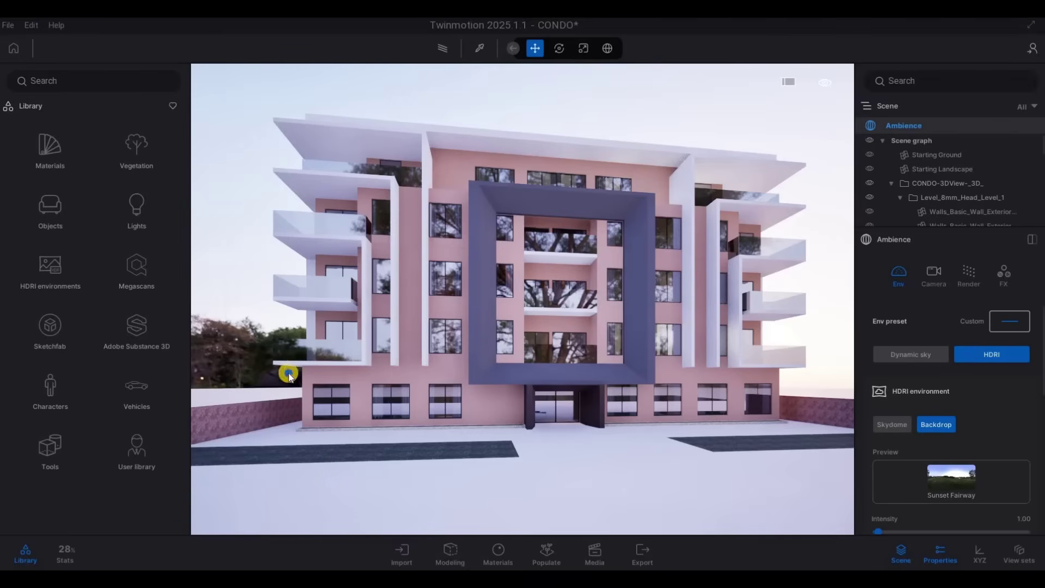
Apply the Grass 5 ground material to the lawn strip in front of the building
{"action": "key", "text": "a"}
{"action": "right_click_drag", "start_coordinate": [311, 411], "coordinate": [310, 390]}
{"action": "key", "text": "q"}
{"action": "key", "text": "a"}
{"action": "key", "text": "w"}
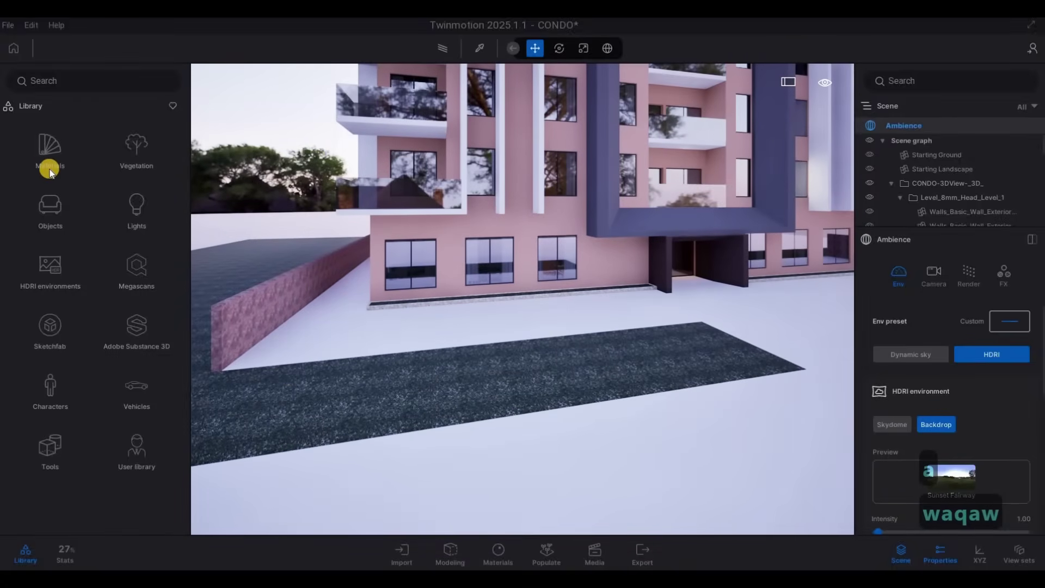
{"action": "left_click", "coordinate": [60, 176]}
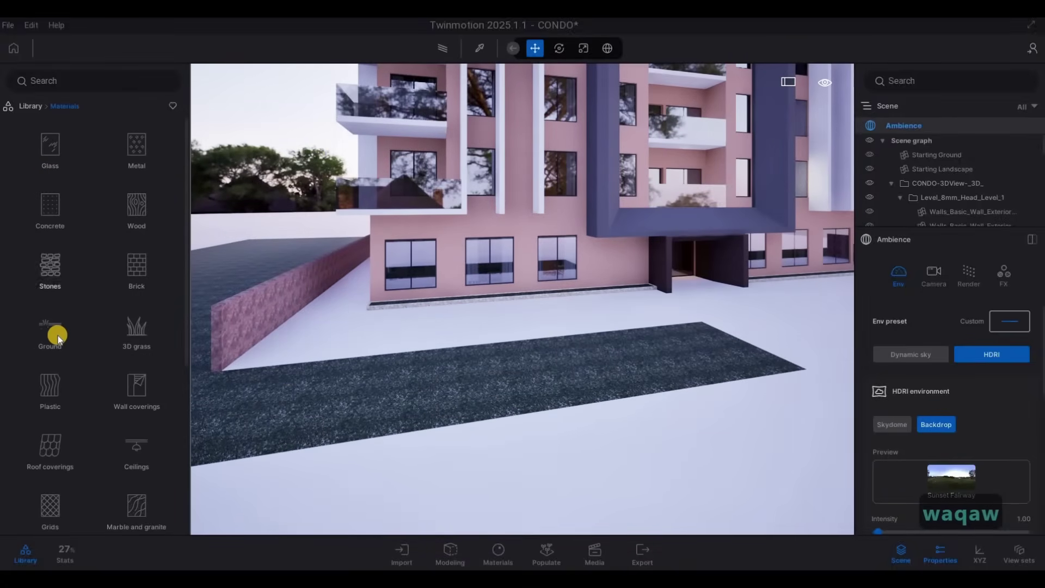
{"action": "left_click", "coordinate": [58, 335]}
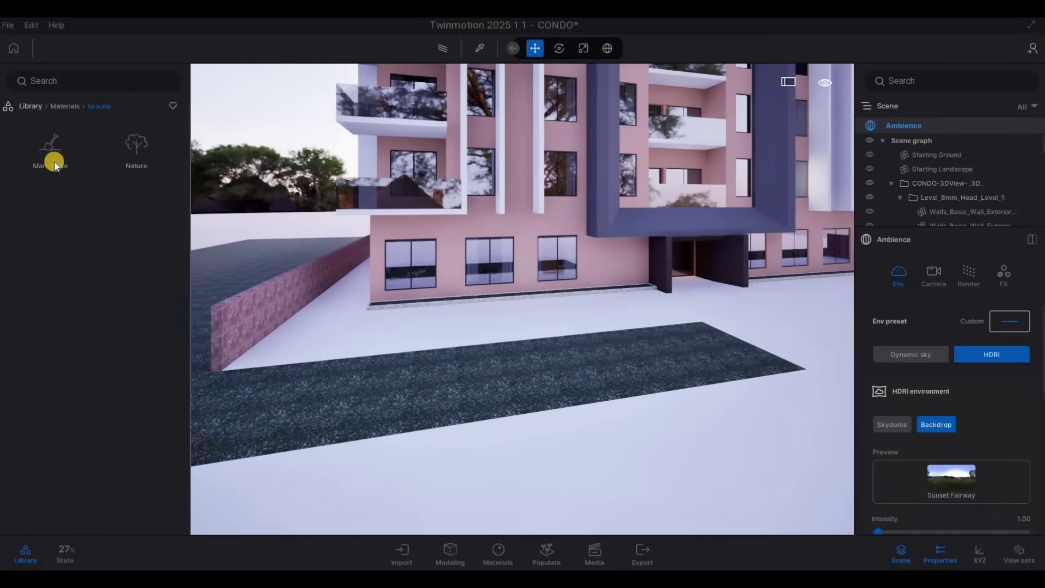
{"action": "left_click", "coordinate": [127, 164]}
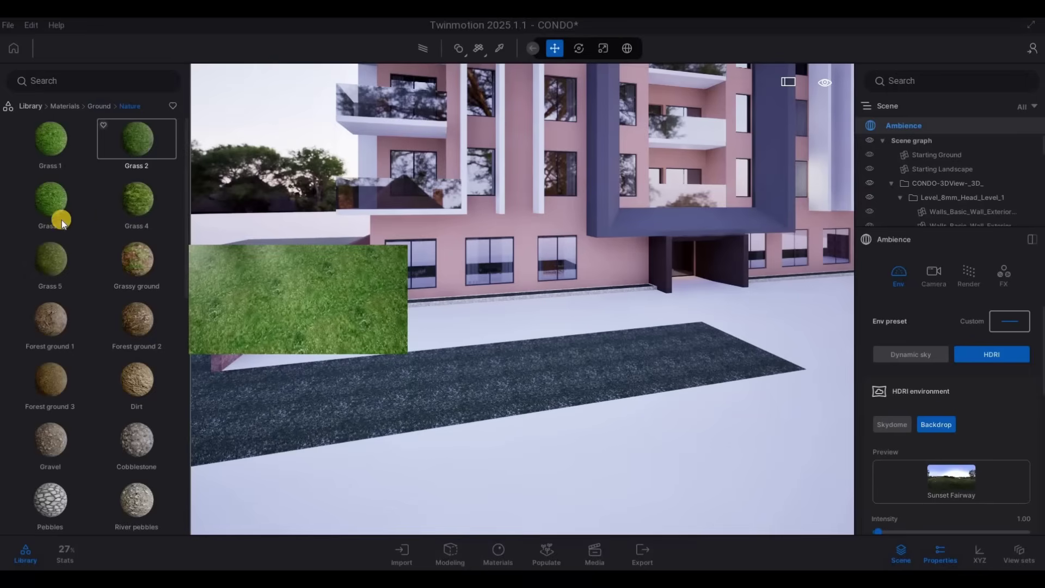
{"action": "left_click_drag", "start_coordinate": [52, 255], "coordinate": [229, 315]}
{"action": "left_click_drag", "start_coordinate": [335, 389], "coordinate": [336, 390]}
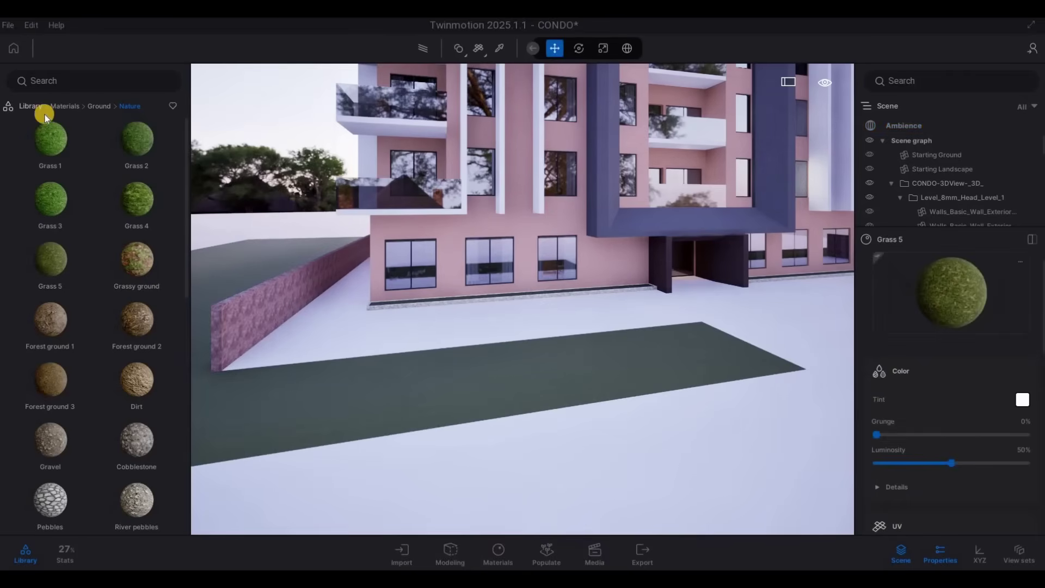
Apply the 3D Grass material to the lawn strip in front of the building
{"action": "left_click", "coordinate": [30, 106]}
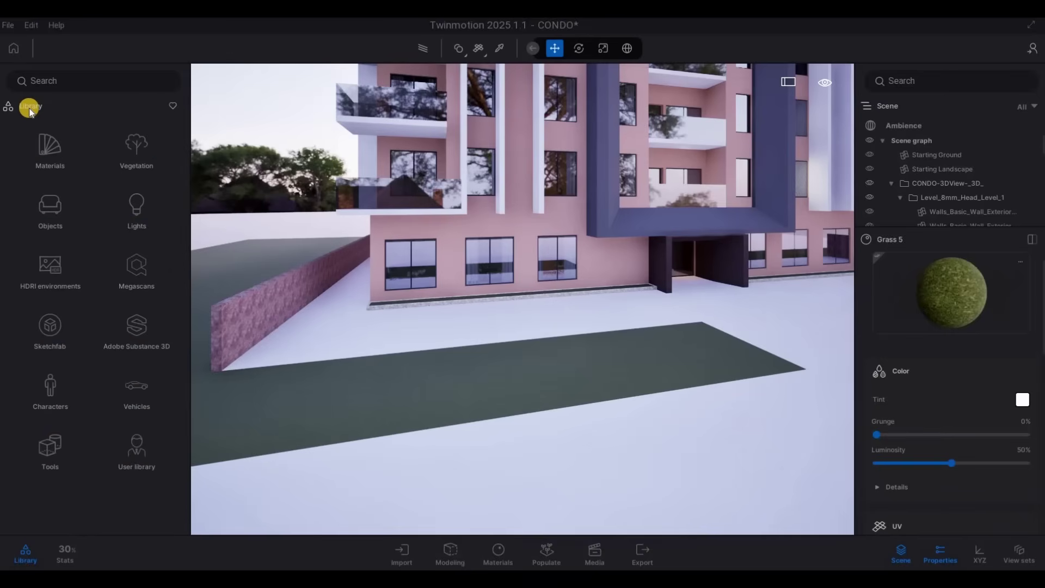
{"action": "left_click", "coordinate": [125, 157]}
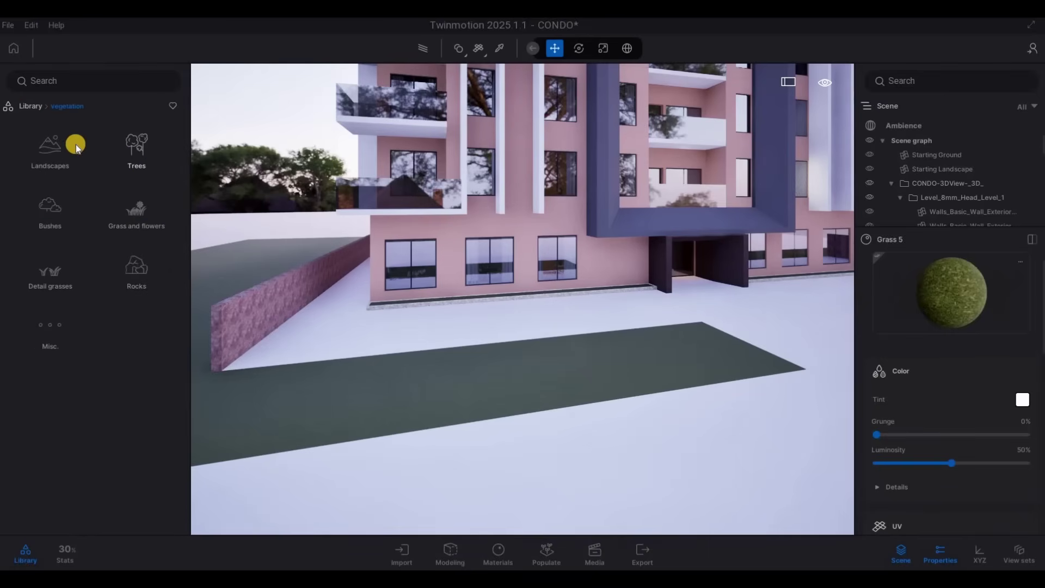
{"action": "left_click", "coordinate": [30, 106]}
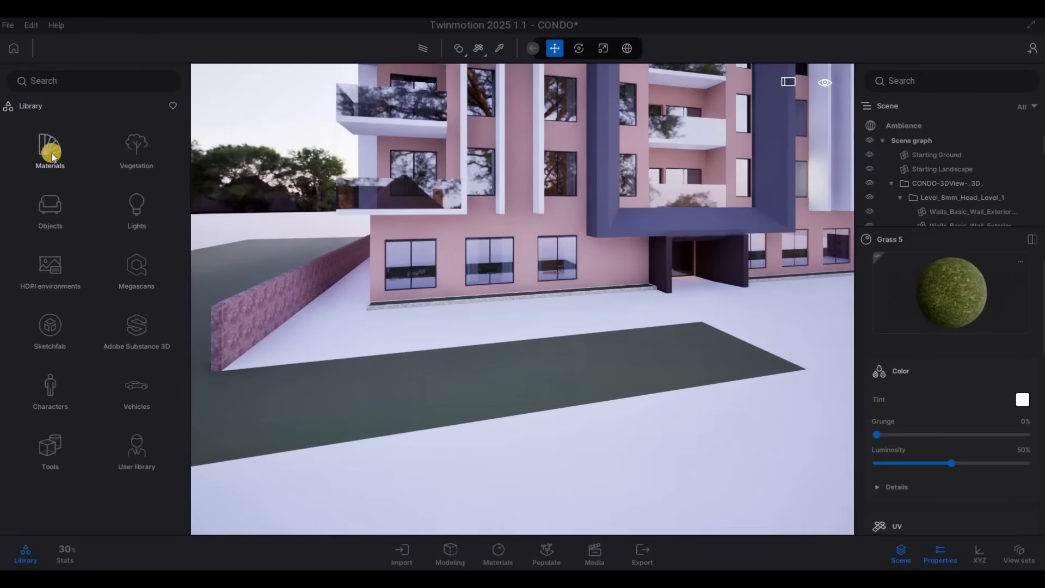
{"action": "left_click", "coordinate": [52, 154]}
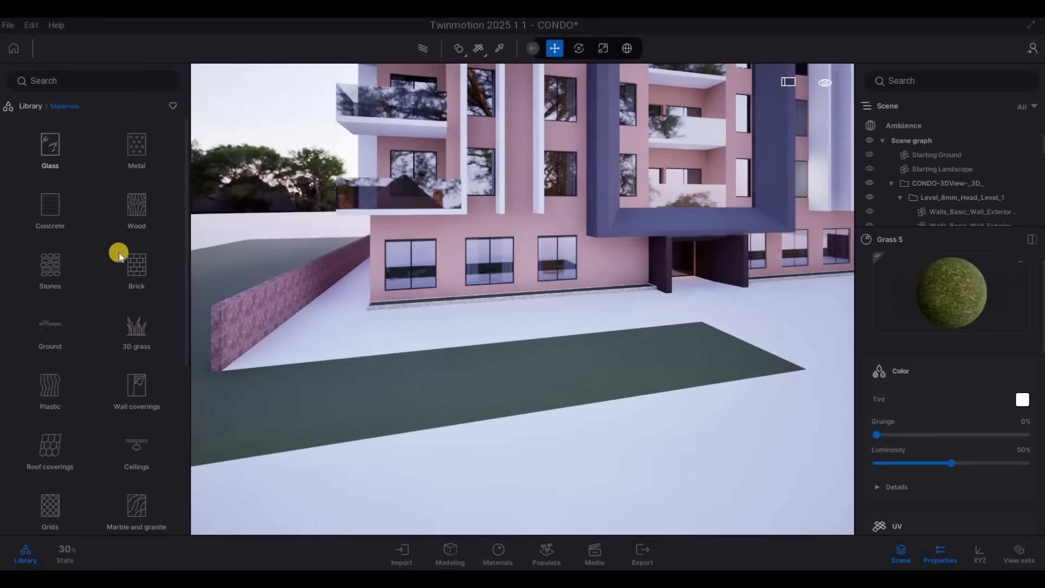
{"action": "left_click", "coordinate": [153, 314]}
{"action": "left_click_drag", "start_coordinate": [54, 144], "coordinate": [325, 394]}
Examine the 3D grass up close on the front lawn and beside the boundary wall
{"action": "key", "text": "e"}
{"action": "right_click_drag", "start_coordinate": [325, 369], "coordinate": [325, 369]}
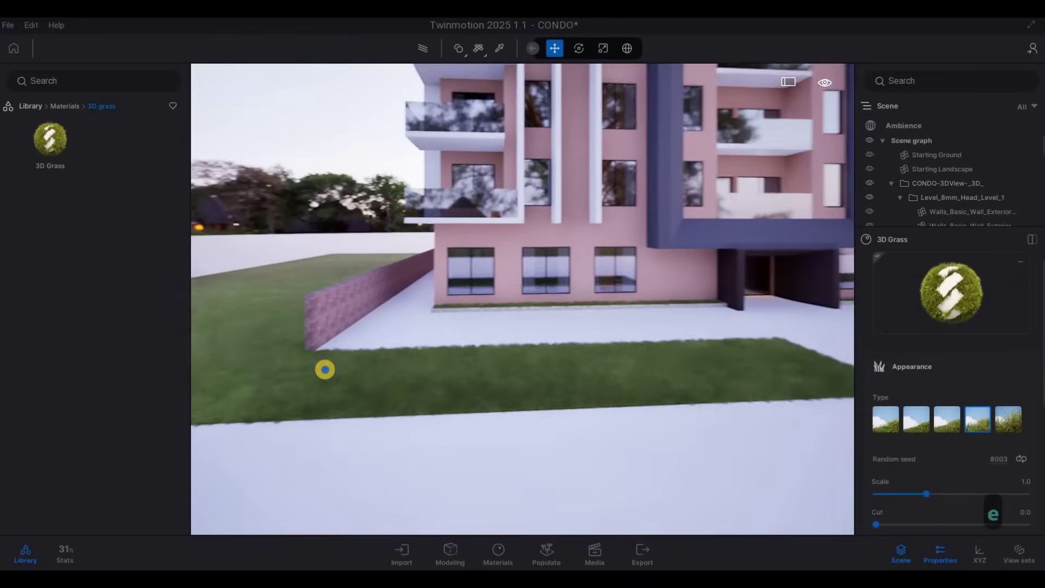
{"action": "key", "text": "w"}
{"action": "key", "text": "e"}
{"action": "key", "text": "q"}
{"action": "key", "text": "a"}
{"action": "key", "text": "e"}
{"action": "key", "text": "w"}
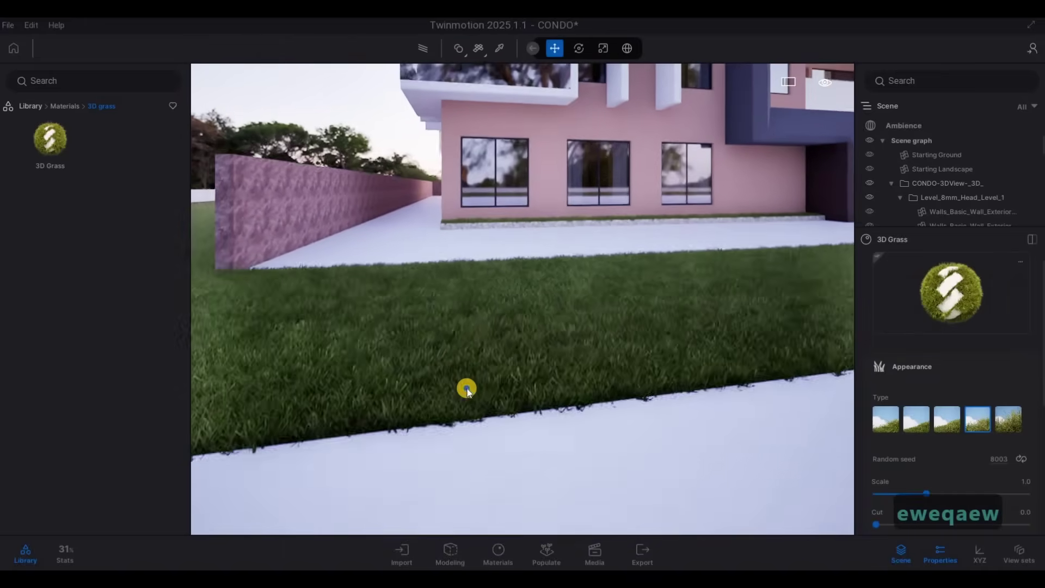
{"action": "key", "text": "w"}
{"action": "key", "text": "d"}
{"action": "key", "text": "d"}
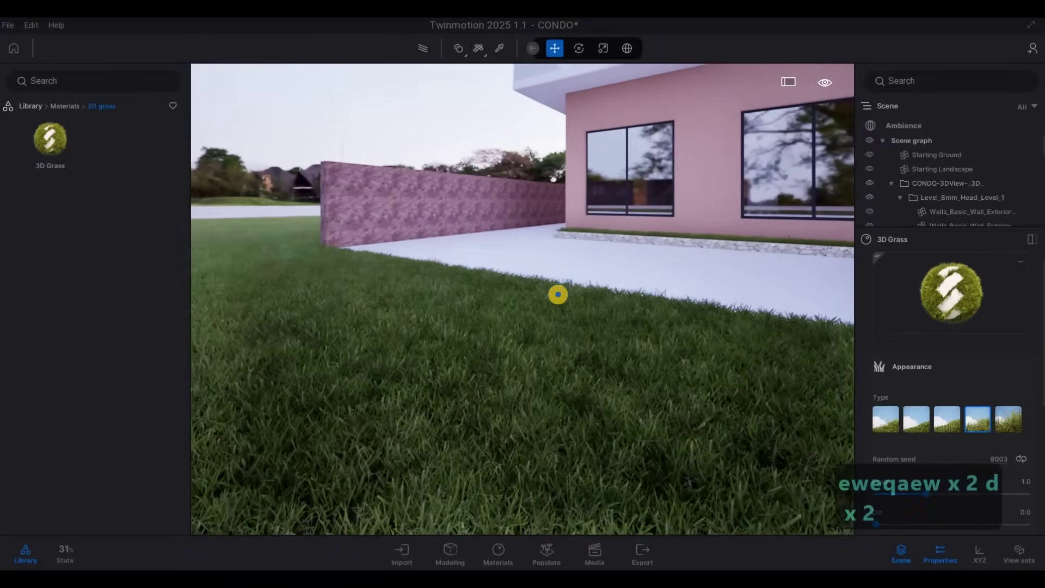
{"action": "key", "text": "w"}
{"action": "key", "text": "w"}
{"action": "key", "text": "w"}
{"action": "key", "text": "q"}
{"action": "right_click_drag", "start_coordinate": [733, 314], "coordinate": [581, 341]}
{"action": "key", "text": "a"}
{"action": "key", "text": "w"}
{"action": "key", "text": "s"}
{"action": "key", "text": "d"}
{"action": "key", "text": "s"}
{"action": "key", "text": "s"}
{"action": "key", "text": "s"}
{"action": "key", "text": "a"}
{"action": "key", "text": "a"}
{"action": "key", "text": "a"}
{"action": "key", "text": "a"}
{"action": "key", "text": "a"}
{"action": "key", "text": "a"}
{"action": "key", "text": "a"}
{"action": "key", "text": "a"}
{"action": "key", "text": "a"}
{"action": "key", "text": "a"}
{"action": "key", "text": "a"}
{"action": "key", "text": "a"}
{"action": "left_click_drag", "start_coordinate": [581, 340], "coordinate": [708, 472]}
{"action": "key", "text": "w"}
{"action": "key", "text": "d"}
{"action": "key", "text": "w"}
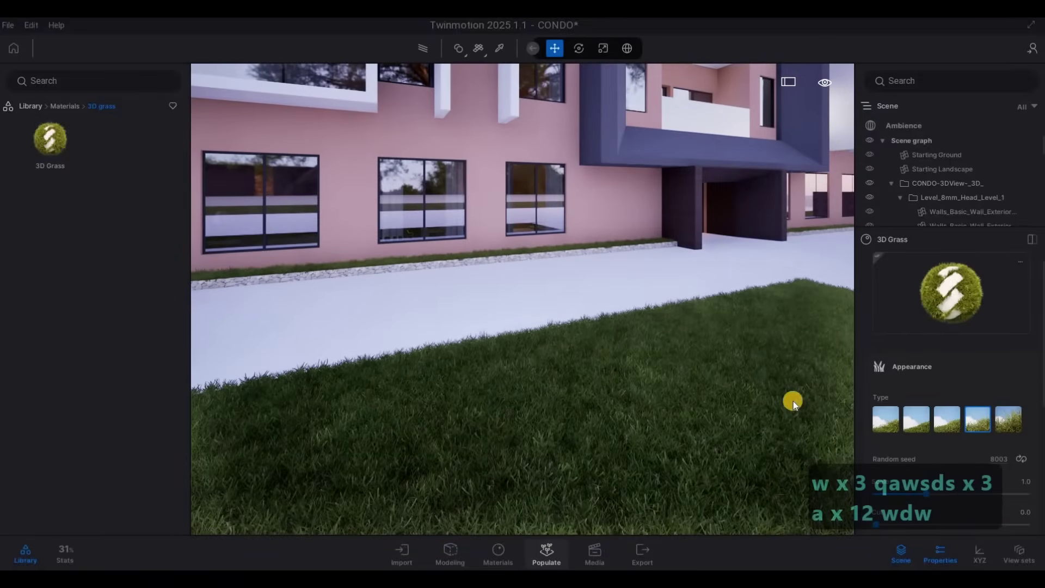
{"action": "key", "text": "Escape"}
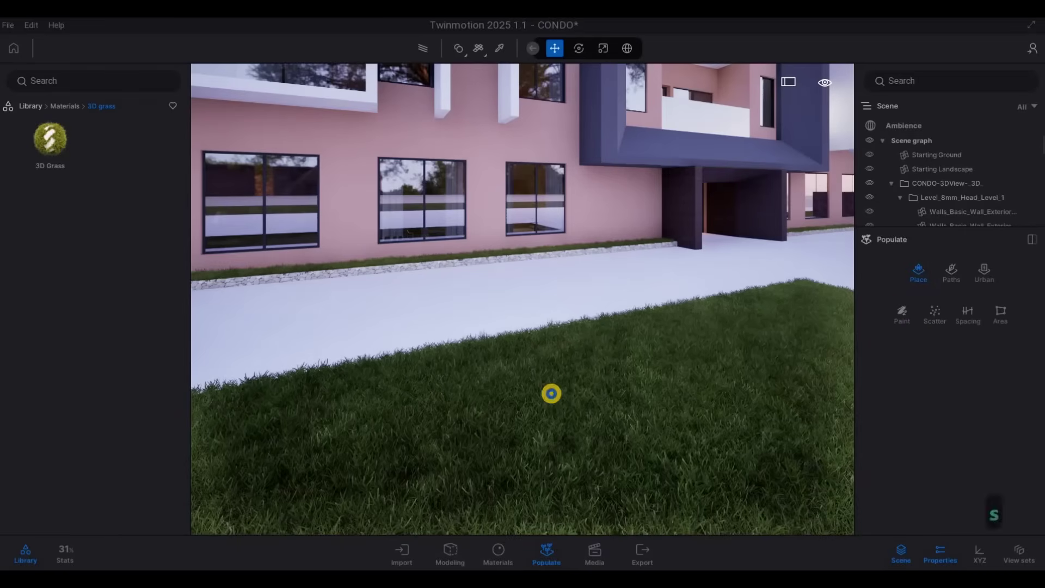
{"action": "key", "text": "q"}
{"action": "key", "text": "w"}
{"action": "key", "text": "w"}
{"action": "key", "text": "a"}
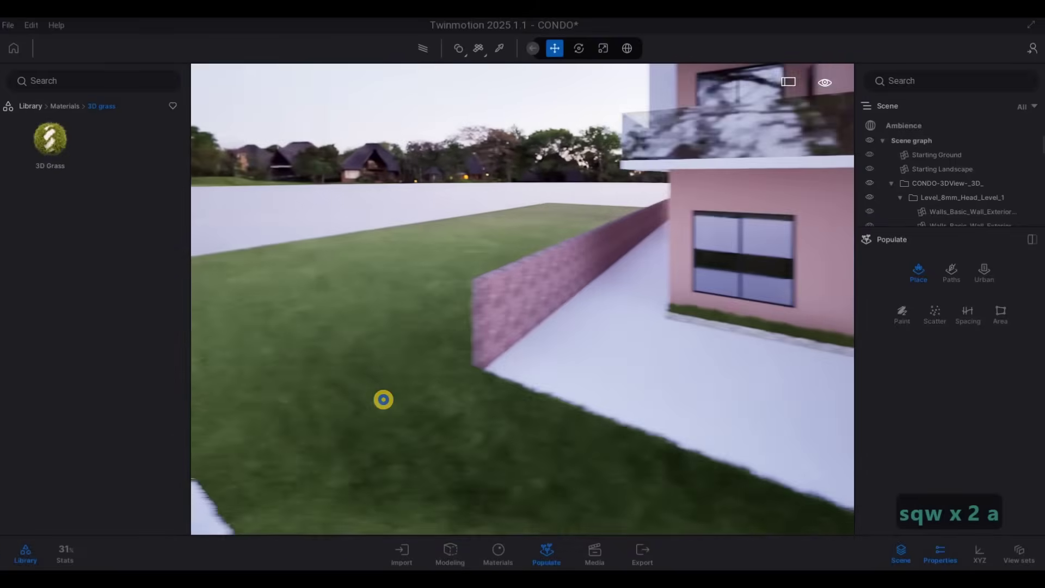
{"action": "key", "text": "w"}
{"action": "key", "text": "a"}
{"action": "key", "text": "w"}
{"action": "key", "text": "d"}
{"action": "key", "text": "d"}
{"action": "key", "text": "d"}
{"action": "key", "text": "d"}
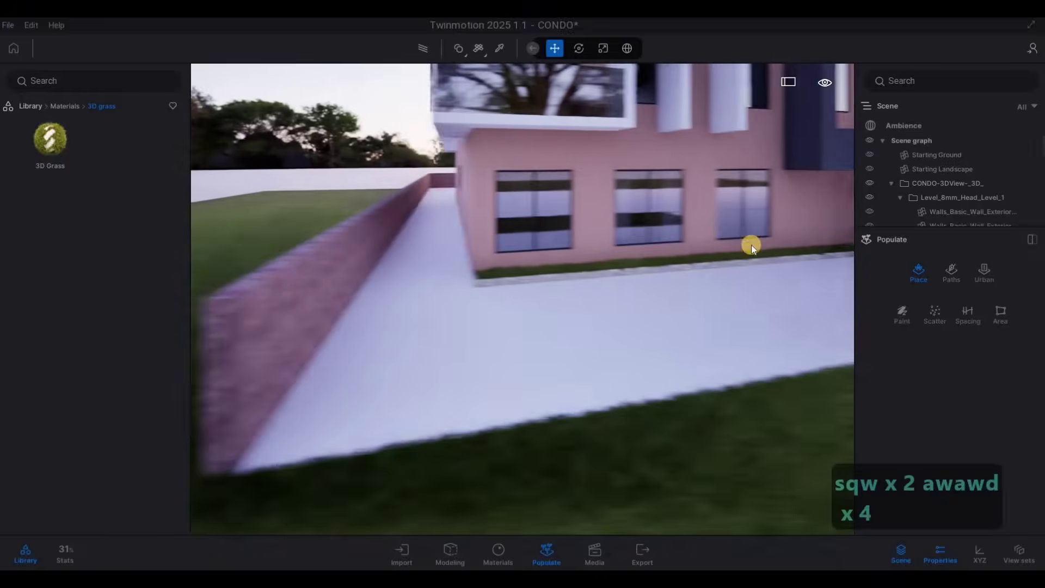
{"action": "key", "text": "d"}
{"action": "key", "text": "d"}
{"action": "key", "text": "d"}
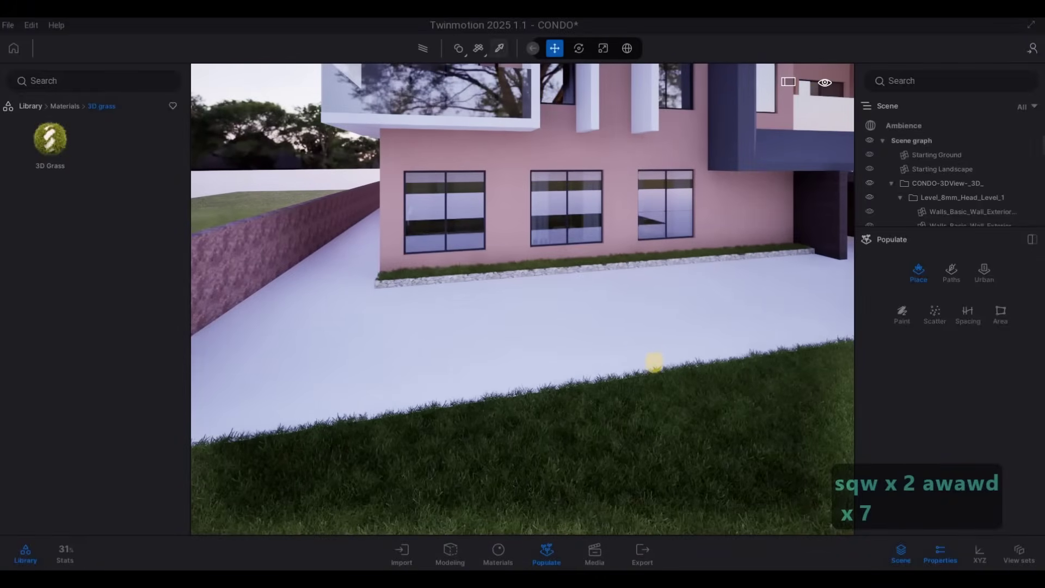
Try the Field grass, third and Flat grass types on the lawn's 3D Grass material, and return to the fourth type
{"action": "left_click", "coordinate": [653, 440]}
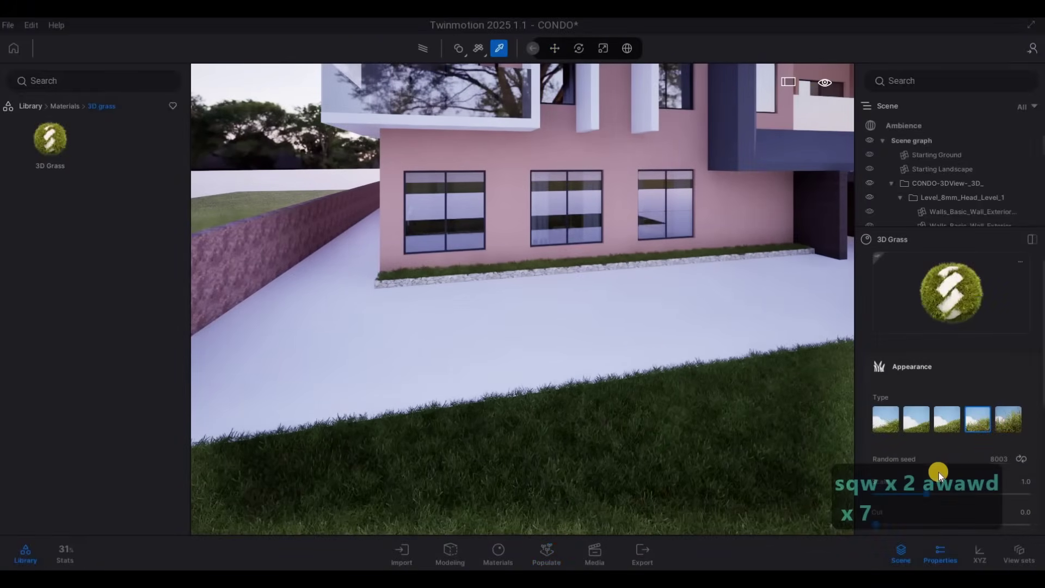
{"action": "left_click", "coordinate": [1006, 419]}
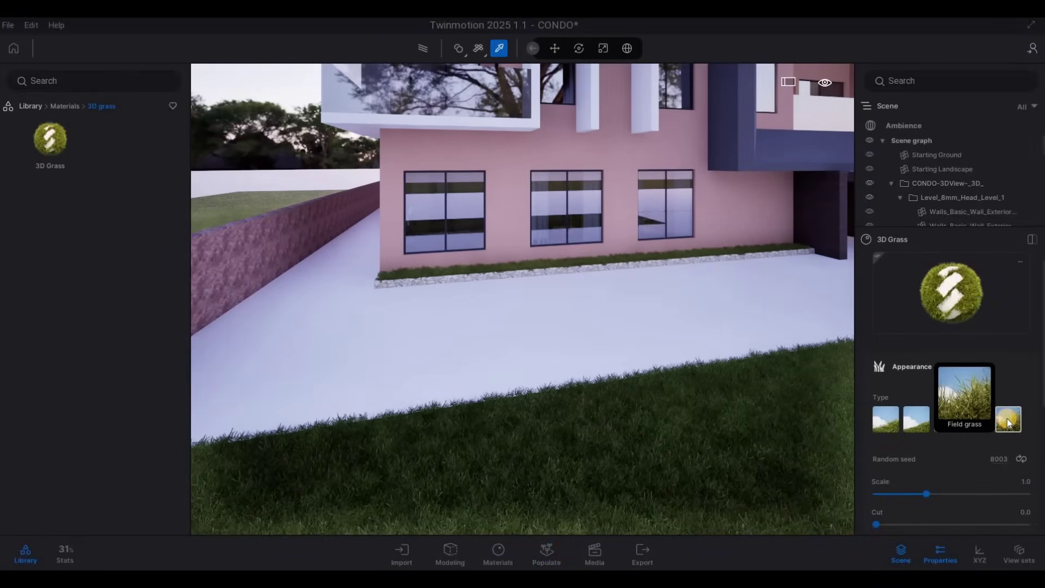
{"action": "key", "text": "e"}
{"action": "key", "text": "q"}
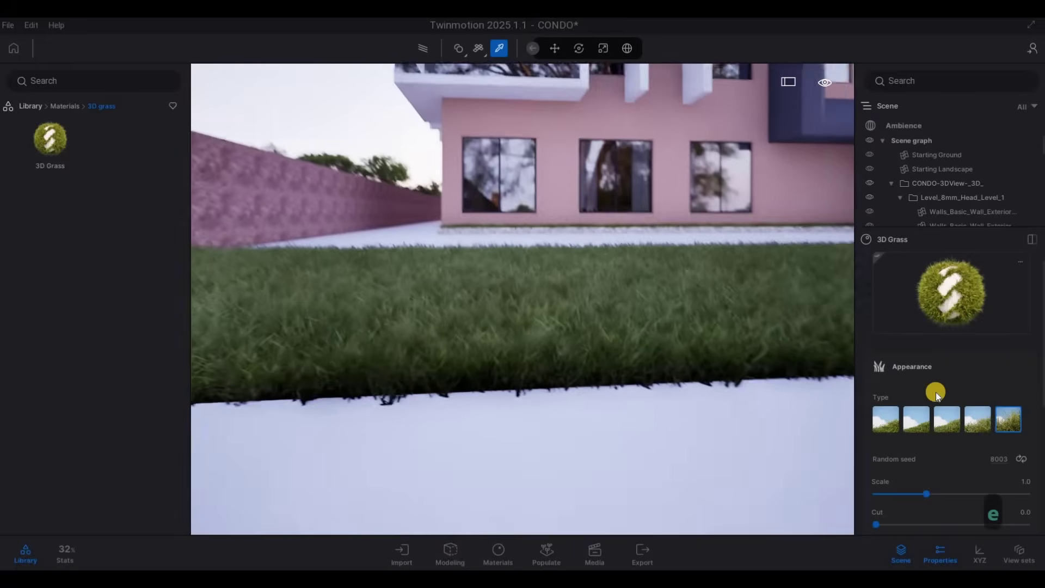
{"action": "left_click", "coordinate": [949, 423]}
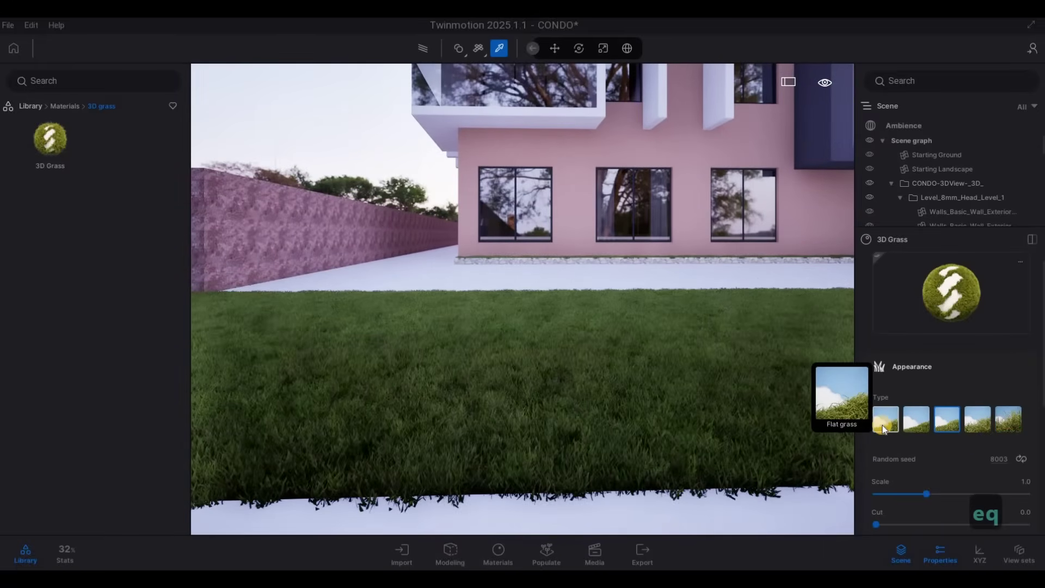
{"action": "left_click", "coordinate": [882, 426]}
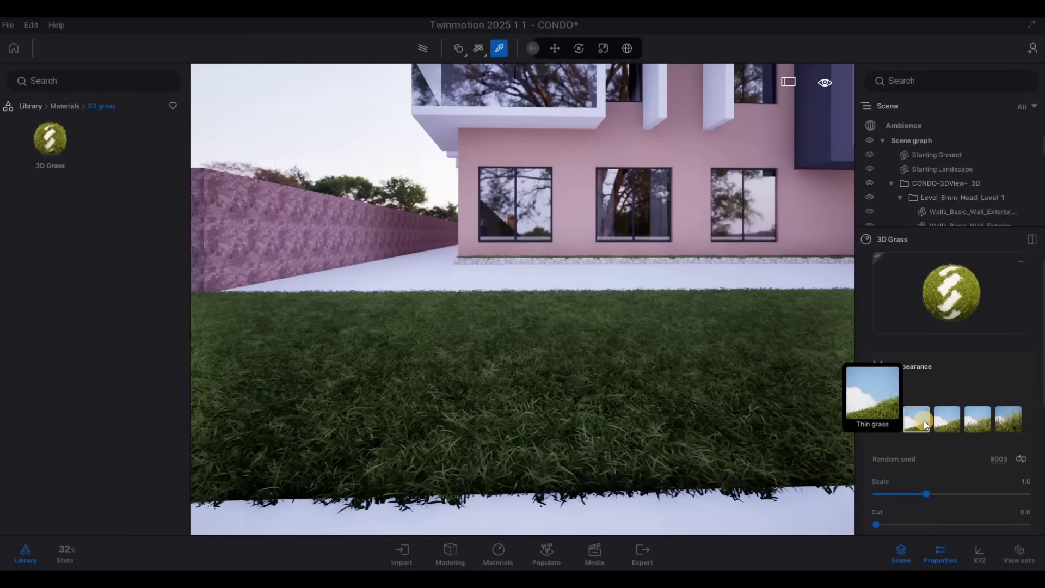
{"action": "left_click", "coordinate": [978, 420]}
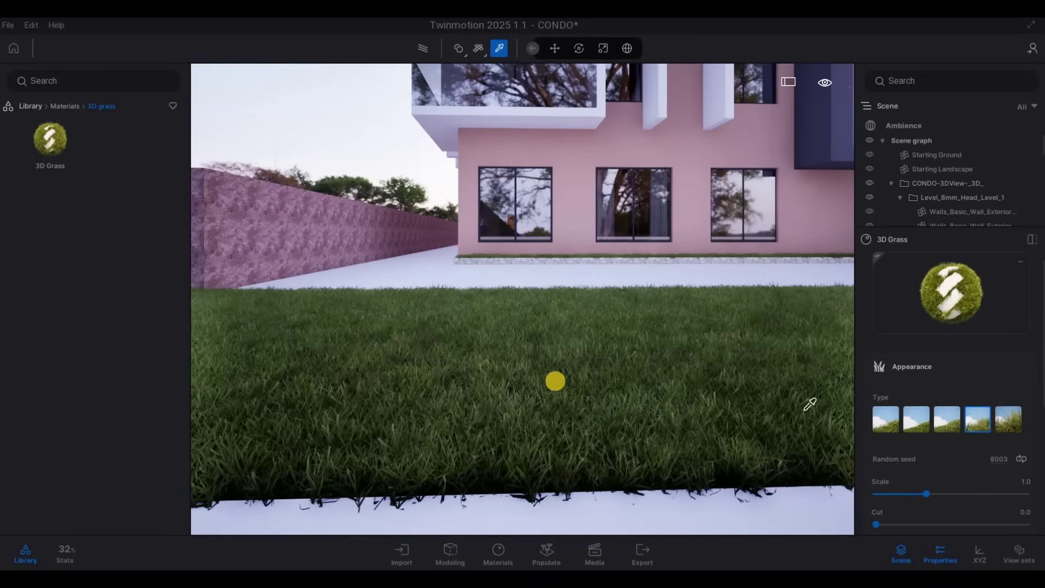
Examine the planter strip and its stone border along the building's front wall up to the corner
{"action": "key", "text": "q"}
{"action": "key", "text": "a"}
{"action": "key", "text": "a"}
{"action": "key", "text": "a"}
{"action": "key", "text": "a"}
{"action": "key", "text": "a"}
{"action": "key", "text": "a"}
{"action": "key", "text": "a"}
{"action": "right_click_drag", "start_coordinate": [434, 394], "coordinate": [266, 291]}
{"action": "key", "text": "w"}
{"action": "key", "text": "d"}
{"action": "key", "text": "w"}
{"action": "key", "text": "w"}
{"action": "key", "text": "w"}
{"action": "key", "text": "w"}
{"action": "key", "text": "w"}
{"action": "key", "text": "w"}
{"action": "key", "text": "w"}
{"action": "key", "text": "w"}
{"action": "key", "text": "w"}
{"action": "key", "text": "w"}
{"action": "key", "text": "a"}
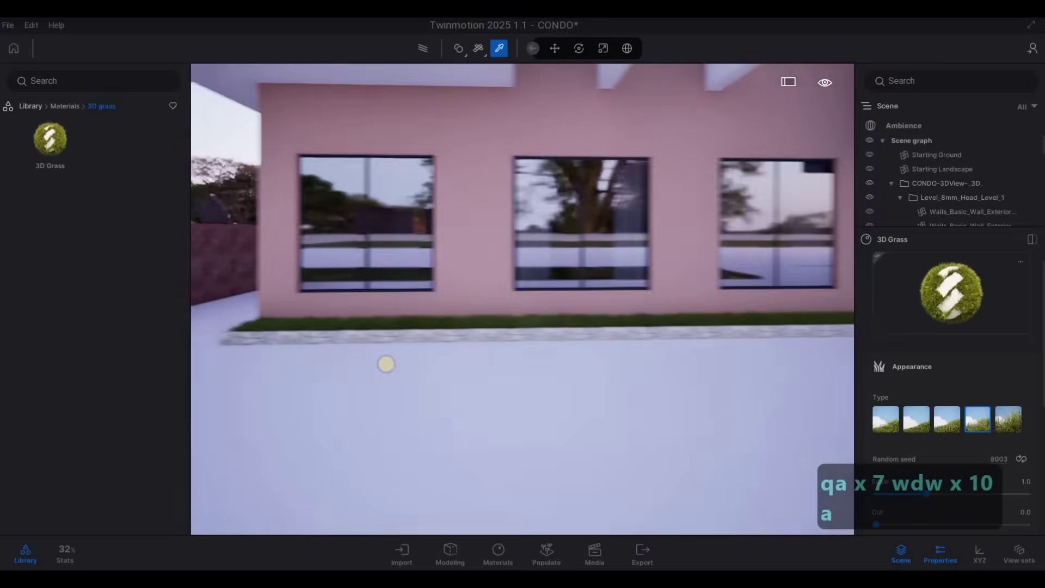
{"action": "key", "text": "q"}
{"action": "key", "text": "a"}
{"action": "key", "text": "q"}
{"action": "left_click_drag", "start_coordinate": [484, 355], "coordinate": [555, 374]}
{"action": "key", "text": "e"}
{"action": "key", "text": "w"}
Apply the Stacked stone 07 material from the Stones category to the planter border along the front wall
{"action": "left_click", "coordinate": [54, 109]}
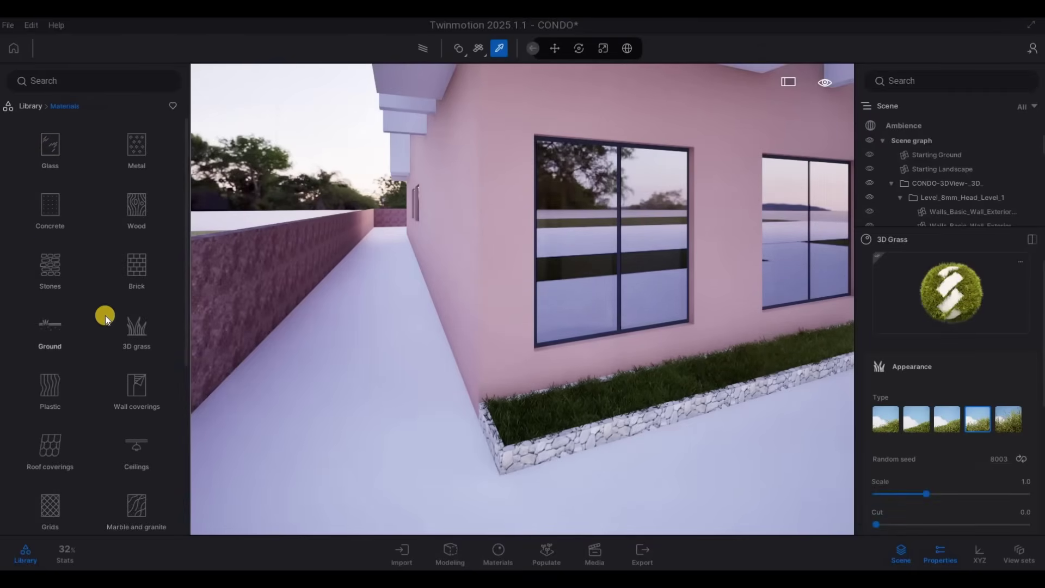
{"action": "scroll", "coordinate": [89, 444], "scroll_direction": "down", "scroll_amount": 5}
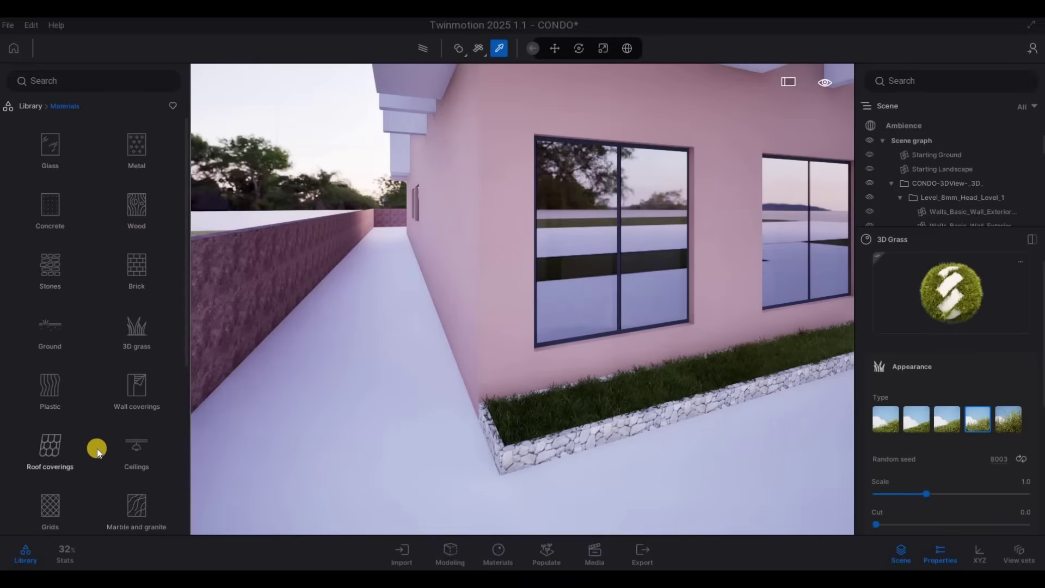
{"action": "scroll", "coordinate": [95, 452], "scroll_direction": "up", "scroll_amount": 5}
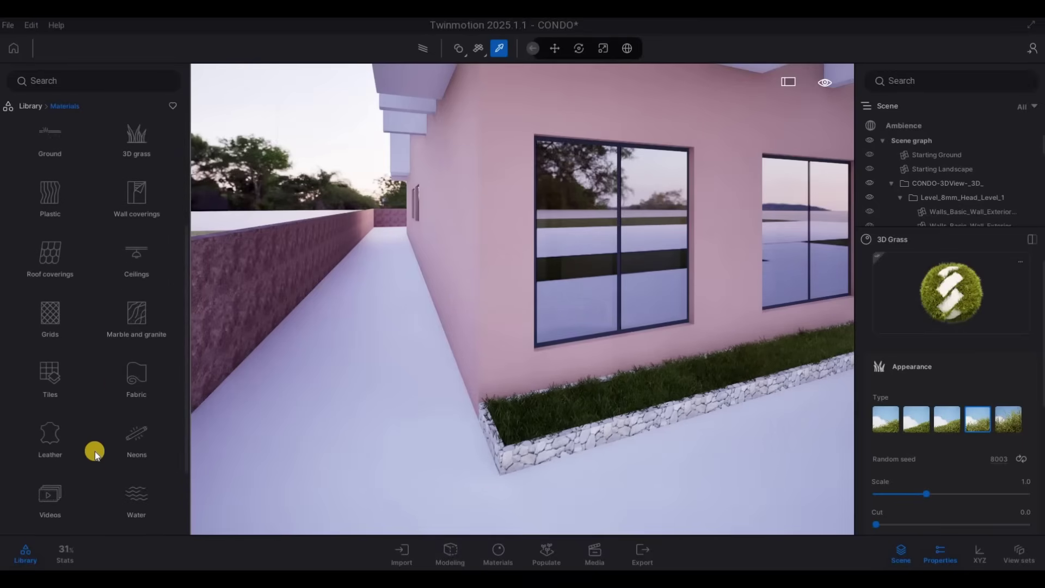
{"action": "scroll", "coordinate": [98, 259], "scroll_direction": "up", "scroll_amount": 1}
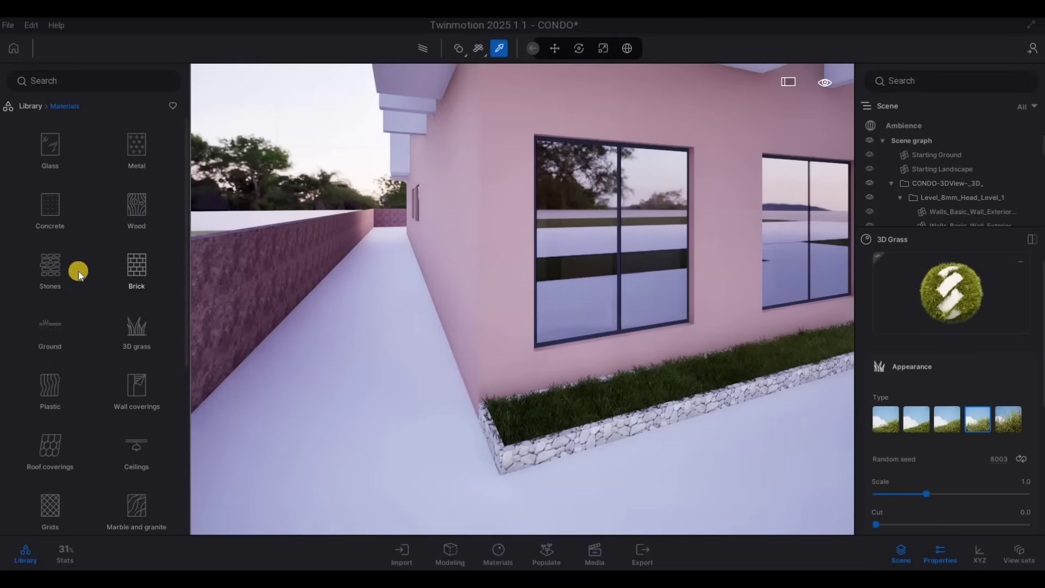
{"action": "scroll", "coordinate": [146, 433], "scroll_direction": "down", "scroll_amount": 4}
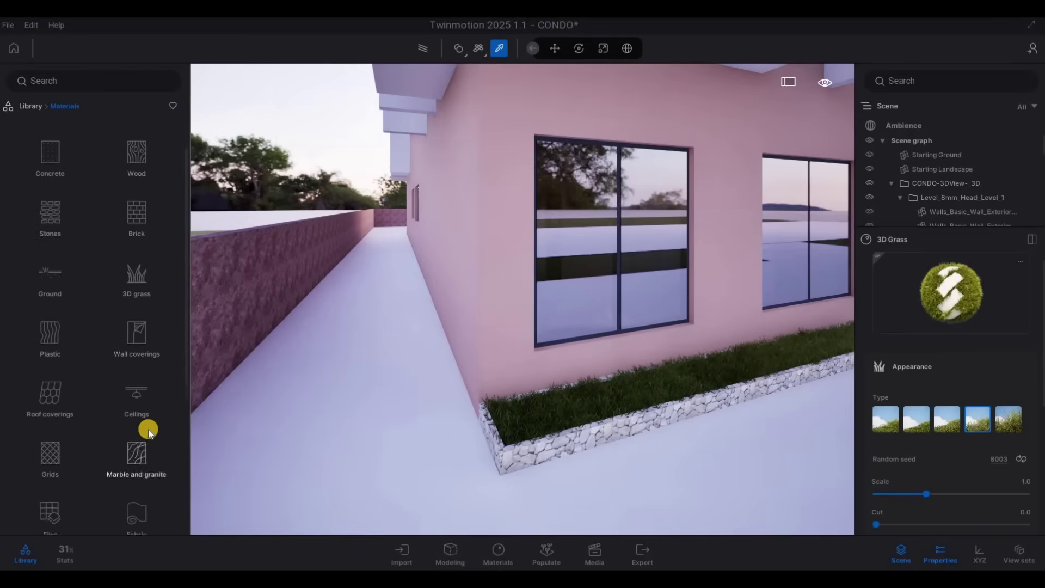
{"action": "scroll", "coordinate": [147, 429], "scroll_direction": "up", "scroll_amount": 4}
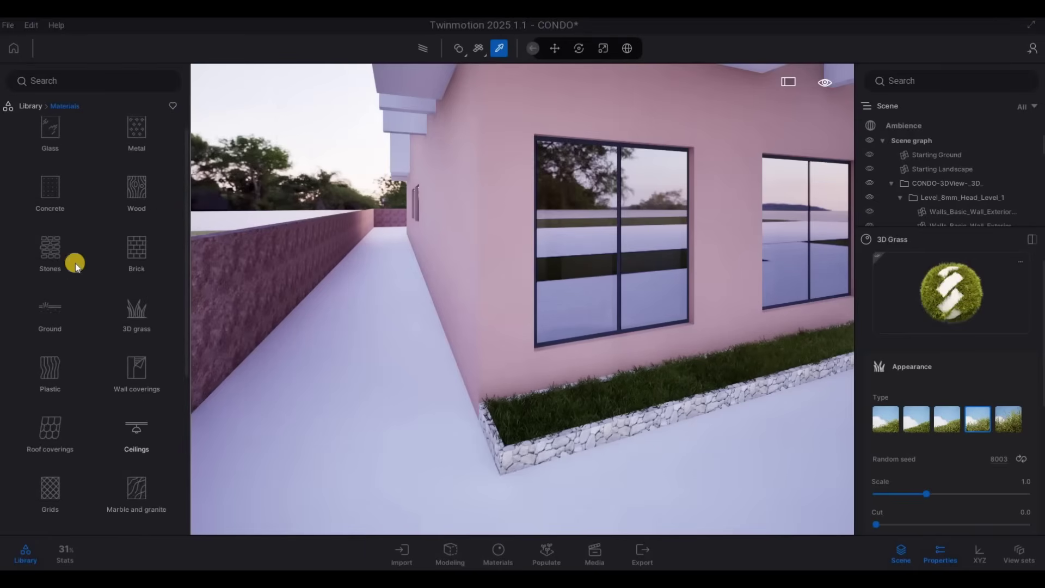
{"action": "scroll", "coordinate": [98, 245], "scroll_direction": "up", "scroll_amount": 1}
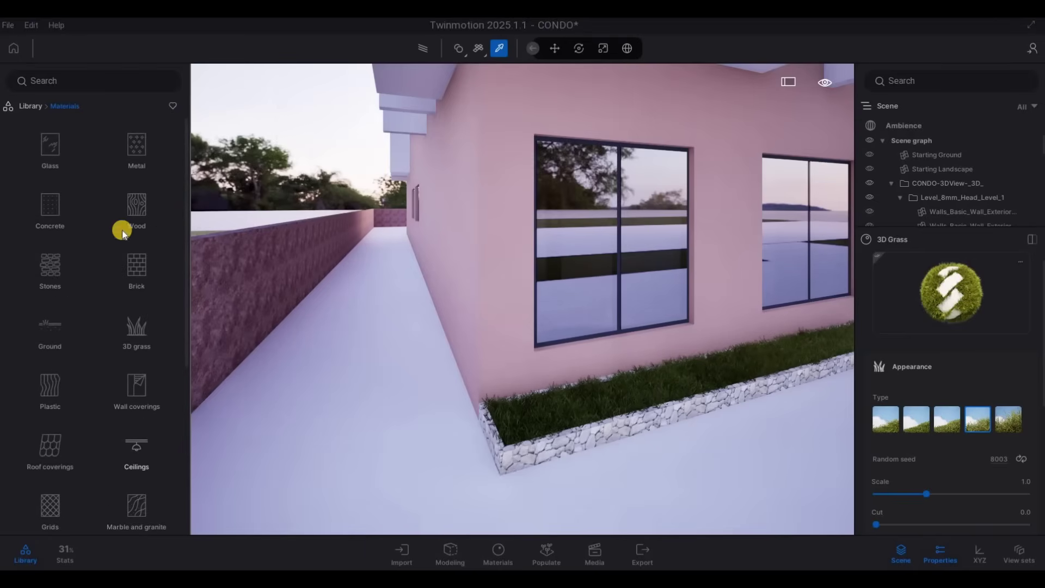
{"action": "left_click", "coordinate": [51, 271]}
{"action": "key", "text": "d"}
{"action": "key", "text": "e"}
{"action": "key", "text": "w"}
{"action": "right_click_drag", "start_coordinate": [606, 384], "coordinate": [362, 378]}
{"action": "key", "text": "w"}
{"action": "key", "text": "s"}
{"action": "left_click_drag", "start_coordinate": [129, 383], "coordinate": [448, 422]}
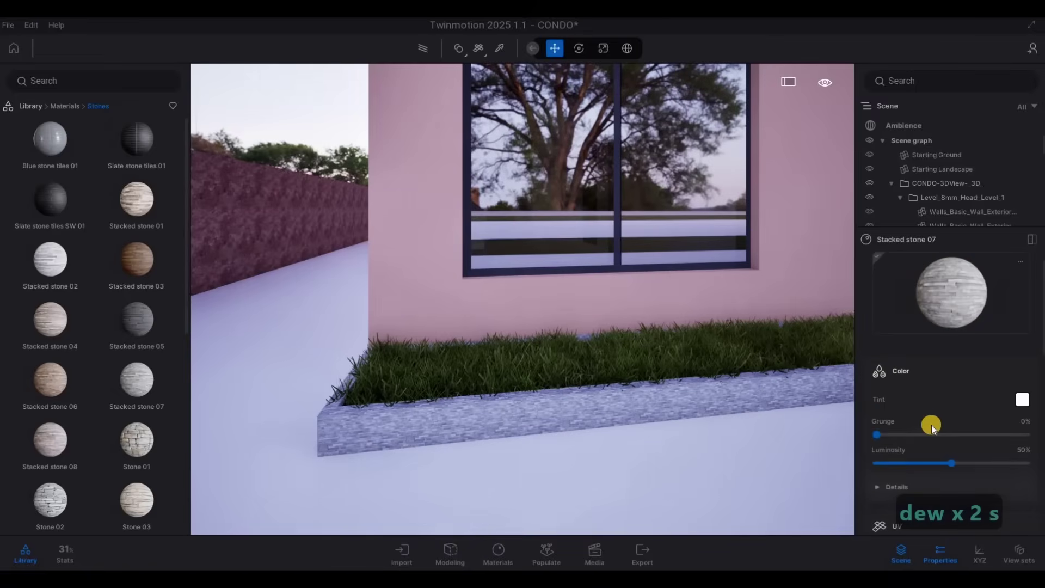
Set the UV scale of the planter border's Stacked stone 07 material to 3.63
{"action": "scroll", "coordinate": [942, 396], "scroll_direction": "down", "scroll_amount": 5}
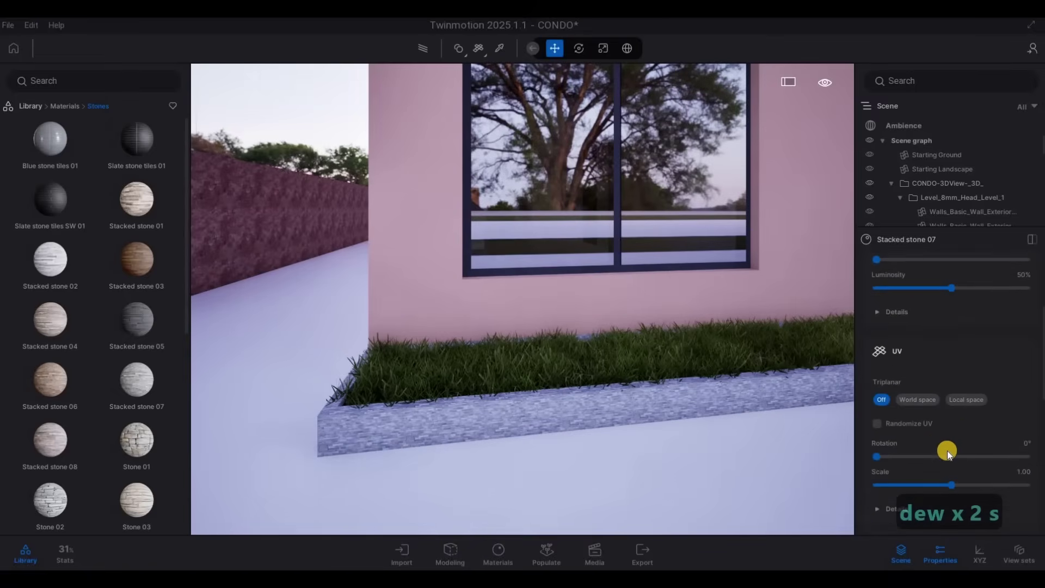
{"action": "left_click", "coordinate": [974, 450]}
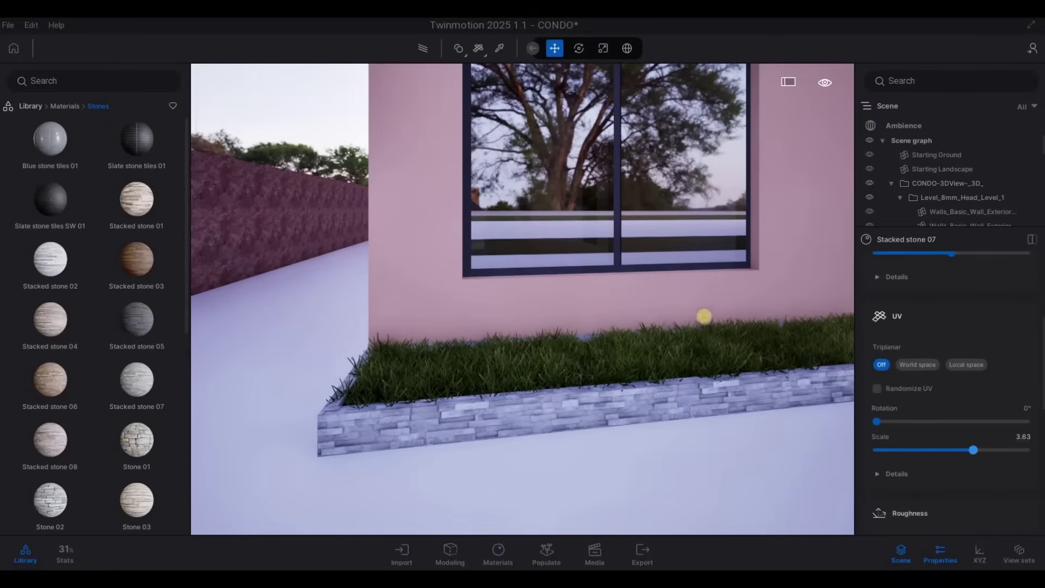
{"action": "key", "text": "s"}
{"action": "key", "text": "d"}
{"action": "key", "text": "d"}
{"action": "key", "text": "d"}
{"action": "key", "text": "d"}
{"action": "key", "text": "d"}
{"action": "key", "text": "d"}
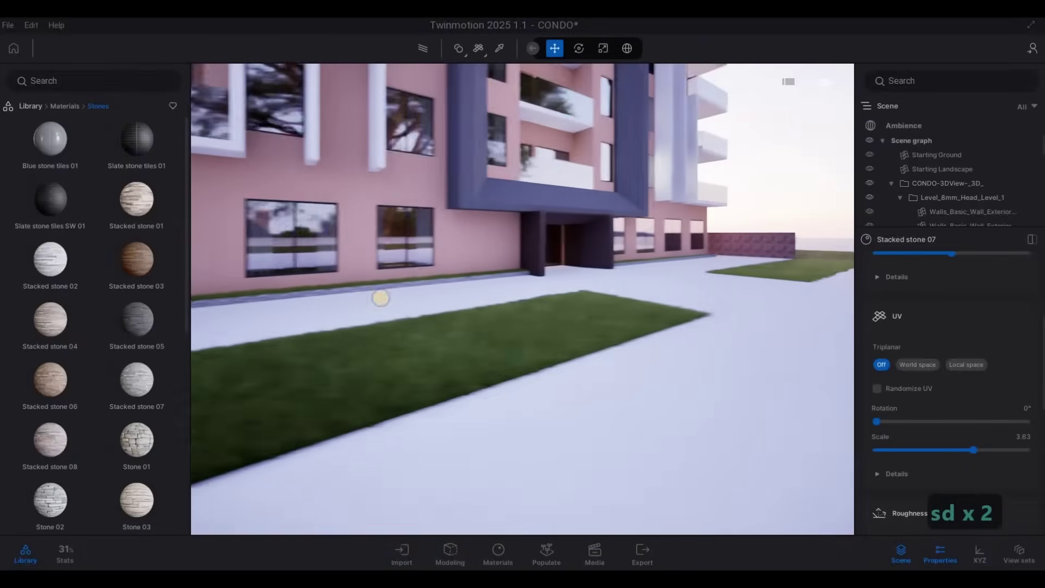
Apply the Concrete road 4 material from the man-made Ground materials to the building's front paving, with a UV scale of 5.86
{"action": "key", "text": "w"}
{"action": "key", "text": "w"}
{"action": "key", "text": "w"}
{"action": "key", "text": "q"}
{"action": "key", "text": "a"}
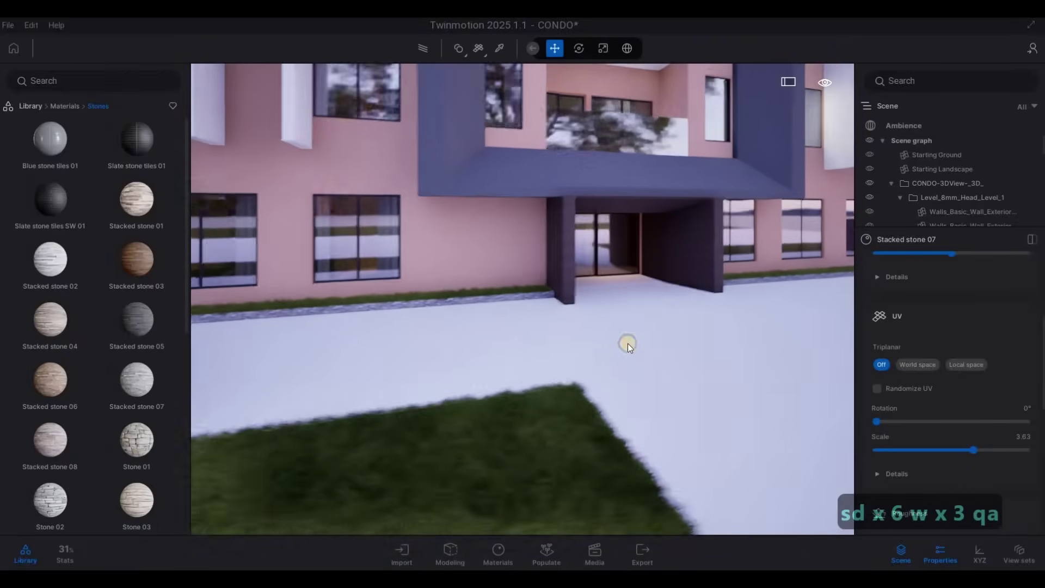
{"action": "key", "text": "w"}
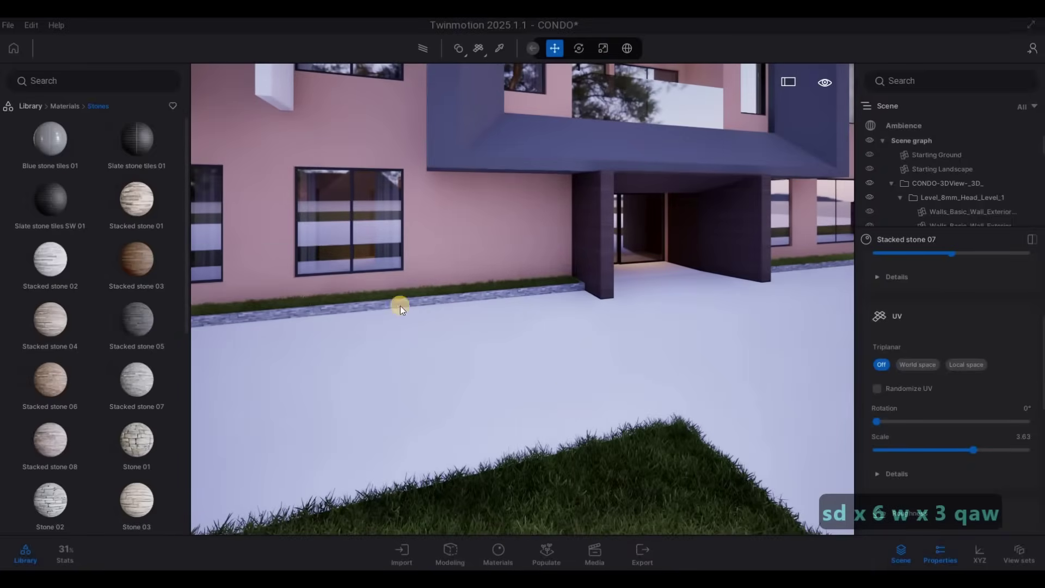
{"action": "left_click", "coordinate": [65, 106]}
{"action": "left_click", "coordinate": [52, 206]}
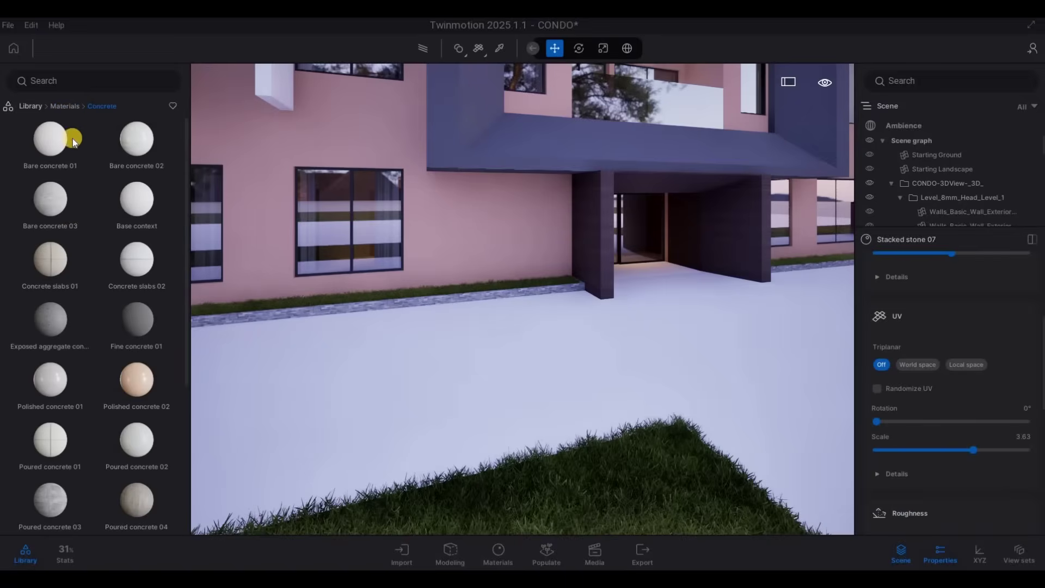
{"action": "right_click", "coordinate": [42, 319]}
{"action": "left_click", "coordinate": [50, 329]}
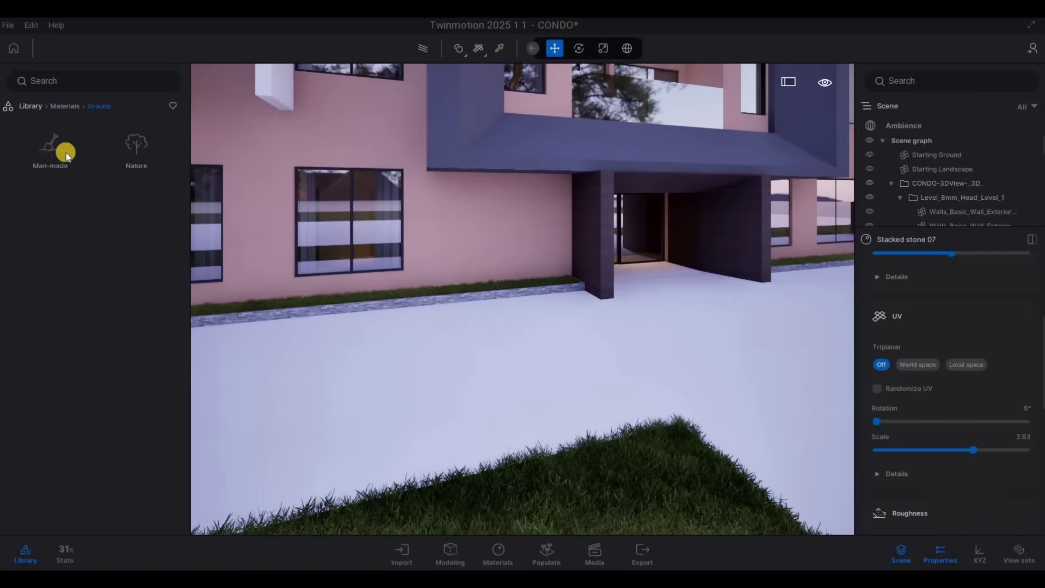
{"action": "left_click", "coordinate": [45, 150]}
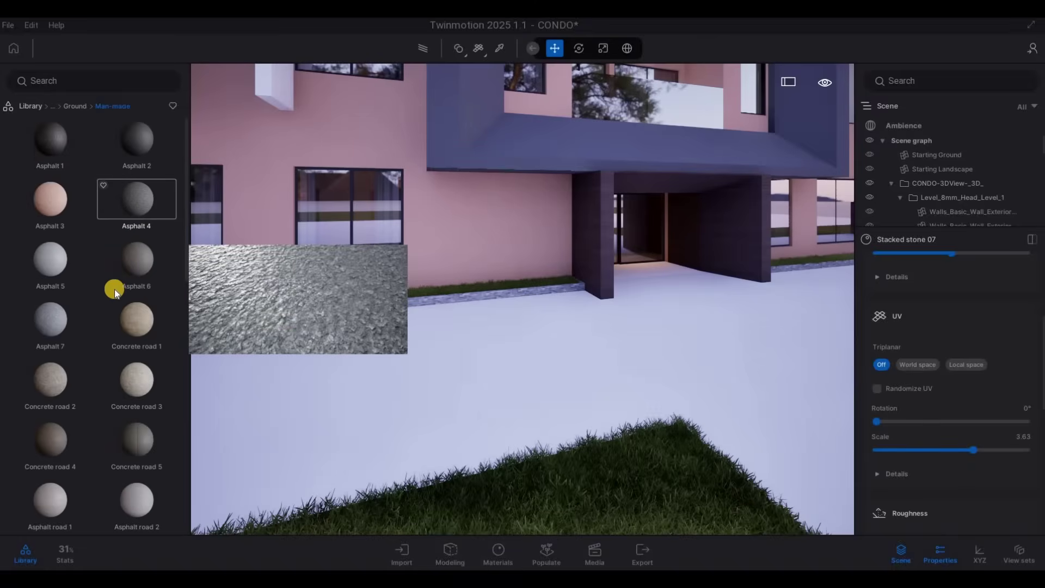
{"action": "scroll", "coordinate": [32, 365], "scroll_direction": "down", "scroll_amount": 1}
{"action": "left_click_drag", "start_coordinate": [32, 364], "coordinate": [397, 370]}
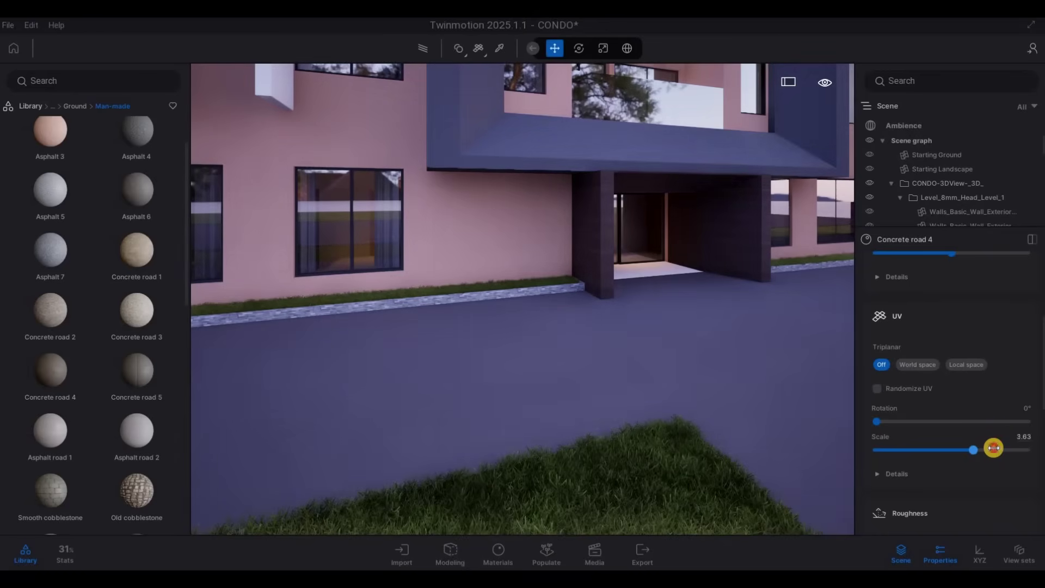
Examine the front paving and both lawns around the building entrance from near and far
{"action": "key", "text": "d"}
{"action": "key", "text": "w"}
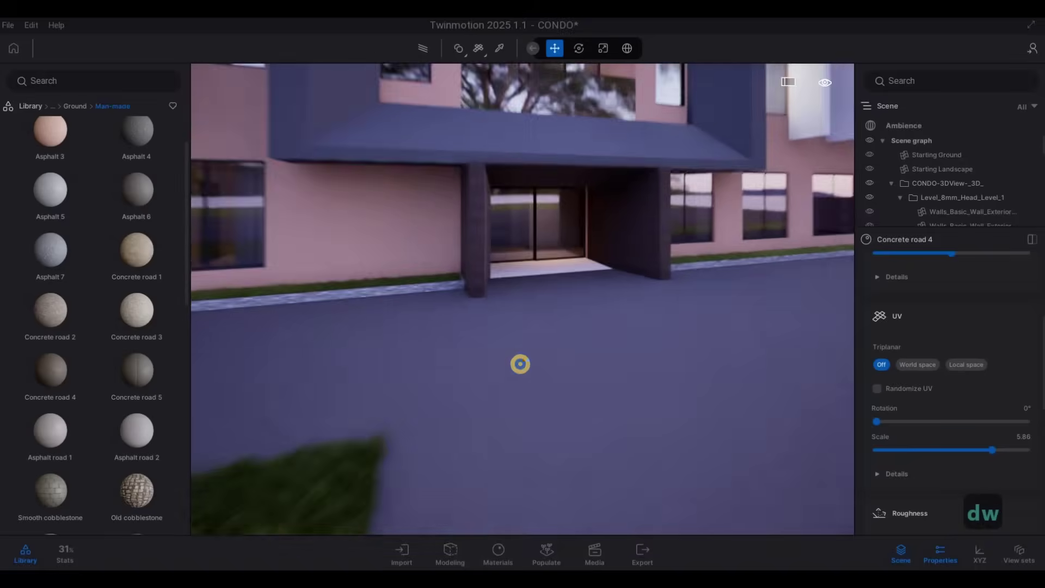
{"action": "key", "text": "e"}
{"action": "key", "text": "d"}
{"action": "key", "text": "w"}
{"action": "key", "text": "e"}
{"action": "key", "text": "s"}
{"action": "key", "text": "d"}
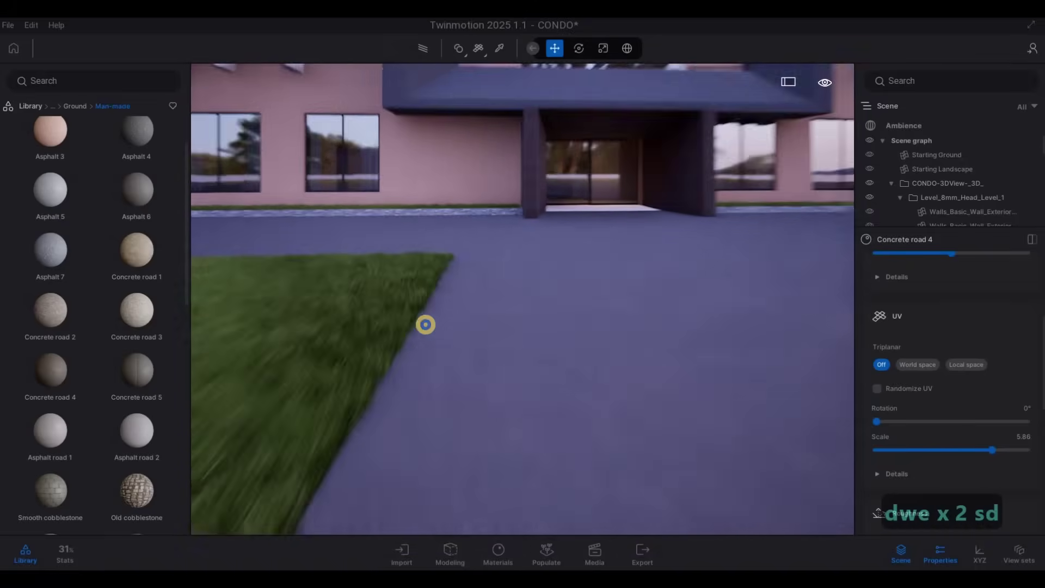
{"action": "key", "text": "s"}
{"action": "key", "text": "s"}
{"action": "key", "text": "d"}
{"action": "key", "text": "s"}
{"action": "key", "text": "a"}
{"action": "key", "text": "s"}
{"action": "right_click_drag", "start_coordinate": [821, 361], "coordinate": [474, 303]}
{"action": "key", "text": "w"}
{"action": "key", "text": "w"}
{"action": "key", "text": "w"}
{"action": "key", "text": "w"}
{"action": "key", "text": "w"}
{"action": "key", "text": "w"}
{"action": "key", "text": "w"}
{"action": "key", "text": "w"}
{"action": "key", "text": "w"}
{"action": "key", "text": "w"}
{"action": "key", "text": "w"}
{"action": "key", "text": "d"}
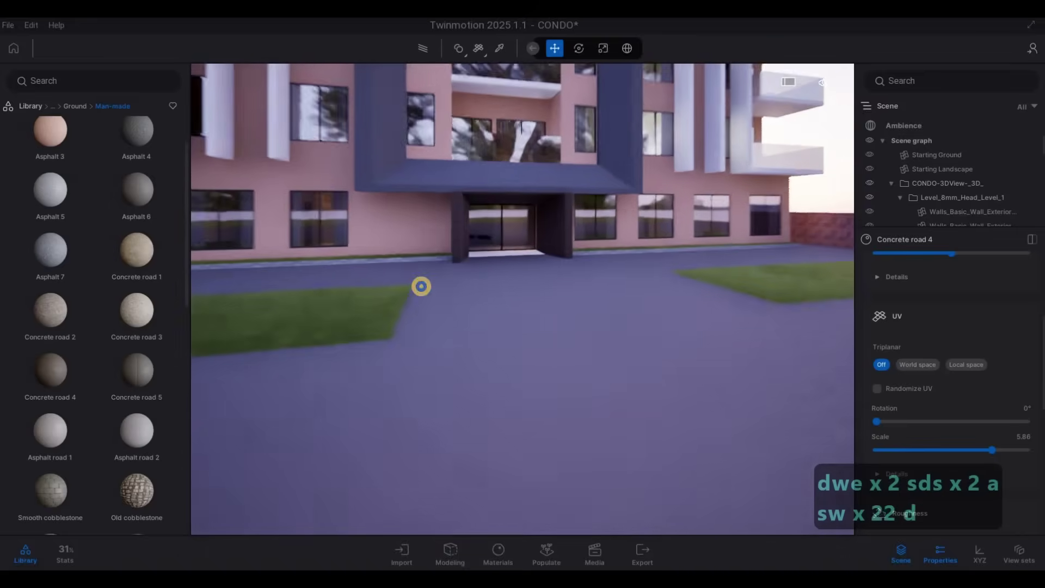
{"action": "key", "text": "d"}
{"action": "key", "text": "s"}
{"action": "key", "text": "s"}
{"action": "key", "text": "w"}
{"action": "key", "text": "s"}
{"action": "key", "text": "s"}
{"action": "key", "text": "q"}
{"action": "right_click_drag", "start_coordinate": [458, 263], "coordinate": [383, 228]}
{"action": "key", "text": "s"}
{"action": "mouse_move", "coordinate": [552, 331]}
{"action": "left_mouse_down"}
{"action": "mouse_move", "coordinate": [414, 318]}
{"action": "mouse_move", "coordinate": [393, 276]}
{"action": "left_mouse_up"}
{"action": "mouse_move", "coordinate": [530, 316]}
{"action": "left_mouse_down"}
{"action": "mouse_move", "coordinate": [511, 312]}
{"action": "mouse_move", "coordinate": [475, 334]}
{"action": "mouse_move", "coordinate": [504, 333]}
{"action": "mouse_move", "coordinate": [629, 450]}
{"action": "mouse_move", "coordinate": [618, 452]}
{"action": "mouse_move", "coordinate": [499, 317]}
{"action": "left_mouse_up"}
{"action": "key", "text": "w"}
{"action": "key", "text": "w"}
{"action": "key", "text": "w"}
{"action": "key", "text": "w"}
{"action": "key", "text": "q"}
{"action": "key", "text": "e"}
{"action": "key", "text": "s"}
{"action": "key", "text": "s"}
{"action": "key", "text": "s"}
{"action": "key", "text": "s"}
{"action": "key", "text": "s"}
Open the Trees category of the Vegetation library and bring the left lawn into view
{"action": "left_click", "coordinate": [82, 107]}
{"action": "left_click", "coordinate": [43, 111]}
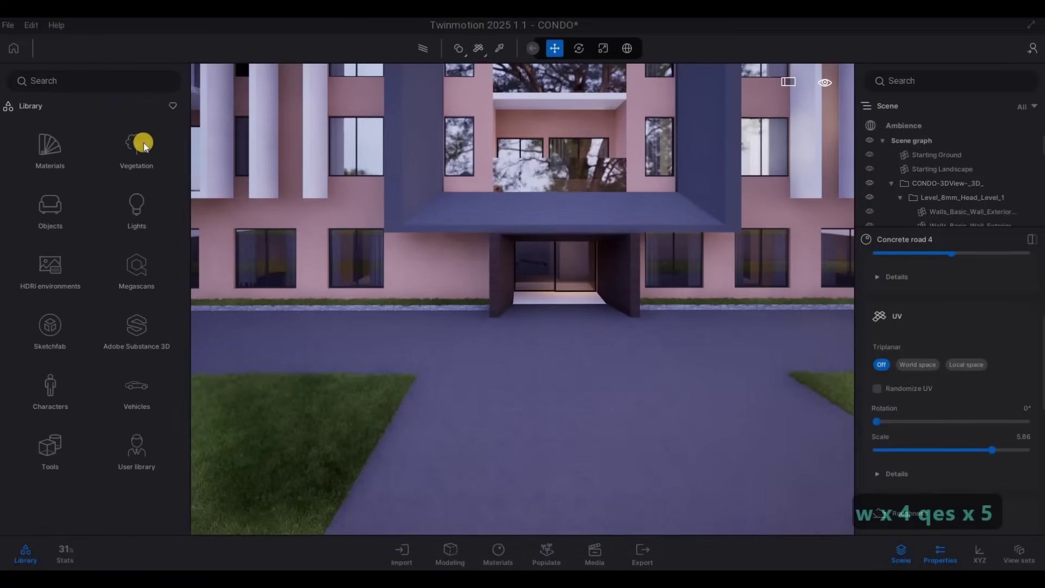
{"action": "left_click", "coordinate": [148, 151]}
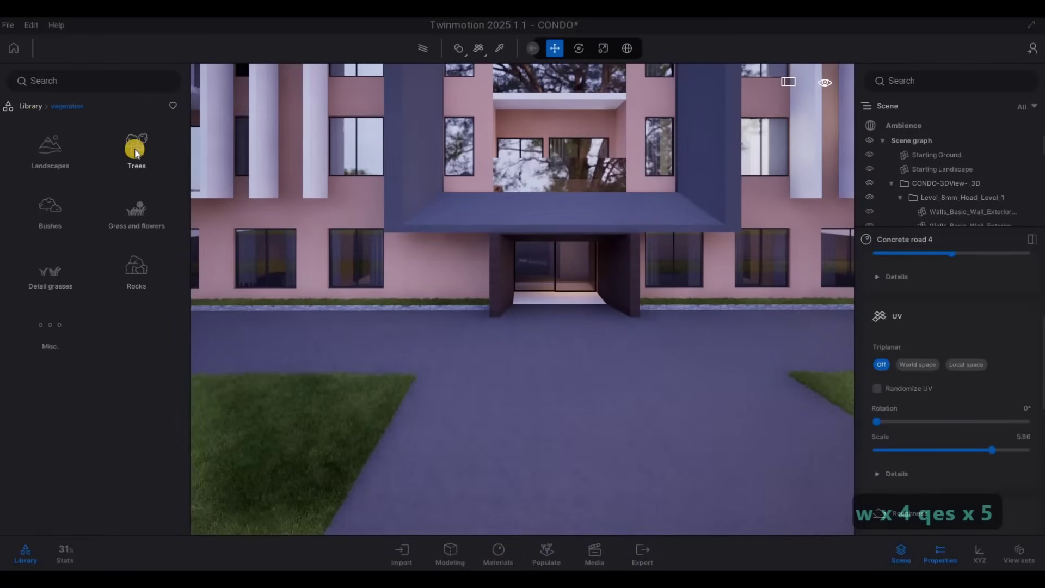
{"action": "key", "text": "a"}
{"action": "key", "text": "s"}
{"action": "left_click", "coordinate": [143, 148]}
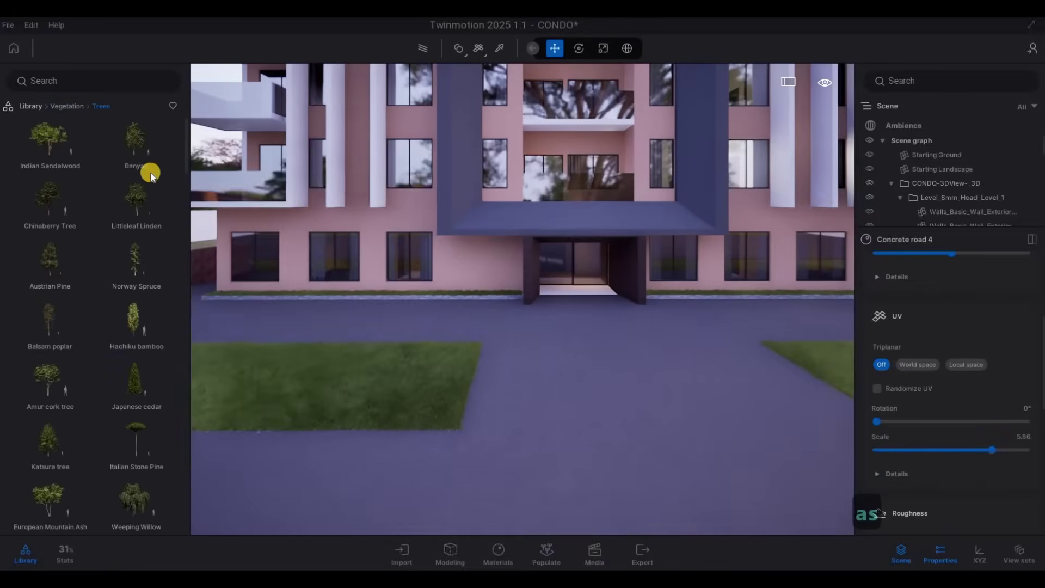
Try the Indian Sandalwood and Banyan trees for the lawn to the left of the entrance
{"action": "left_click", "coordinate": [82, 154]}
{"action": "key", "text": "s"}
{"action": "key", "text": "e"}
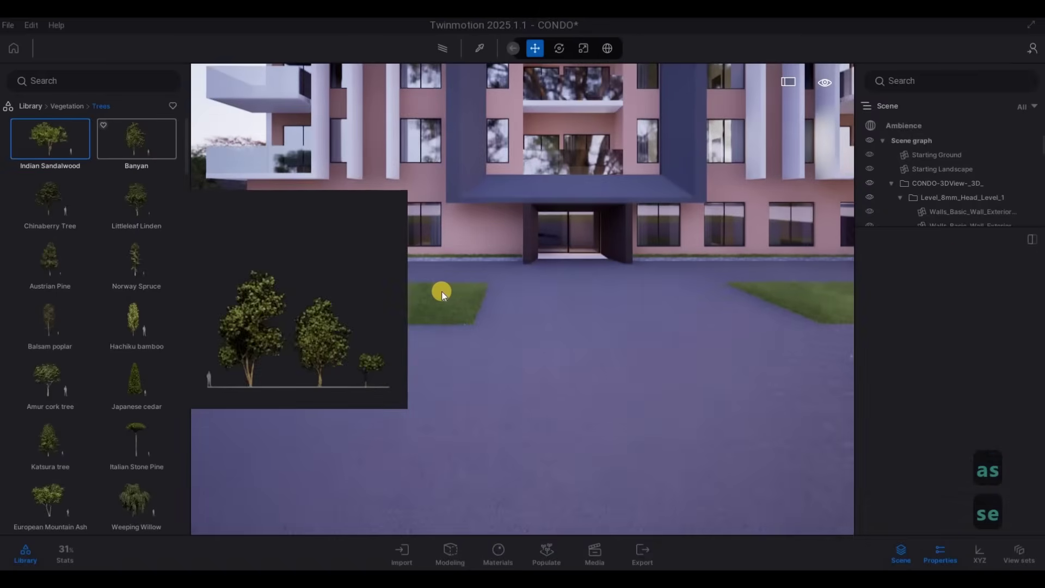
{"action": "left_click", "coordinate": [133, 147]}
{"action": "key", "text": "q"}
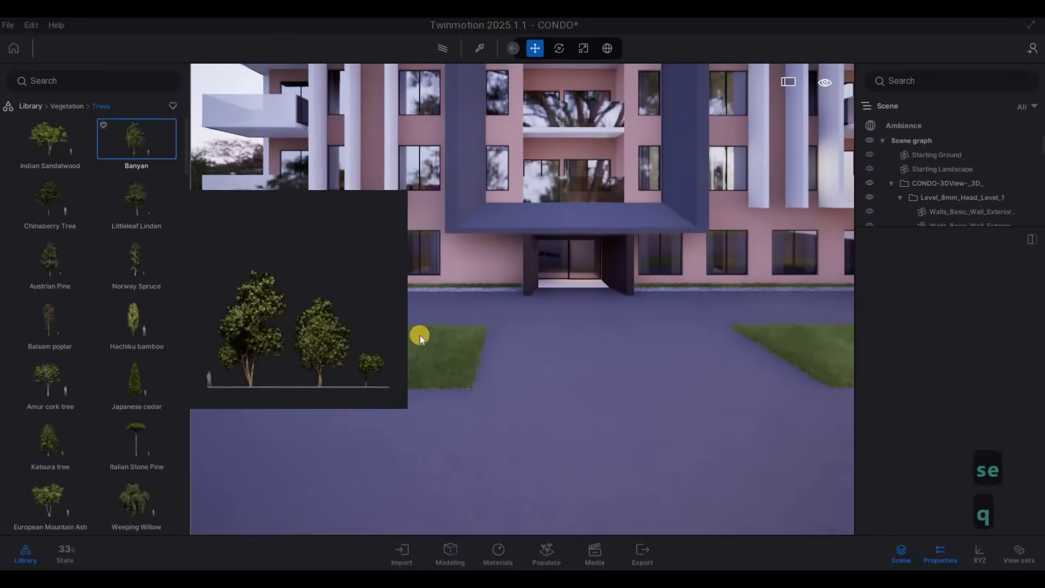
{"action": "left_click_drag", "start_coordinate": [420, 335], "coordinate": [420, 334]}
{"action": "key", "text": "s"}
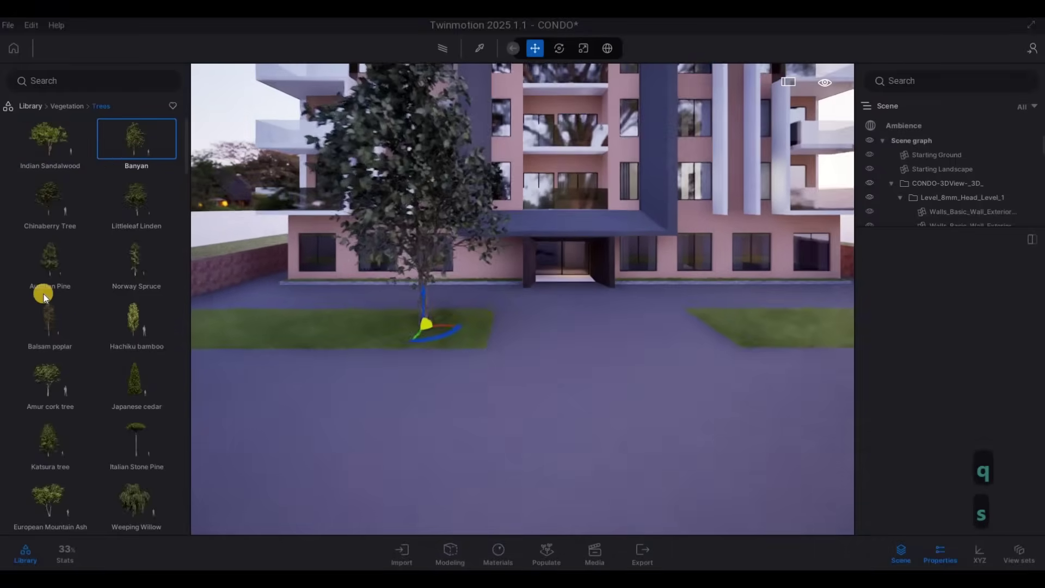
Place a Ginkgo tree on the lawn to the left of the entrance, near its inner end
{"action": "key", "text": "e"}
{"action": "scroll", "coordinate": [117, 303], "scroll_direction": "down", "scroll_amount": 4}
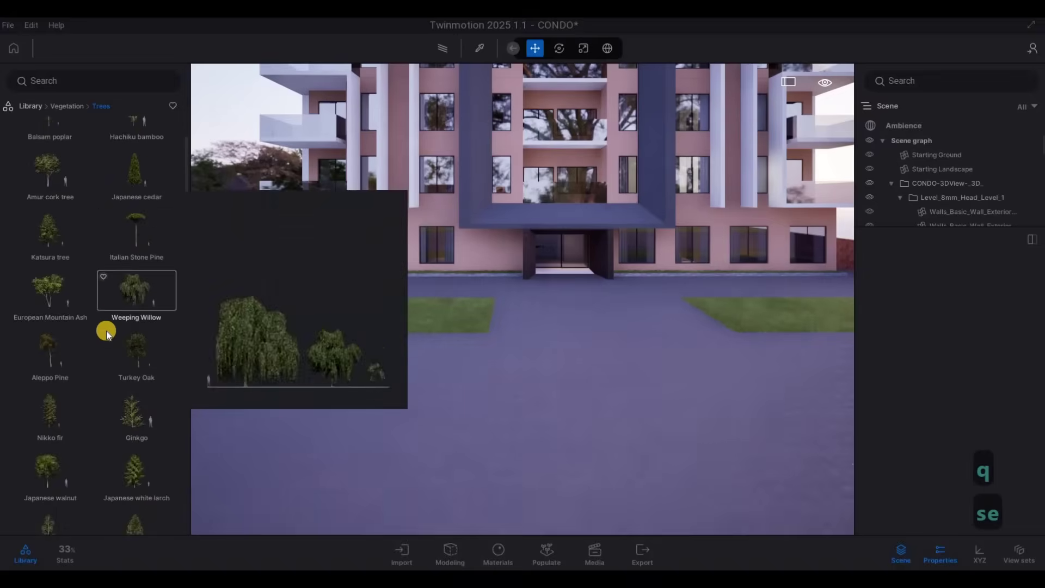
{"action": "scroll", "coordinate": [107, 331], "scroll_direction": "down", "scroll_amount": 3}
{"action": "left_click_drag", "start_coordinate": [231, 277], "coordinate": [450, 319]}
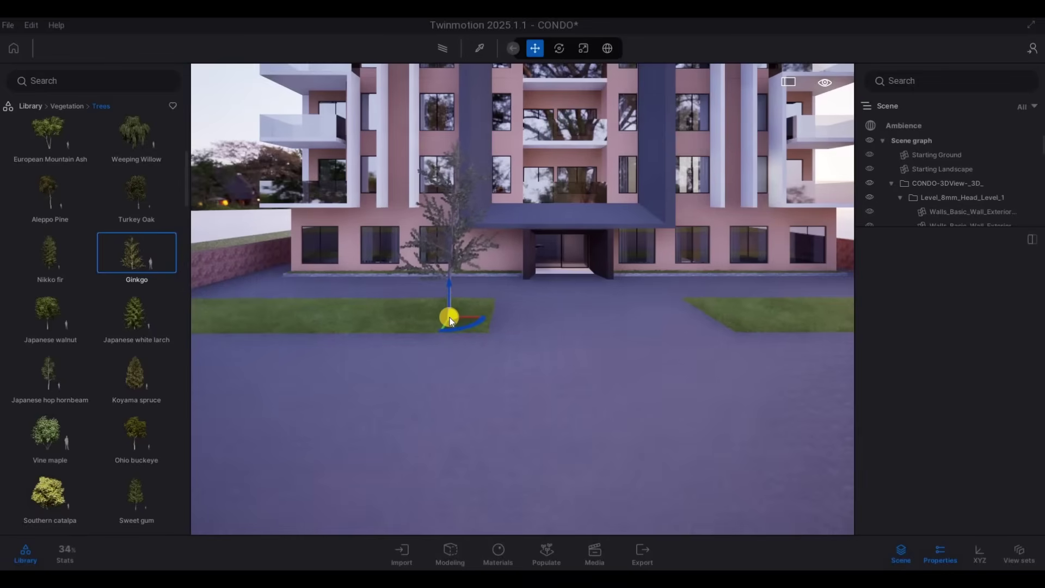
{"action": "key", "text": "d"}
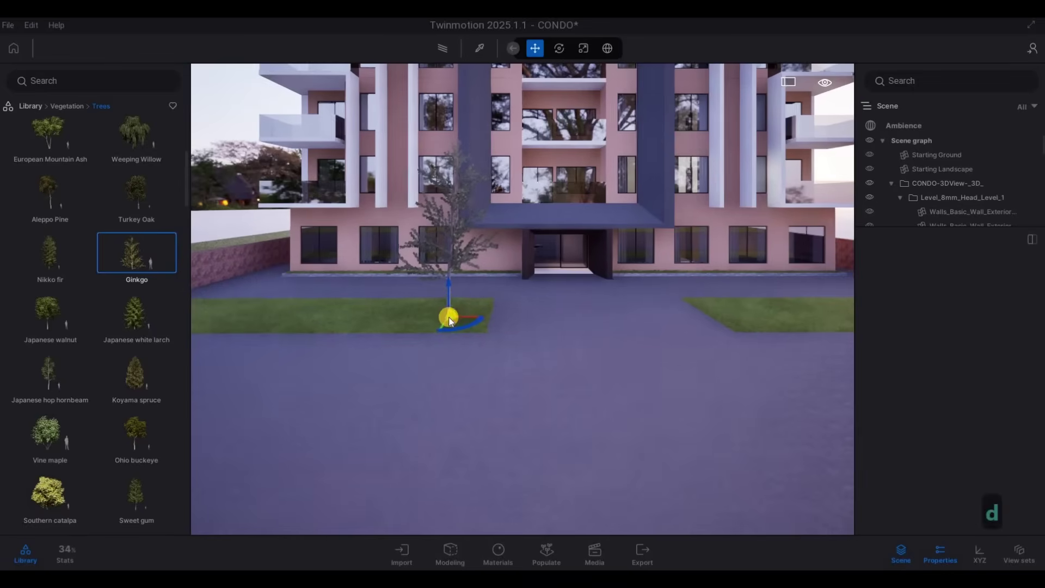
{"action": "key", "text": "e"}
{"action": "left_click_drag", "start_coordinate": [414, 339], "coordinate": [420, 334]}
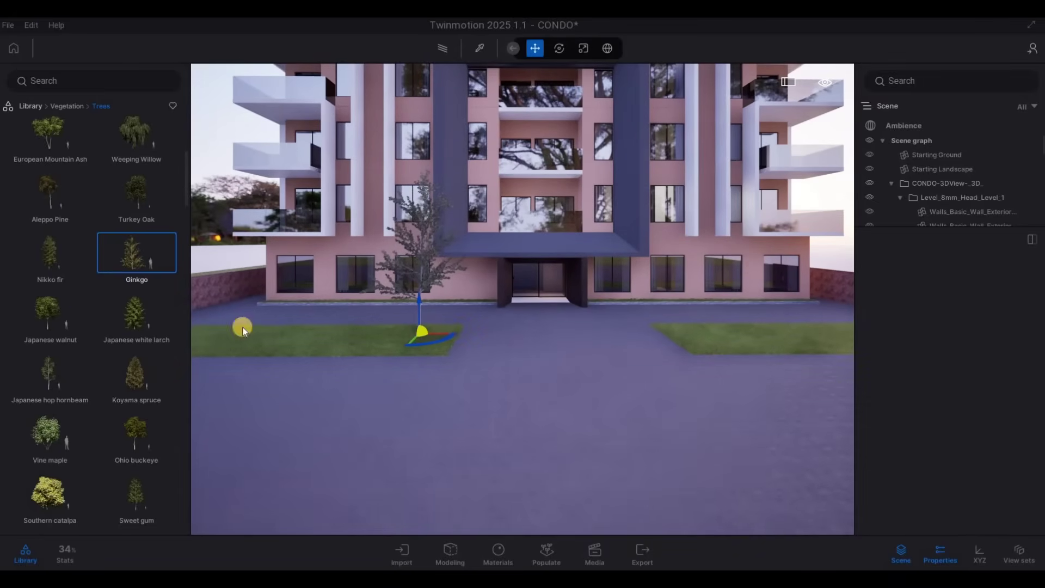
Try a Vine maple on the lawn to the right of the entrance and against the front wall
{"action": "scroll", "coordinate": [75, 319], "scroll_direction": "down", "scroll_amount": 2}
{"action": "scroll", "coordinate": [75, 319], "scroll_direction": "down", "scroll_amount": 4}
{"action": "left_click_drag", "start_coordinate": [628, 311], "coordinate": [703, 341]}
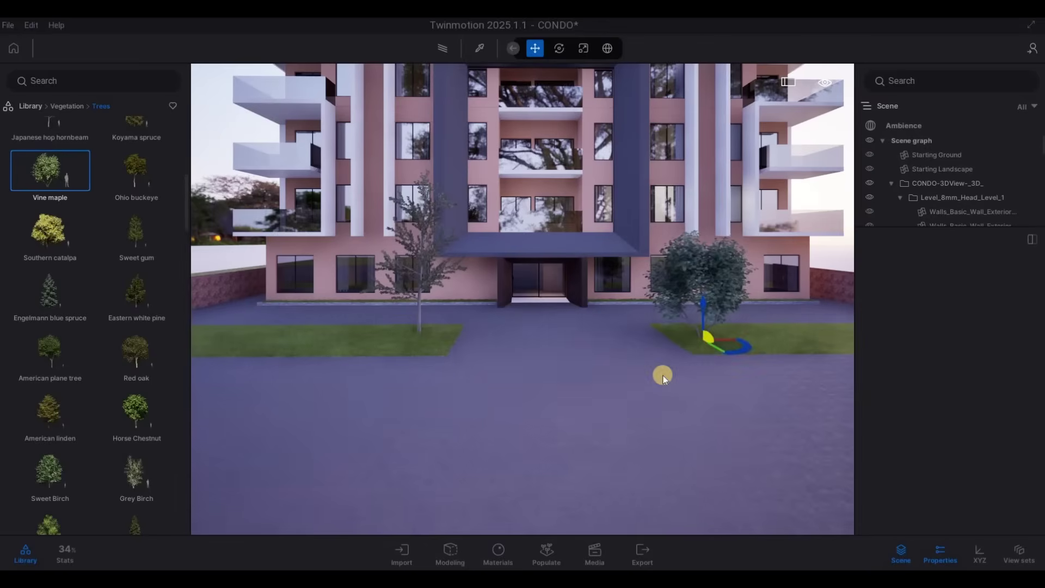
{"action": "key", "text": "d"}
{"action": "key", "text": "w"}
{"action": "key", "text": "s"}
{"action": "key", "text": "d"}
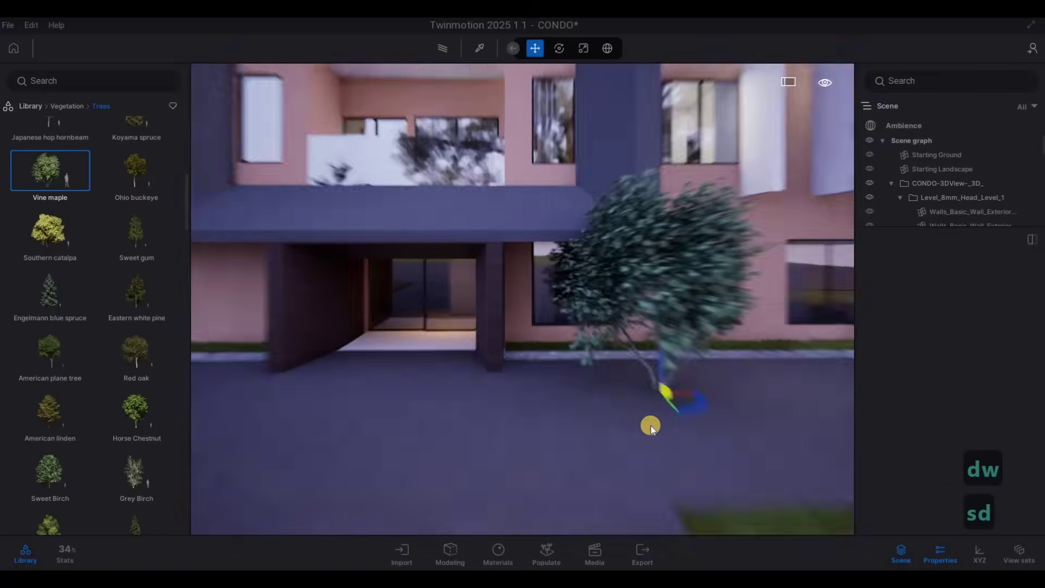
{"action": "key", "text": "a"}
{"action": "key", "text": "a"}
{"action": "key", "text": "s"}
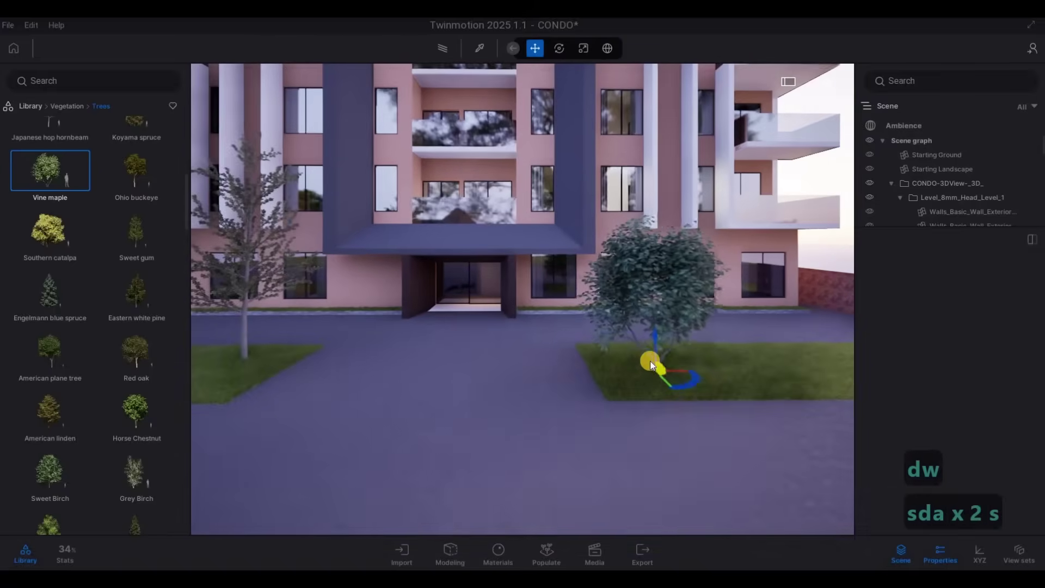
{"action": "key", "text": "s"}
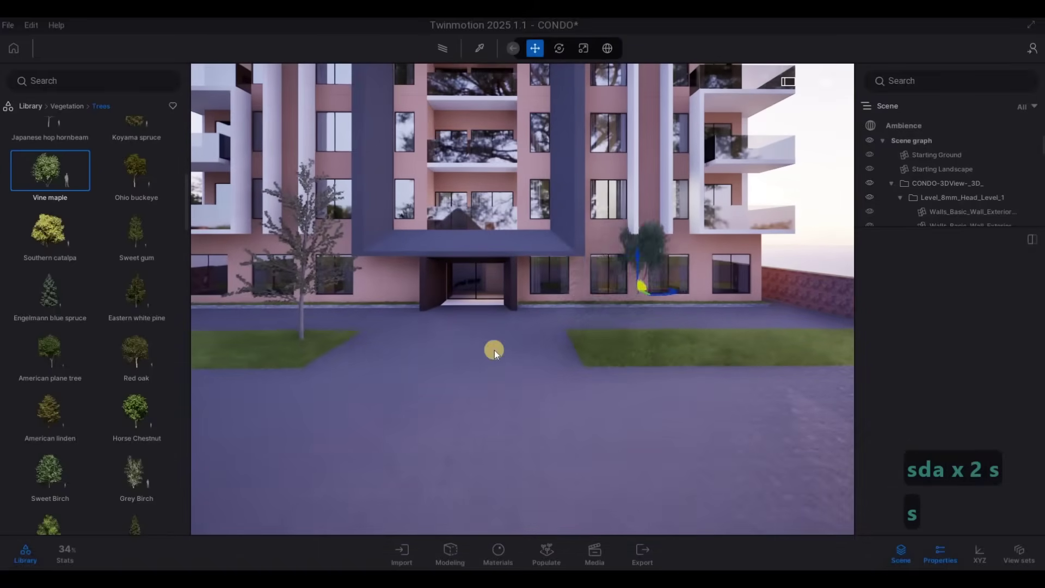
Try a Cork Oak on the lawn to the right of the entrance and undo its placement
{"action": "scroll", "coordinate": [67, 383], "scroll_direction": "down", "scroll_amount": 5}
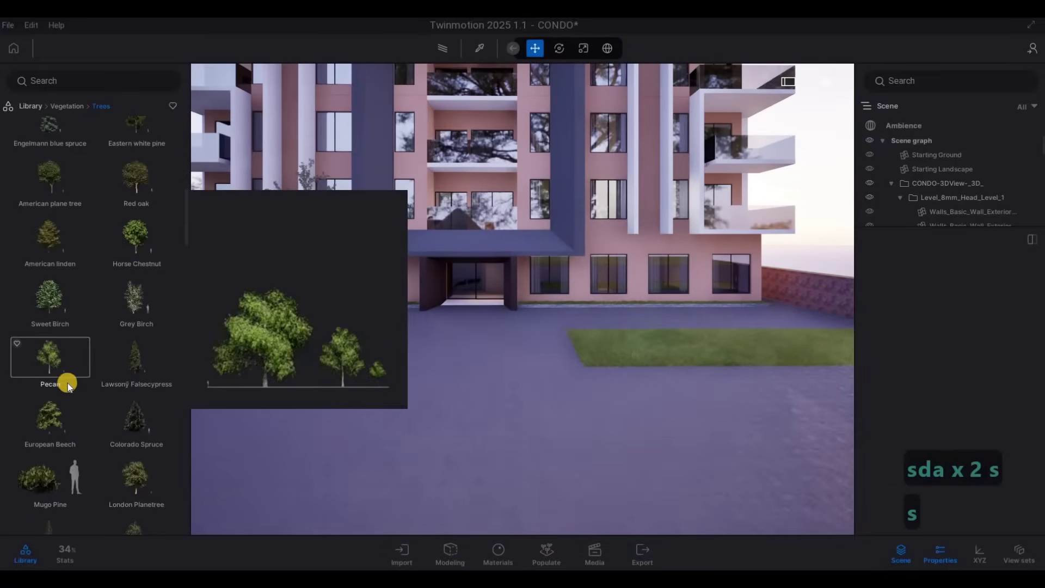
{"action": "scroll", "coordinate": [93, 391], "scroll_direction": "down", "scroll_amount": 8}
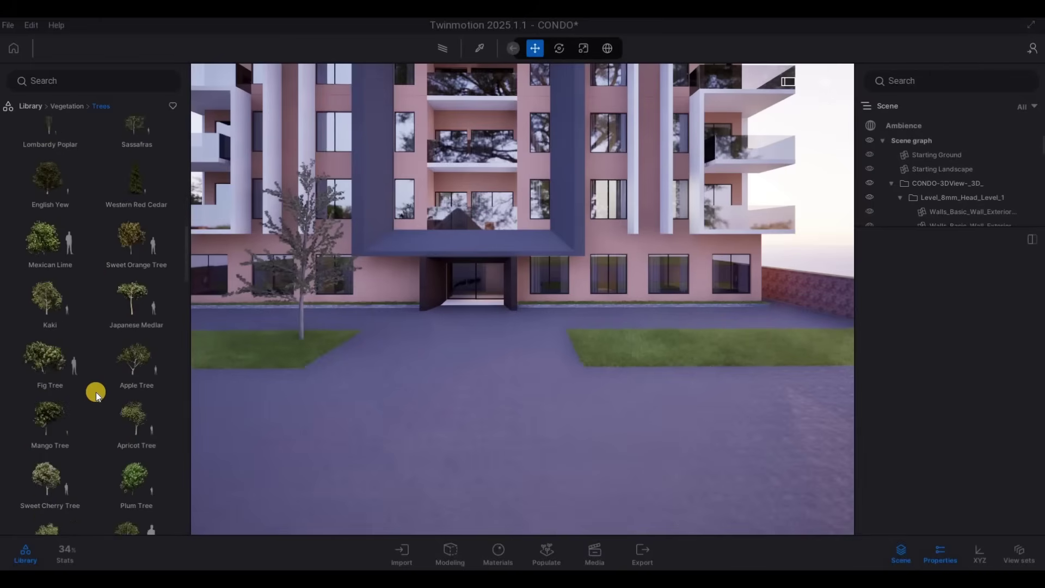
{"action": "scroll", "coordinate": [49, 381], "scroll_direction": "down", "scroll_amount": 4}
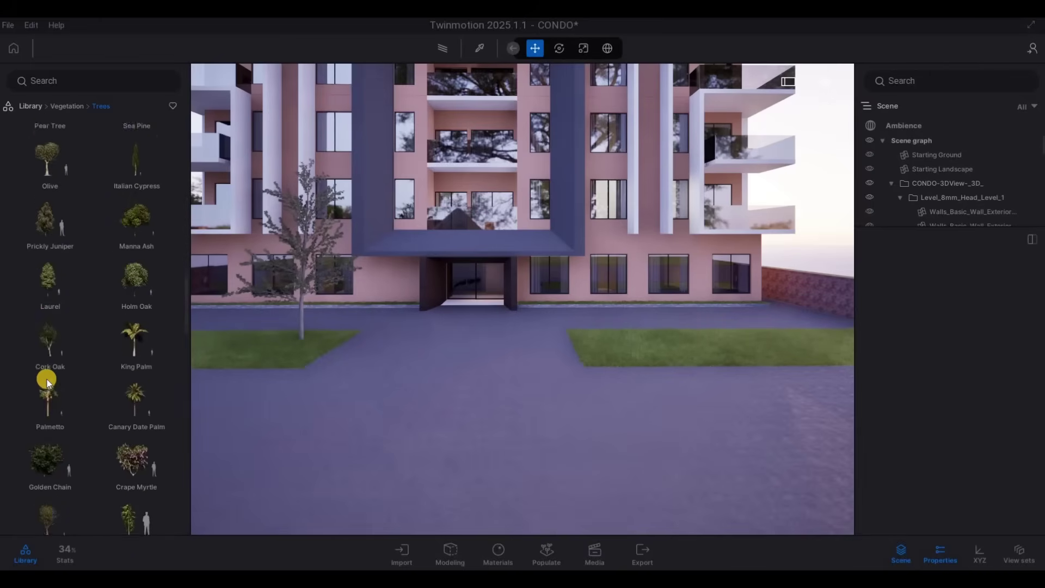
{"action": "left_click_drag", "start_coordinate": [54, 329], "coordinate": [439, 317]}
{"action": "left_click_drag", "start_coordinate": [609, 334], "coordinate": [611, 342]}
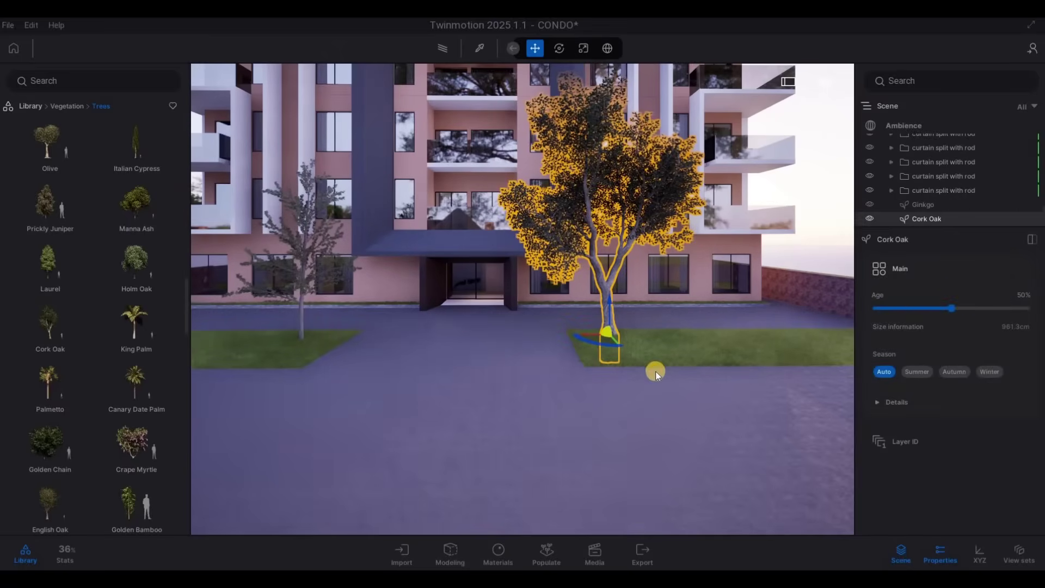
{"action": "key", "text": "ctrl+z"}
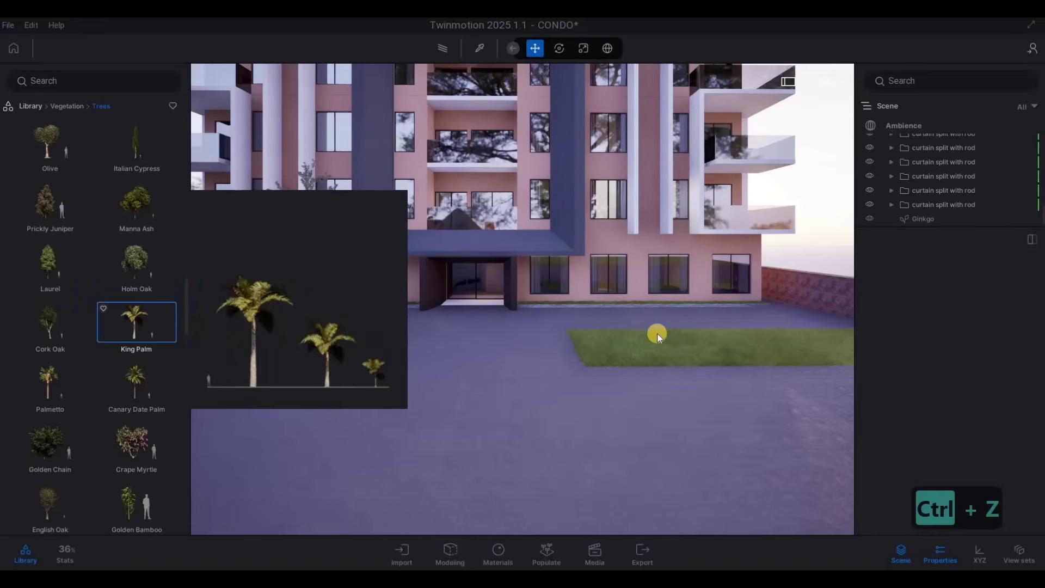
Try a King Palm on the lawn to the right of the entrance
{"action": "left_click_drag", "start_coordinate": [657, 333], "coordinate": [626, 345]}
{"action": "key", "text": "d"}
{"action": "key", "text": "d"}
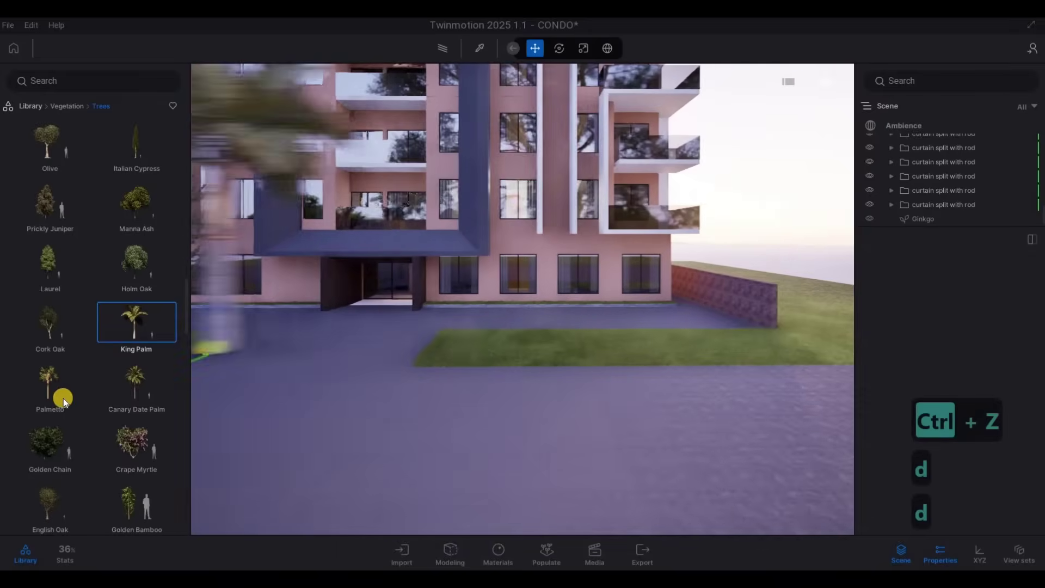
Try a Tropical Almond tree on the lawns beside the entrance and leave tree placement
{"action": "scroll", "coordinate": [73, 400], "scroll_direction": "down", "scroll_amount": 5}
{"action": "scroll", "coordinate": [126, 383], "scroll_direction": "down", "scroll_amount": 1}
{"action": "left_click_drag", "start_coordinate": [136, 294], "coordinate": [368, 325]}
{"action": "scroll", "coordinate": [61, 371], "scroll_direction": "down", "scroll_amount": 1}
{"action": "key", "text": "a"}
{"action": "key", "text": "a"}
{"action": "key", "text": "a"}
{"action": "key", "text": "a"}
{"action": "key", "text": "a"}
{"action": "key", "text": "d"}
{"action": "key", "text": "a"}
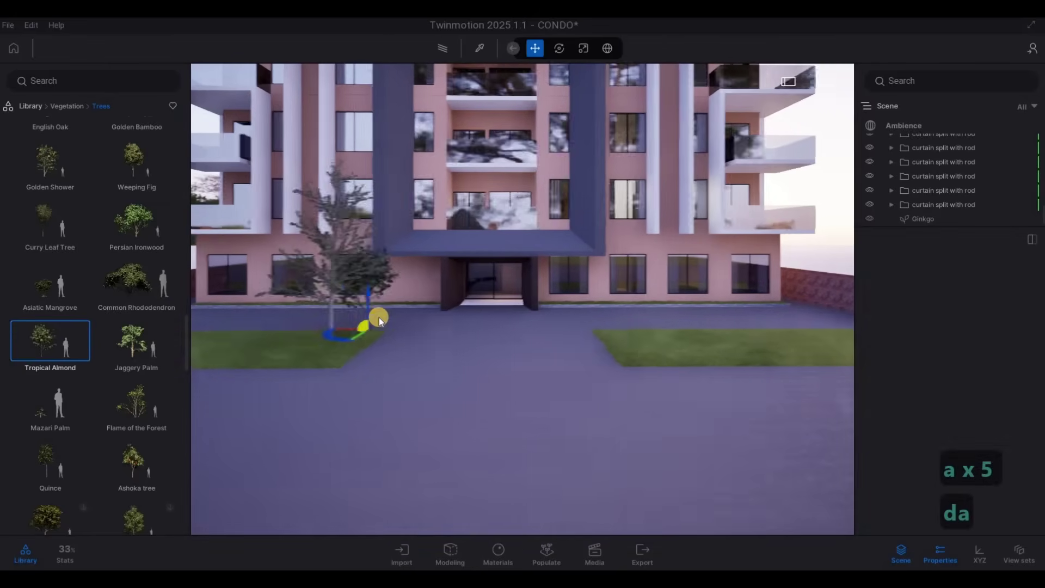
{"action": "key", "text": "Escape"}
{"action": "key", "text": "Escape"}
Copy the Ginkgo from the left lawn to the inner end of the lawn right of the entrance
{"action": "left_click", "coordinate": [359, 333]}
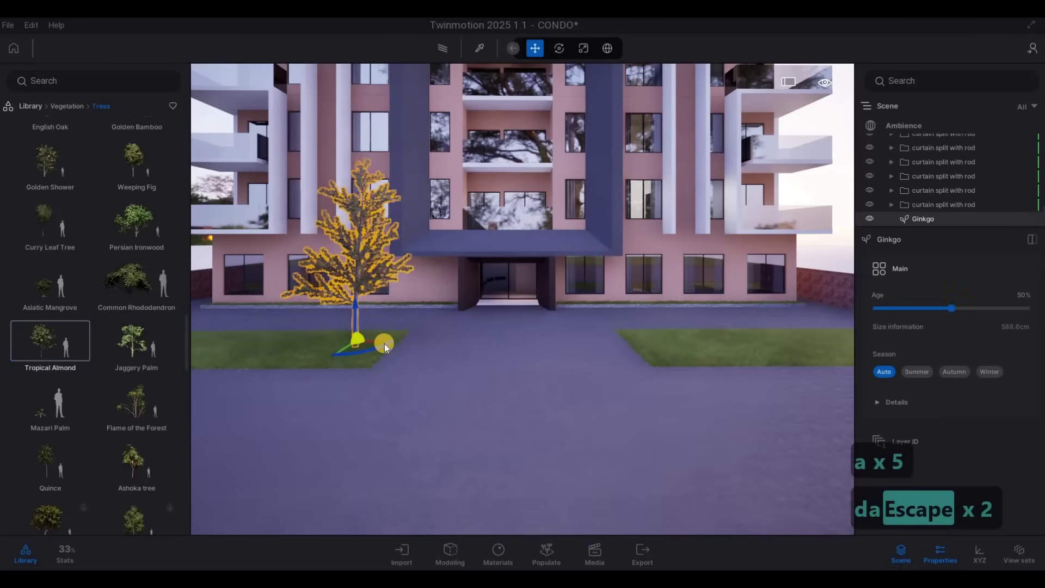
{"action": "mouse_move", "coordinate": [698, 353]}
{"action": "left_mouse_down", "text": "shift"}
{"action": "mouse_move", "coordinate": [683, 344]}
{"action": "mouse_move", "coordinate": [699, 348]}
{"action": "left_mouse_up", "text": "shift"}
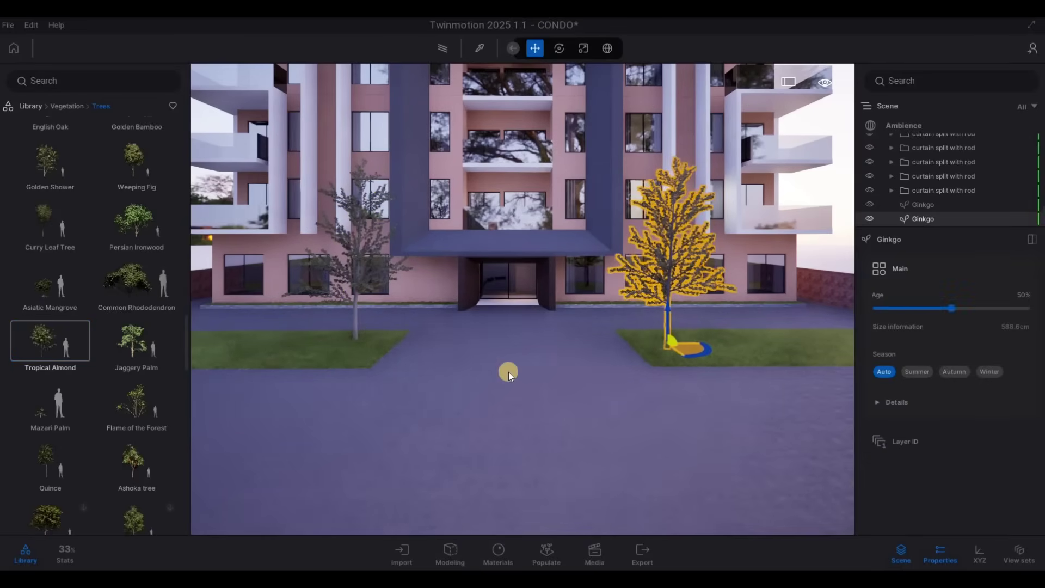
{"action": "key", "text": "e"}
{"action": "key", "text": "d"}
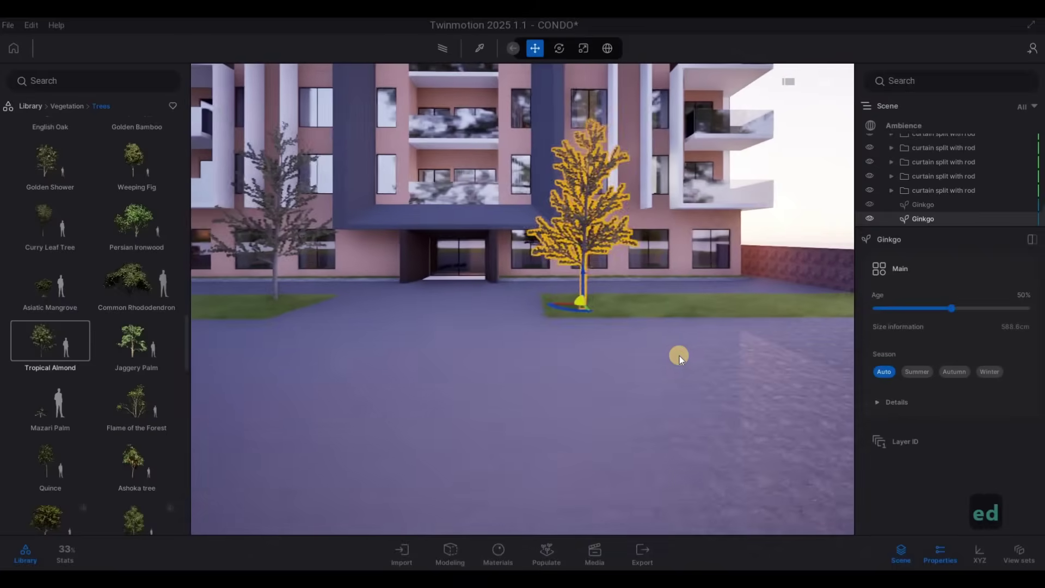
{"action": "key", "text": "Escape"}
Place a Canary Date Palm on the side lawn just outside the boundary wall to the right of the building
{"action": "key", "text": "d"}
{"action": "key", "text": "q"}
{"action": "key", "text": "d"}
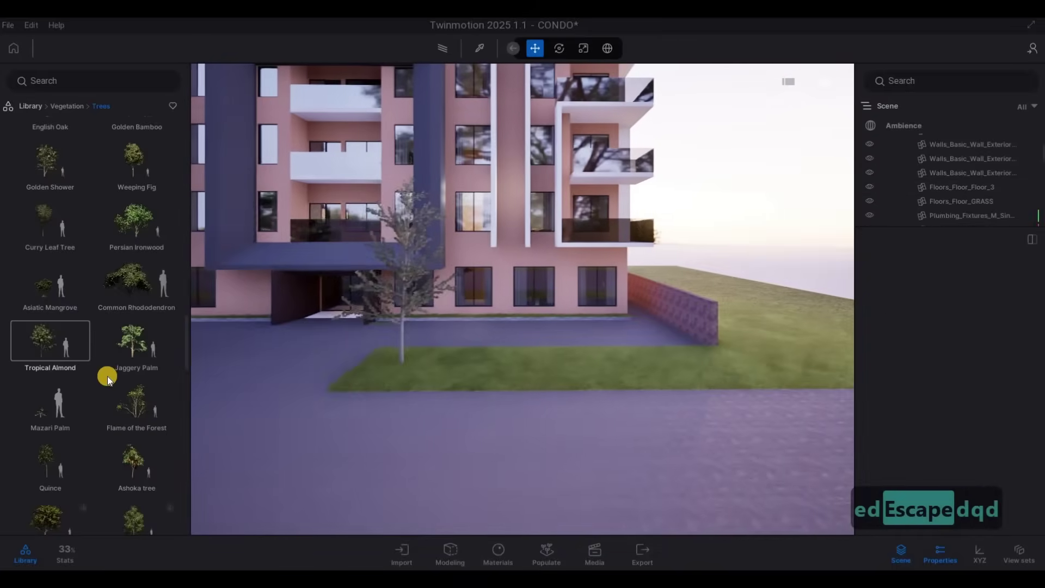
{"action": "mouse_move", "coordinate": [109, 383]}
{"action": "scroll", "coordinate": [112, 380], "scroll_direction": "up", "scroll_amount": 3}
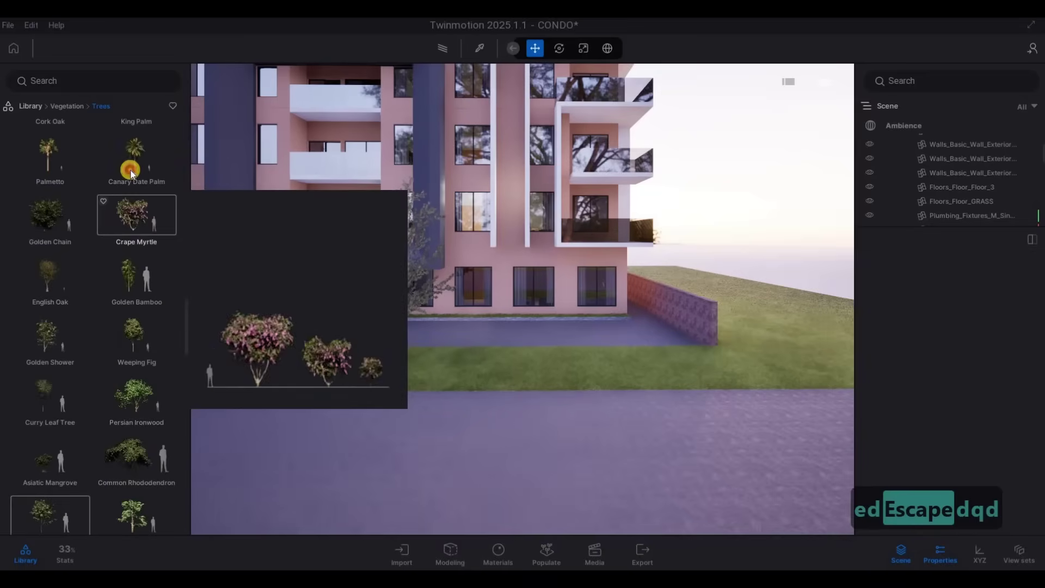
{"action": "key", "text": "d"}
{"action": "left_click_drag", "start_coordinate": [674, 329], "coordinate": [636, 329]}
Place another Canary Date Palm on the side lawn just outside the boundary wall to the left of the building
{"action": "key", "text": "a"}
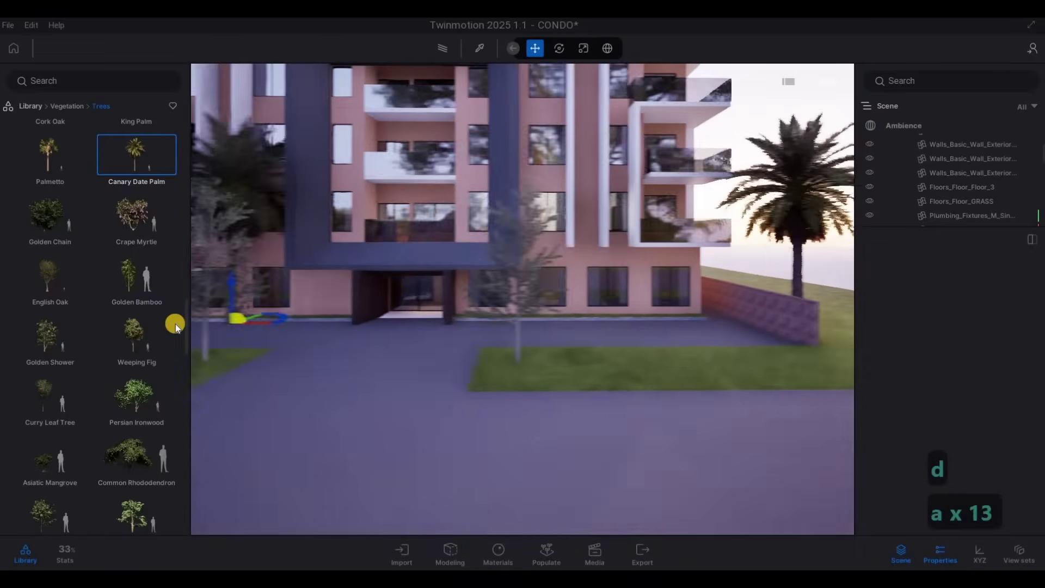
{"action": "key", "text": "a"}
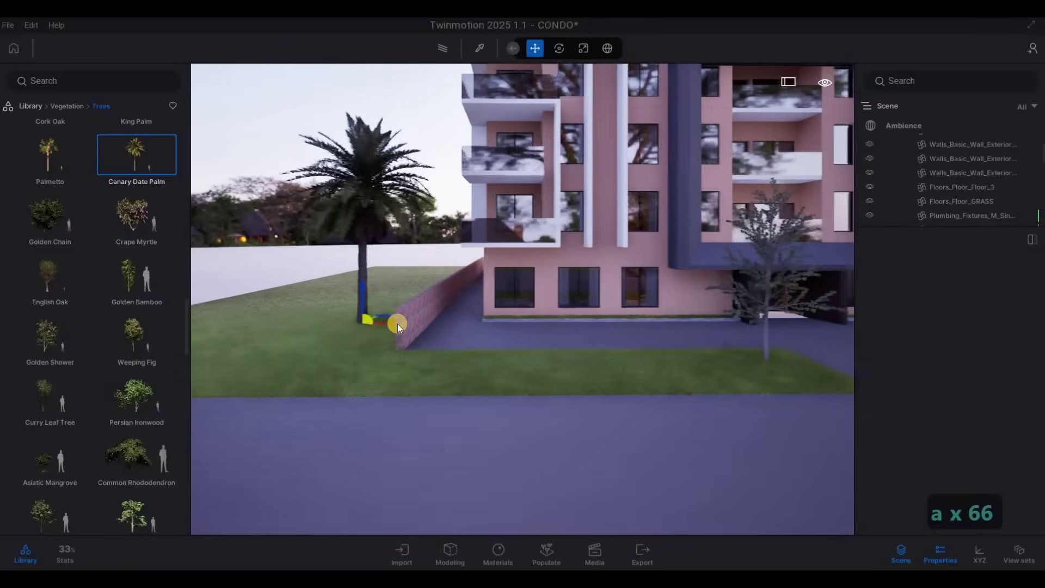
{"action": "key", "text": "d"}
{"action": "key", "text": "d"}
{"action": "key", "text": "d"}
{"action": "key", "text": "d"}
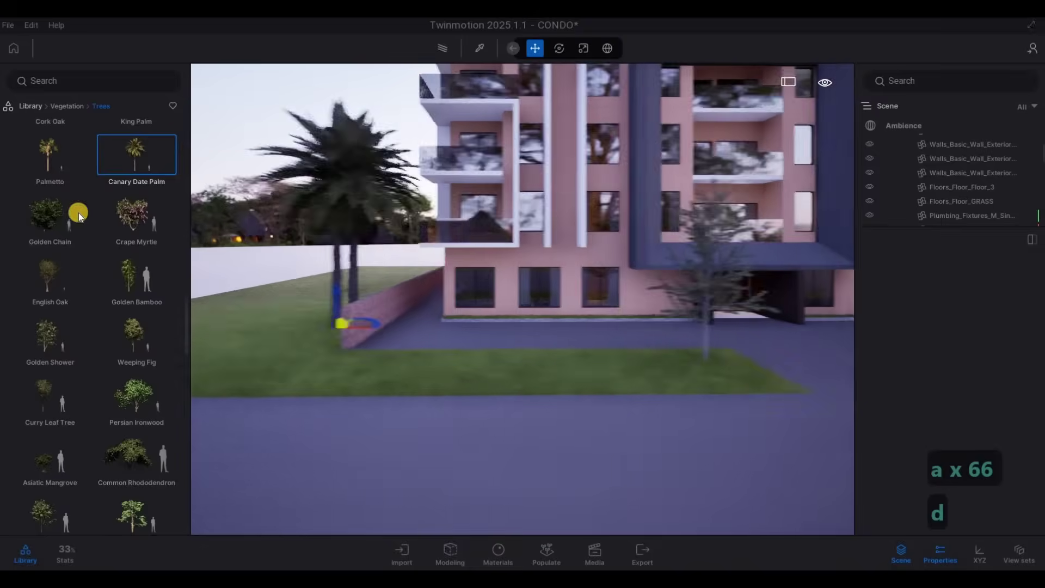
Place a group of Palmetto trees behind the Canary Date Palm on the right side lawn
{"action": "key", "text": "s"}
{"action": "key", "text": "q"}
{"action": "key", "text": "w"}
{"action": "key", "text": "w"}
{"action": "key", "text": "w"}
{"action": "key", "text": "w"}
{"action": "key", "text": "w"}
{"action": "key", "text": "w"}
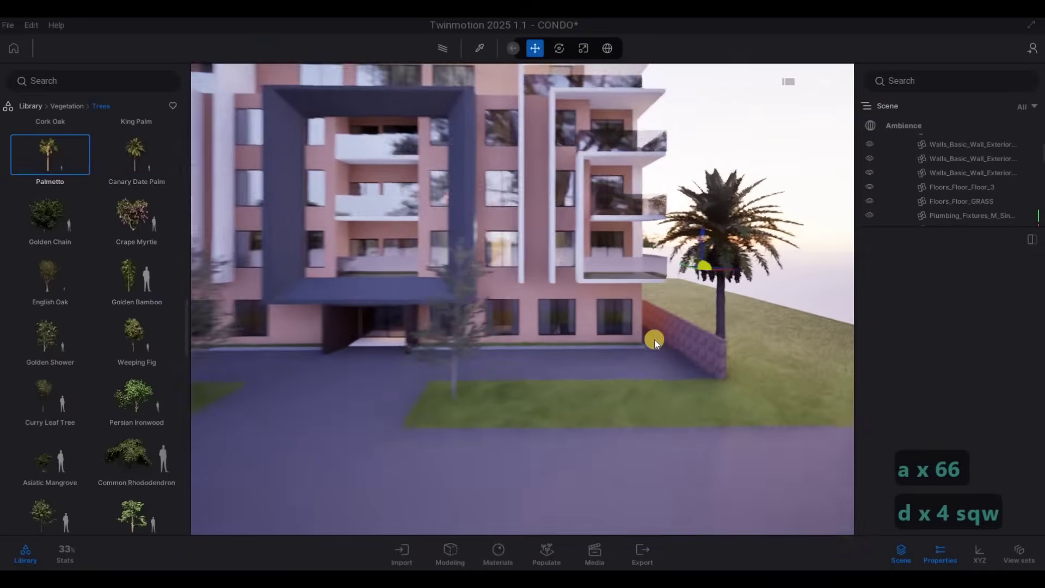
{"action": "key", "text": "d"}
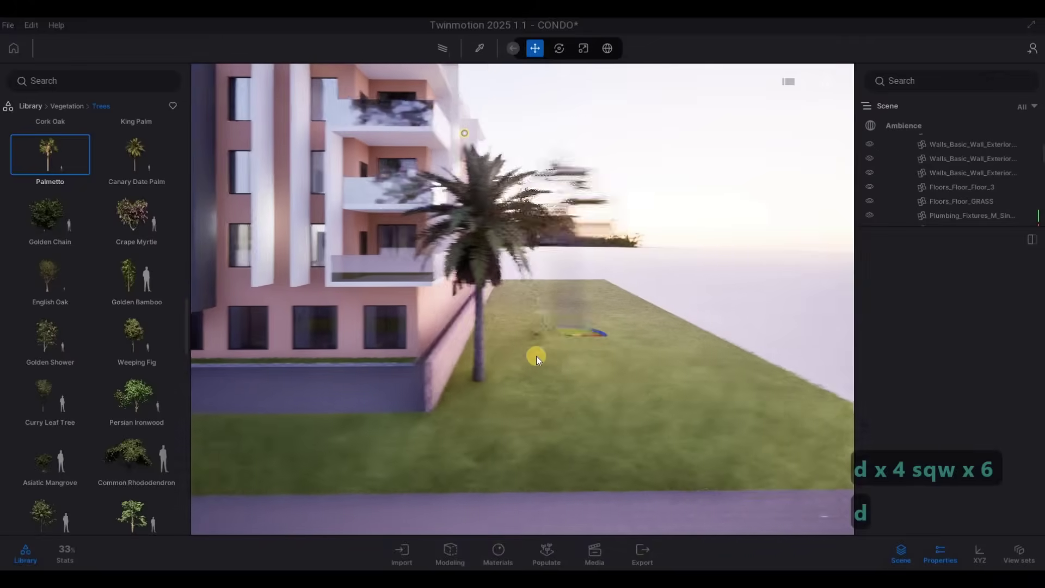
{"action": "left_click", "coordinate": [498, 331]}
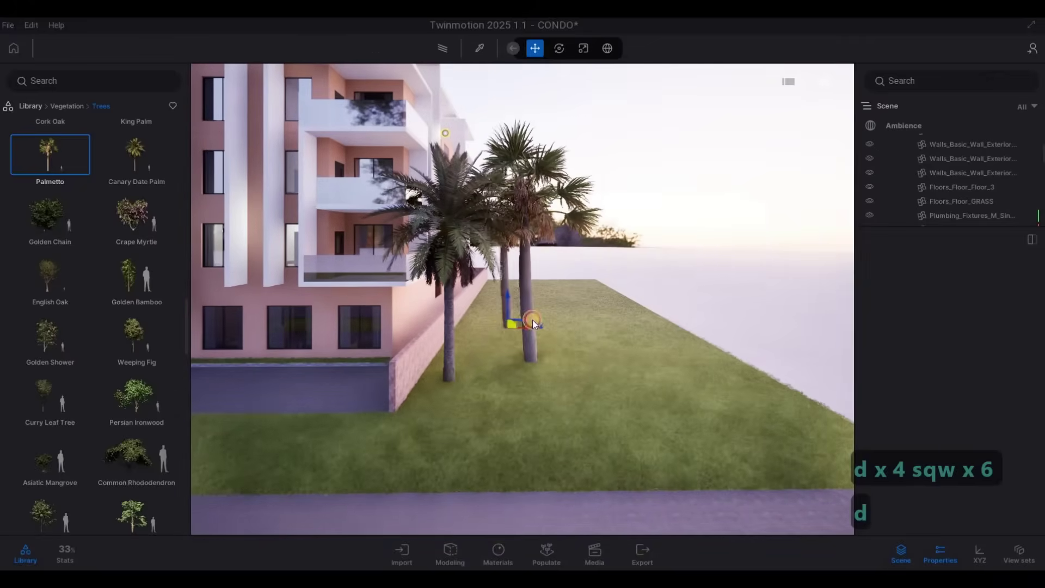
{"action": "left_click", "coordinate": [531, 305]}
{"action": "left_click", "coordinate": [577, 297]}
{"action": "left_click", "coordinate": [561, 317]}
Place a group of Palmetto trees around and behind the Canary Date Palm on the left side lawn
{"action": "key", "text": "s"}
{"action": "key", "text": "a"}
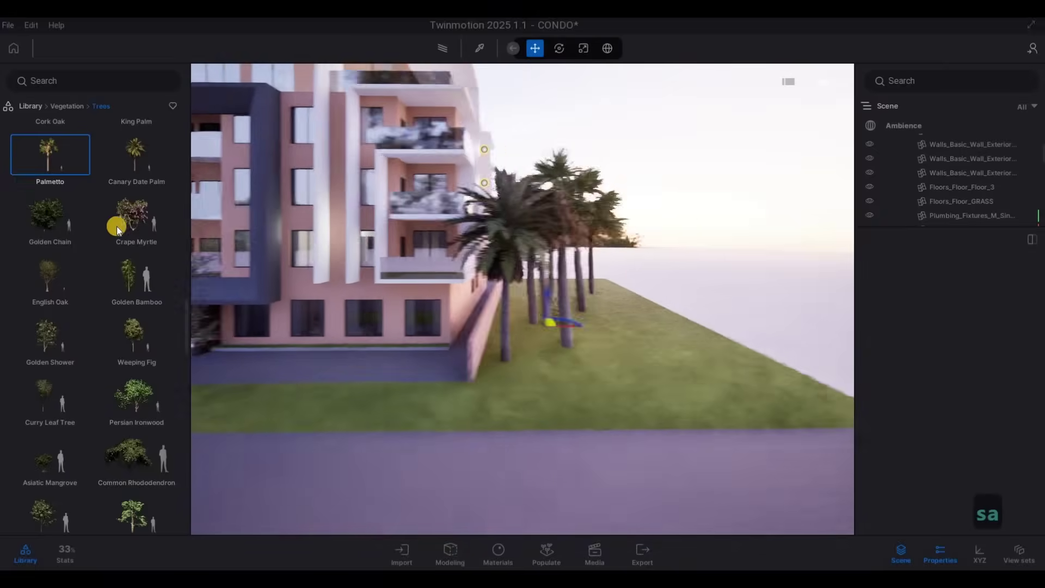
{"action": "scroll", "coordinate": [116, 202], "scroll_direction": "up", "scroll_amount": 1}
{"action": "mouse_move", "coordinate": [152, 228]}
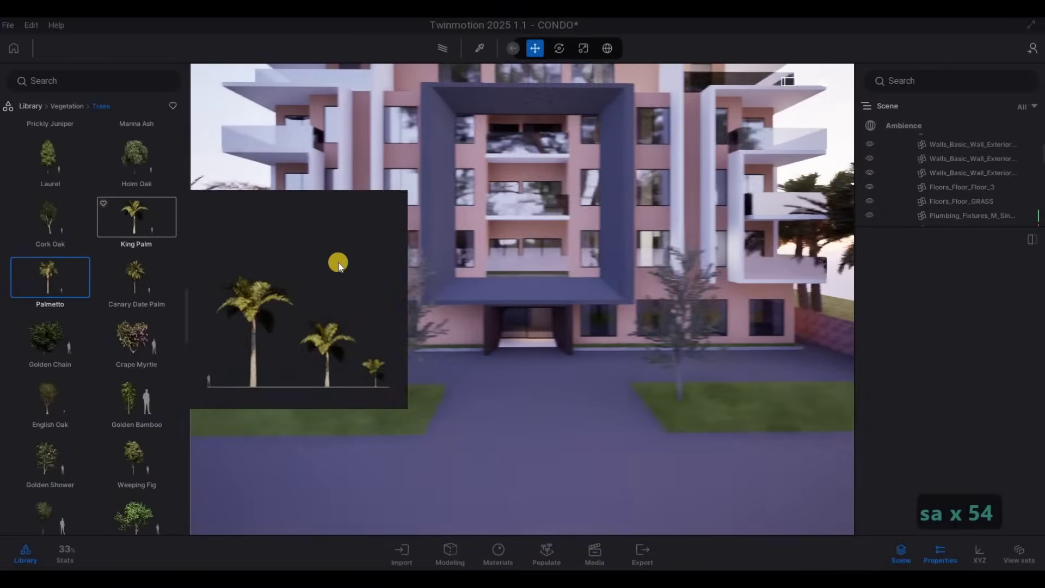
{"action": "key", "text": "w"}
{"action": "scroll", "coordinate": [109, 243], "scroll_direction": "up", "scroll_amount": 1}
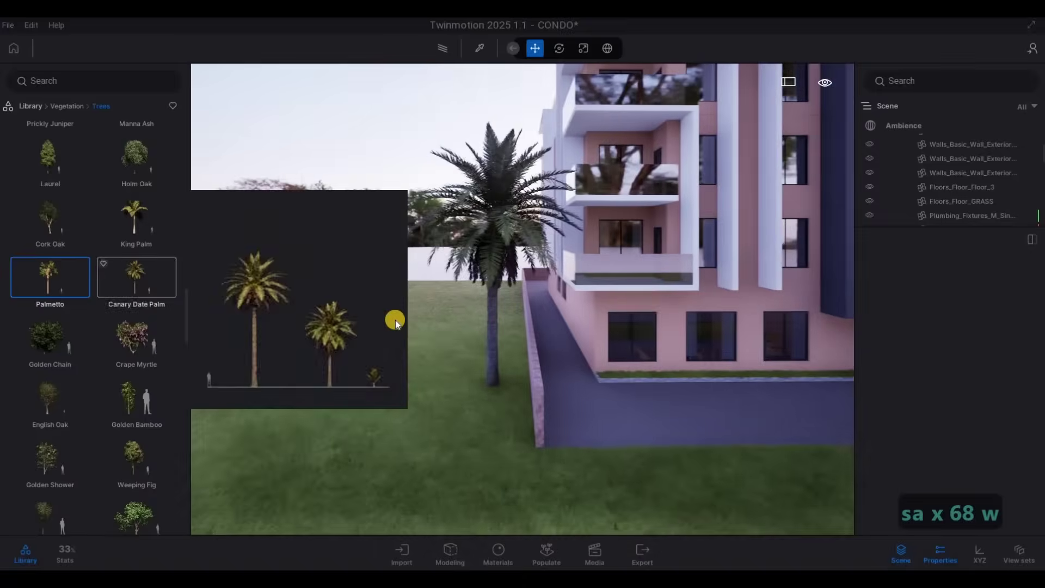
{"action": "left_click", "coordinate": [398, 319]}
{"action": "left_click", "coordinate": [465, 305]}
{"action": "left_click", "coordinate": [498, 288]}
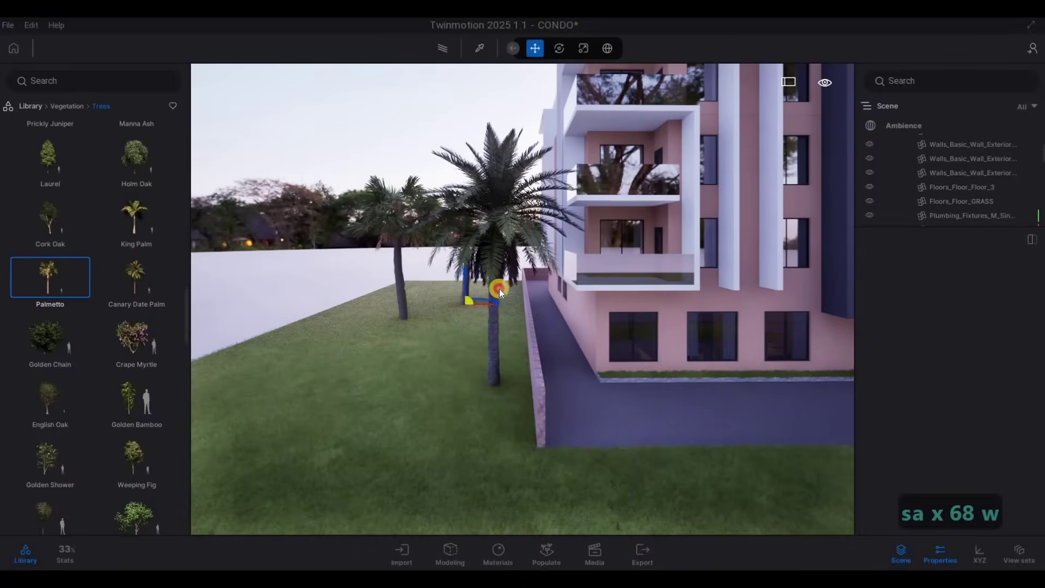
{"action": "left_click", "coordinate": [419, 285]}
{"action": "left_click_drag", "start_coordinate": [472, 325], "coordinate": [492, 332]}
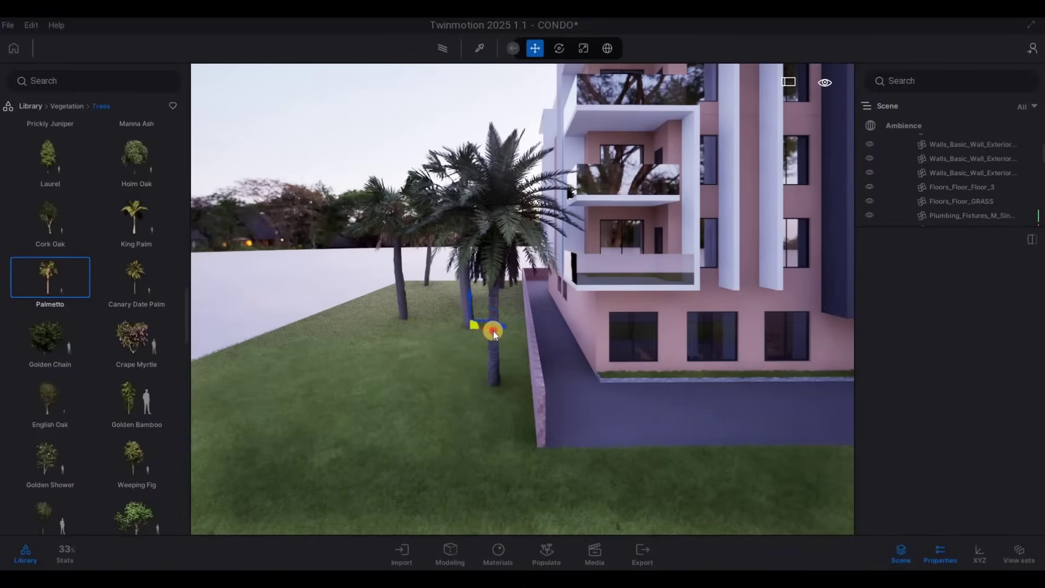
{"action": "left_click", "coordinate": [404, 345]}
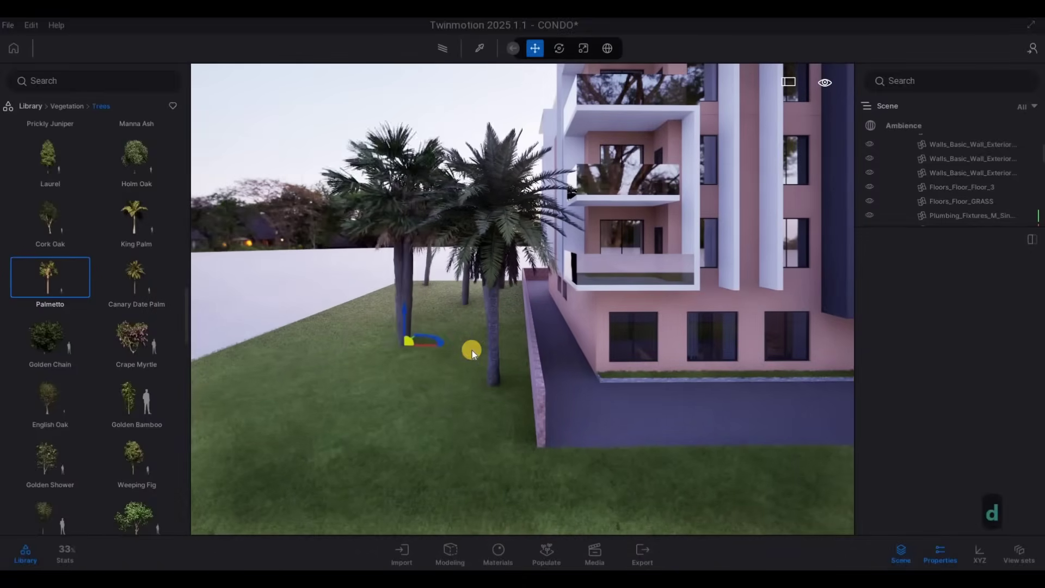
Place a King Palm near the outer edge of the left side lawn, away from the Palmetto group
{"action": "key", "text": "s"}
{"action": "key", "text": "e"}
{"action": "left_click", "coordinate": [135, 221]}
{"action": "left_click_drag", "start_coordinate": [135, 221], "coordinate": [338, 305]}
{"action": "key", "text": "a"}
{"action": "key", "text": "a"}
{"action": "key", "text": "a"}
{"action": "key", "text": "a"}
{"action": "key", "text": "a"}
{"action": "key", "text": "a"}
{"action": "key", "text": "a"}
{"action": "key", "text": "a"}
{"action": "key", "text": "a"}
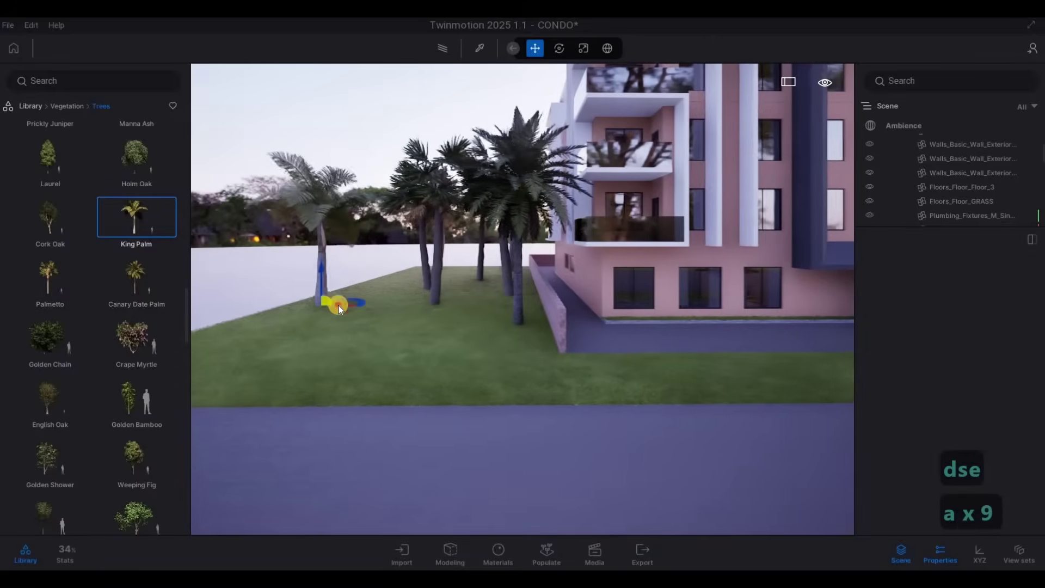
Place a King Palm at the outer end of the front lawn right of the entrance and leave tree placement
{"action": "key", "text": "d"}
{"action": "left_click_drag", "start_coordinate": [487, 319], "coordinate": [687, 322]}
{"action": "key", "text": "d"}
{"action": "key", "text": "d"}
{"action": "key", "text": "d"}
{"action": "key", "text": "d"}
{"action": "key", "text": "d"}
{"action": "key", "text": "d"}
{"action": "key", "text": "d"}
{"action": "key", "text": "d"}
{"action": "key", "text": "d"}
{"action": "key", "text": "d"}
{"action": "key", "text": "d"}
{"action": "key", "text": "d"}
{"action": "key", "text": "d"}
{"action": "key", "text": "d"}
{"action": "key", "text": "d"}
{"action": "key", "text": "d"}
{"action": "key", "text": "d"}
{"action": "key", "text": "d"}
{"action": "key", "text": "d"}
{"action": "key", "text": "s"}
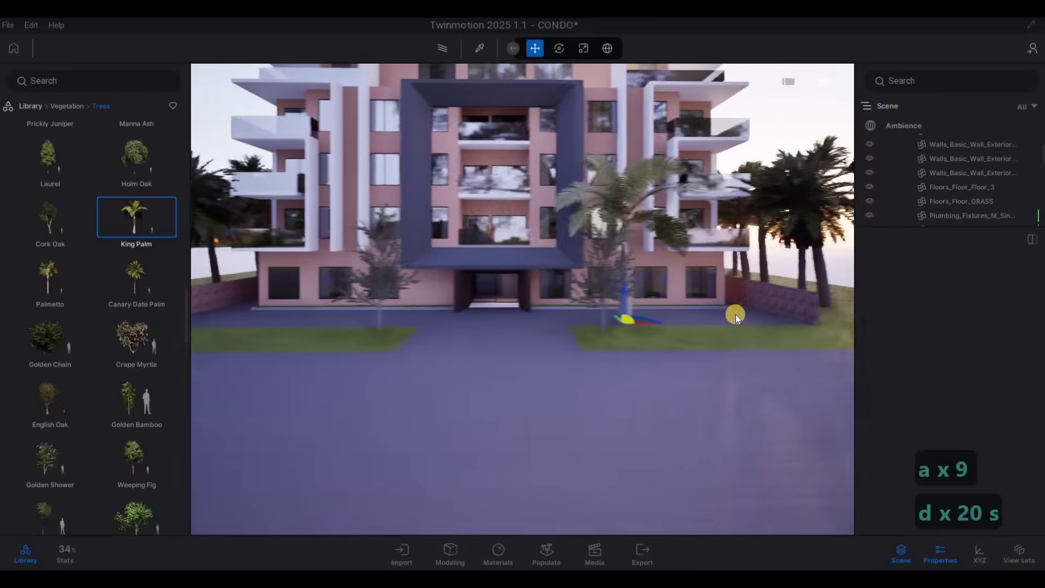
{"action": "left_click_drag", "start_coordinate": [703, 293], "coordinate": [745, 343]}
{"action": "key", "text": "a"}
{"action": "key", "text": "a"}
{"action": "key", "text": "a"}
{"action": "key", "text": "a"}
{"action": "key", "text": "a"}
{"action": "key", "text": "a"}
{"action": "key", "text": "a"}
{"action": "key", "text": "a"}
{"action": "key", "text": "a"}
{"action": "key", "text": "a"}
{"action": "key", "text": "a"}
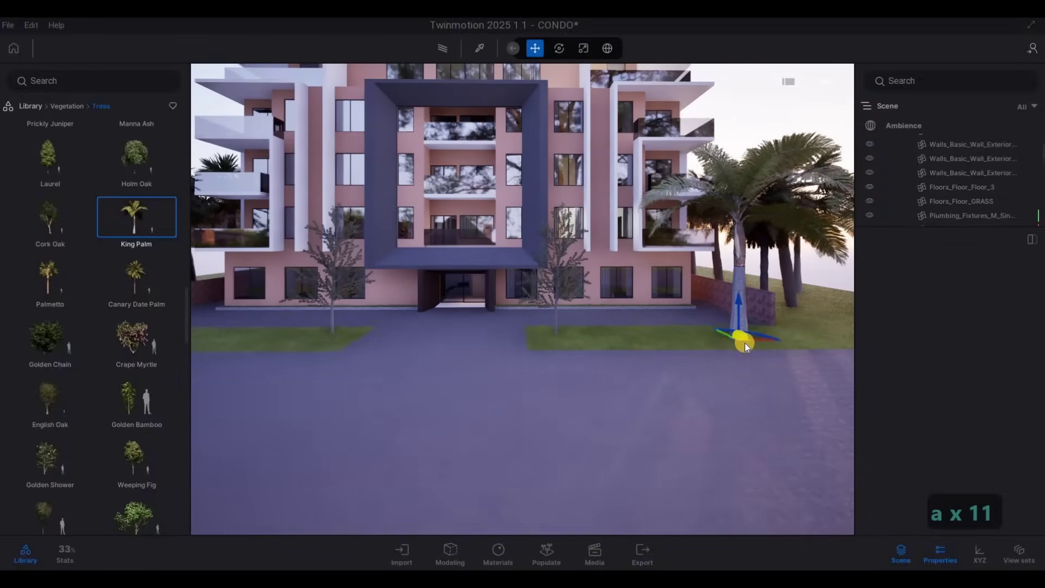
{"action": "key", "text": "Escape"}
{"action": "key", "text": "Escape"}
{"action": "key", "text": "Escape"}
Set the age of the King Palm on the right front lawn to 18% and adjust its position on the grass
{"action": "left_click", "coordinate": [751, 317]}
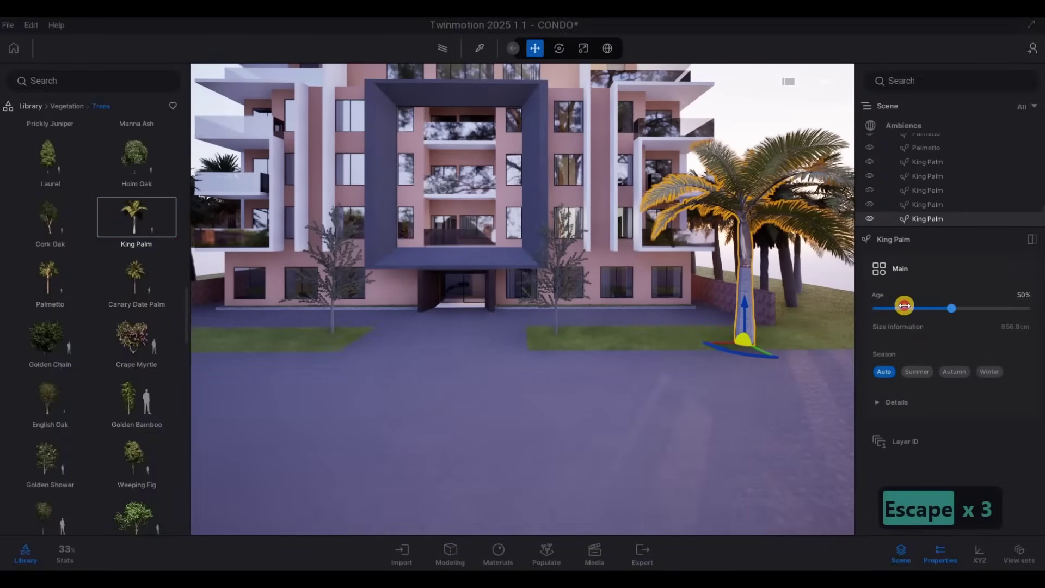
{"action": "left_click", "coordinate": [904, 305]}
{"action": "left_click_drag", "start_coordinate": [737, 345], "coordinate": [762, 357]}
{"action": "key", "text": "a"}
{"action": "key", "text": "s"}
{"action": "key", "text": "a"}
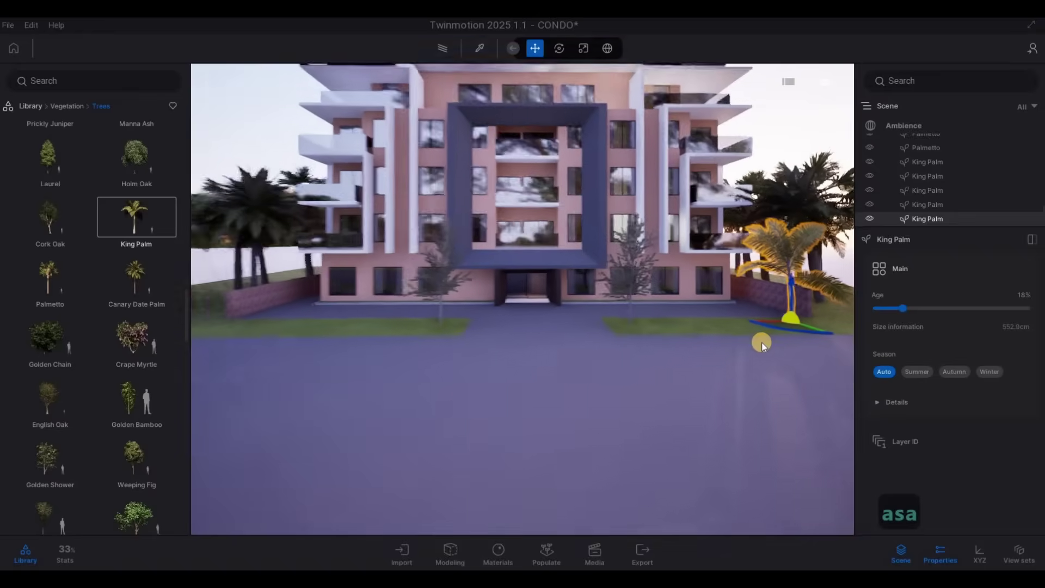
Copy the 18% King Palm as one instance to the outer end of the left front lawn
{"action": "key", "text": "Tab"}
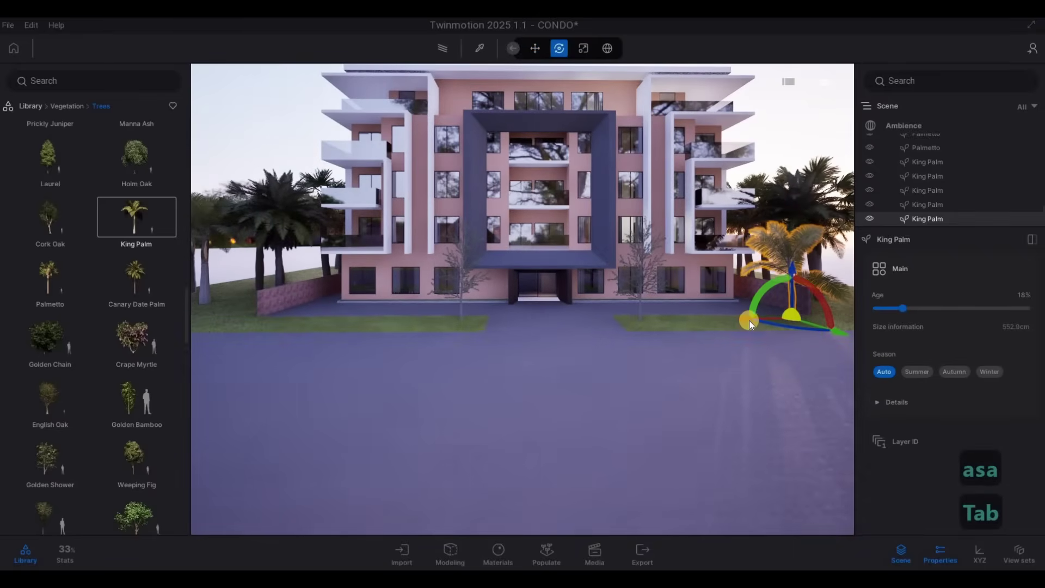
{"action": "left_click_drag", "start_coordinate": [746, 319], "coordinate": [237, 323]}
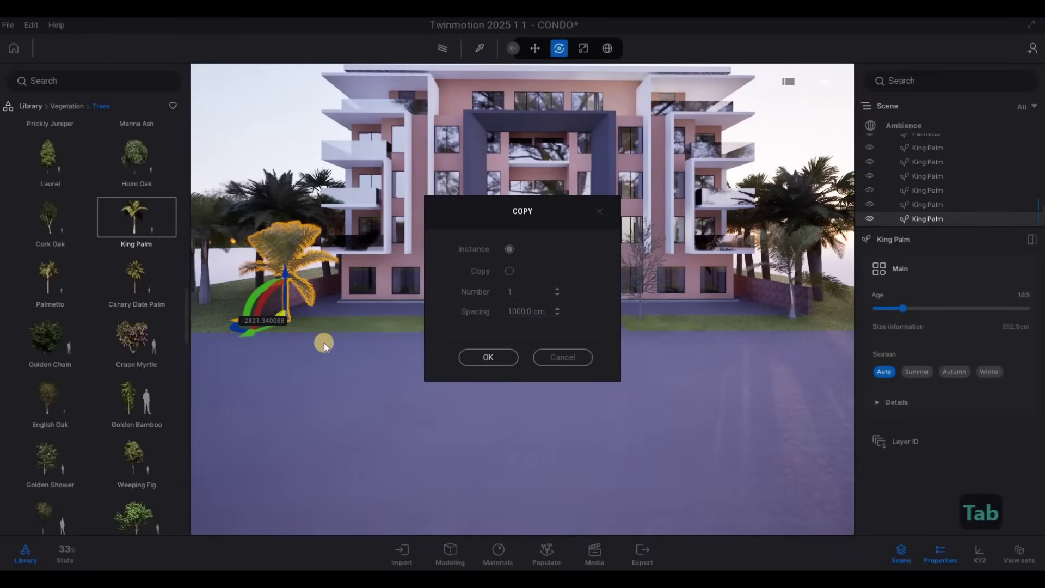
{"action": "key", "text": "Return"}
{"action": "left_click_drag", "start_coordinate": [339, 320], "coordinate": [495, 358]}
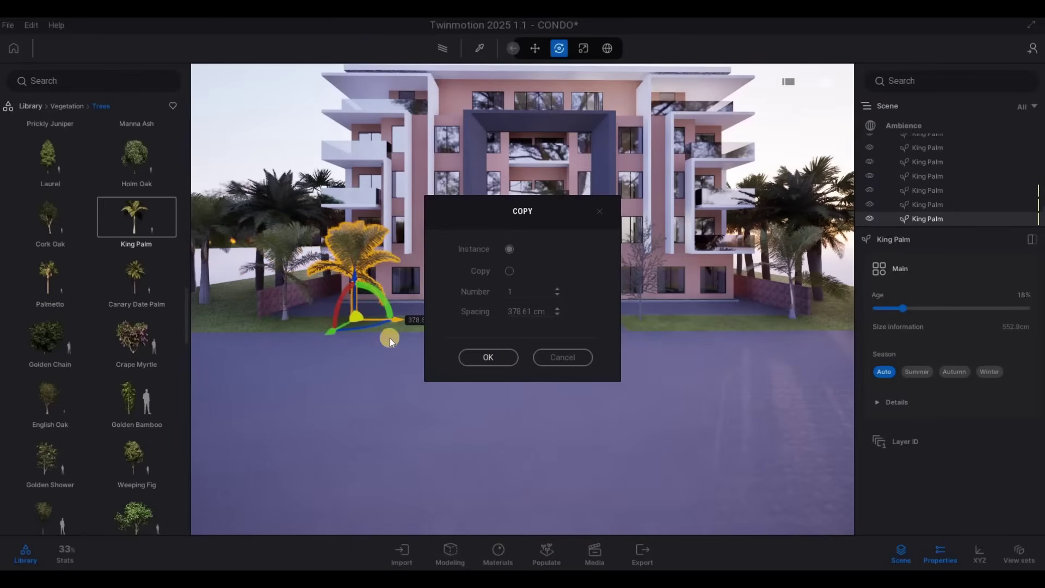
{"action": "key", "text": "Escape"}
{"action": "key", "text": "Escape"}
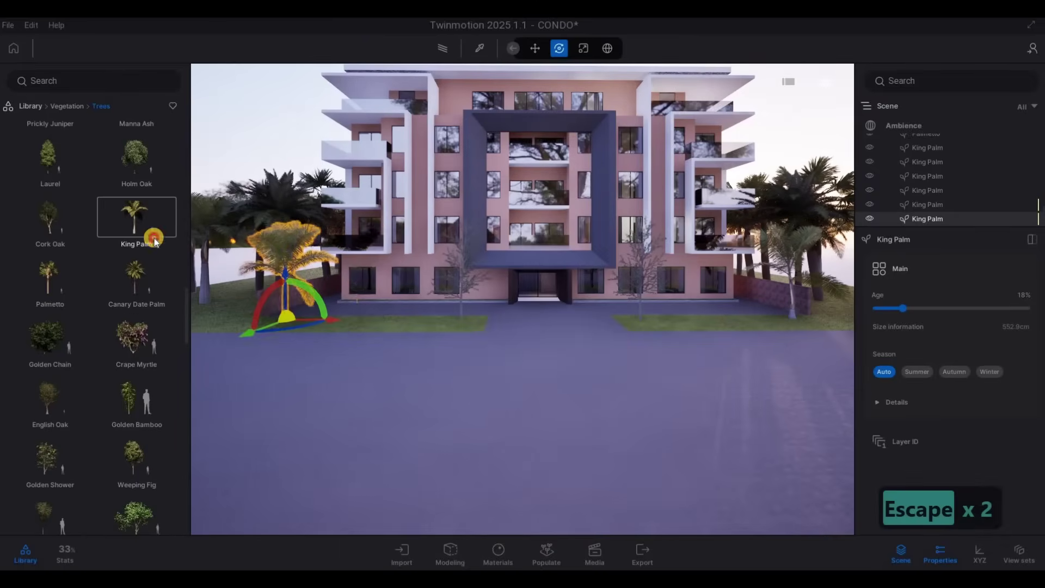
Place a new King Palm beside the copied one on the left front lawn and set its age to 0%
{"action": "left_click_drag", "start_coordinate": [154, 240], "coordinate": [380, 298]}
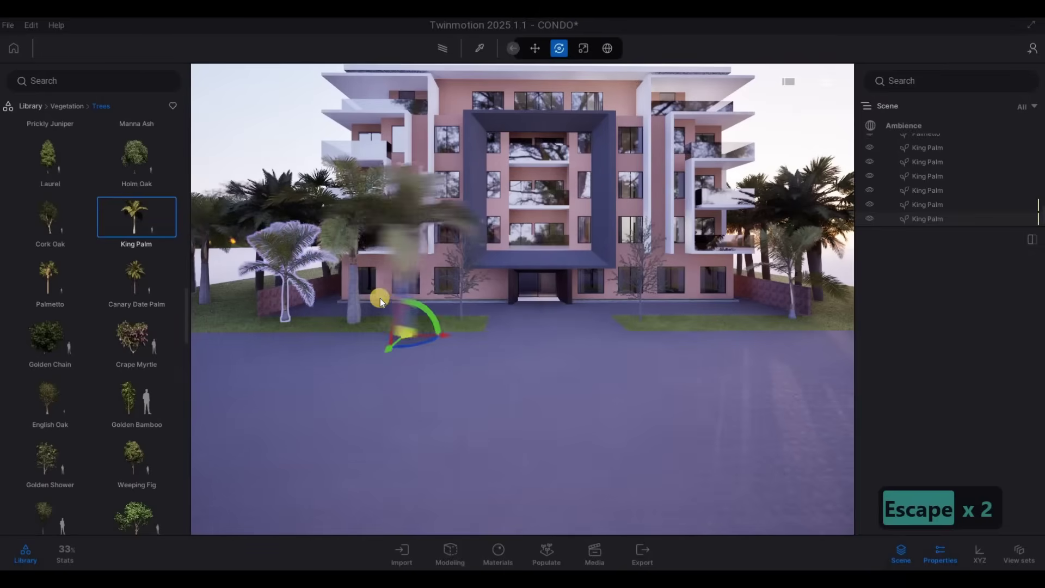
{"action": "key", "text": "Escape"}
{"action": "key", "text": "Escape"}
{"action": "left_click", "coordinate": [360, 285]}
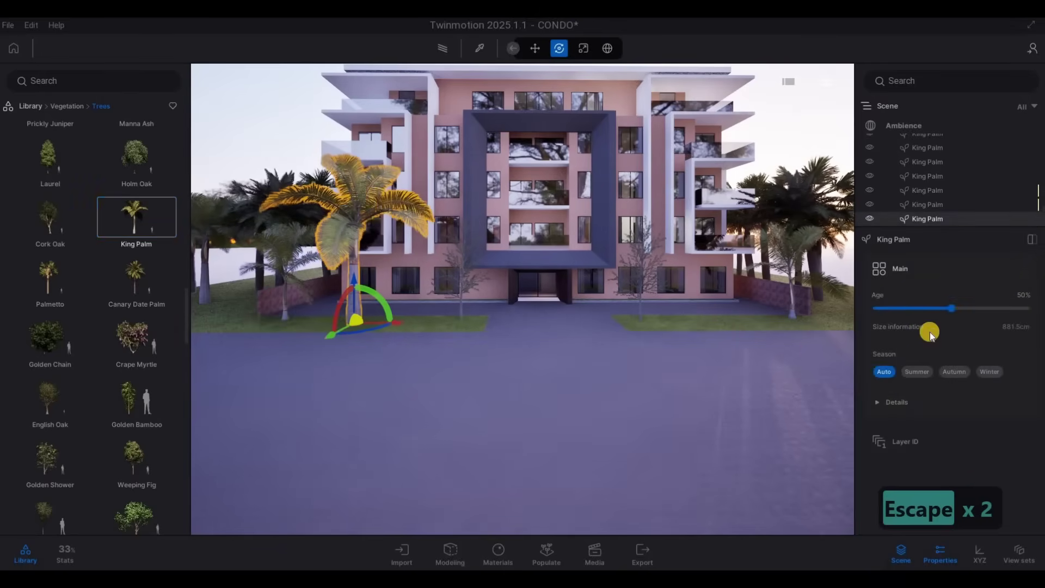
{"action": "left_click_drag", "start_coordinate": [846, 308], "coordinate": [836, 308]}
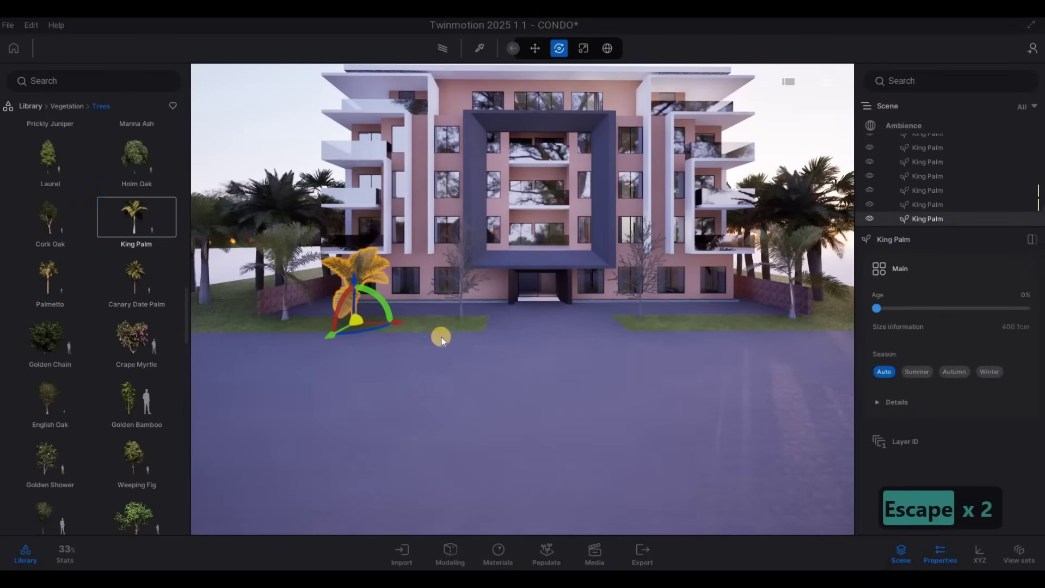
Copy the 0% King Palm as an instance 290.85 cm toward the entrance, and make two more instances on the right front lawn
{"action": "left_click_drag", "start_coordinate": [403, 322], "coordinate": [480, 356]}
{"action": "left_click", "coordinate": [492, 358]}
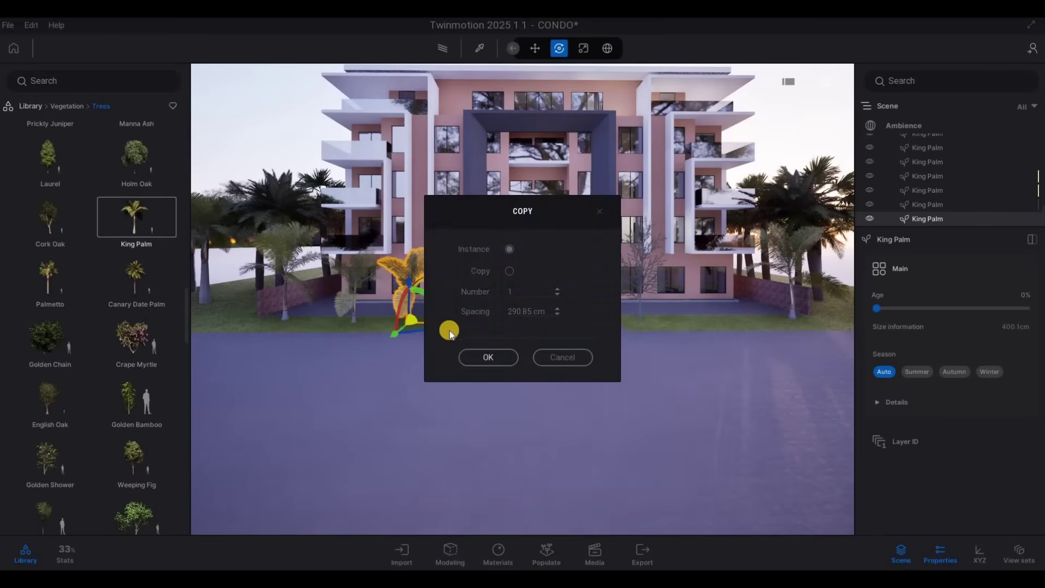
{"action": "left_click_drag", "start_coordinate": [447, 322], "coordinate": [620, 382]}
{"action": "left_click", "coordinate": [488, 357]}
{"action": "left_click_drag", "start_coordinate": [652, 322], "coordinate": [720, 327], "text": "shift"}
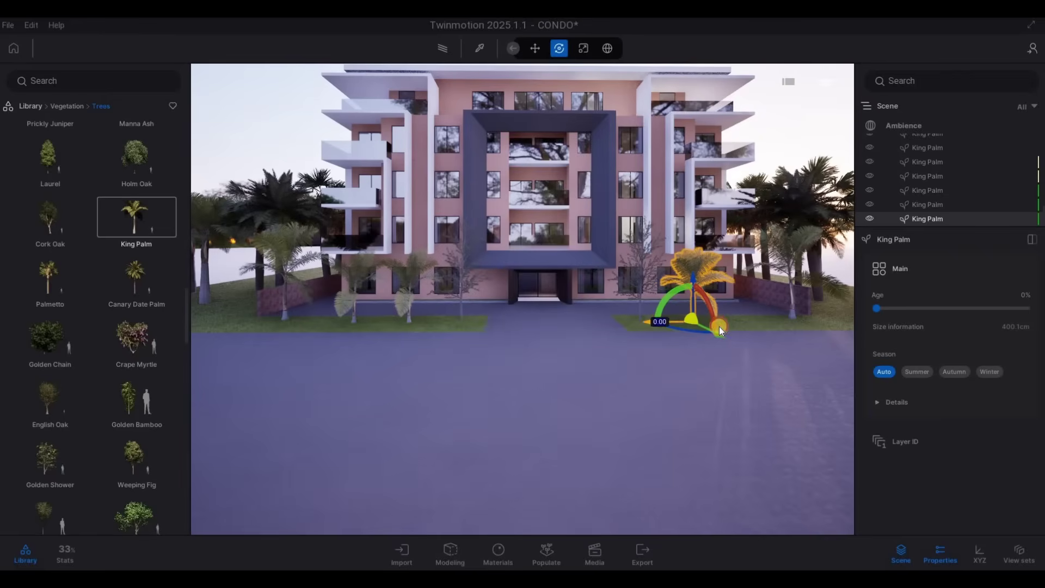
{"action": "left_click", "coordinate": [488, 357]}
{"action": "key", "text": "Escape"}
Set the age of the middle King Palm on the left front lawn to 4% and deselect it
{"action": "key", "text": "e"}
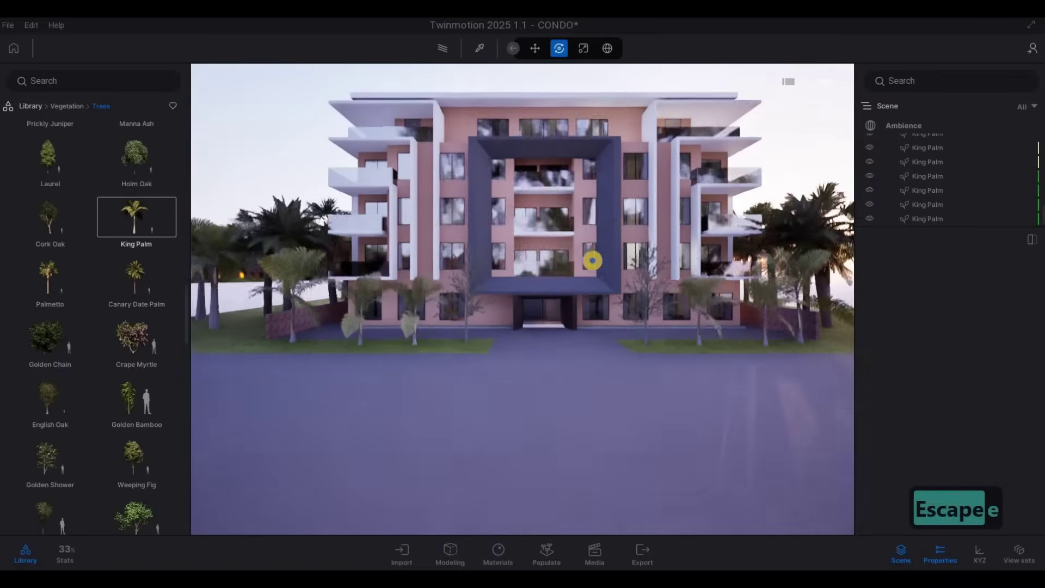
{"action": "key", "text": "d"}
{"action": "key", "text": "q"}
{"action": "key", "text": "w"}
{"action": "key", "text": "a"}
{"action": "key", "text": "e"}
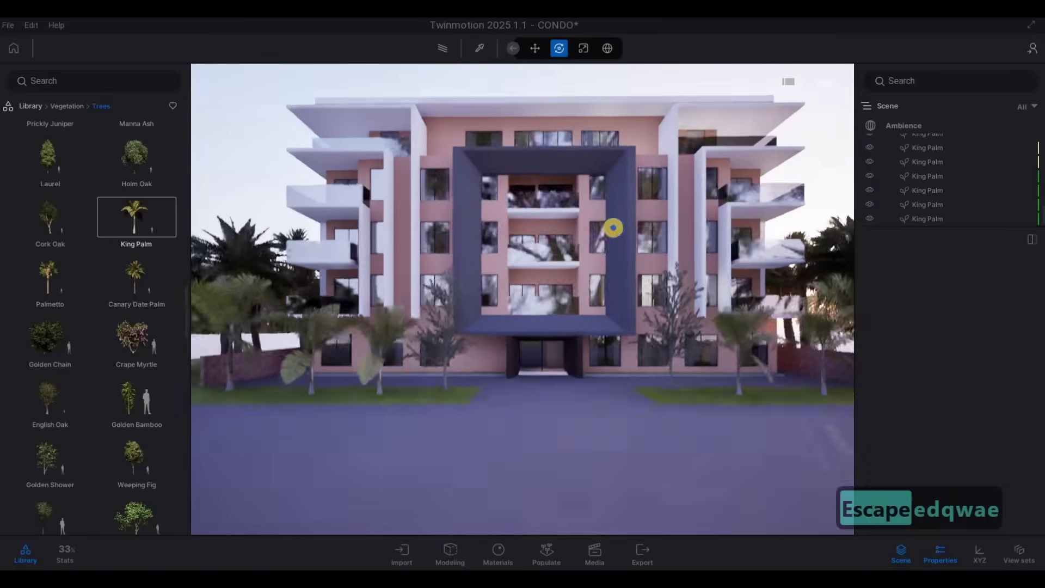
{"action": "key", "text": "d"}
{"action": "key", "text": "w"}
{"action": "key", "text": "a"}
{"action": "key", "text": "d"}
{"action": "left_click", "coordinate": [276, 353]}
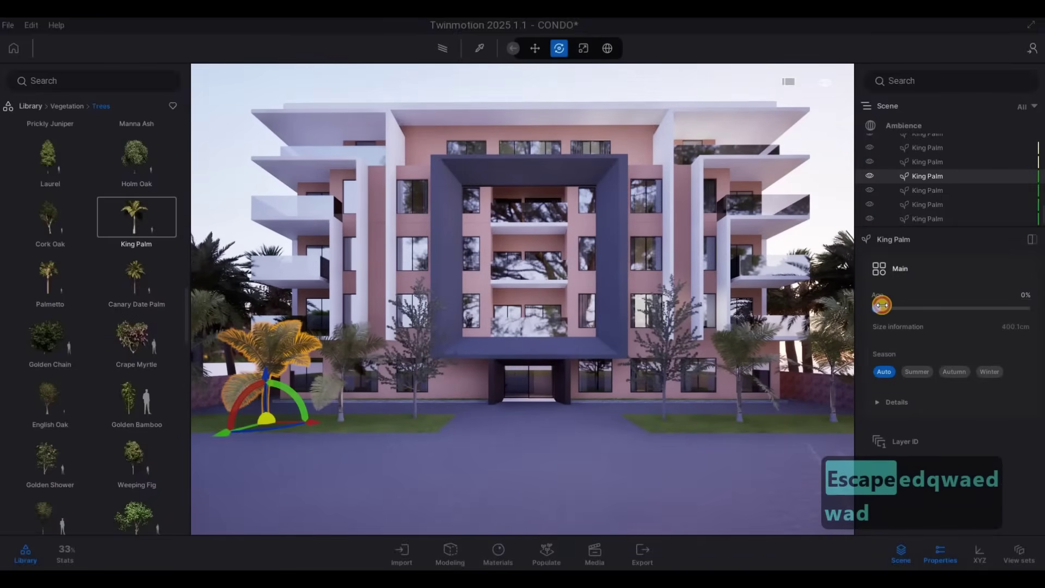
{"action": "left_click_drag", "start_coordinate": [882, 305], "coordinate": [883, 311]}
{"action": "key", "text": "Escape"}
{"action": "key", "text": "Escape"}
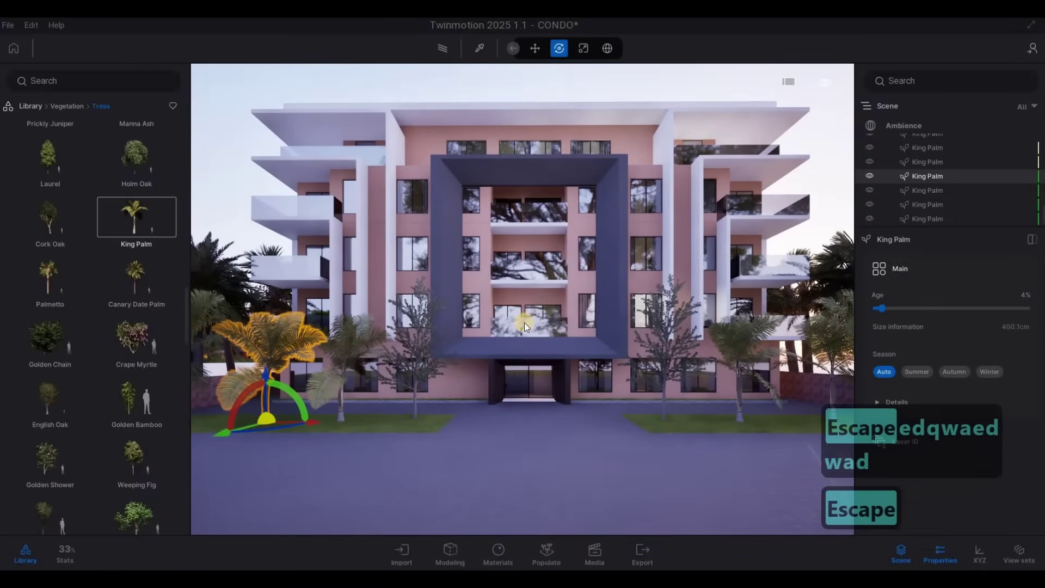
Try a Golden Chain tree on the left front lawn near the Ginkgo and undo its placement
{"action": "key", "text": "a"}
{"action": "key", "text": "s"}
{"action": "key", "text": "d"}
{"action": "key", "text": "w"}
{"action": "right_click_drag", "start_coordinate": [496, 320], "coordinate": [522, 325]}
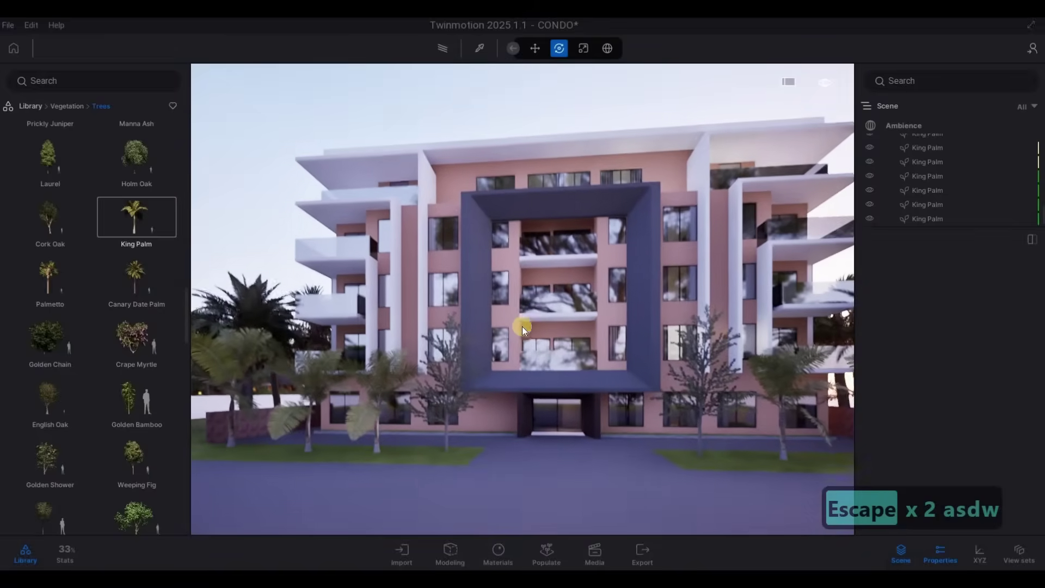
{"action": "key", "text": "a"}
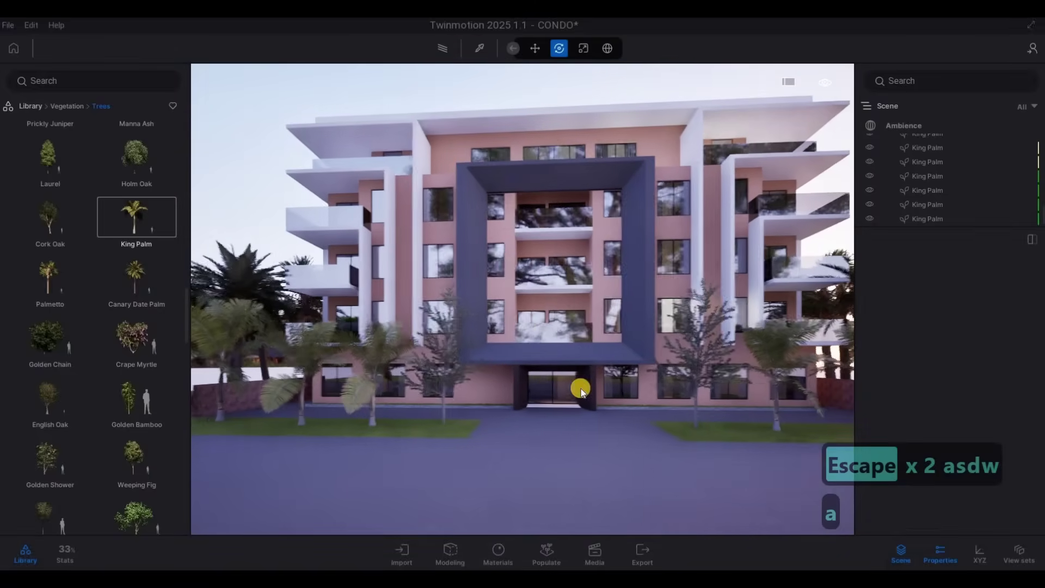
{"action": "key", "text": "w"}
{"action": "left_click_drag", "start_coordinate": [76, 333], "coordinate": [465, 448]}
{"action": "key", "text": "ctrl+z"}
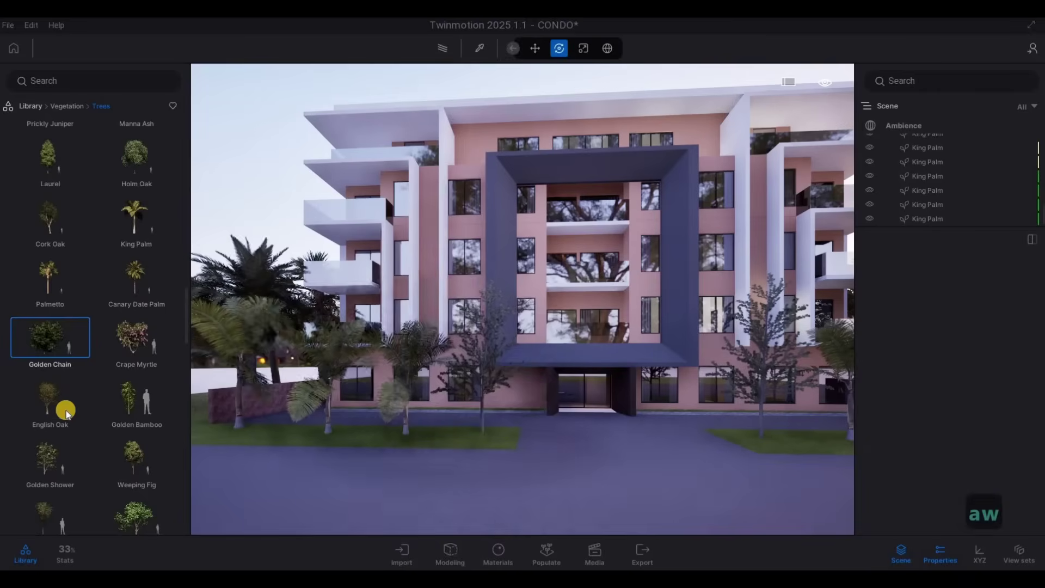
Find the Queen Sago in the tree library, sign in to the Epic Games account, and download that tree
{"action": "scroll", "coordinate": [67, 411], "scroll_direction": "down", "scroll_amount": 7}
{"action": "scroll", "coordinate": [67, 417], "scroll_direction": "down", "scroll_amount": 10}
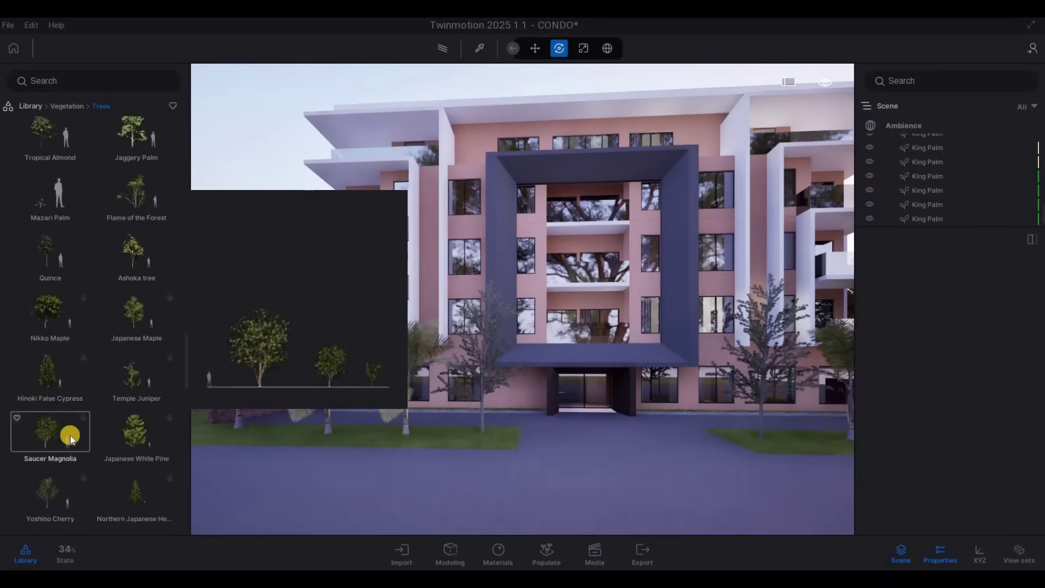
{"action": "key", "text": "Escape"}
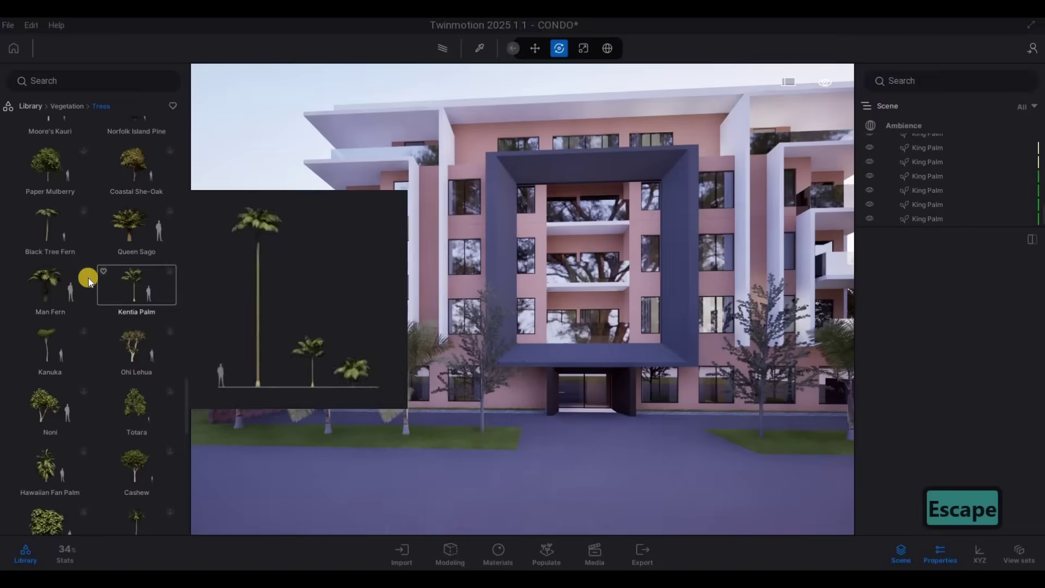
{"action": "key", "text": "a"}
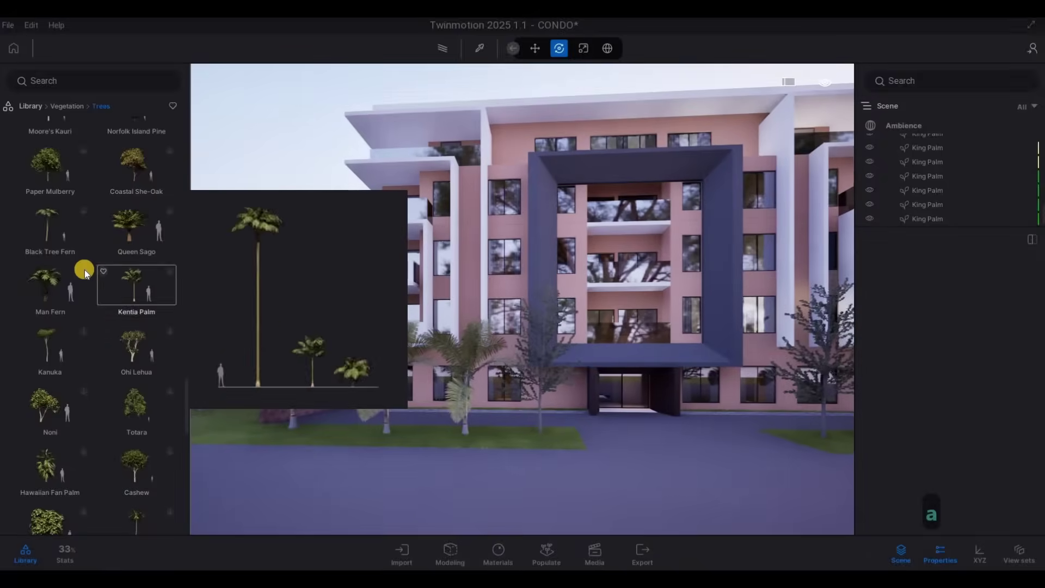
{"action": "left_click", "coordinate": [84, 268]}
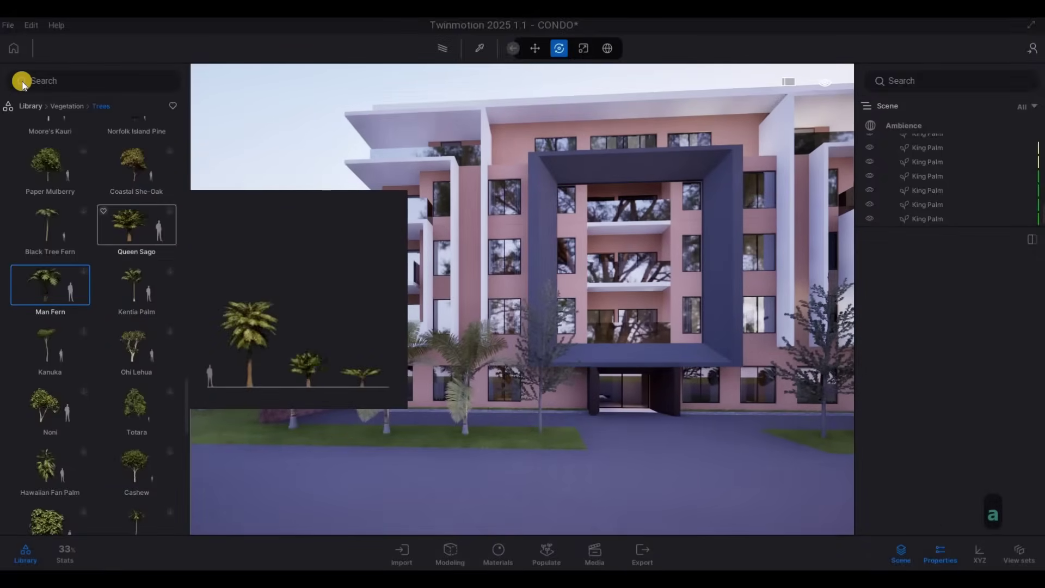
{"action": "left_click", "coordinate": [9, 25]}
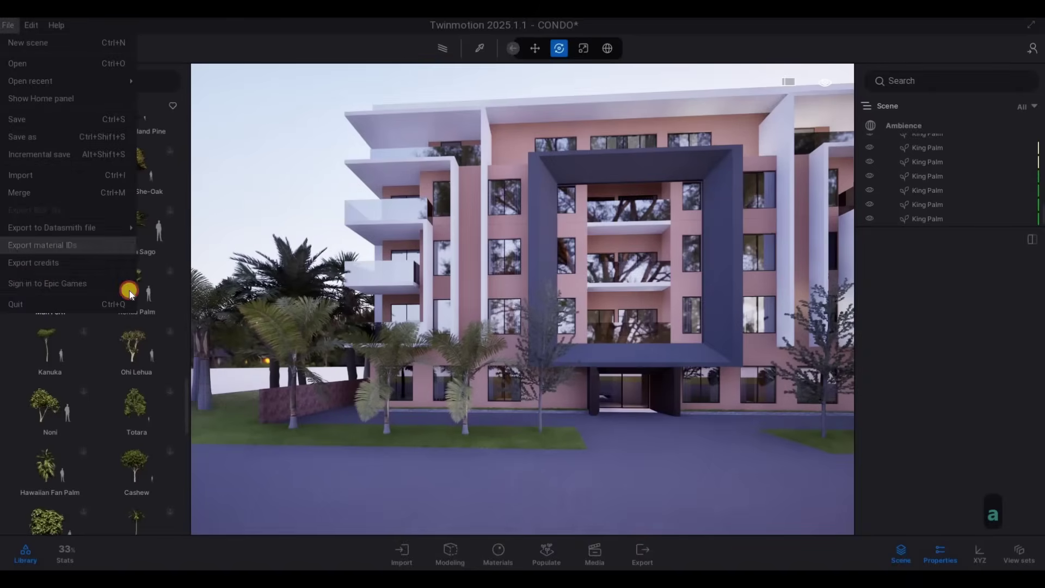
{"action": "left_click", "coordinate": [89, 289]}
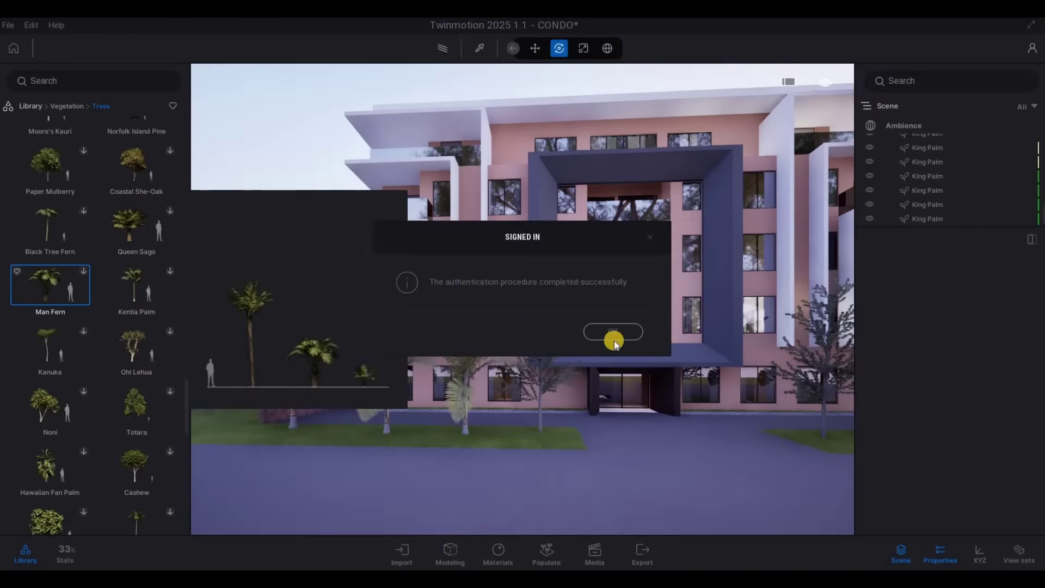
{"action": "left_click", "coordinate": [137, 233]}
{"action": "left_click", "coordinate": [171, 213]}
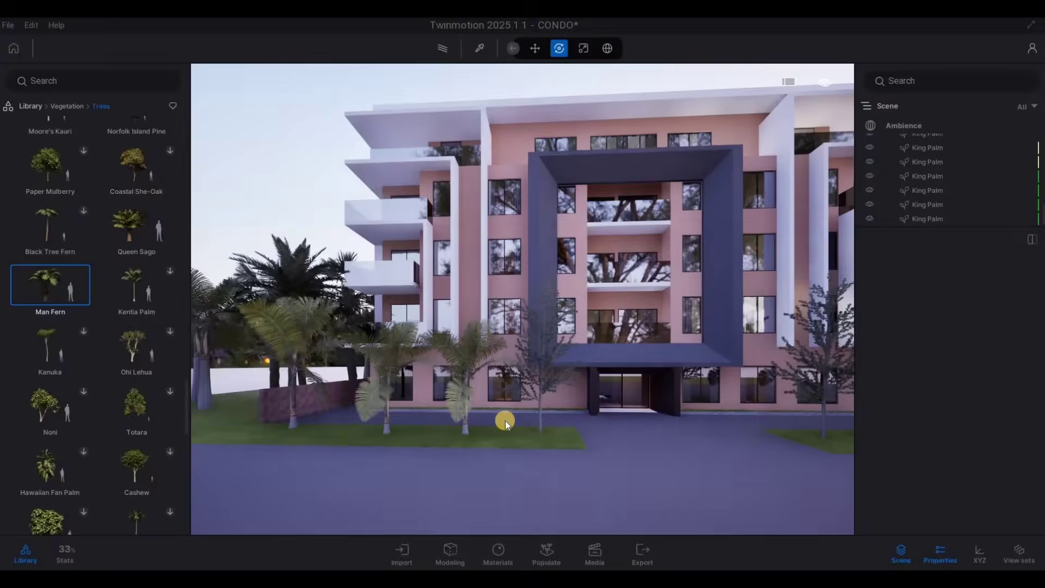
Delete both Ginkgo trees from the front lawns on either side of the entrance
{"action": "left_click", "coordinate": [542, 387]}
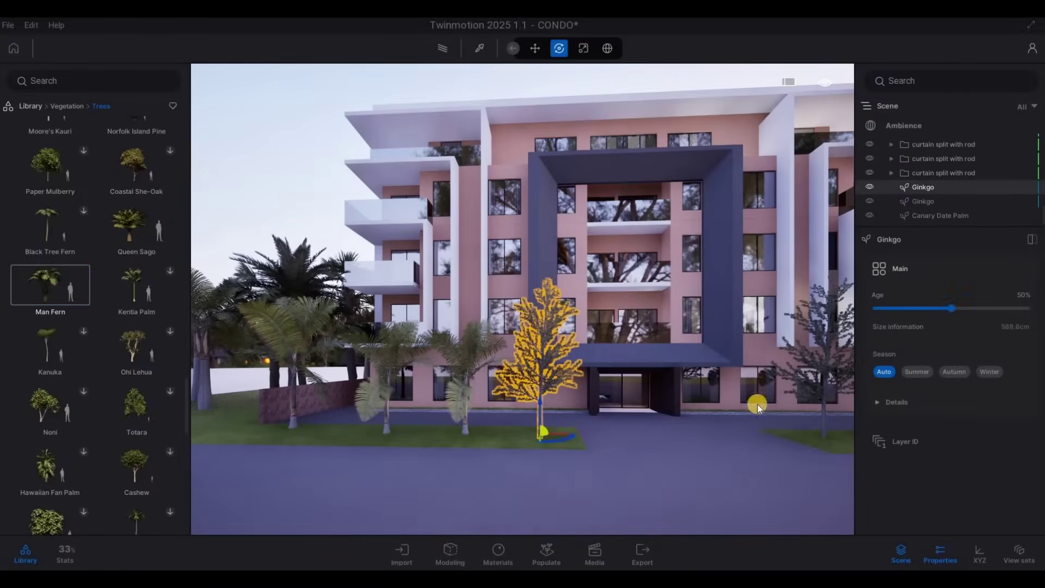
{"action": "key", "text": "Delete"}
{"action": "left_click", "coordinate": [299, 333]}
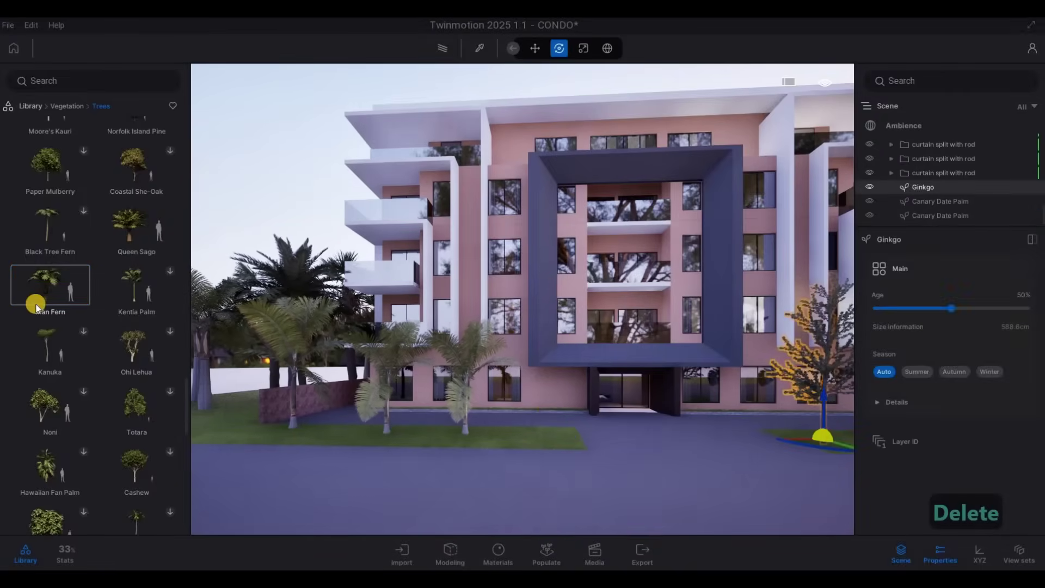
{"action": "key", "text": "Delete"}
Place a Queen Sago on the left front lawn, at the end nearest the entrance
{"action": "left_click_drag", "start_coordinate": [122, 234], "coordinate": [455, 401]}
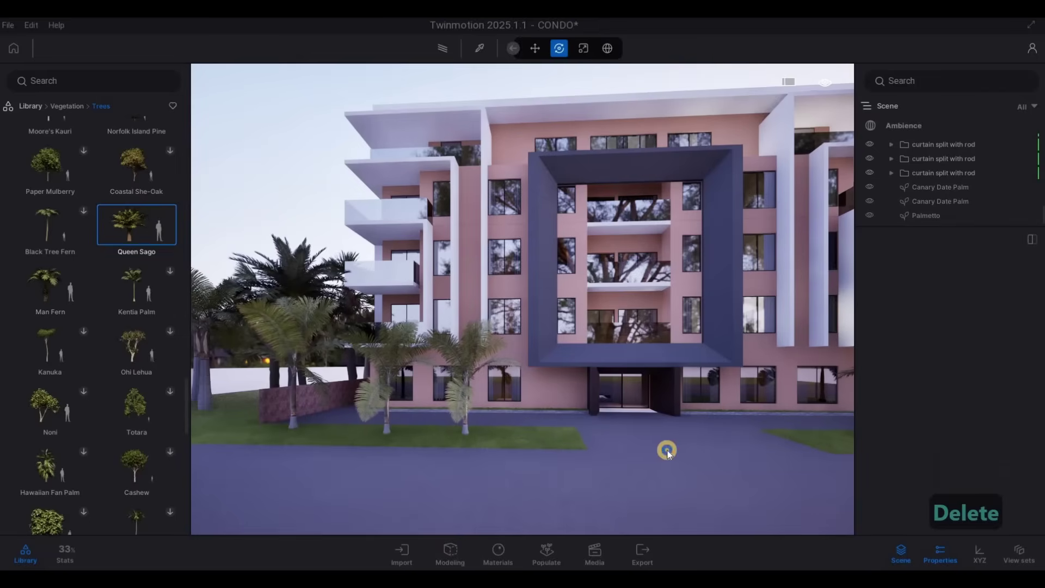
{"action": "key", "text": "w"}
{"action": "key", "text": "2"}
{"action": "key", "text": "w"}
{"action": "key", "text": "d"}
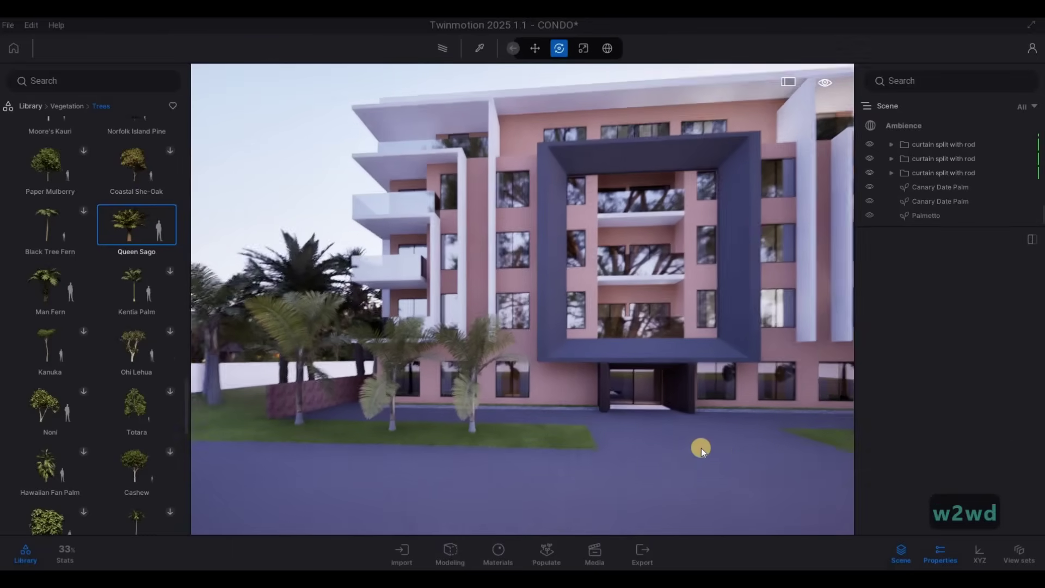
{"action": "key", "text": "w"}
{"action": "key", "text": "q"}
{"action": "key", "text": "4"}
{"action": "key", "text": "d"}
{"action": "key", "text": "w"}
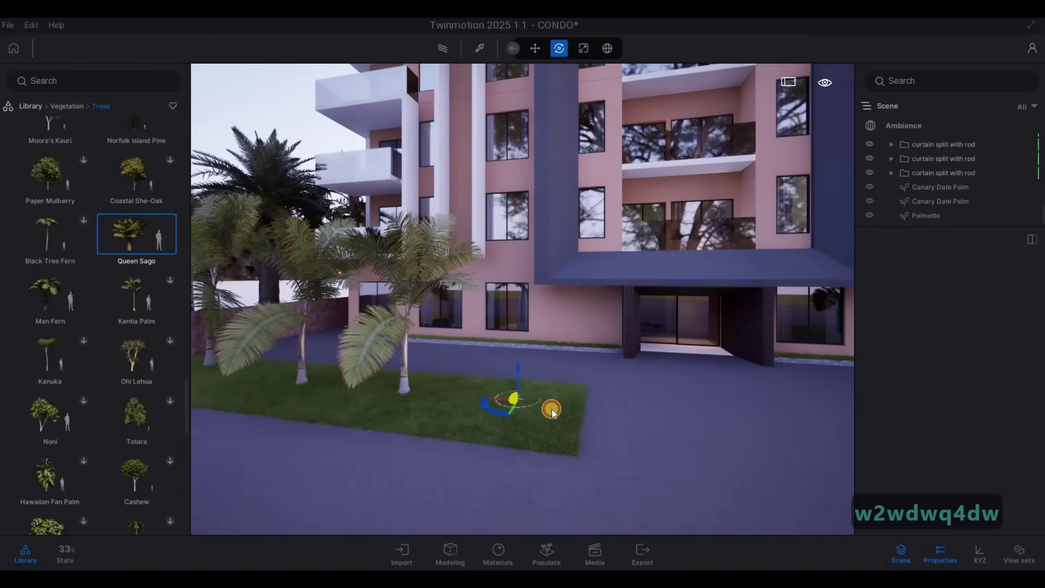
{"action": "left_click", "coordinate": [578, 407]}
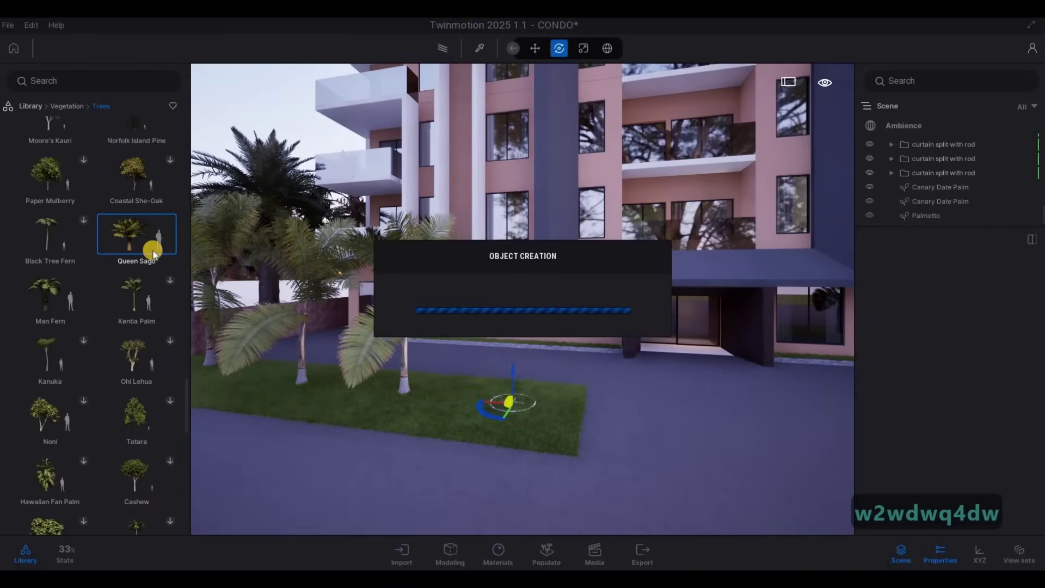
{"action": "left_click", "coordinate": [295, 403]}
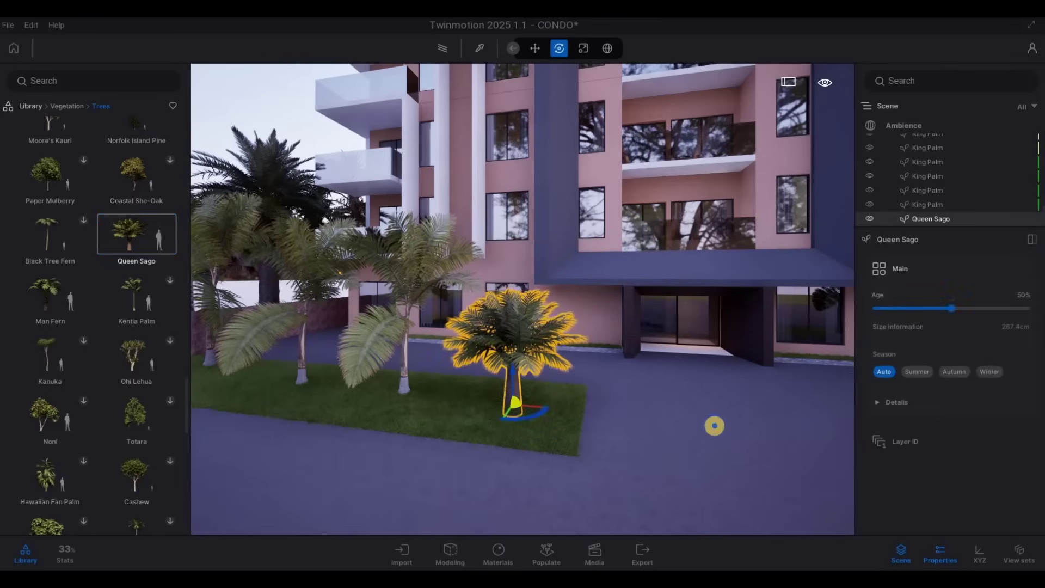
Copy the Queen Sago as one instance about 1008.62 cm across to the right front lawn near the entrance, and deselect it
{"action": "key", "text": "s"}
{"action": "key", "text": "d"}
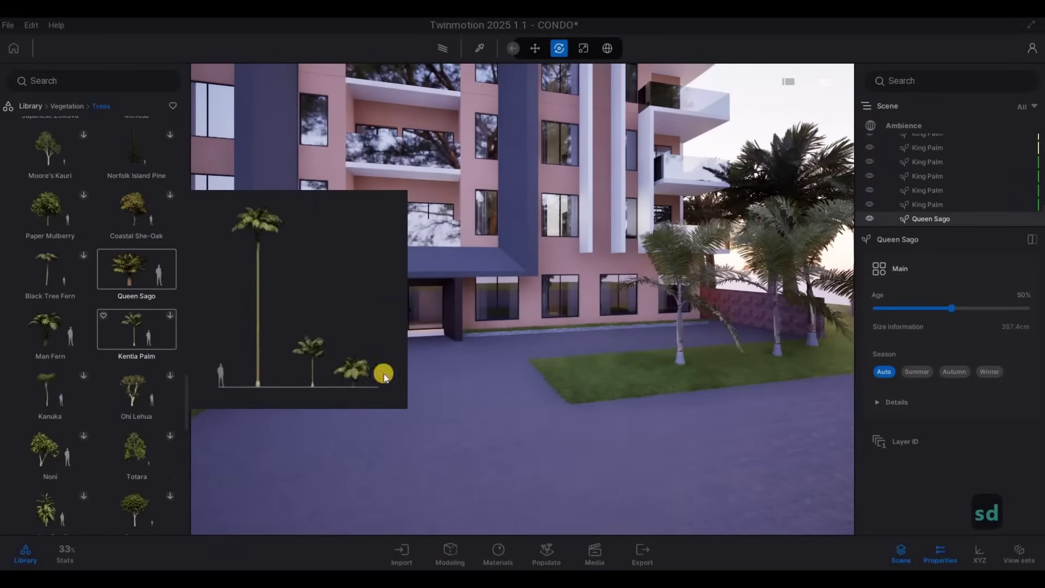
{"action": "key", "text": "s"}
{"action": "right_click_drag", "start_coordinate": [313, 382], "coordinate": [426, 348]}
{"action": "key", "text": "a"}
{"action": "key", "text": "grave"}
{"action": "key", "text": "Tab"}
{"action": "key", "text": "Caps_Lock"}
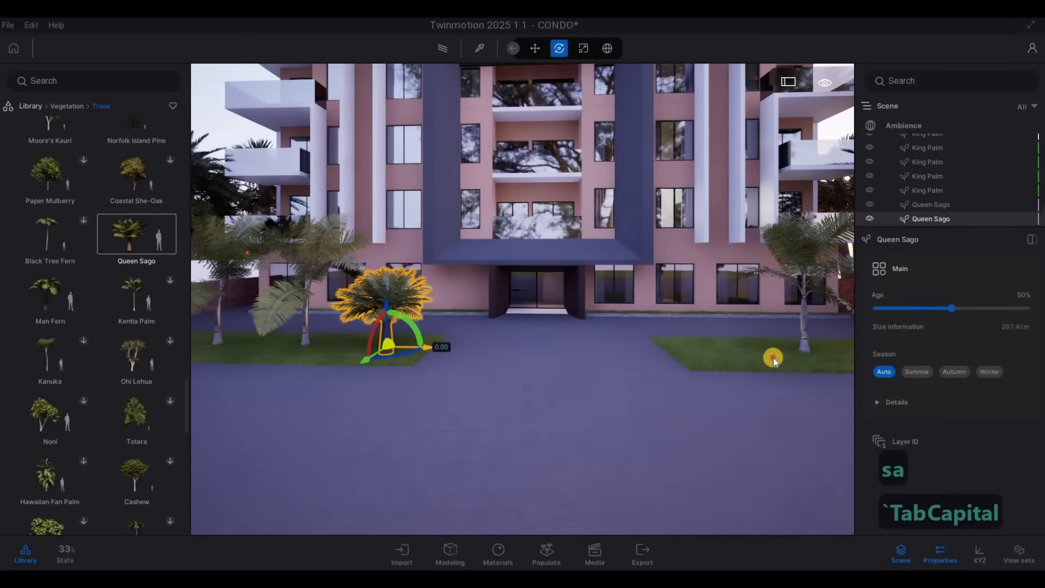
{"action": "left_click_drag", "start_coordinate": [773, 358], "coordinate": [742, 390], "text": "shift"}
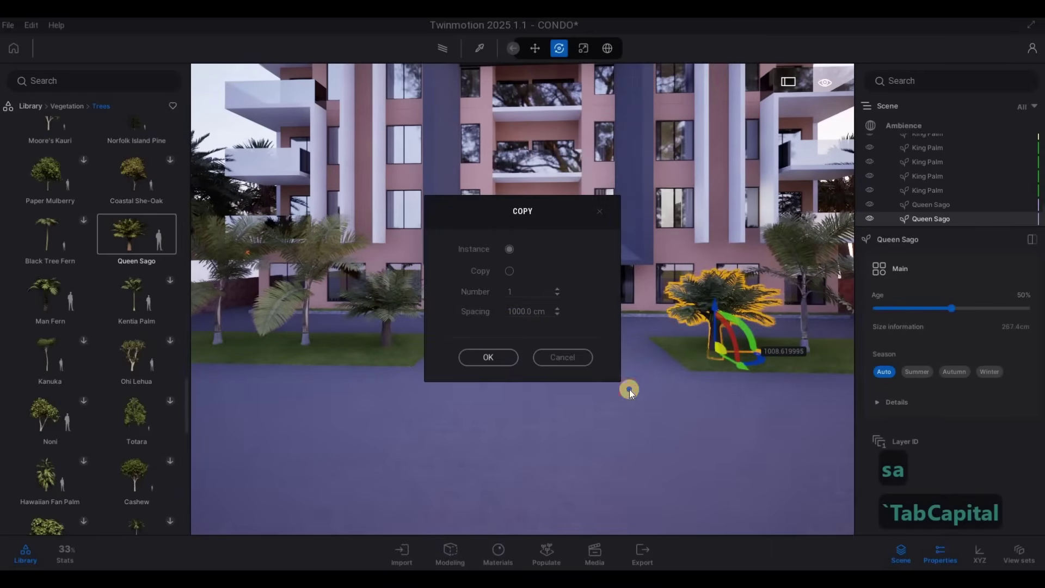
{"action": "key", "text": "Return"}
{"action": "key", "text": "d"}
{"action": "key", "text": "w"}
{"action": "key", "text": "Escape"}
{"action": "key", "text": "Escape"}
Rotate the two King Palms nearest the Queen Sago on the right front lawn about their vertical axes
{"action": "key", "text": "a"}
{"action": "key", "text": "d"}
{"action": "key", "text": "w"}
{"action": "key", "text": "s"}
{"action": "key", "text": "a"}
{"action": "key", "text": "s"}
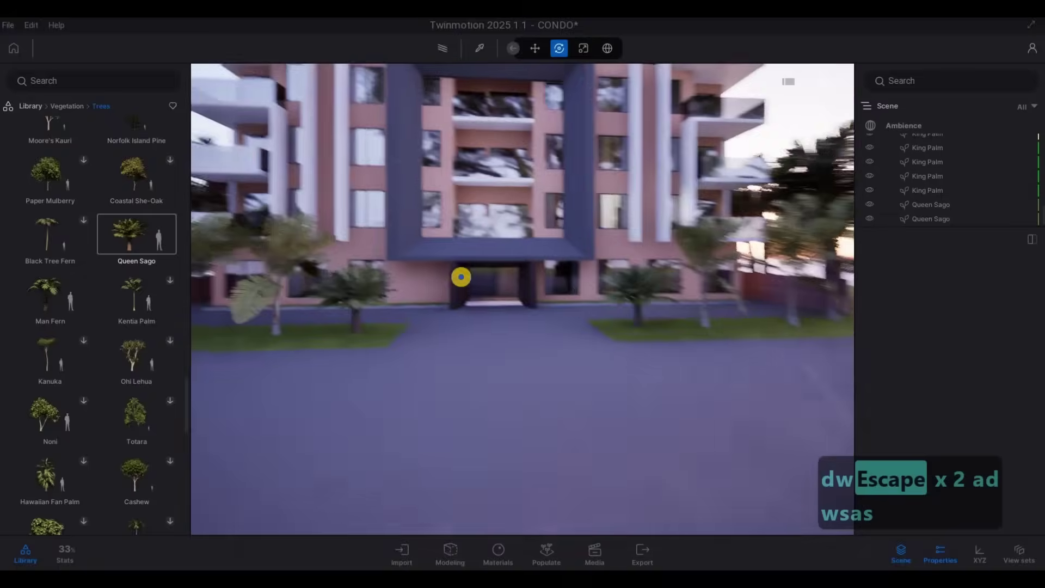
{"action": "key", "text": "d"}
{"action": "key", "text": "w"}
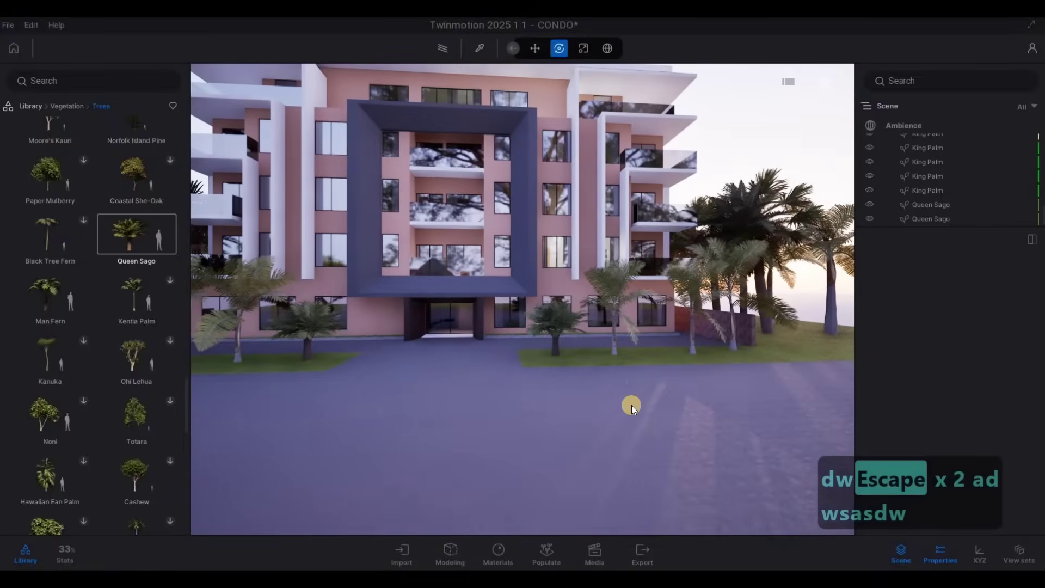
{"action": "key", "text": "d"}
{"action": "key", "text": "w"}
{"action": "left_click", "coordinate": [713, 358]}
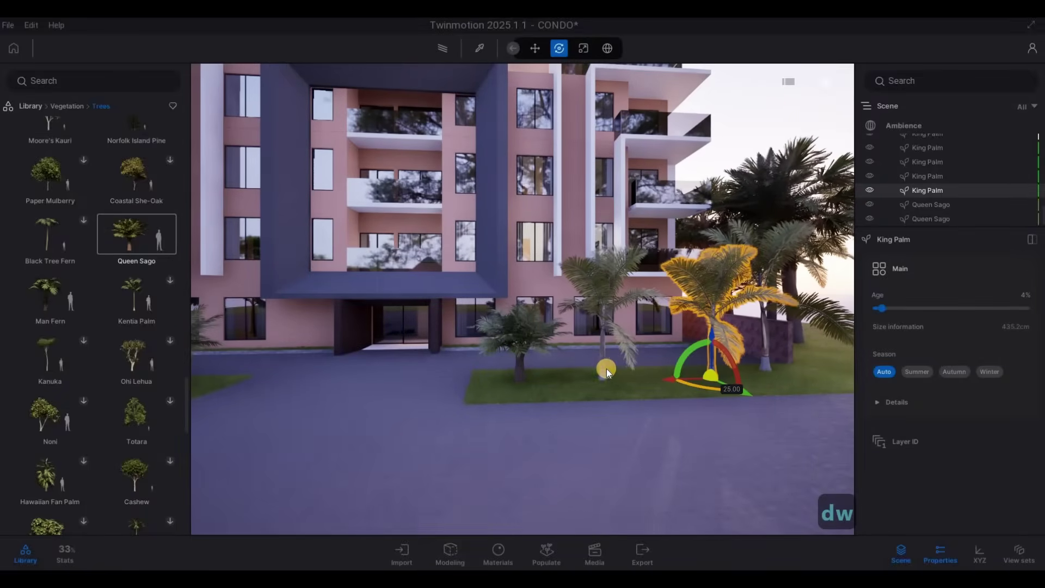
{"action": "left_click", "coordinate": [602, 384]}
{"action": "left_click_drag", "start_coordinate": [600, 390], "coordinate": [635, 382]}
Rotate the King Palm beside the Queen Sago on the left front lawn by -60° about its vertical axis
{"action": "key", "text": "s"}
{"action": "key", "text": "a"}
{"action": "key", "text": "s"}
{"action": "key", "text": "a"}
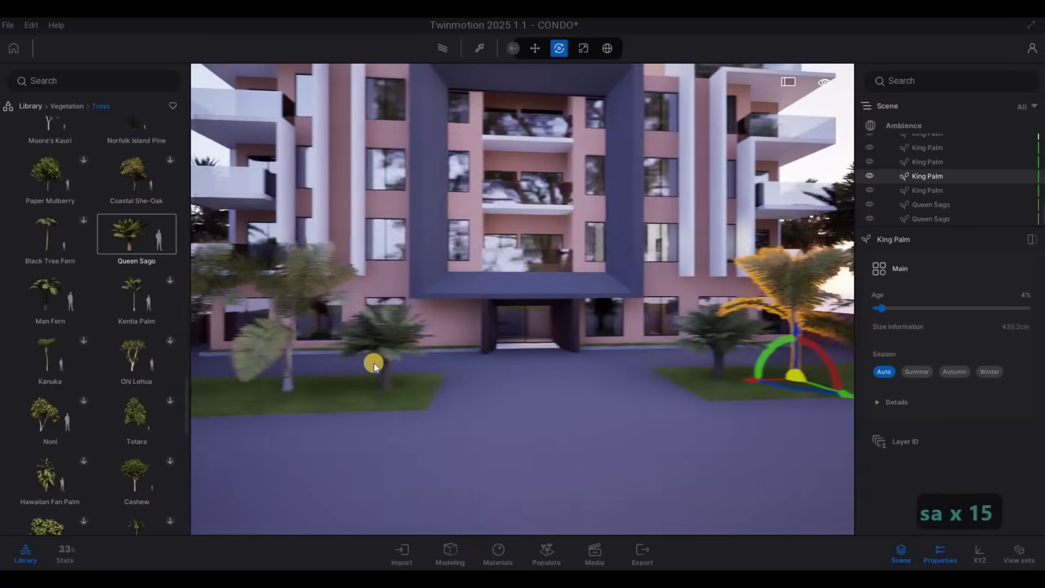
{"action": "left_click", "coordinate": [380, 375]}
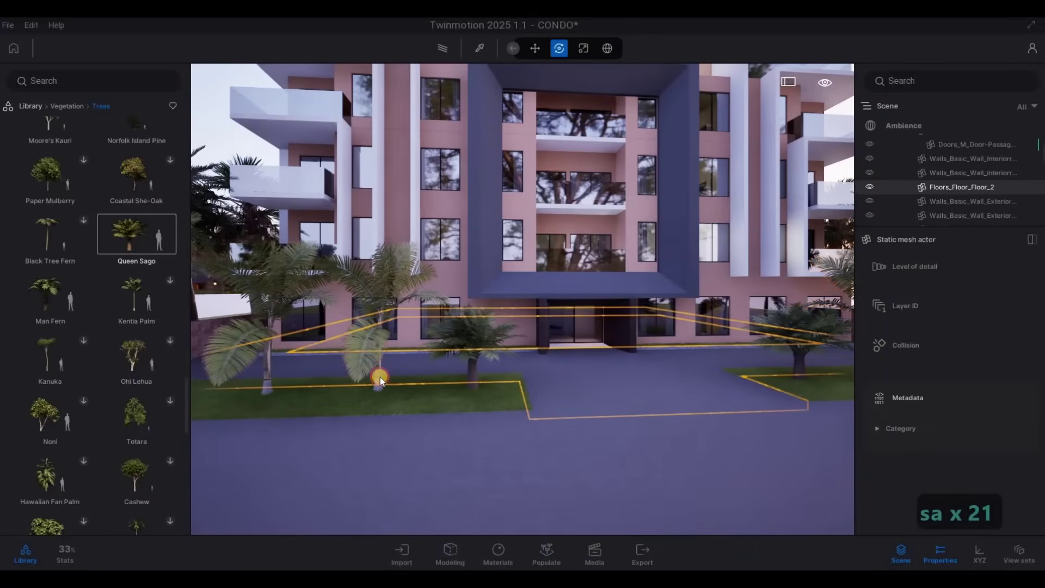
{"action": "left_click", "coordinate": [402, 399]}
{"action": "left_click_drag", "start_coordinate": [401, 400], "coordinate": [445, 388]}
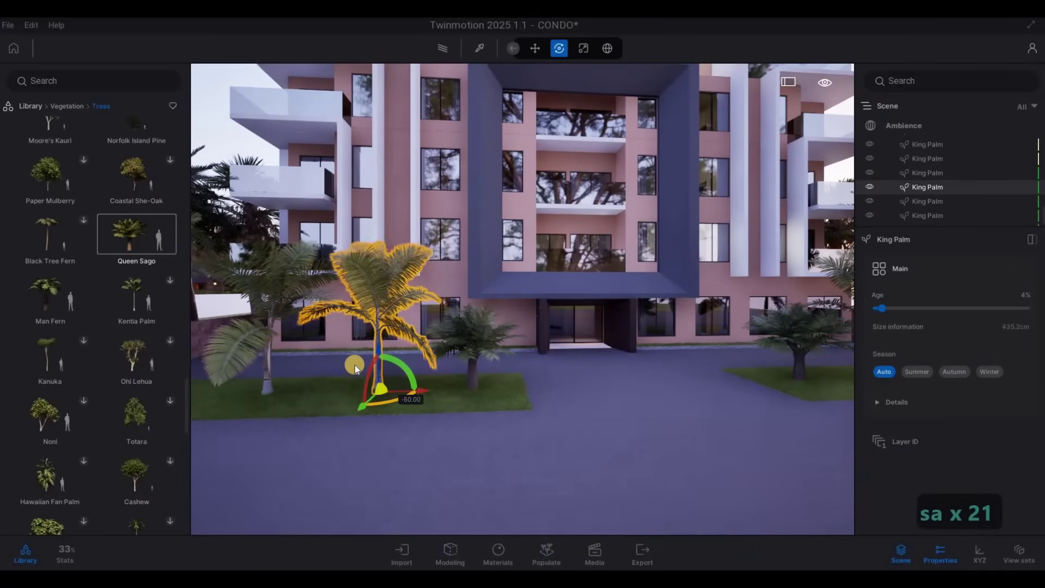
Rotate the middle King Palm on the left front lawn, turn the outermost one -55°, and clear the selection
{"action": "key", "text": "a"}
{"action": "left_click", "coordinate": [376, 377]}
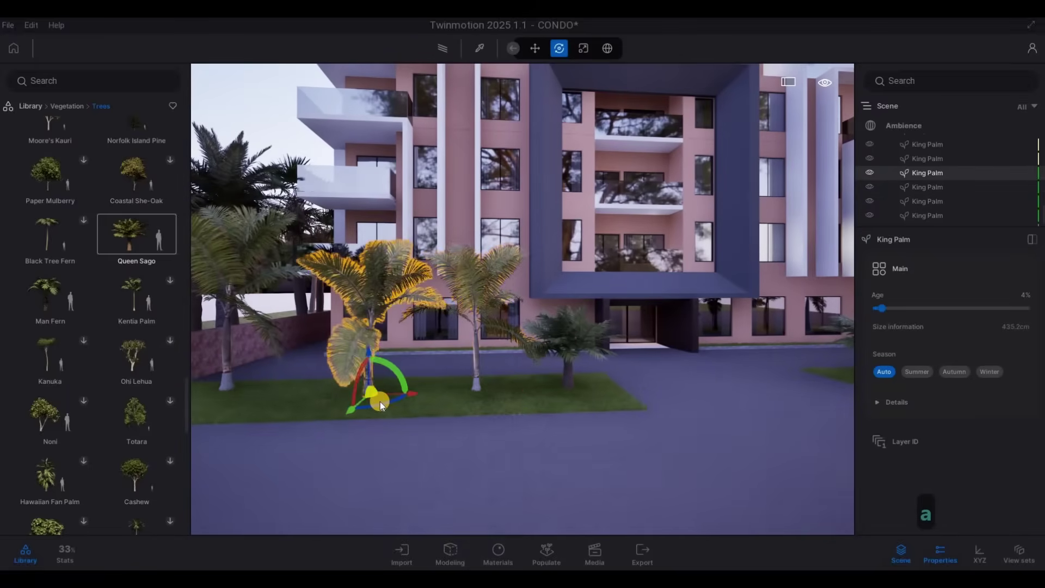
{"action": "left_click_drag", "start_coordinate": [380, 402], "coordinate": [259, 342]}
{"action": "key", "text": "s"}
{"action": "left_click", "coordinate": [260, 387]}
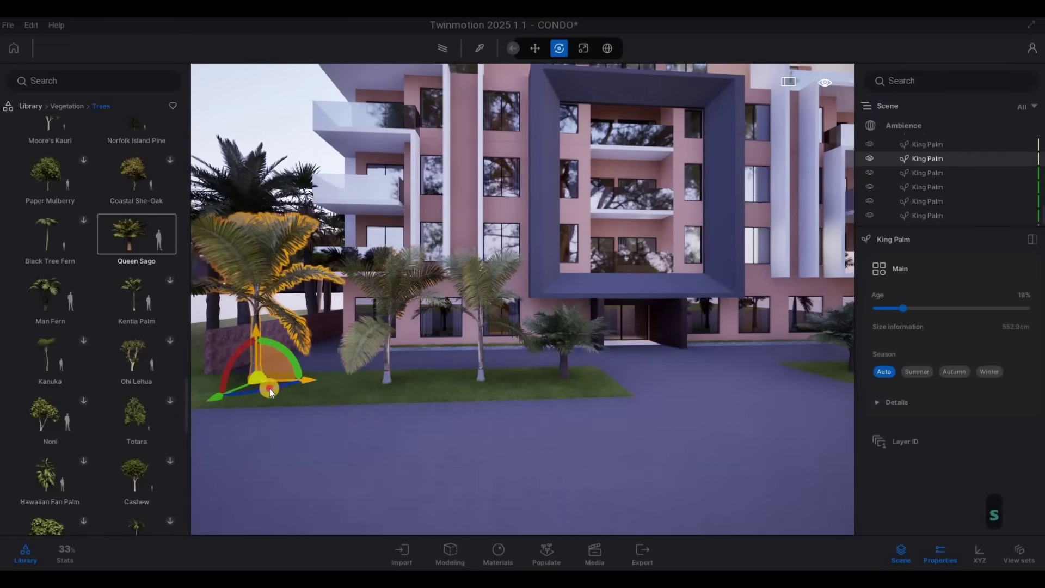
{"action": "left_click_drag", "start_coordinate": [298, 386], "coordinate": [384, 364]}
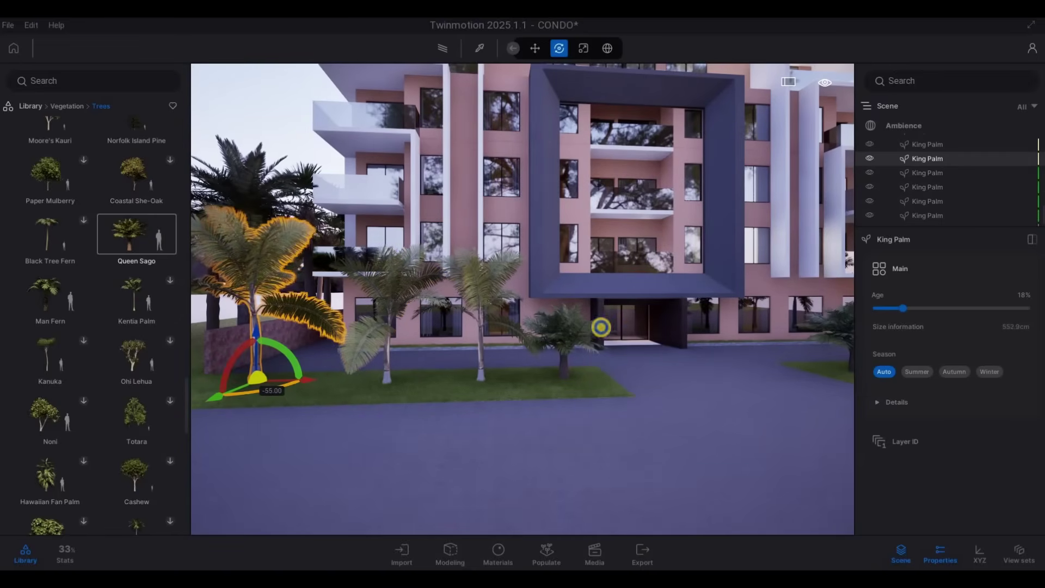
{"action": "key", "text": "Escape"}
{"action": "key", "text": "Escape"}
Rotate the Queen Sago on the right front lawn about its vertical axis and deselect it
{"action": "key", "text": "d"}
{"action": "key", "text": "s"}
{"action": "right_click_drag", "start_coordinate": [603, 370], "coordinate": [621, 345]}
{"action": "key", "text": "s"}
{"action": "key", "text": "s"}
{"action": "key", "text": "s"}
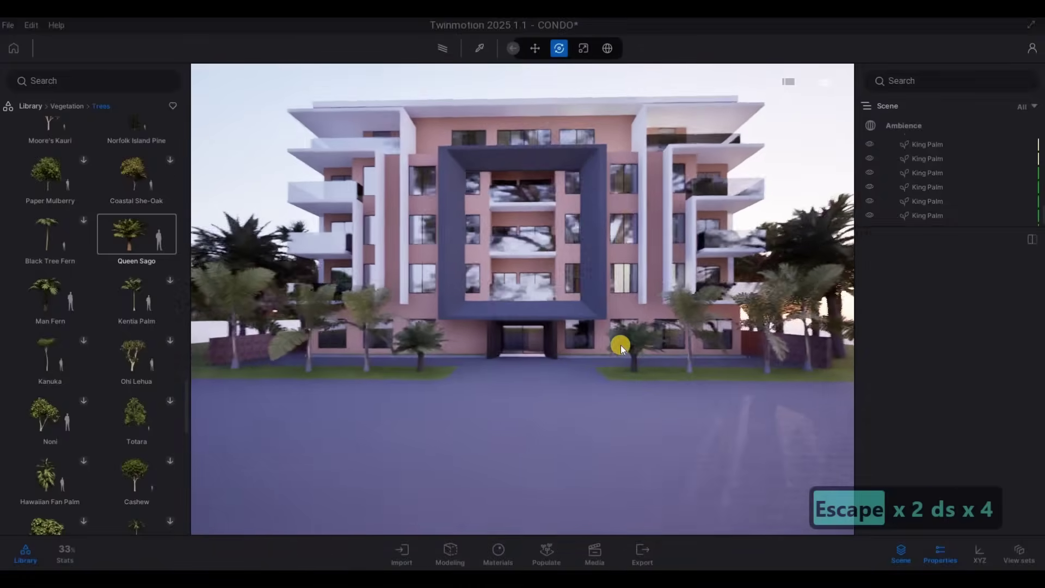
{"action": "key", "text": "w"}
{"action": "left_click", "coordinate": [600, 382]}
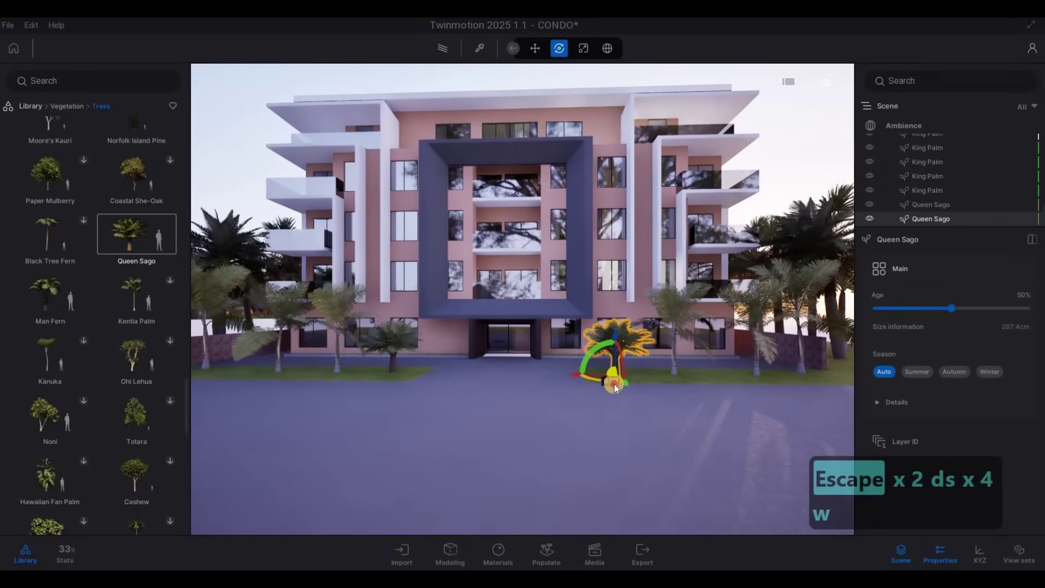
{"action": "key", "text": "Escape"}
{"action": "key", "text": "Escape"}
{"action": "key", "text": "a"}
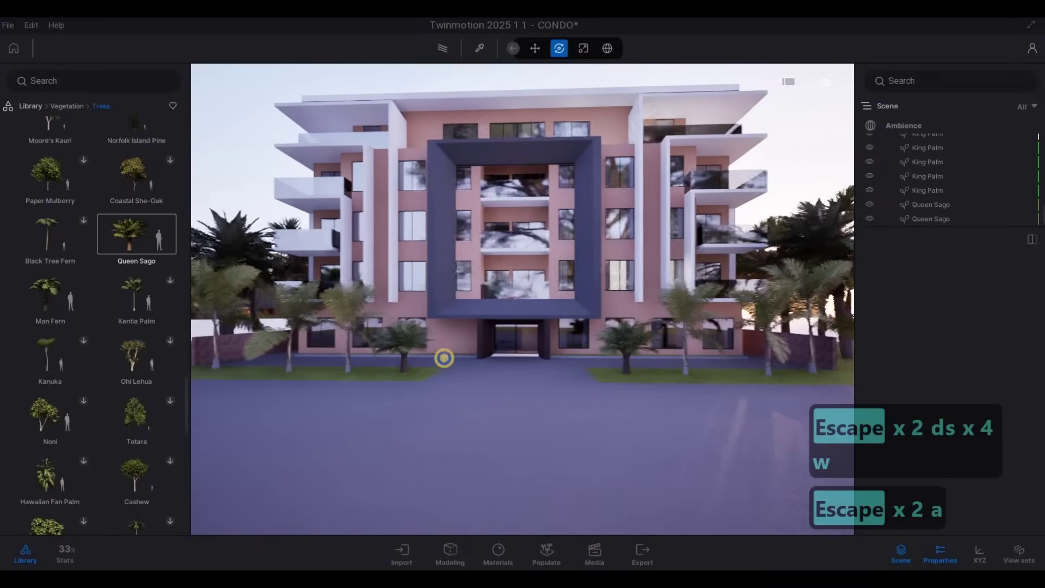
Examine the arrangement of palms on both front lawns against the building's facade
{"action": "key", "text": "d"}
{"action": "key", "text": "a"}
{"action": "key", "text": "a"}
{"action": "key", "text": "a"}
{"action": "key", "text": "a"}
{"action": "key", "text": "a"}
{"action": "key", "text": "a"}
{"action": "key", "text": "d"}
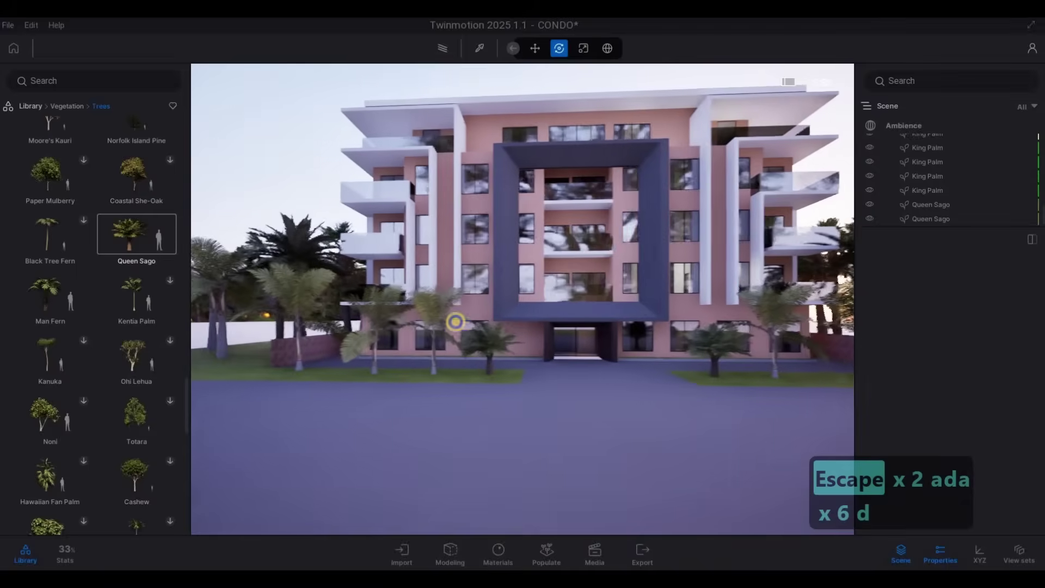
{"action": "key", "text": "d"}
{"action": "key", "text": "a"}
Move the front Palmetto on the right side lawn slightly back and away from the building
{"action": "key", "text": "w"}
{"action": "key", "text": "d"}
{"action": "key", "text": "d"}
{"action": "key", "text": "d"}
{"action": "key", "text": "d"}
{"action": "key", "text": "w"}
{"action": "key", "text": "w"}
{"action": "key", "text": "w"}
{"action": "key", "text": "w"}
{"action": "key", "text": "w"}
{"action": "key", "text": "w"}
{"action": "key", "text": "w"}
{"action": "key", "text": "w"}
{"action": "key", "text": "w"}
{"action": "key", "text": "w"}
{"action": "key", "text": "w"}
{"action": "key", "text": "w"}
{"action": "key", "text": "w"}
{"action": "key", "text": "w"}
{"action": "key", "text": "w"}
{"action": "key", "text": "w"}
{"action": "key", "text": "w"}
{"action": "key", "text": "w"}
{"action": "key", "text": "w"}
{"action": "key", "text": "w"}
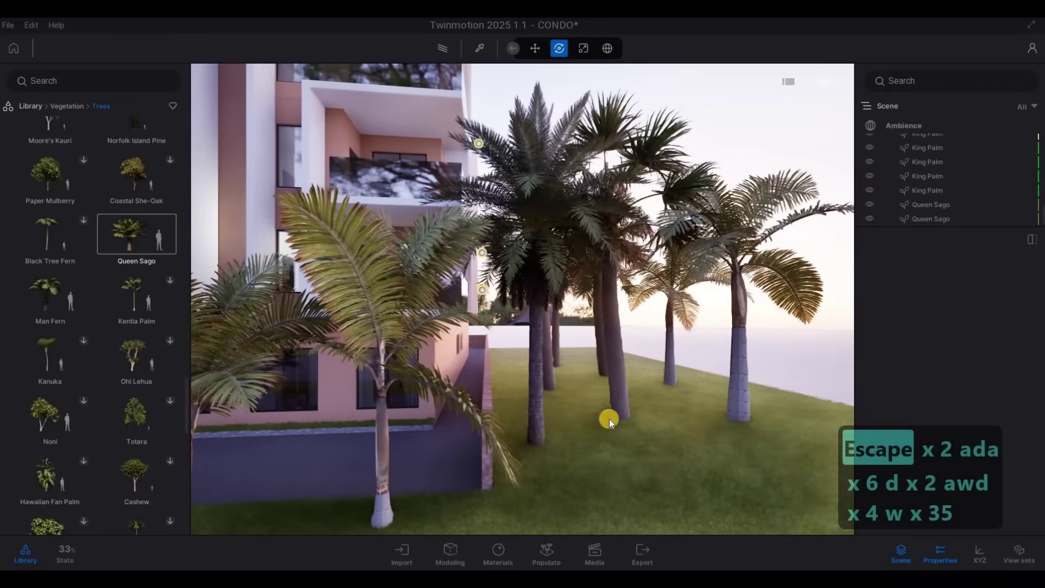
{"action": "left_click", "coordinate": [621, 417]}
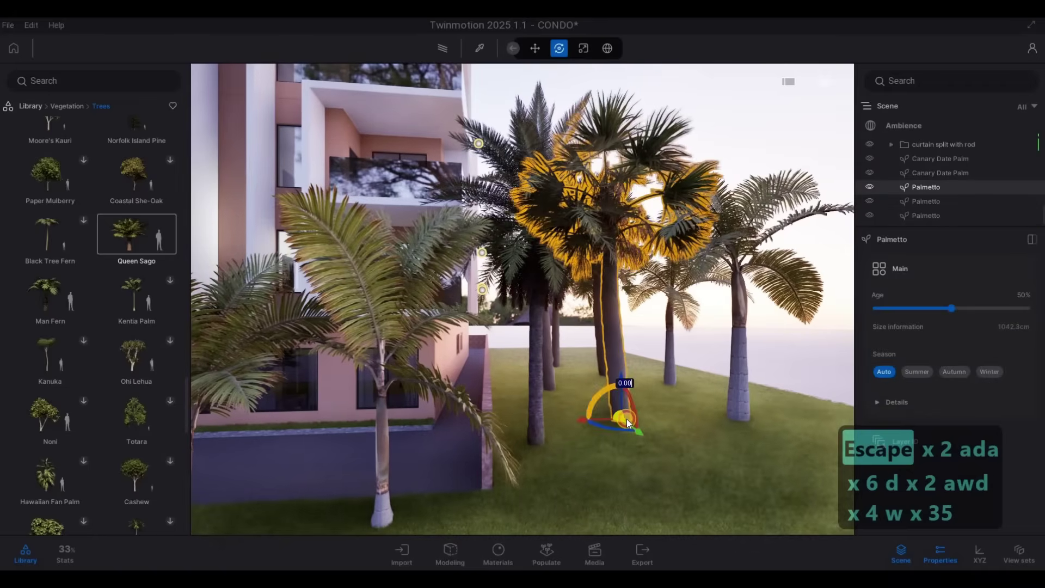
Set the age of the Canary Date Palm at the right corner of the building to 69%
{"action": "left_click", "coordinate": [534, 423]}
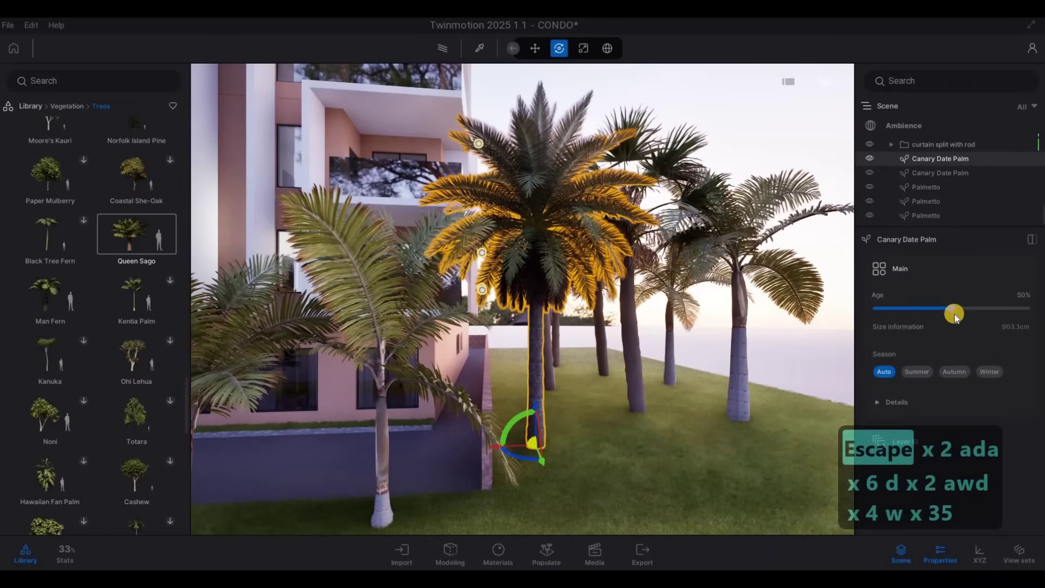
{"action": "left_click_drag", "start_coordinate": [955, 317], "coordinate": [972, 309]}
{"action": "left_click", "coordinate": [979, 309]}
Increase the age of the Canary Date Palm at the left corner of the building and deselect it
{"action": "key", "text": "s"}
{"action": "key", "text": "a"}
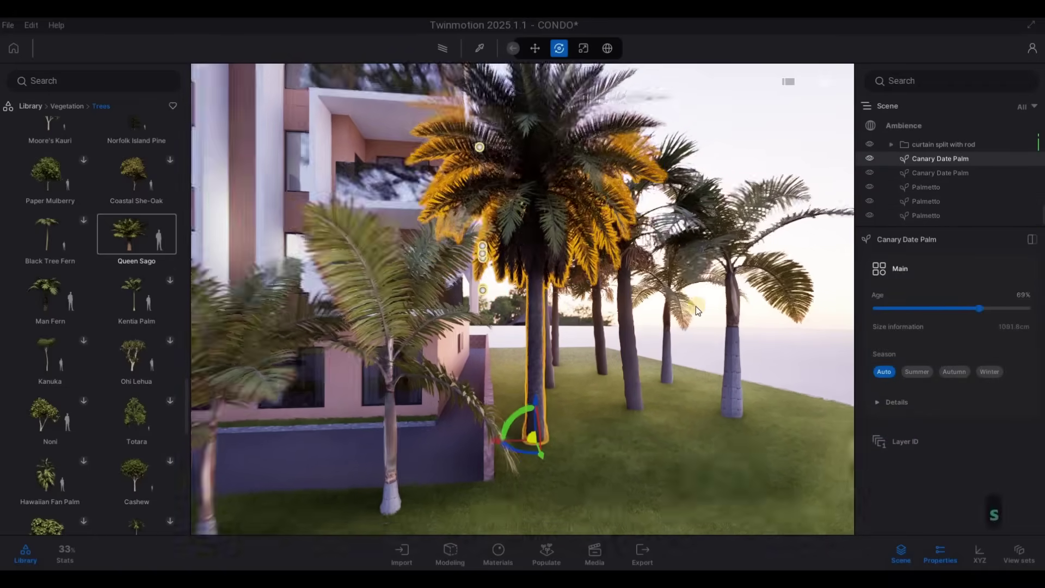
{"action": "key", "text": "a"}
{"action": "key", "text": "a"}
{"action": "key", "text": "a"}
{"action": "key", "text": "s"}
{"action": "key", "text": "s"}
{"action": "key", "text": "s"}
{"action": "key", "text": "s"}
{"action": "key", "text": "s"}
{"action": "key", "text": "s"}
{"action": "key", "text": "s"}
{"action": "key", "text": "s"}
{"action": "key", "text": "s"}
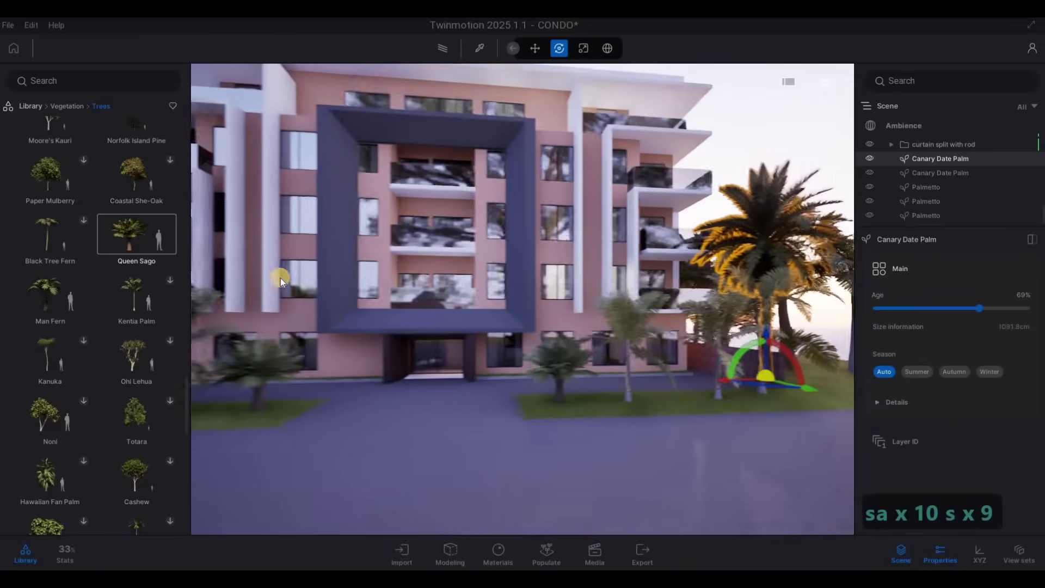
{"action": "key", "text": "w"}
{"action": "key", "text": "s"}
{"action": "key", "text": "s"}
{"action": "key", "text": "s"}
{"action": "key", "text": "s"}
{"action": "key", "text": "s"}
{"action": "right_click_drag", "start_coordinate": [413, 300], "coordinate": [422, 248]}
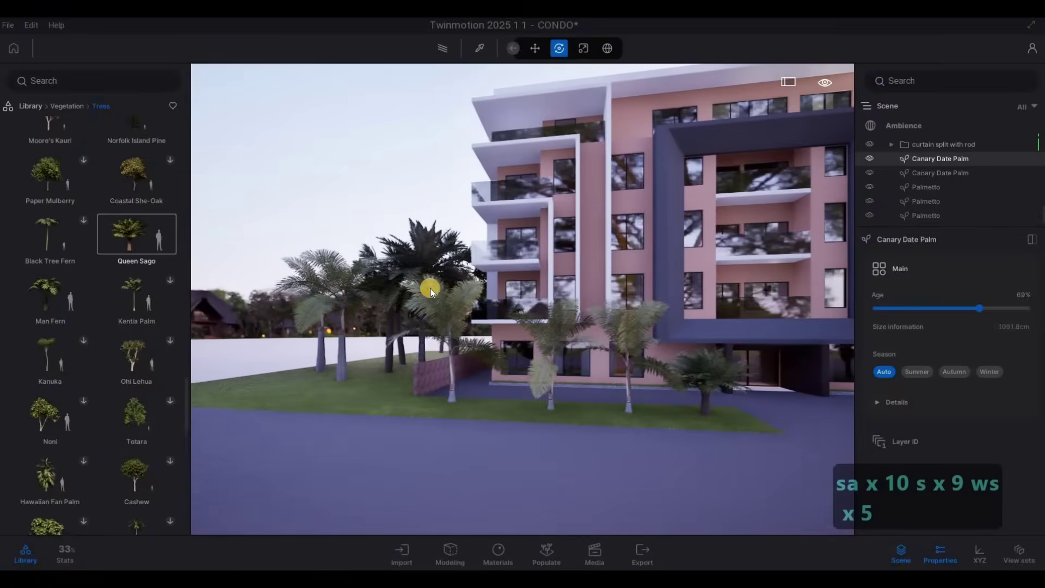
{"action": "left_click", "coordinate": [429, 286]}
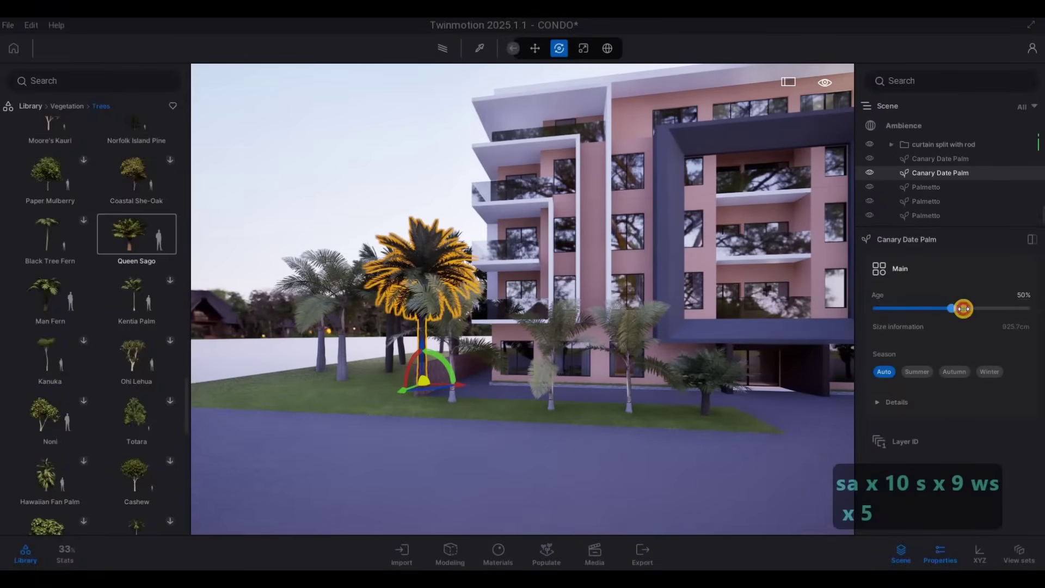
{"action": "key", "text": "Escape"}
{"action": "key", "text": "Escape"}
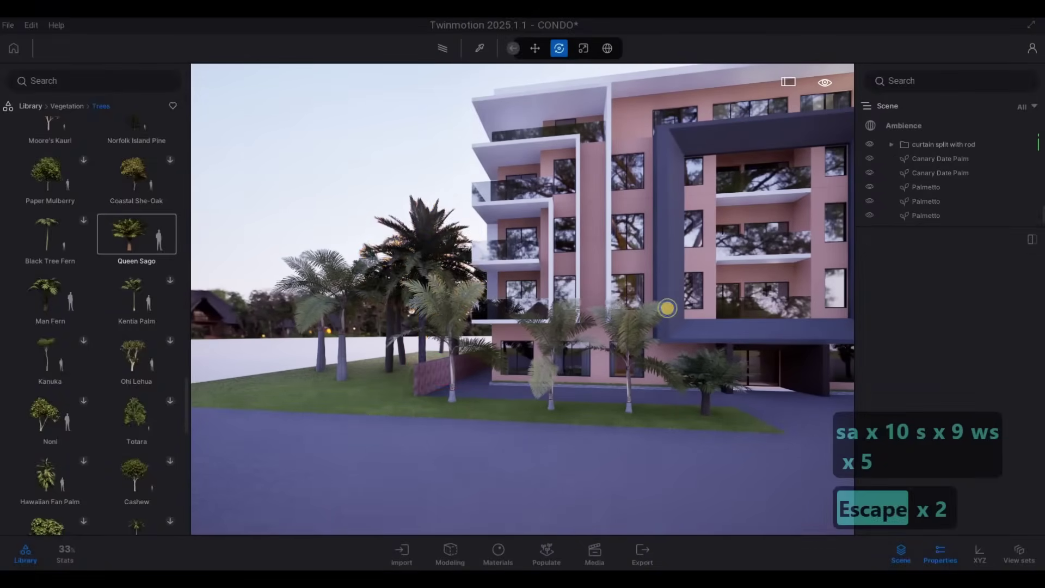
Examine the front entrance, the left lawn's palms and the low boundary wall beside the building up close
{"action": "key", "text": "s"}
{"action": "key", "text": "d"}
{"action": "key", "text": "d"}
{"action": "key", "text": "d"}
{"action": "key", "text": "d"}
{"action": "key", "text": "d"}
{"action": "key", "text": "d"}
{"action": "key", "text": "w"}
{"action": "key", "text": "w"}
{"action": "key", "text": "a"}
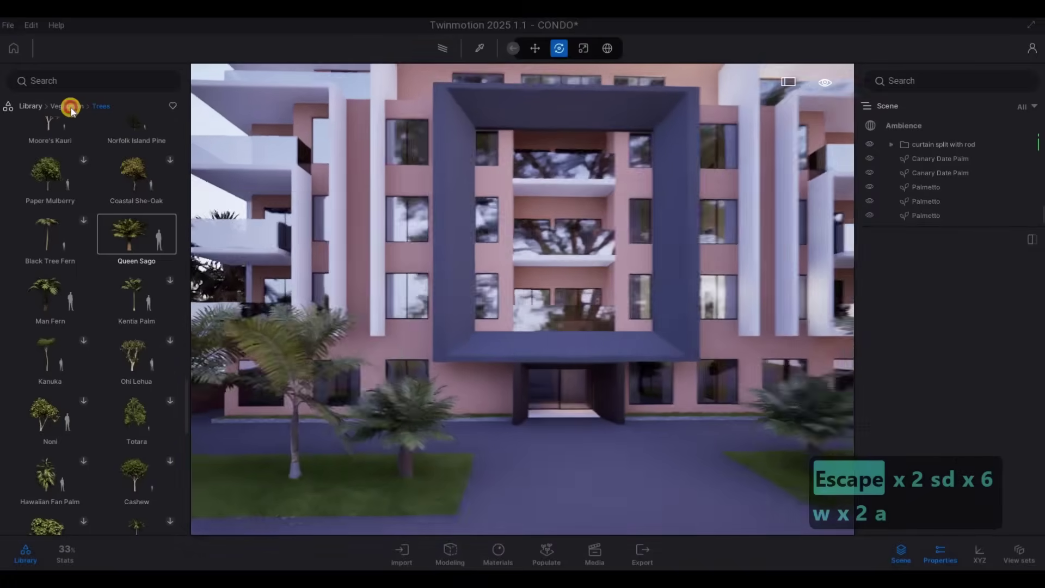
{"action": "left_click", "coordinate": [59, 107]}
{"action": "key", "text": "a"}
{"action": "key", "text": "w"}
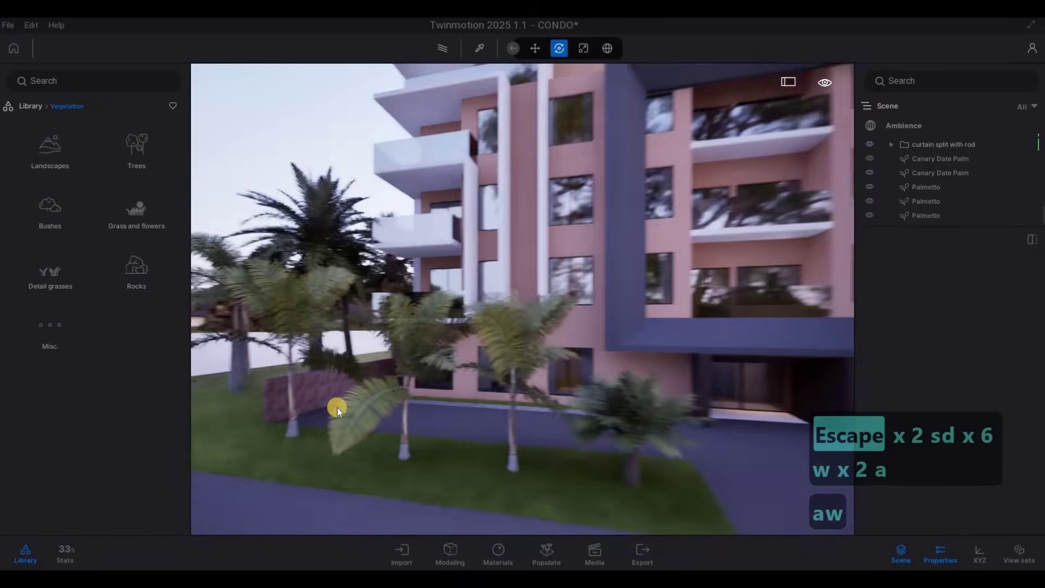
{"action": "key", "text": "e"}
{"action": "key", "text": "a"}
{"action": "key", "text": "e"}
{"action": "key", "text": "w"}
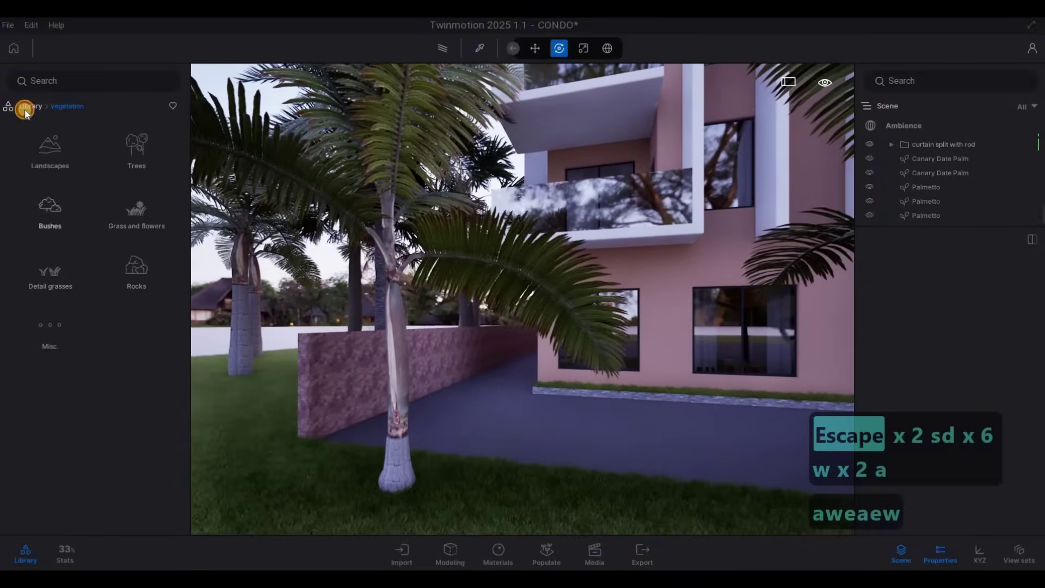
Apply the Stone 03 material to the low boundary wall beside the left lawn with a UV scale of 3.04
{"action": "left_click", "coordinate": [31, 107]}
{"action": "left_click", "coordinate": [66, 161]}
{"action": "left_click", "coordinate": [59, 274]}
{"action": "scroll", "coordinate": [93, 370], "scroll_direction": "down", "scroll_amount": 5}
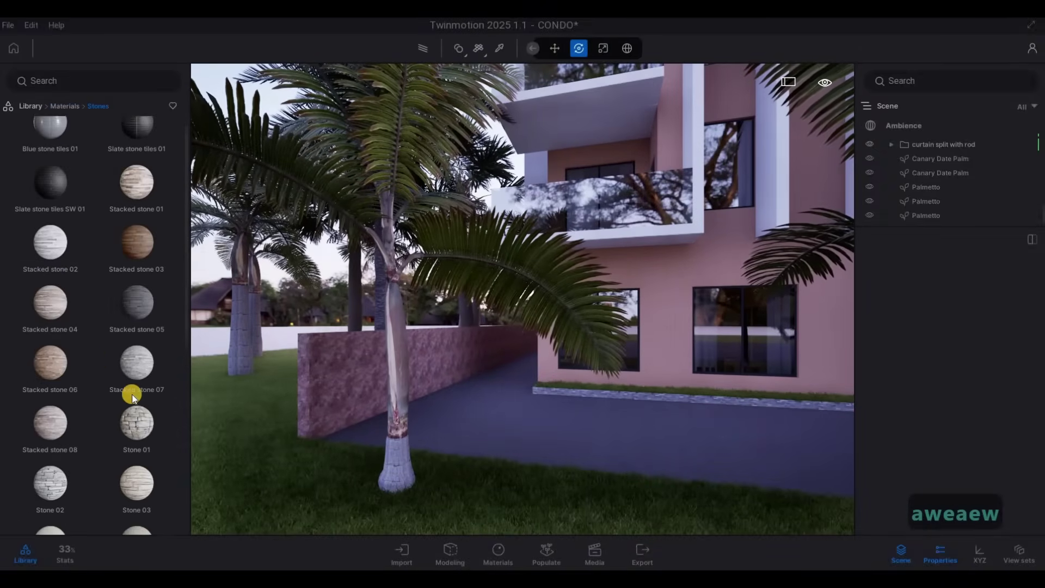
{"action": "left_click_drag", "start_coordinate": [144, 455], "coordinate": [343, 409]}
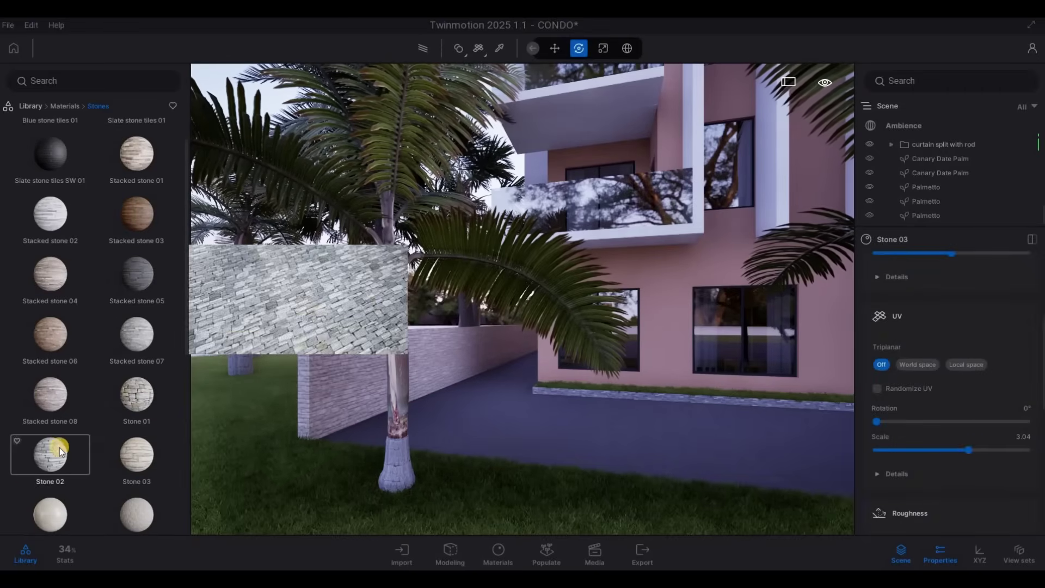
Apply the Stone wall 1 material to the low boundary wall, set its UV scale to 3.50 and deselect it
{"action": "scroll", "coordinate": [60, 448], "scroll_direction": "down", "scroll_amount": 1}
{"action": "left_click_drag", "start_coordinate": [150, 444], "coordinate": [319, 410]}
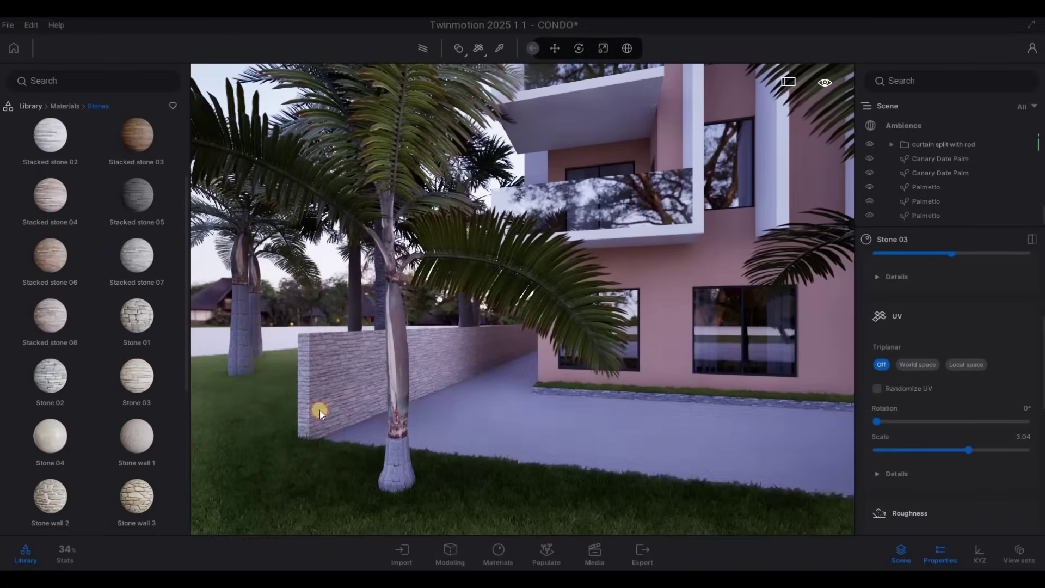
{"action": "left_click_drag", "start_coordinate": [955, 447], "coordinate": [968, 448]}
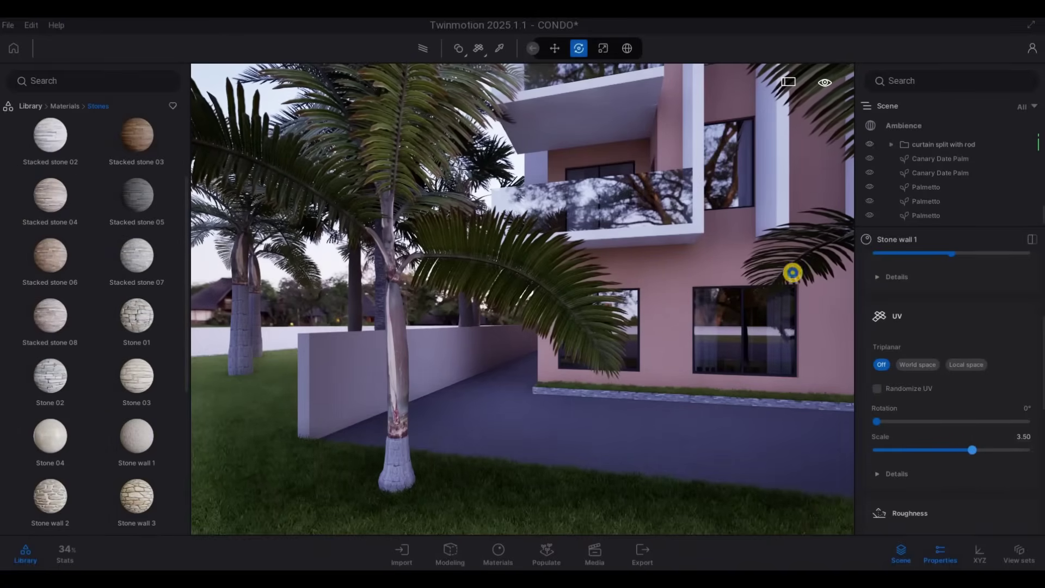
{"action": "key", "text": "s"}
{"action": "key", "text": "d"}
{"action": "key", "text": "Escape"}
{"action": "key", "text": "Escape"}
Examine the whole front facade with its lawns, palms and boundary walls from the road
{"action": "key", "text": "d"}
{"action": "key", "text": "s"}
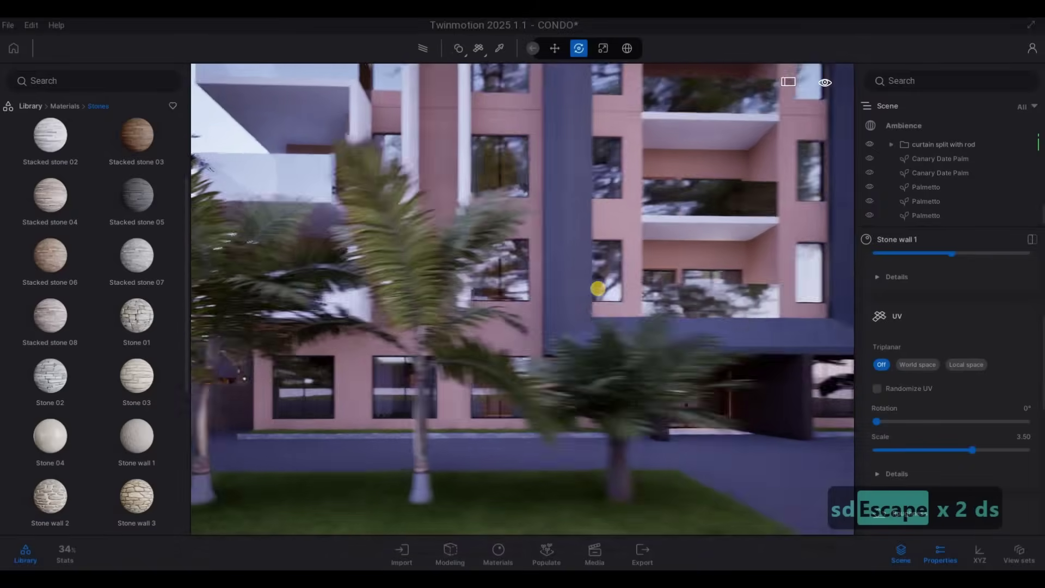
{"action": "key", "text": "a"}
{"action": "key", "text": "s"}
{"action": "key", "text": "d"}
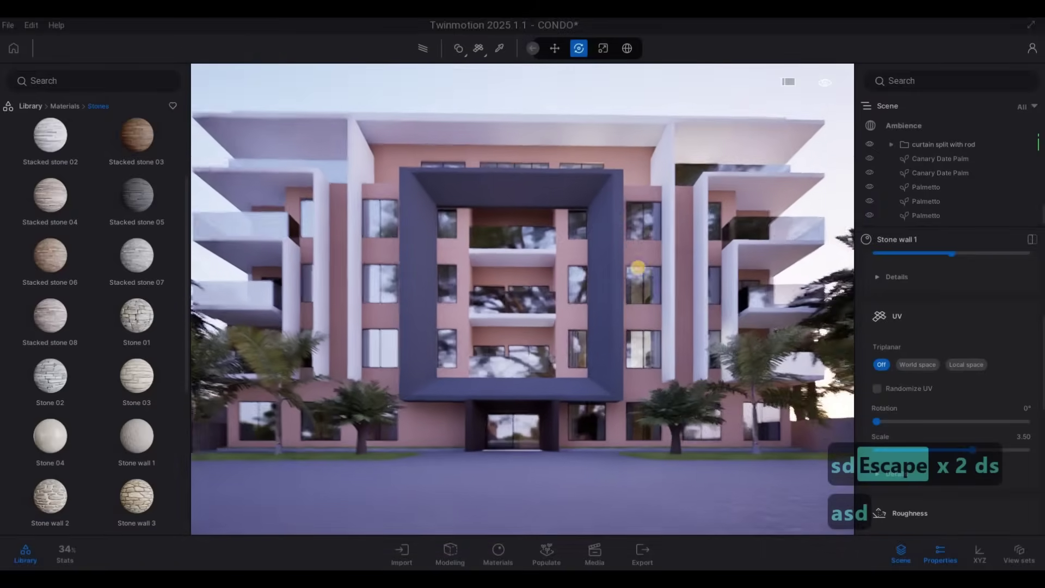
{"action": "key", "text": "a"}
{"action": "key", "text": "s"}
{"action": "key", "text": "d"}
{"action": "key", "text": "a"}
{"action": "key", "text": "w"}
{"action": "key", "text": "d"}
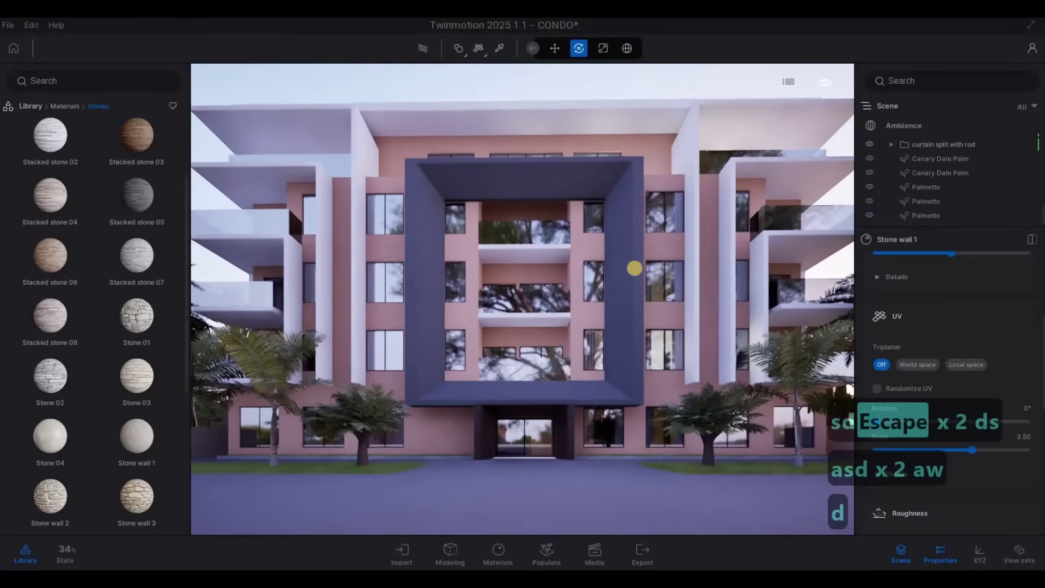
{"action": "key", "text": "s"}
{"action": "key", "text": "s"}
{"action": "key", "text": "a"}
{"action": "key", "text": "w"}
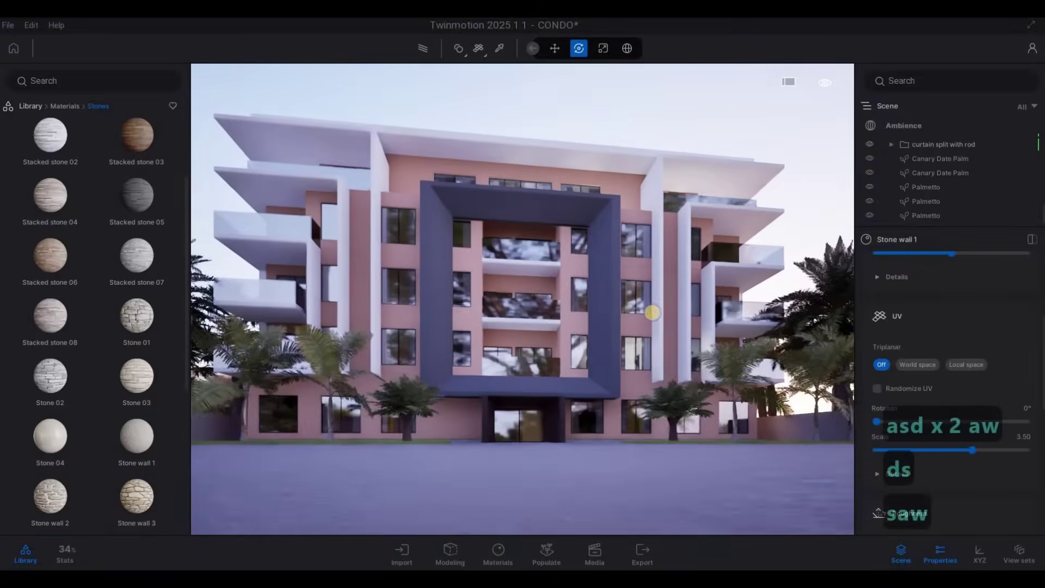
{"action": "key", "text": "d"}
{"action": "key", "text": "q"}
{"action": "key", "text": "a"}
{"action": "key", "text": "s"}
{"action": "key", "text": "s"}
{"action": "key", "text": "w"}
{"action": "key", "text": "s"}
{"action": "key", "text": "e"}
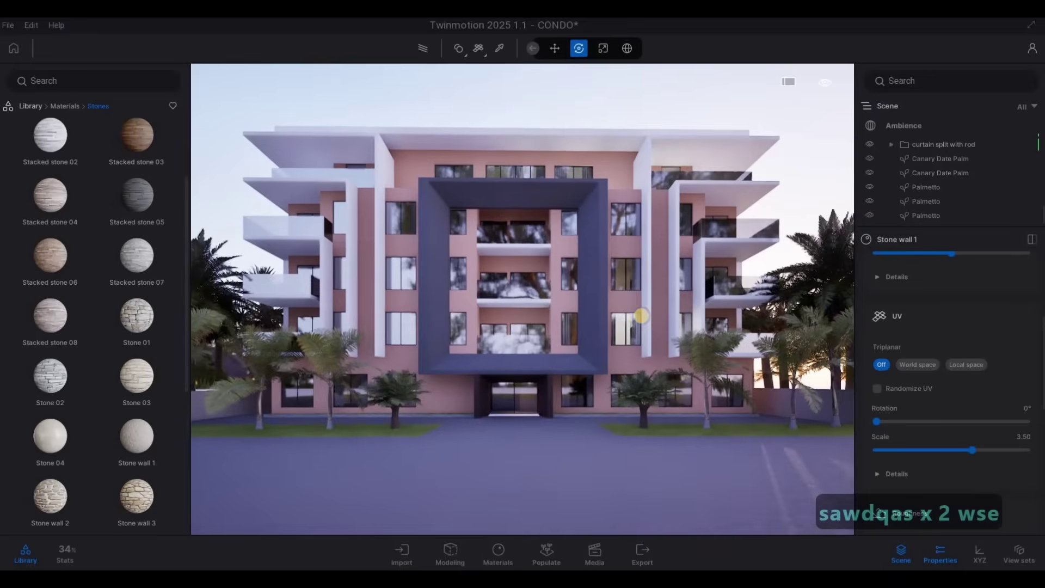
{"action": "key", "text": "e"}
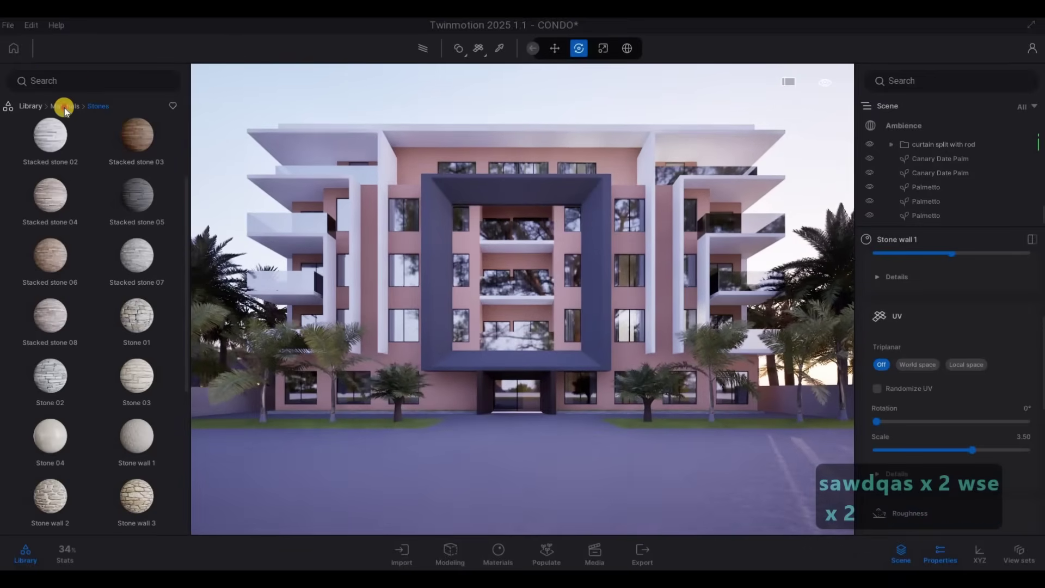
Browse the vegetation library's detail grasses and bushes for plants suited to the front lawns
{"action": "left_click", "coordinate": [65, 107]}
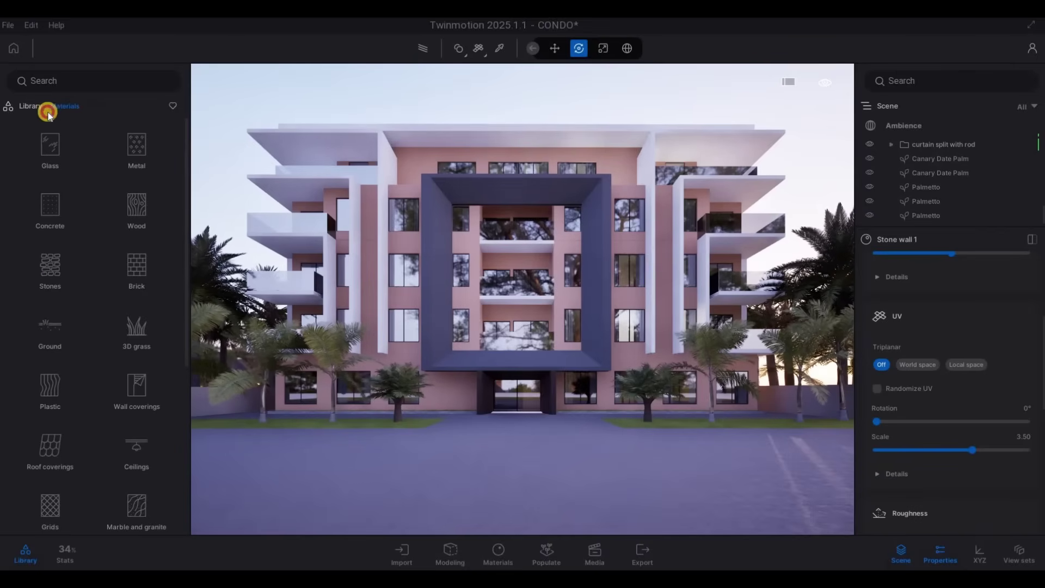
{"action": "right_click", "coordinate": [140, 152]}
{"action": "left_click", "coordinate": [124, 165]}
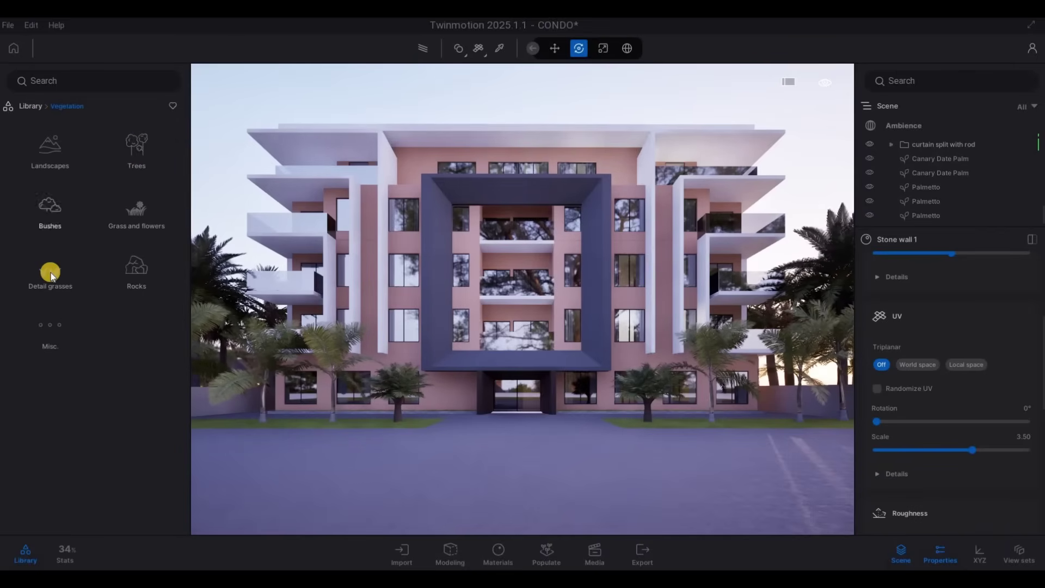
{"action": "left_click", "coordinate": [51, 273]}
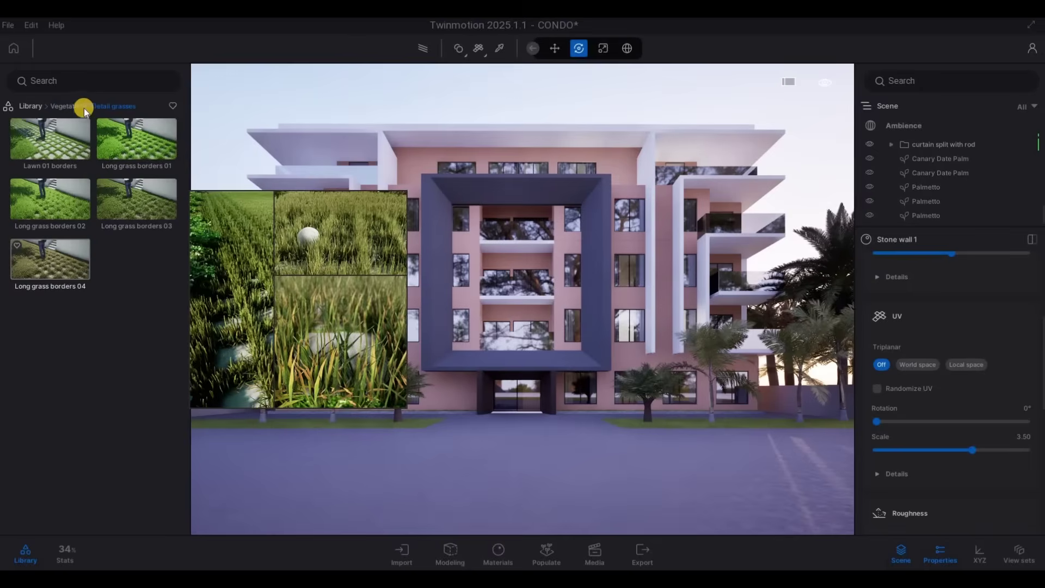
{"action": "right_click", "coordinate": [54, 219]}
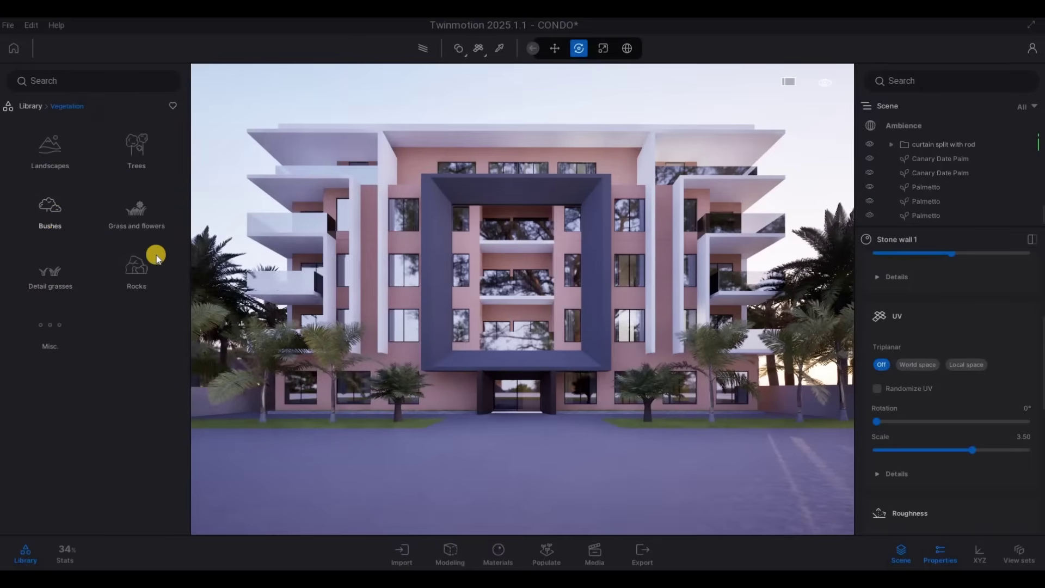
{"action": "left_click", "coordinate": [50, 209]}
{"action": "key", "text": "a"}
{"action": "key", "text": "a"}
{"action": "key", "text": "a"}
{"action": "key", "text": "w"}
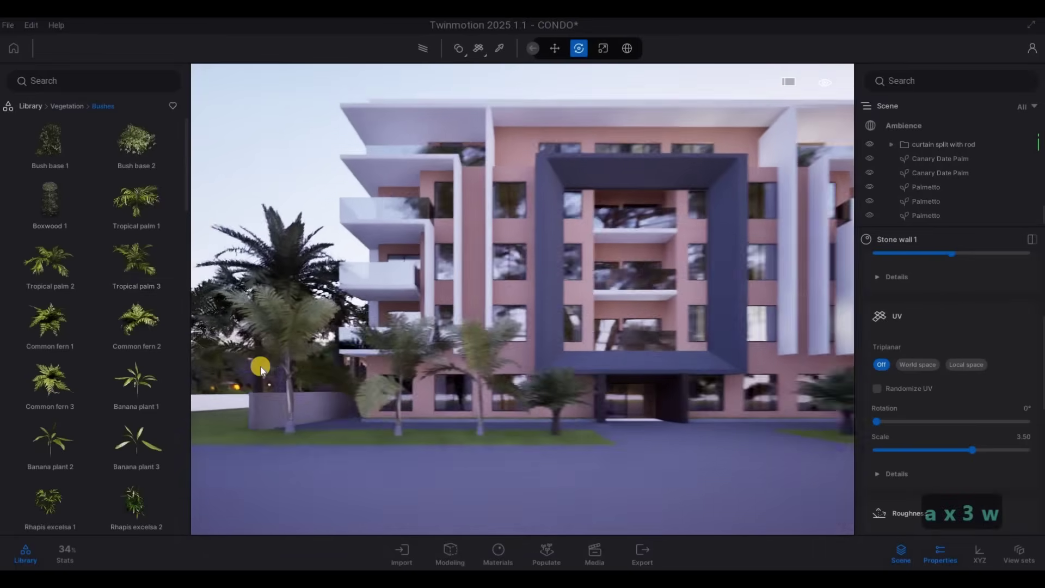
{"action": "key", "text": "w"}
{"action": "key", "text": "w"}
{"action": "key", "text": "w"}
{"action": "key", "text": "w"}
{"action": "key", "text": "w"}
{"action": "key", "text": "w"}
{"action": "key", "text": "w"}
{"action": "scroll", "coordinate": [93, 411], "scroll_direction": "down", "scroll_amount": 3}
{"action": "scroll", "coordinate": [94, 413], "scroll_direction": "down", "scroll_amount": 8}
{"action": "left_click_drag", "start_coordinate": [184, 250], "coordinate": [207, 470]}
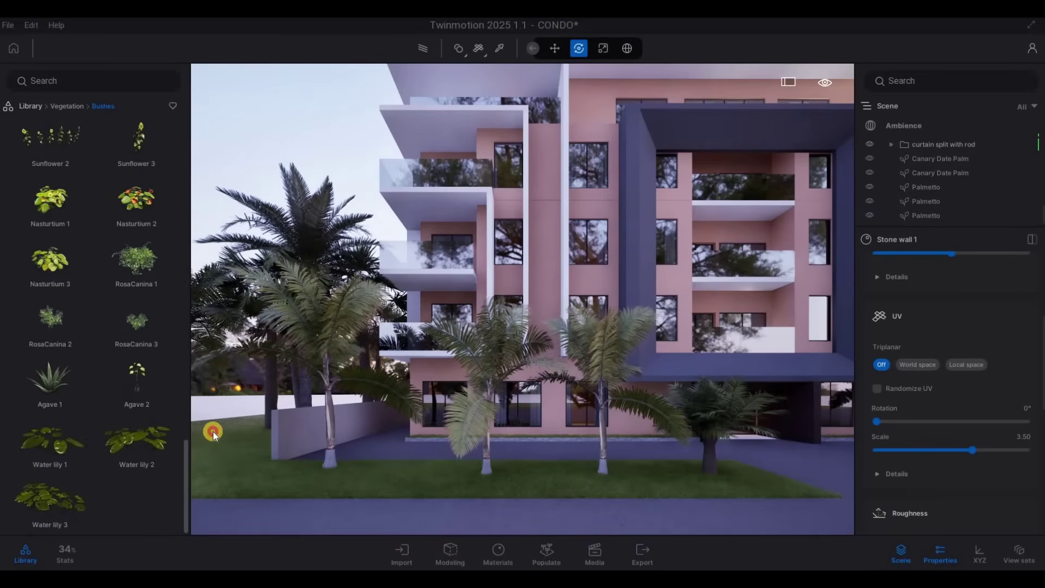
{"action": "scroll", "coordinate": [99, 162], "scroll_direction": "up", "scroll_amount": 8}
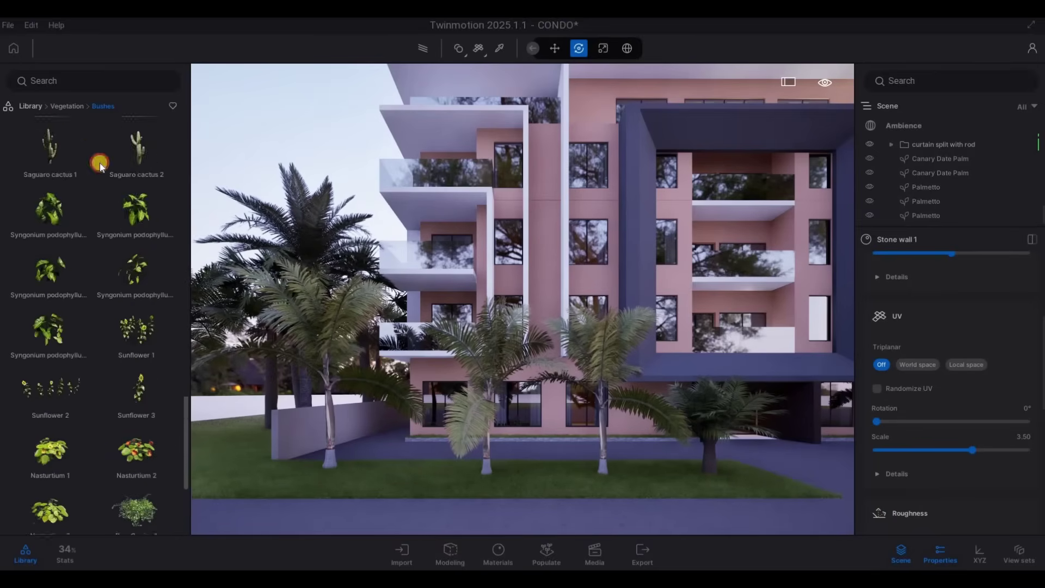
Place a Laurel hedge from the miscellaneous vegetation on the road in front of the left lawn
{"action": "left_click", "coordinate": [66, 108]}
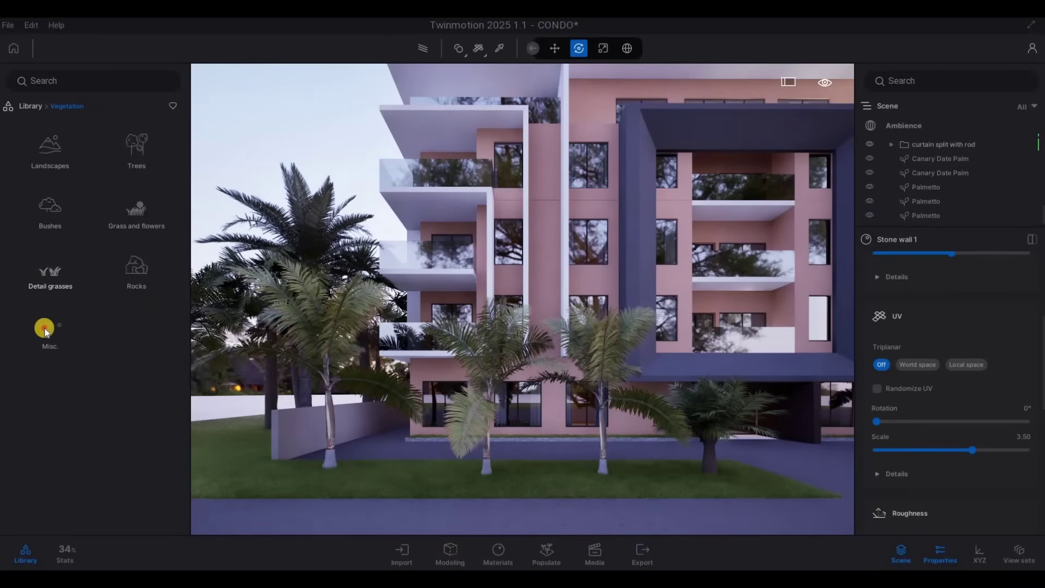
{"action": "left_click", "coordinate": [81, 340]}
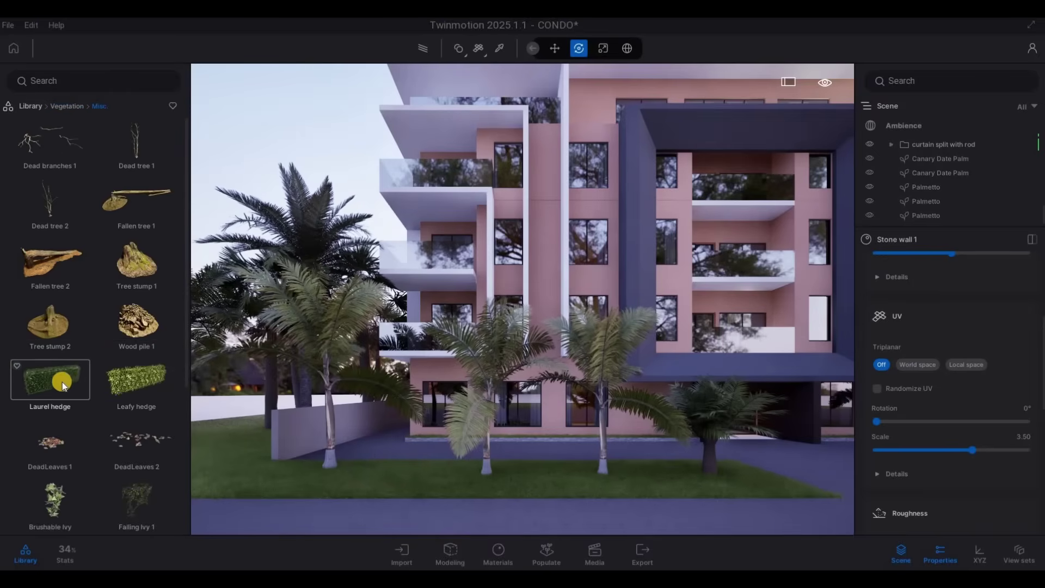
{"action": "left_click", "coordinate": [68, 384]}
{"action": "mouse_move", "coordinate": [285, 489]}
{"action": "left_mouse_down"}
{"action": "mouse_move", "coordinate": [336, 494]}
{"action": "mouse_move", "coordinate": [123, 441]}
{"action": "mouse_move", "coordinate": [236, 478]}
{"action": "mouse_move", "coordinate": [279, 476]}
{"action": "mouse_move", "coordinate": [240, 465]}
{"action": "mouse_move", "coordinate": [291, 469]}
{"action": "mouse_move", "coordinate": [240, 474]}
{"action": "mouse_move", "coordinate": [270, 474]}
{"action": "left_mouse_up"}
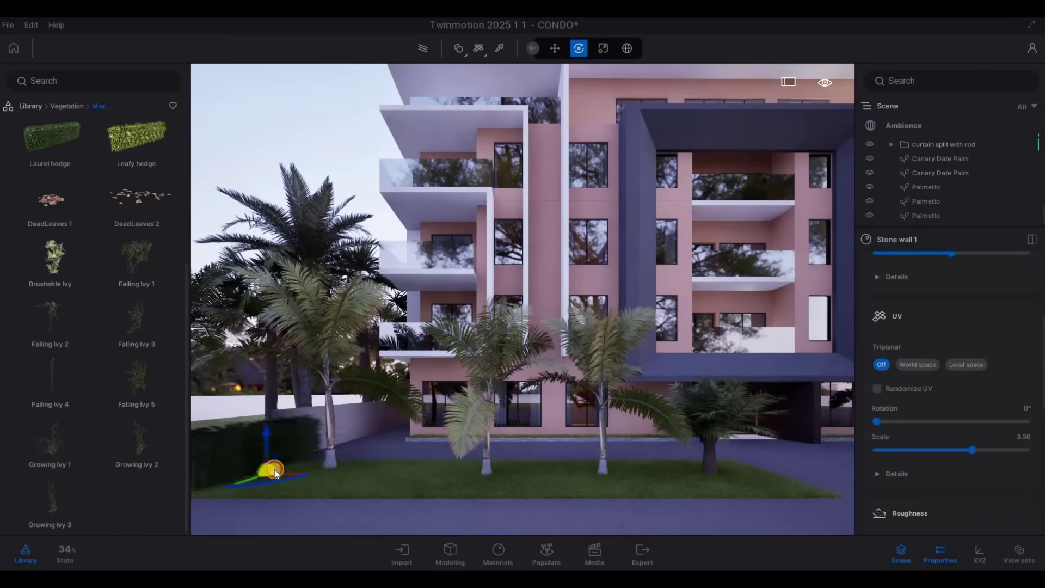
{"action": "key", "text": "a"}
{"action": "left_click_drag", "start_coordinate": [417, 513], "coordinate": [378, 511]}
{"action": "left_click", "coordinate": [406, 504]}
{"action": "key", "text": "s"}
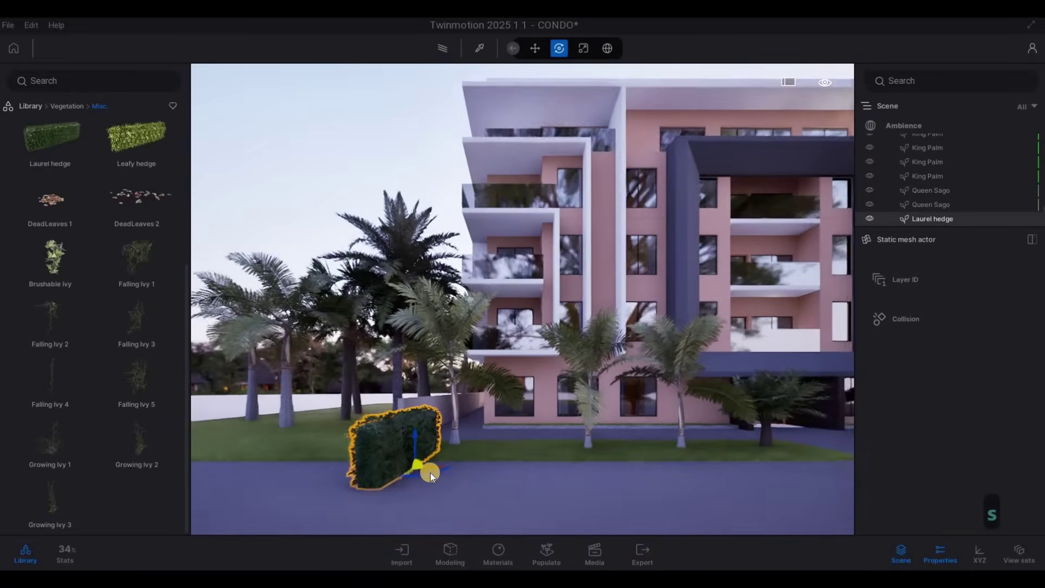
Rotate the Laurel hedge 90° about its vertical axis so it runs along the lawn's front edge
{"action": "left_click_drag", "start_coordinate": [430, 472], "coordinate": [423, 430]}
{"action": "type", "text": "90"}
{"action": "key", "text": "Return"}
{"action": "key", "text": "Tab"}
{"action": "key", "text": "ctrl+z"}
{"action": "key", "text": "Tab"}
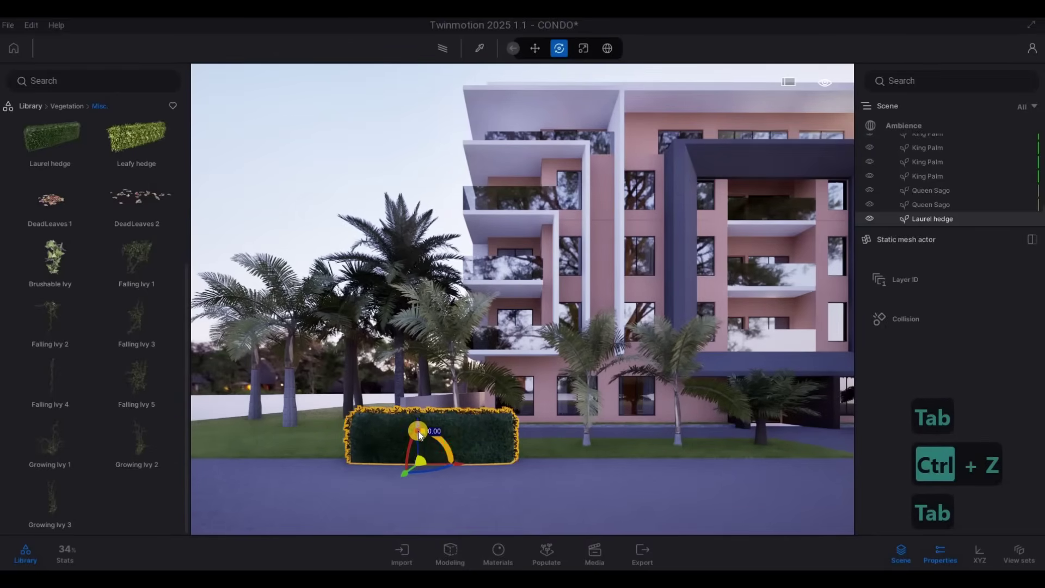
Sink the Laurel hedge partly into the ground and shift it slightly onto the left lawn's front edge
{"action": "mouse_move", "coordinate": [425, 478]}
{"action": "left_mouse_down"}
{"action": "mouse_move", "coordinate": [426, 488]}
{"action": "mouse_move", "coordinate": [429, 478]}
{"action": "left_mouse_up"}
{"action": "key", "text": "Tab"}
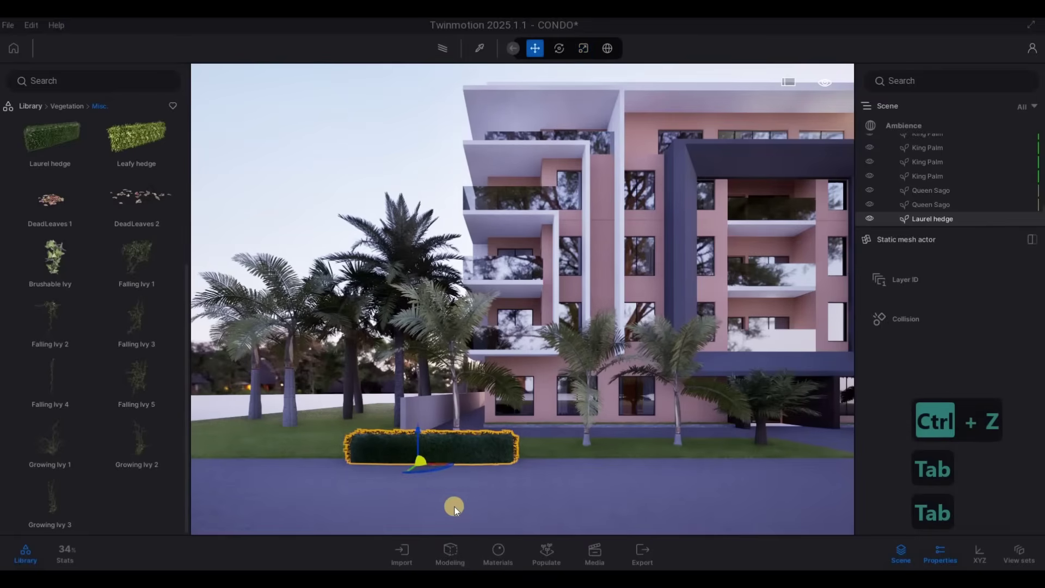
{"action": "key", "text": "a"}
{"action": "key", "text": "w"}
{"action": "key", "text": "q"}
{"action": "key", "text": "a"}
{"action": "key", "text": "e"}
{"action": "key", "text": "s"}
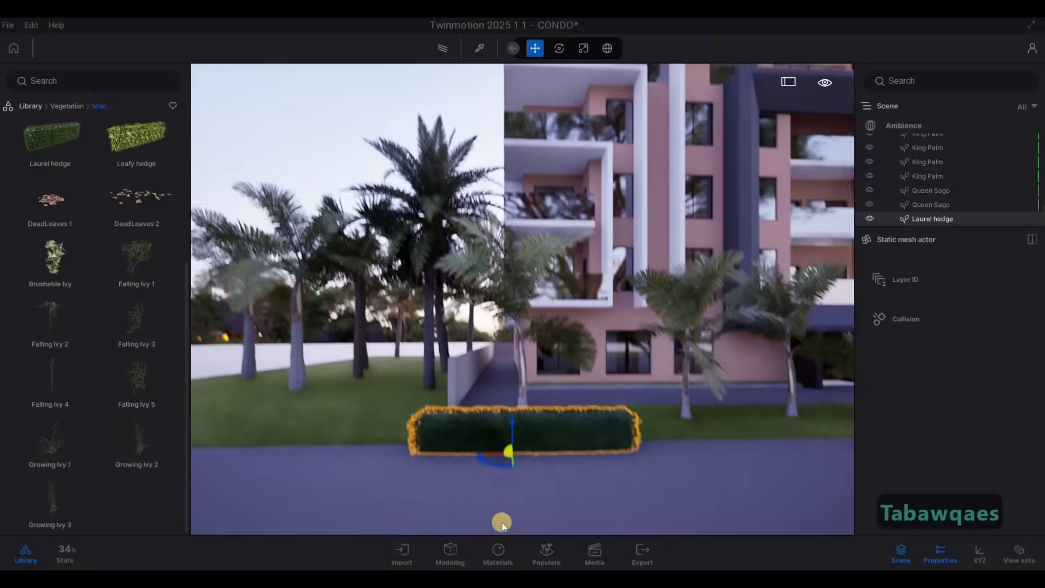
{"action": "key", "text": "w"}
{"action": "key", "text": "q"}
{"action": "key", "text": "s"}
{"action": "key", "text": "s"}
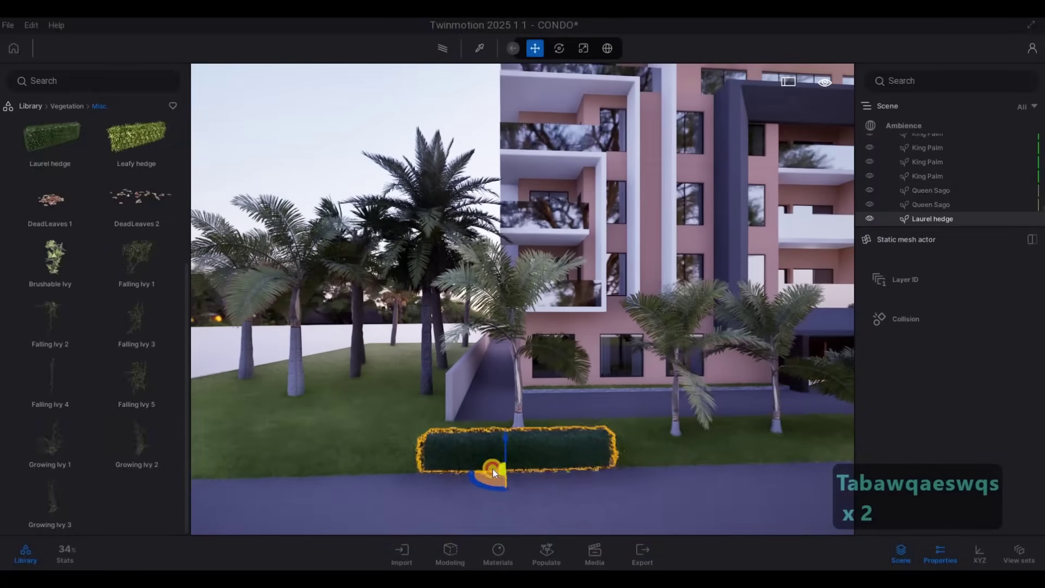
{"action": "left_click_drag", "start_coordinate": [505, 475], "coordinate": [514, 477]}
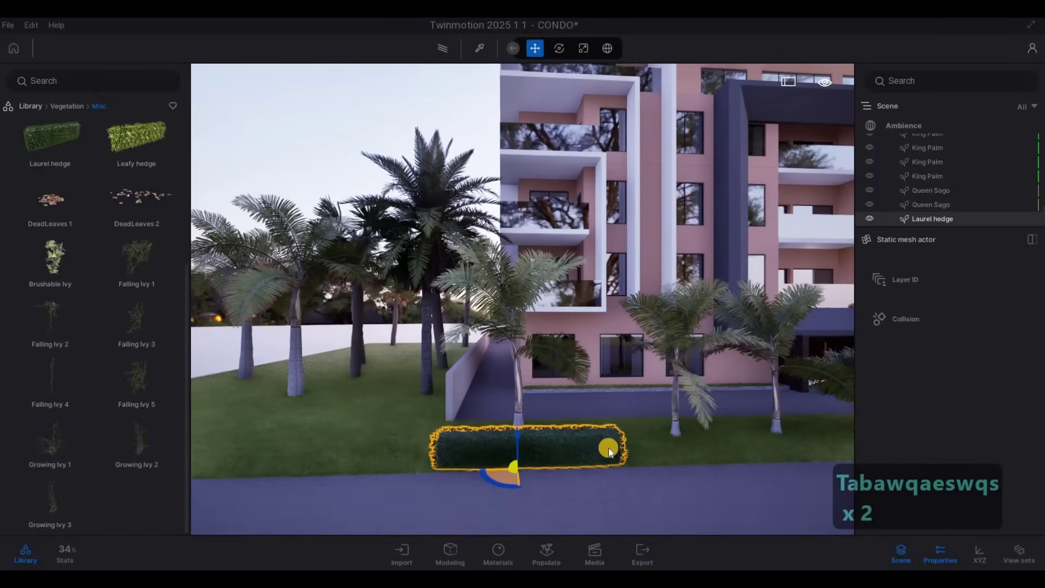
Copy the Laurel hedge twice in a row along the left lawn's front edge, one instance at a time
{"action": "key", "text": "d"}
{"action": "key", "text": "w"}
{"action": "key", "text": "e"}
{"action": "left_click_drag", "start_coordinate": [489, 315], "coordinate": [466, 398]}
{"action": "key", "text": "s"}
{"action": "key", "text": "q"}
{"action": "key", "text": "d"}
{"action": "key", "text": "q"}
{"action": "key", "text": "Tab"}
{"action": "key", "text": "w"}
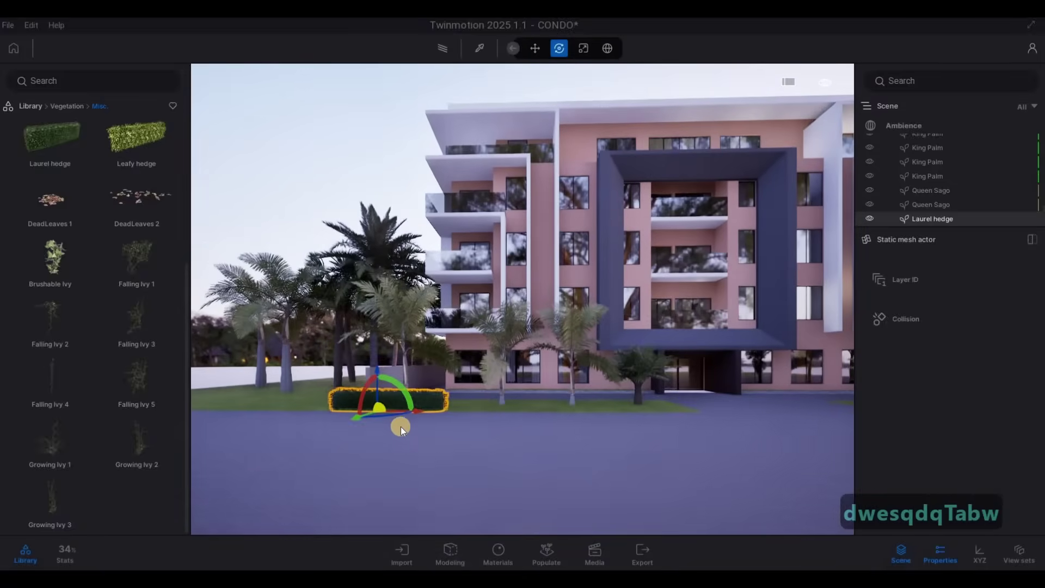
{"action": "left_click", "coordinate": [388, 428]}
{"action": "left_click_drag", "start_coordinate": [487, 442], "coordinate": [694, 463], "text": "alt"}
{"action": "left_click", "coordinate": [478, 361]}
{"action": "left_click_drag", "start_coordinate": [603, 432], "coordinate": [451, 434], "text": "alt"}
{"action": "left_click", "coordinate": [478, 361]}
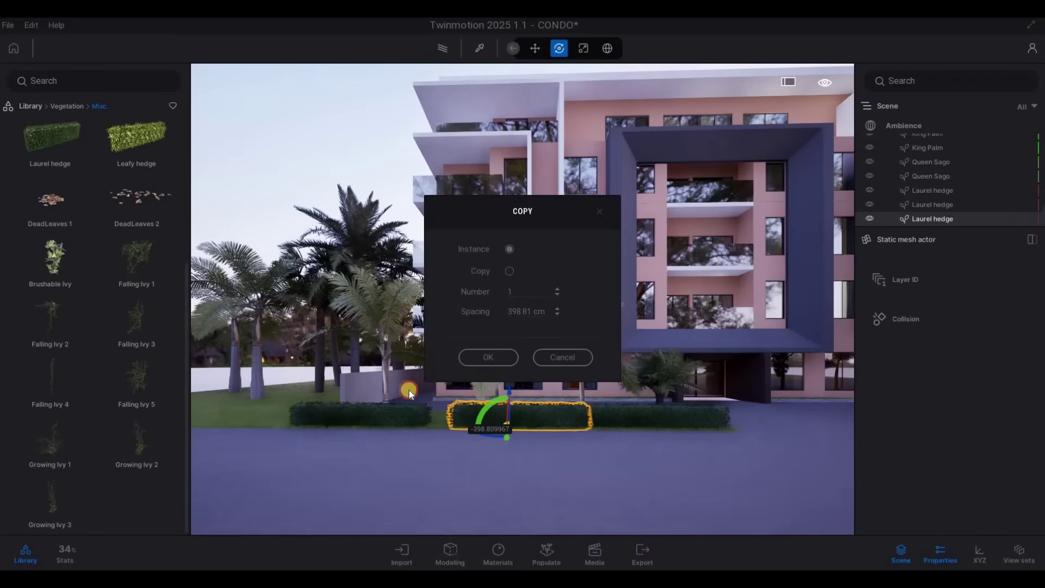
Move the outermost Laurel hedge about 76 cm toward the entrance so it meets the neighbouring hedge
{"action": "left_click", "coordinate": [383, 412]}
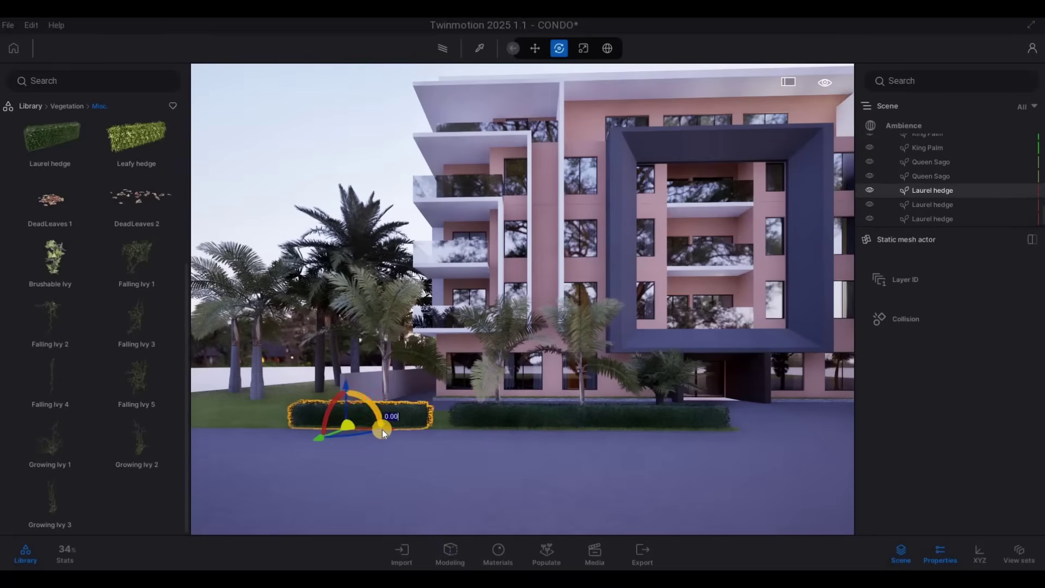
{"action": "left_click_drag", "start_coordinate": [383, 430], "coordinate": [411, 432]}
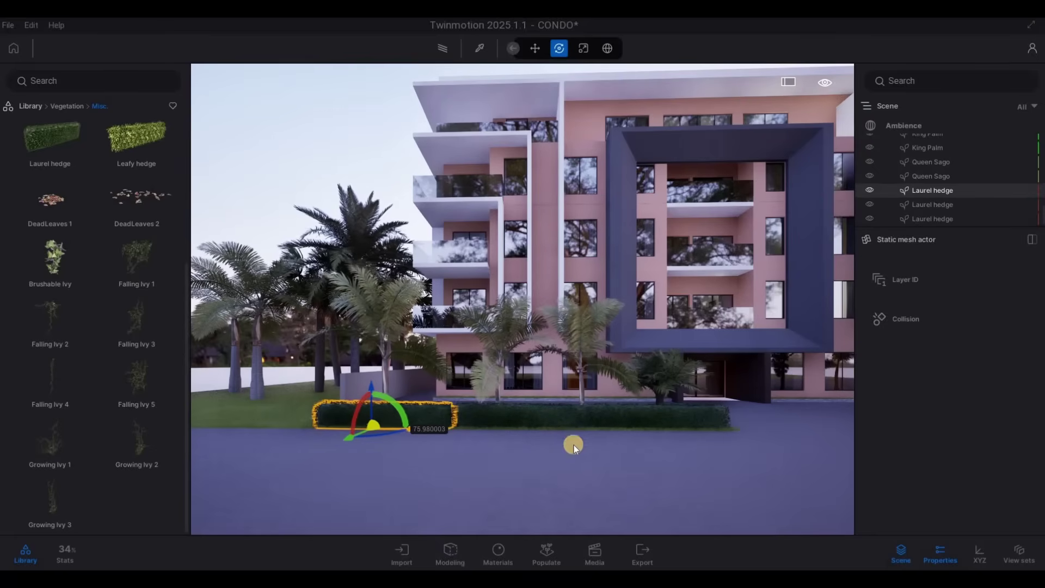
{"action": "key", "text": "Escape"}
{"action": "key", "text": "Escape"}
Copy the three left-lawn Laurel hedges together about 1951 cm across the driveway onto the right lawn's front edge
{"action": "key", "text": "d"}
{"action": "key", "text": "d"}
{"action": "key", "text": "d"}
{"action": "key", "text": "d"}
{"action": "key", "text": "d"}
{"action": "key", "text": "d"}
{"action": "key", "text": "d"}
{"action": "key", "text": "d"}
{"action": "key", "text": "d"}
{"action": "key", "text": "d"}
{"action": "key", "text": "d"}
{"action": "key", "text": "d"}
{"action": "key", "text": "d"}
{"action": "key", "text": "s"}
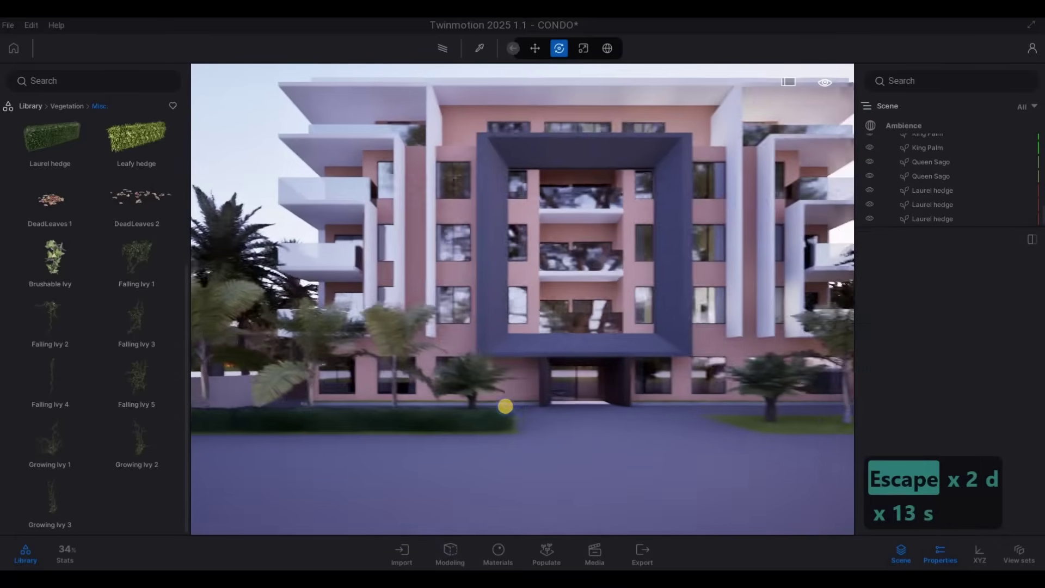
{"action": "key", "text": "a"}
{"action": "key", "text": "a"}
{"action": "key", "text": "a"}
{"action": "key", "text": "a"}
{"action": "key", "text": "a"}
{"action": "key", "text": "a"}
{"action": "key", "text": "a"}
{"action": "key", "text": "a"}
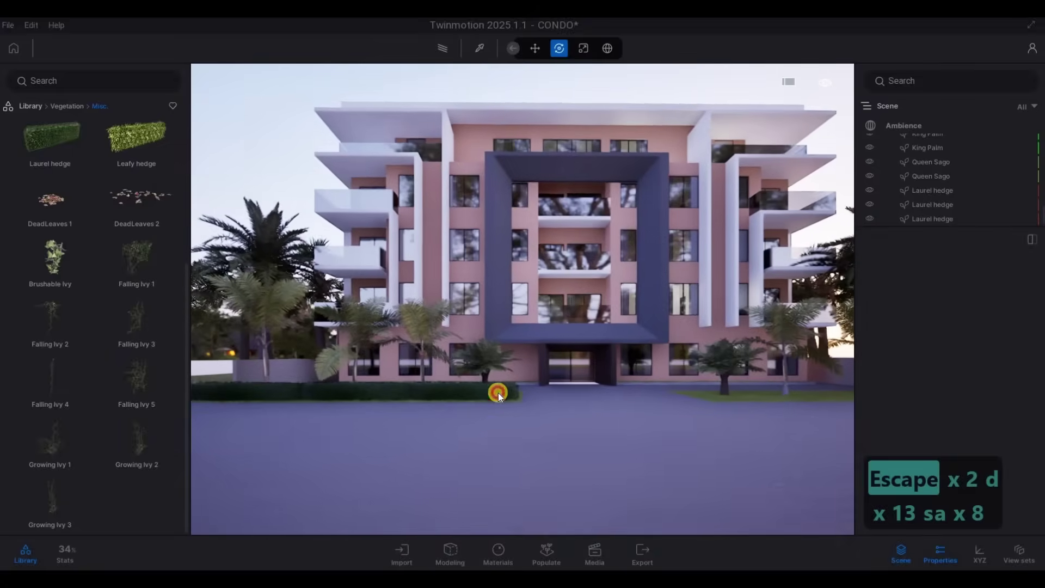
{"action": "key", "text": "a"}
{"action": "left_click", "coordinate": [396, 390]}
{"action": "left_click", "coordinate": [292, 387], "text": "ctrl"}
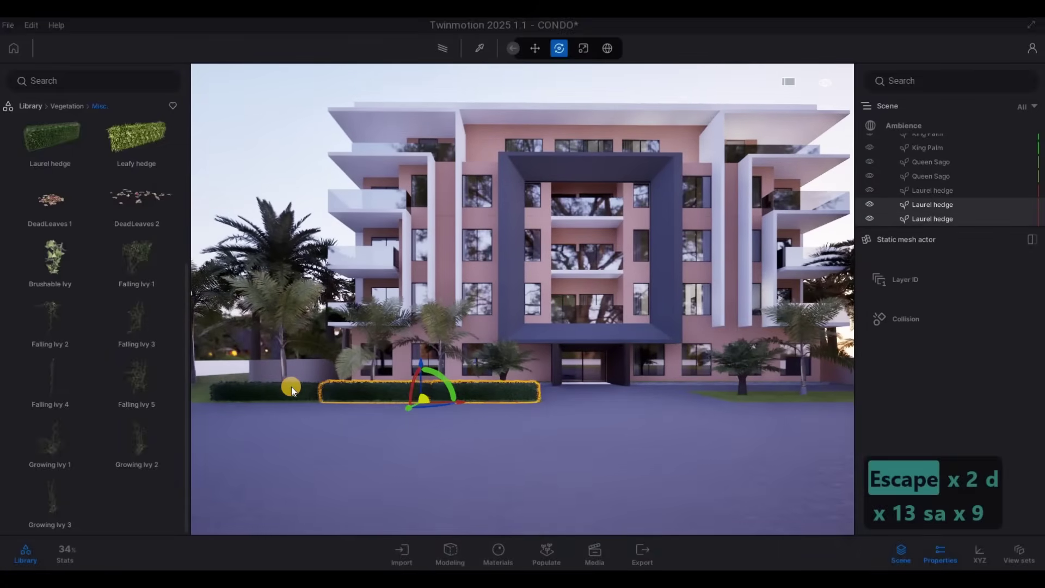
{"action": "key", "text": "s"}
{"action": "key", "text": "d"}
{"action": "key", "text": "d"}
{"action": "key", "text": "d"}
{"action": "key", "text": "d"}
{"action": "key", "text": "d"}
{"action": "key", "text": "d"}
{"action": "key", "text": "d"}
{"action": "key", "text": "d"}
{"action": "key", "text": "d"}
{"action": "key", "text": "d"}
{"action": "key", "text": "d"}
{"action": "key", "text": "d"}
{"action": "key", "text": "d"}
{"action": "key", "text": "d"}
{"action": "key", "text": "d"}
{"action": "key", "text": "d"}
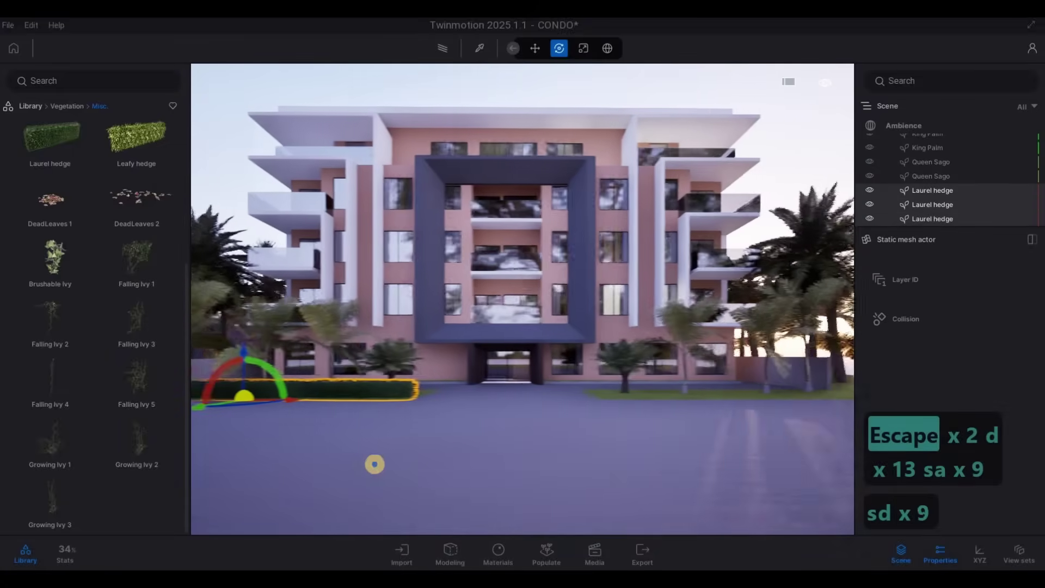
{"action": "key", "text": "s"}
{"action": "right_click_drag", "start_coordinate": [363, 476], "coordinate": [386, 391]}
{"action": "key", "text": "q"}
{"action": "key", "text": "w"}
{"action": "left_click_drag", "start_coordinate": [260, 370], "coordinate": [692, 441], "text": "alt"}
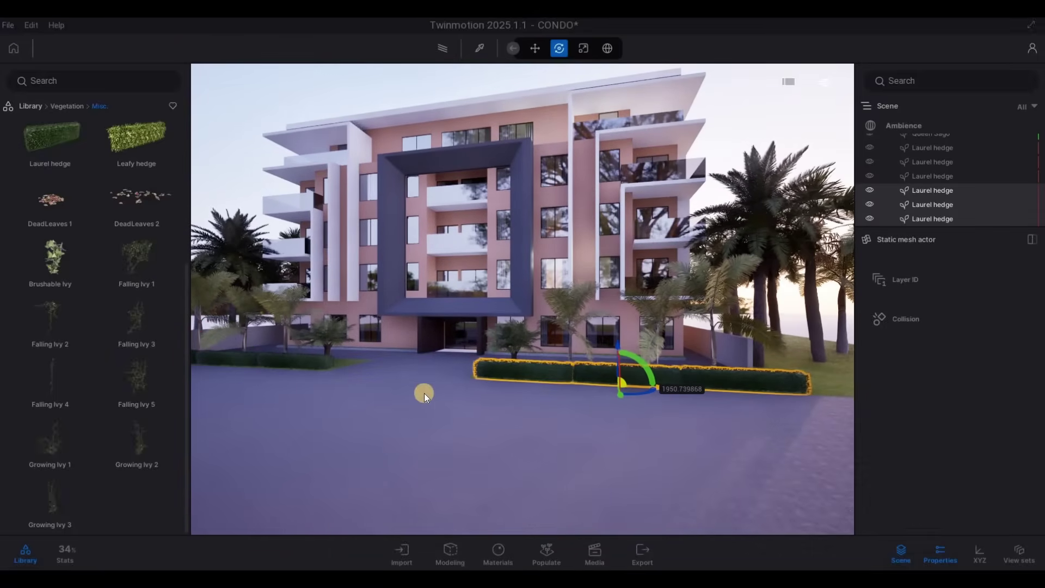
{"action": "left_click", "coordinate": [496, 360]}
Examine the hedge and lawn end beside the entrance driveway close up, and clear the hedge selection
{"action": "key", "text": "a"}
{"action": "key", "text": "a"}
{"action": "key", "text": "w"}
{"action": "key", "text": "s"}
{"action": "key", "text": "a"}
{"action": "key", "text": "a"}
{"action": "key", "text": "w"}
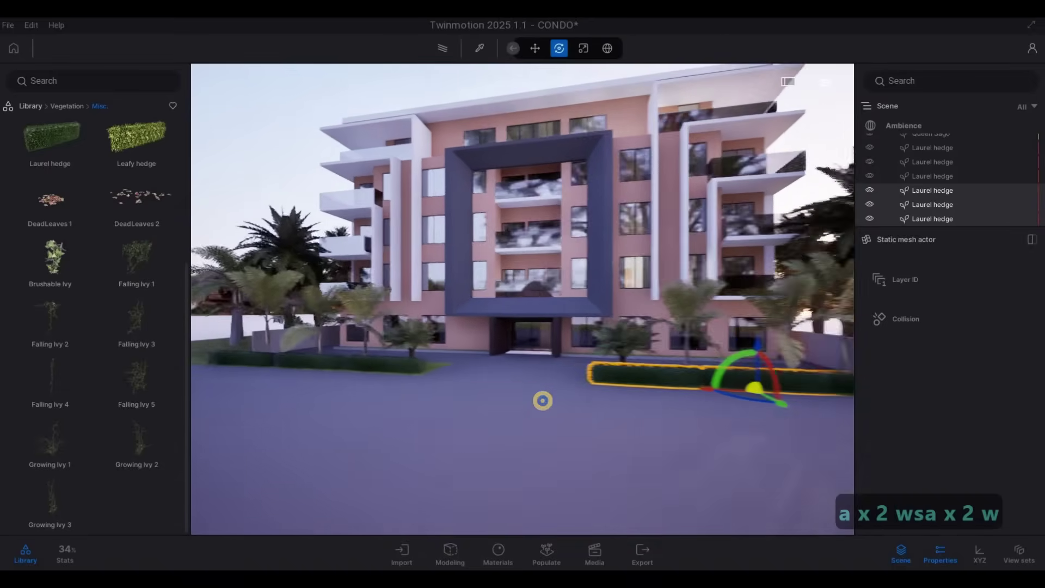
{"action": "key", "text": "e"}
{"action": "key", "text": "q"}
{"action": "key", "text": "a"}
{"action": "key", "text": "w"}
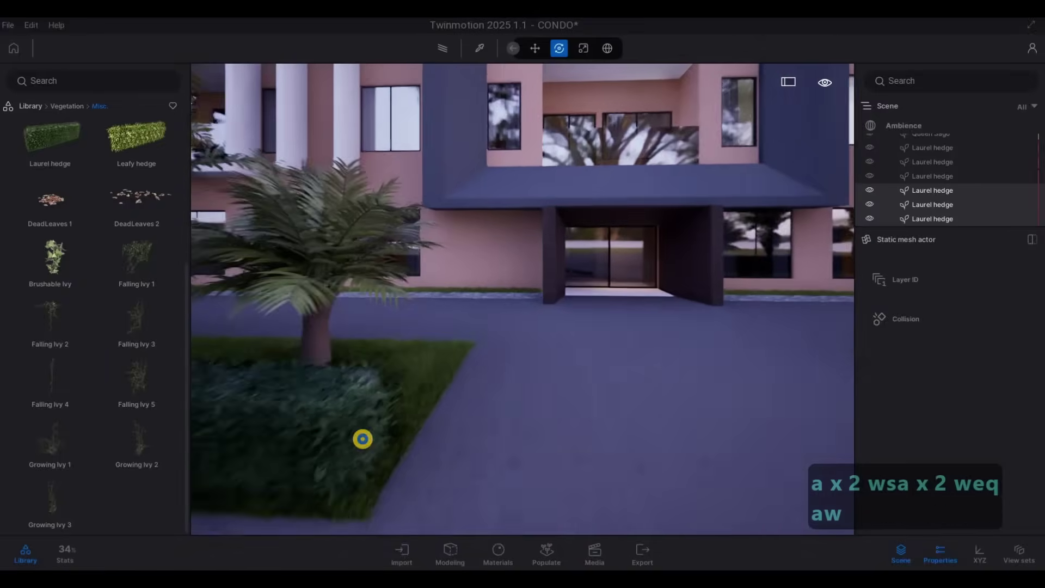
{"action": "key", "text": "w"}
{"action": "key", "text": "e"}
{"action": "key", "text": "w"}
{"action": "key", "text": "e"}
{"action": "key", "text": "s"}
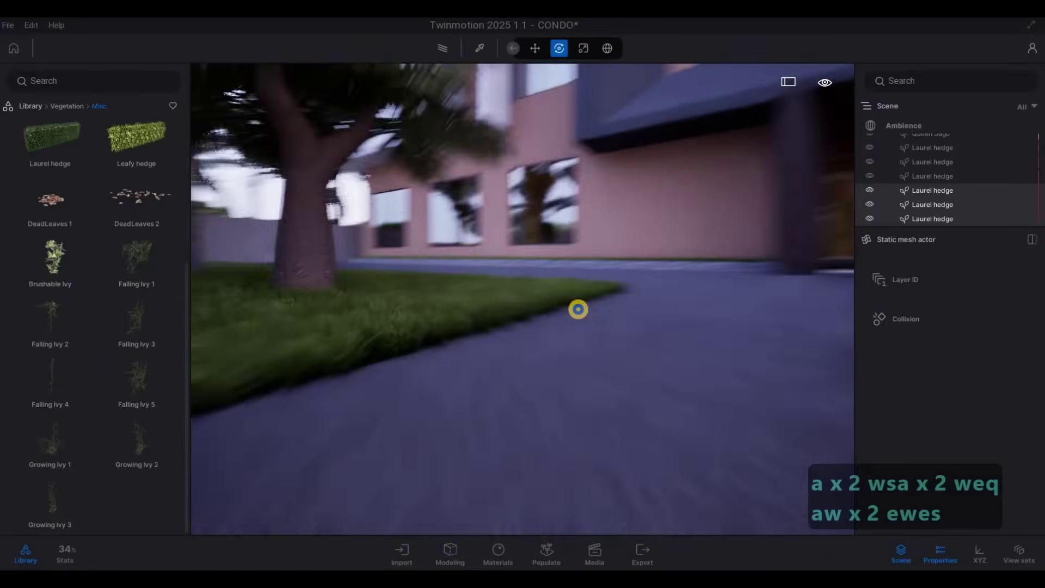
{"action": "key", "text": "d"}
{"action": "key", "text": "q"}
{"action": "key", "text": "s"}
{"action": "key", "text": "q"}
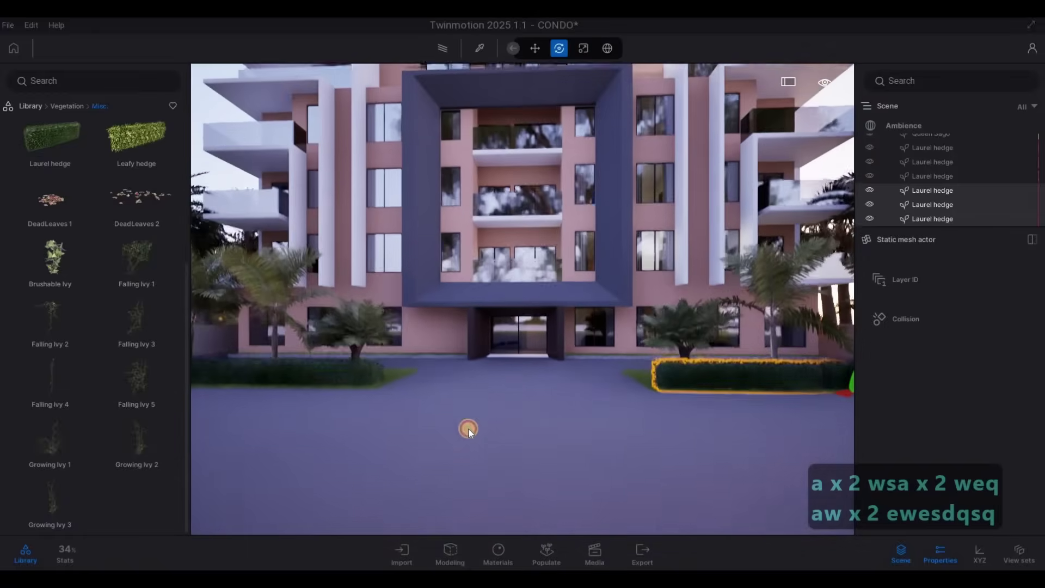
{"action": "key", "text": "Escape"}
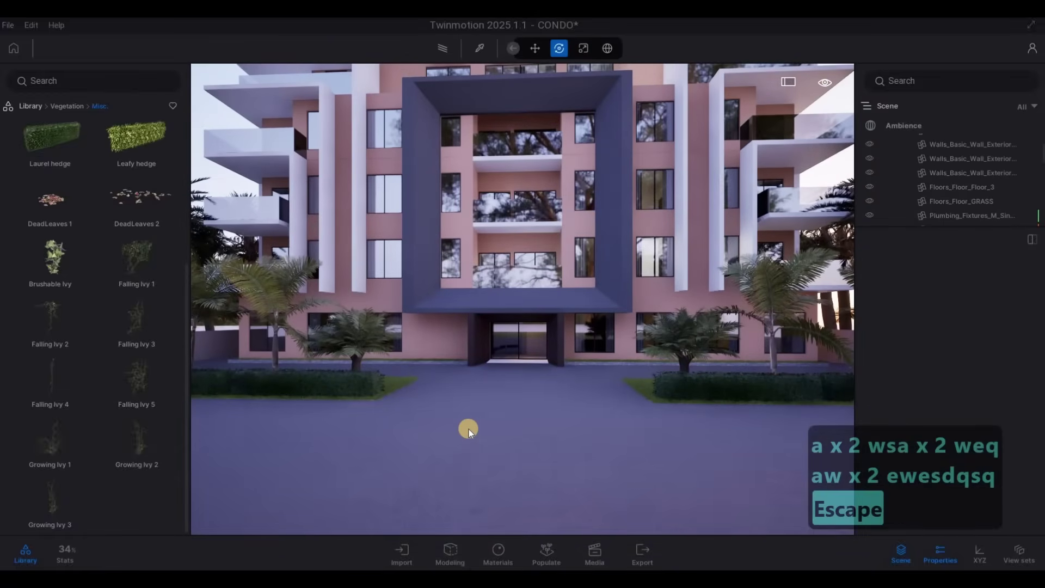
Inspect the right lawn's hedge and palms from the driveway, and then from farther back
{"action": "key", "text": "w"}
{"action": "right_click_drag", "start_coordinate": [490, 305], "coordinate": [776, 301]}
{"action": "key", "text": "d"}
{"action": "key", "text": "a"}
{"action": "right_click_drag", "start_coordinate": [245, 354], "coordinate": [573, 255]}
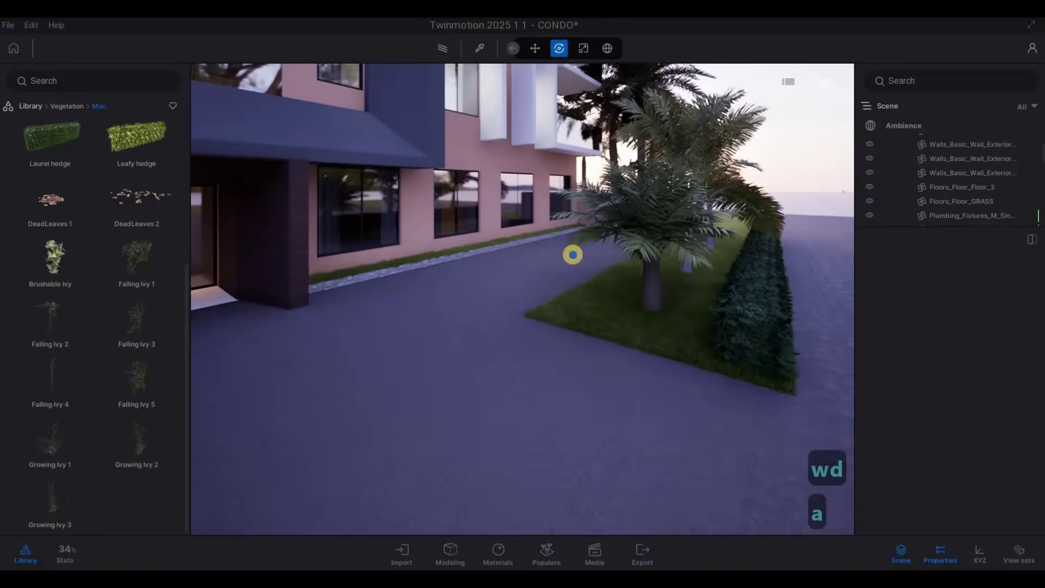
{"action": "key", "text": "d"}
{"action": "right_click_drag", "start_coordinate": [436, 255], "coordinate": [342, 226]}
{"action": "key", "text": "s"}
{"action": "key", "text": "a"}
{"action": "key", "text": "s"}
{"action": "key", "text": "a"}
{"action": "key", "text": "s"}
{"action": "key", "text": "a"}
{"action": "key", "text": "s"}
{"action": "key", "text": "a"}
{"action": "key", "text": "s"}
{"action": "key", "text": "a"}
{"action": "key", "text": "s"}
{"action": "key", "text": "a"}
{"action": "key", "text": "s"}
{"action": "left_click_drag", "start_coordinate": [342, 226], "coordinate": [374, 227]}
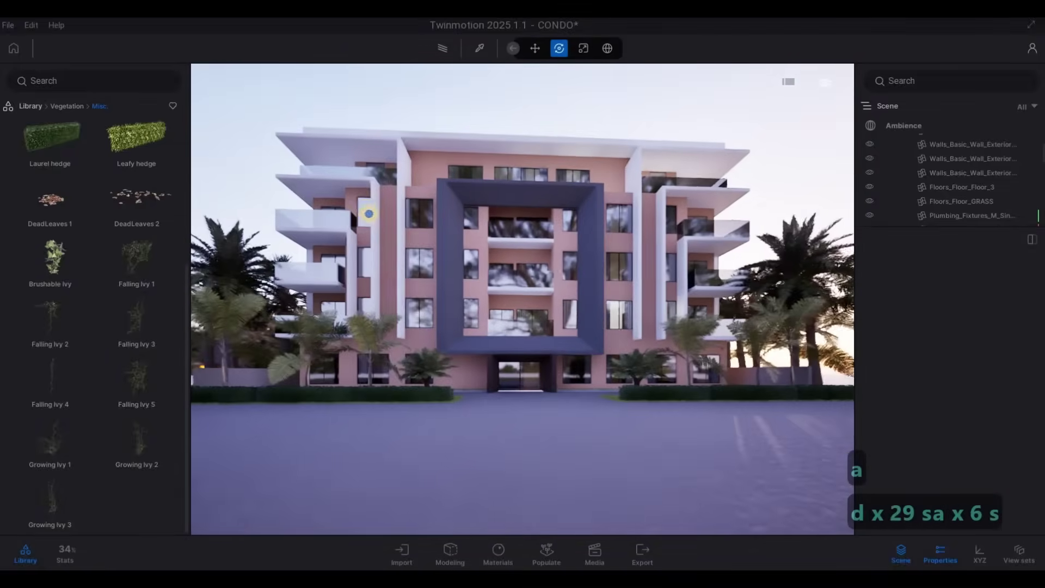
Review the whole front facade with its palms and hedges in a centred frontal view
{"action": "key", "text": "d"}
{"action": "key", "text": "w"}
{"action": "key", "text": "d"}
{"action": "key", "text": "w"}
{"action": "scroll", "coordinate": [361, 205], "scroll_direction": "up", "scroll_amount": 2}
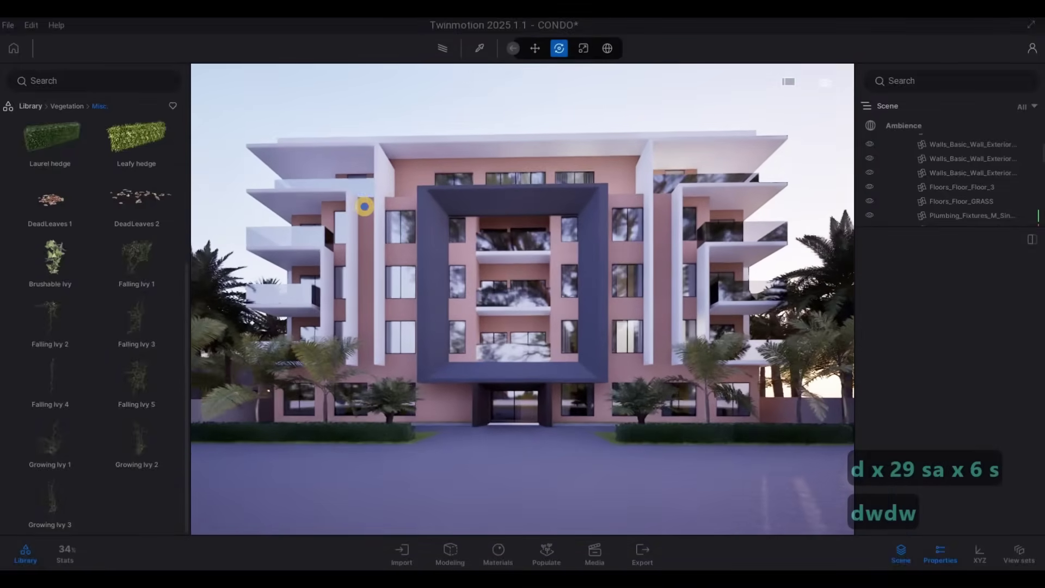
{"action": "scroll", "coordinate": [360, 204], "scroll_direction": "up", "scroll_amount": 1}
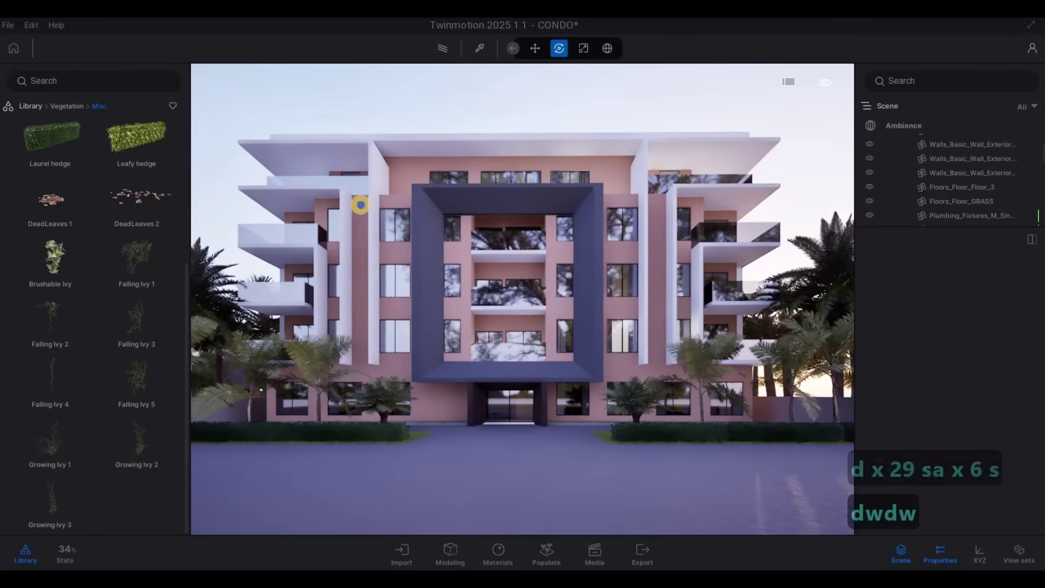
{"action": "key", "text": "a"}
{"action": "key", "text": "d"}
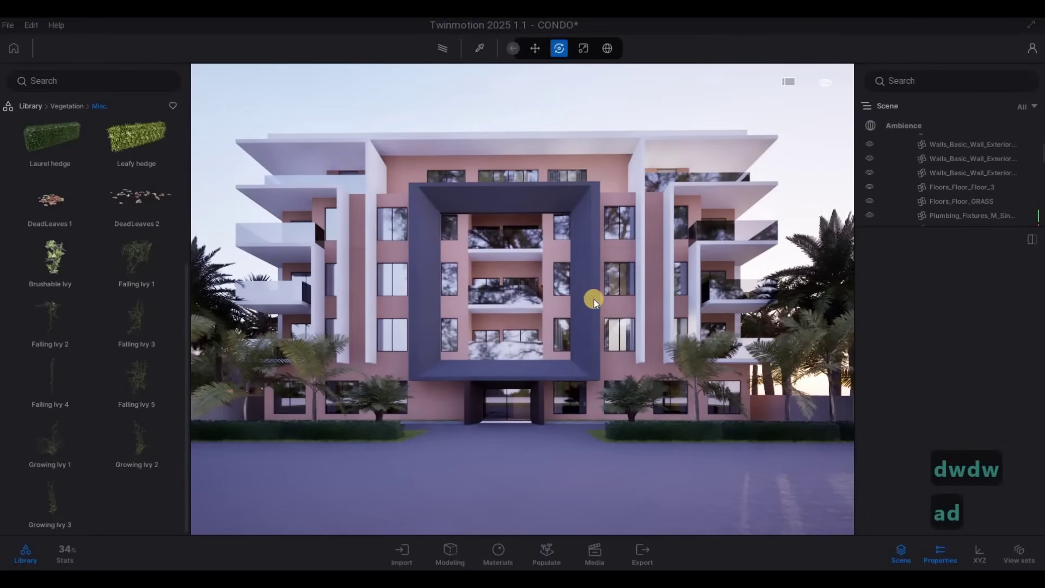
{"action": "key", "text": "a"}
{"action": "key", "text": "w"}
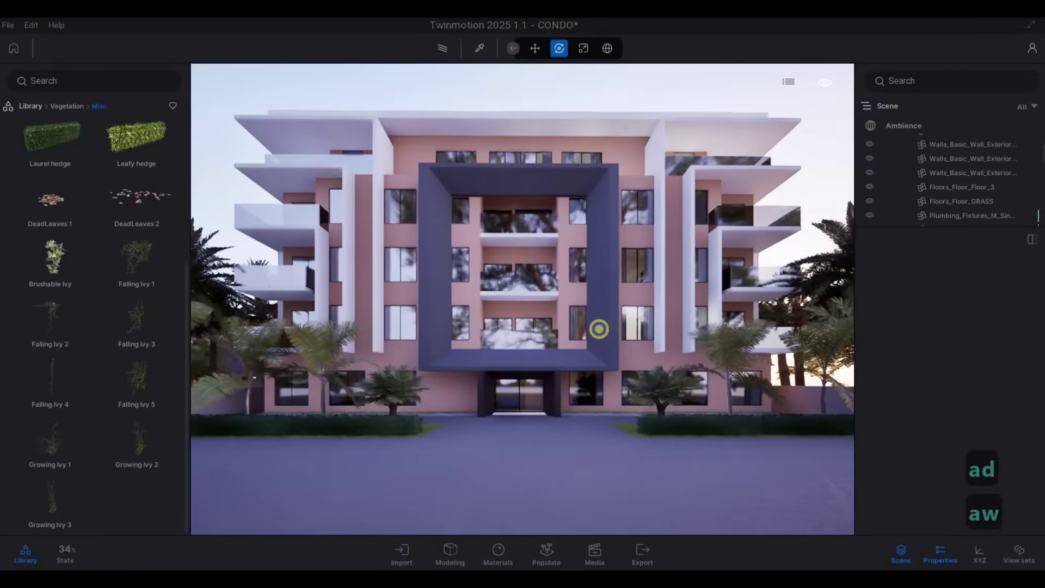
{"action": "key", "text": "s"}
{"action": "key", "text": "d"}
{"action": "key", "text": "a"}
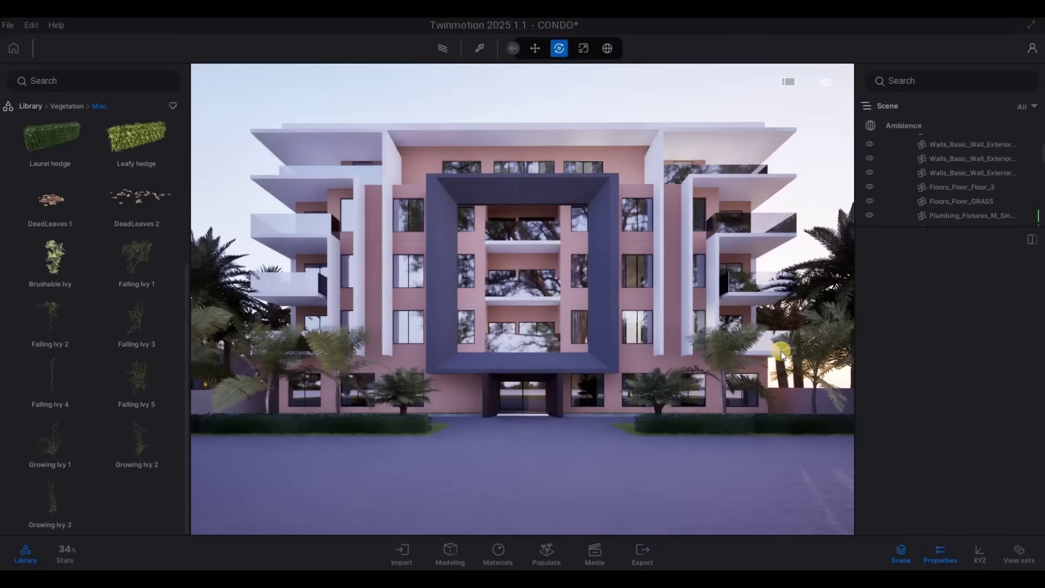
Set the rotation of the ambience's Sunset Fairway sky to 360°
{"action": "left_click", "coordinate": [905, 130]}
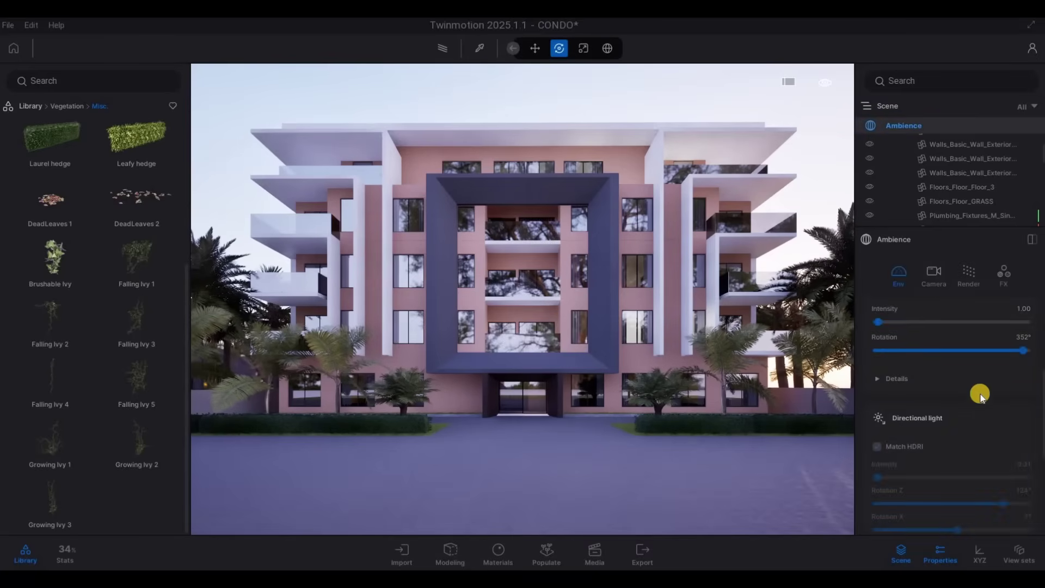
{"action": "scroll", "coordinate": [969, 441], "scroll_direction": "down", "scroll_amount": 3}
{"action": "scroll", "coordinate": [960, 439], "scroll_direction": "up", "scroll_amount": 5}
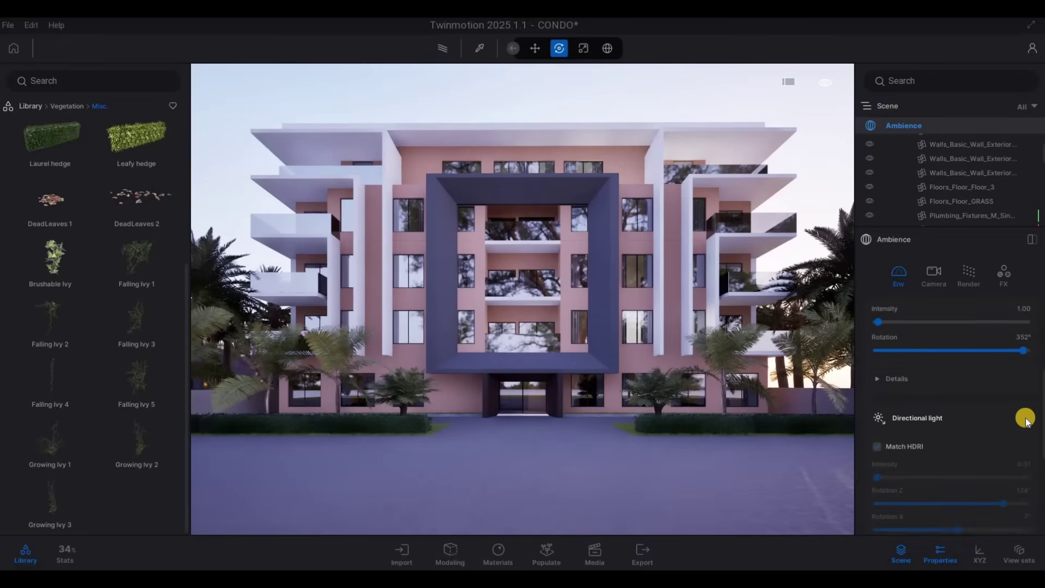
{"action": "mouse_move", "coordinate": [1025, 418]}
{"action": "left_mouse_down"}
{"action": "mouse_move", "coordinate": [1041, 423]}
{"action": "mouse_move", "coordinate": [1003, 422]}
{"action": "mouse_move", "coordinate": [1033, 429]}
{"action": "left_mouse_up"}
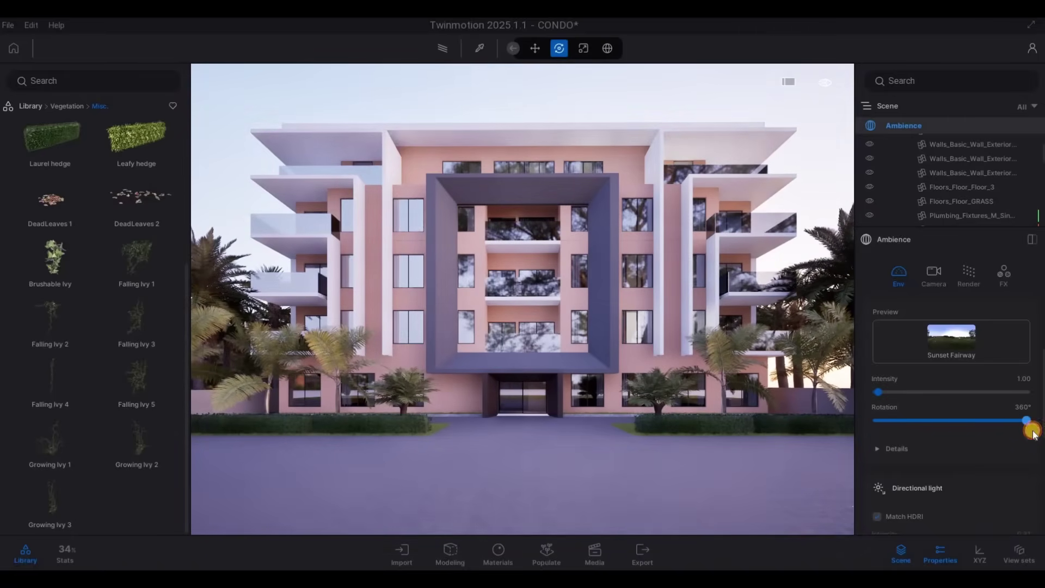
{"action": "key", "text": "Escape"}
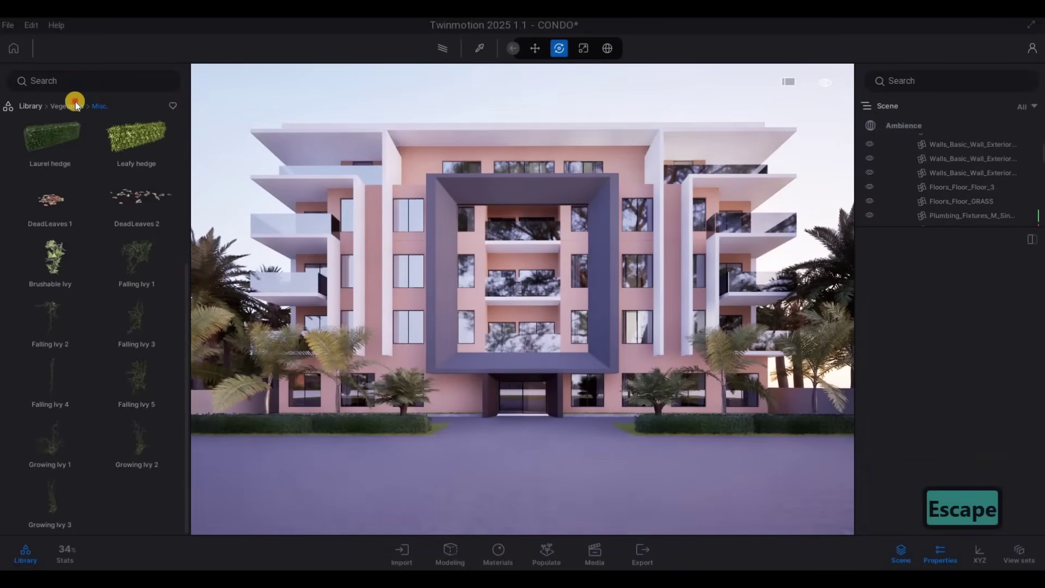
Choose King Palm, Canary Date Palm and Palmetto together from the vegetation trees for the lawn across the road
{"action": "key", "text": "s"}
{"action": "key", "text": "q"}
{"action": "right_click_drag", "start_coordinate": [707, 282], "coordinate": [767, 299]}
{"action": "key", "text": "a"}
{"action": "key", "text": "a"}
{"action": "key", "text": "a"}
{"action": "key", "text": "a"}
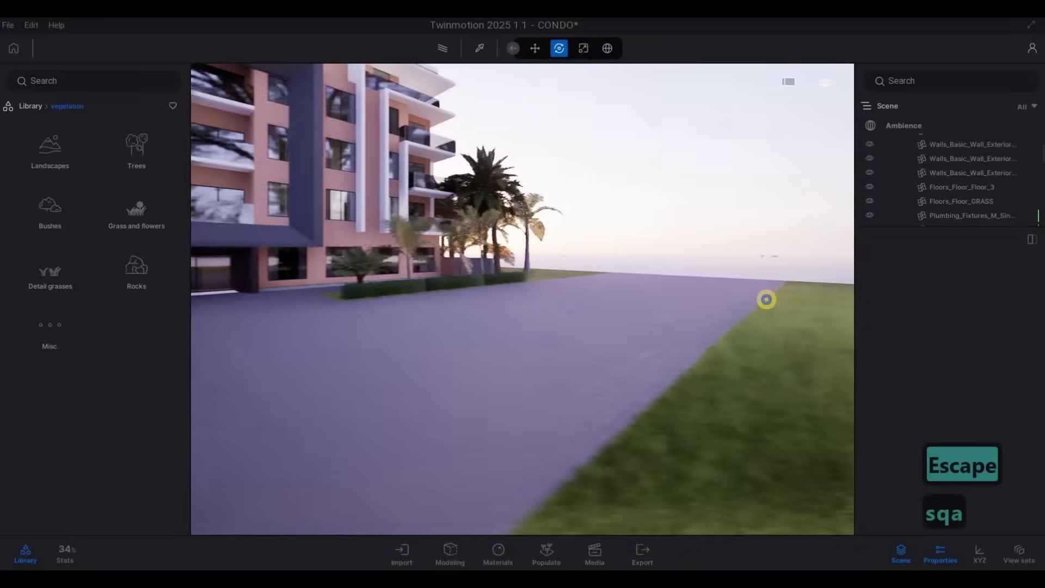
{"action": "right_click_drag", "start_coordinate": [414, 240], "coordinate": [467, 251]}
{"action": "key", "text": "s"}
{"action": "key", "text": "q"}
{"action": "key", "text": "s"}
{"action": "key", "text": "a"}
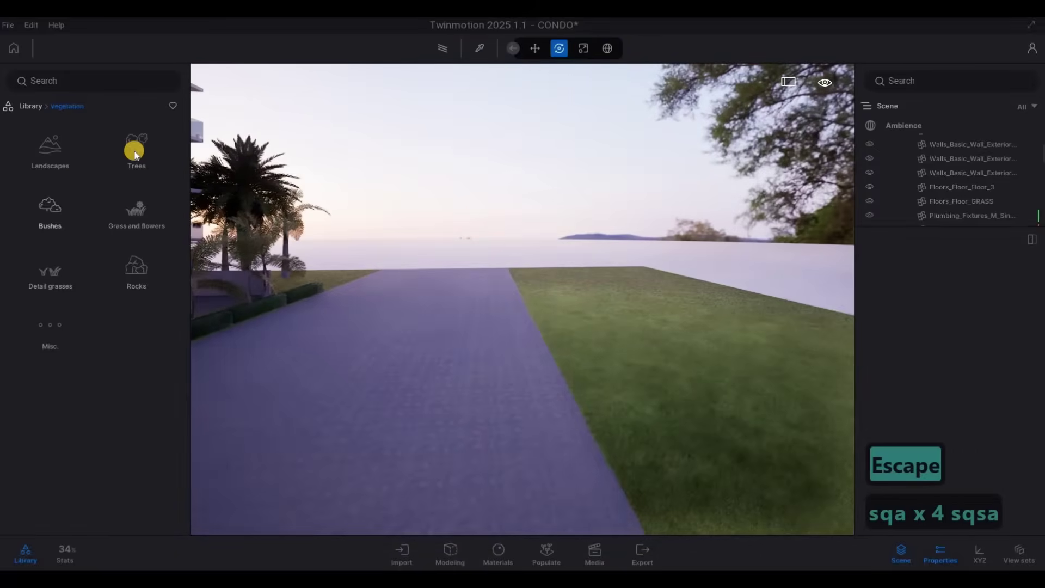
{"action": "left_click", "coordinate": [135, 154]}
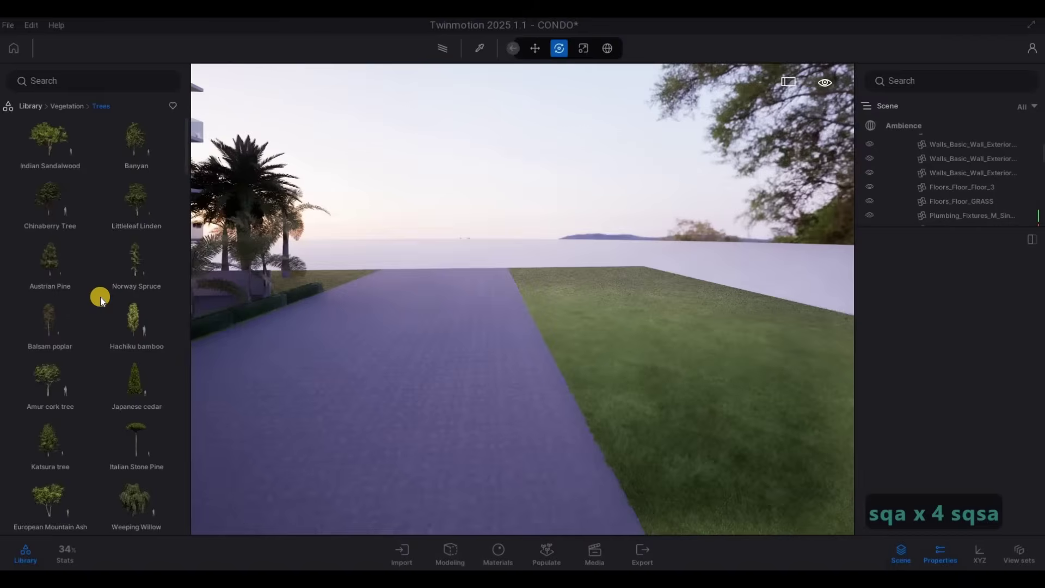
{"action": "scroll", "coordinate": [164, 207], "scroll_direction": "down", "scroll_amount": 3}
{"action": "left_click_drag", "start_coordinate": [184, 158], "coordinate": [212, 407]}
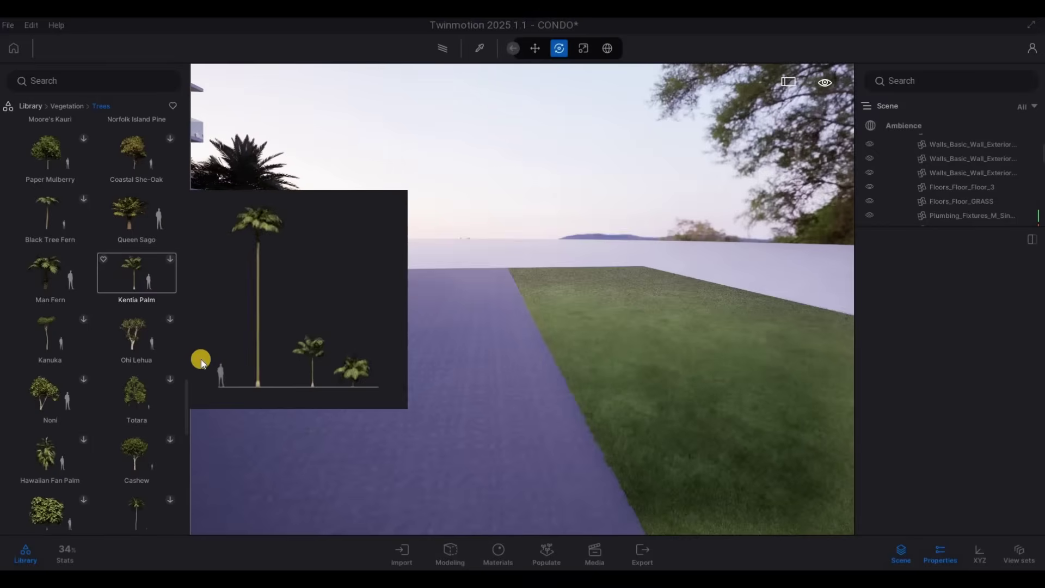
{"action": "left_click_drag", "start_coordinate": [190, 381], "coordinate": [204, 296]}
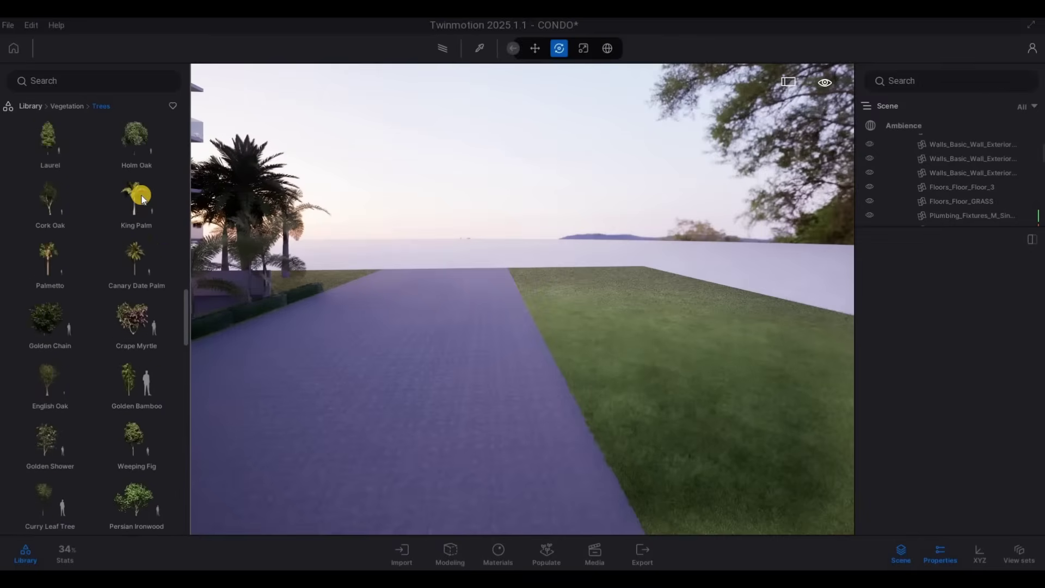
{"action": "left_click", "coordinate": [134, 262]}
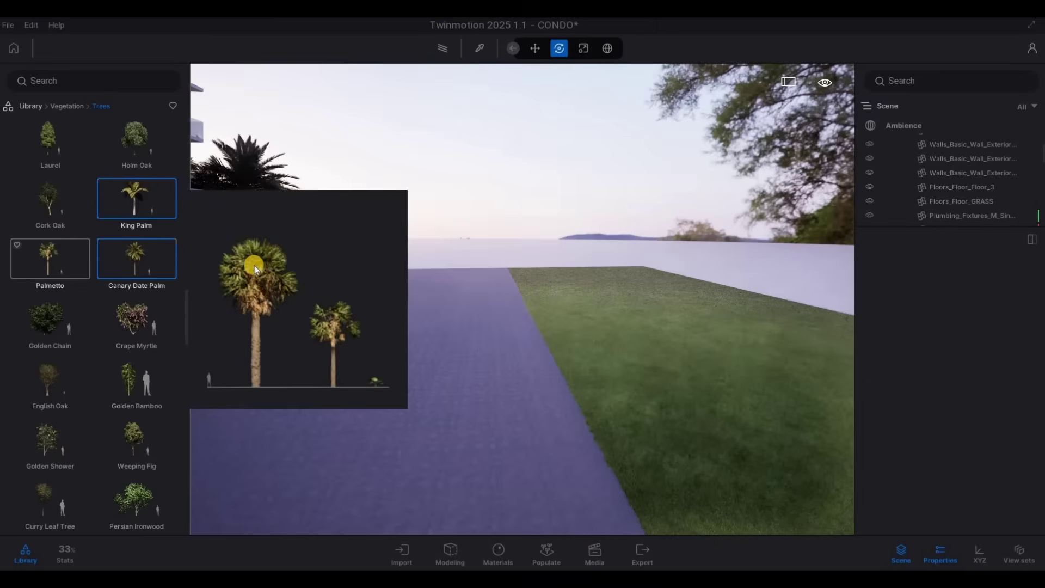
Scatter a first mixed group of the chosen palms over the far end of the lawn across the road
{"action": "left_click_drag", "start_coordinate": [464, 298], "coordinate": [571, 279]}
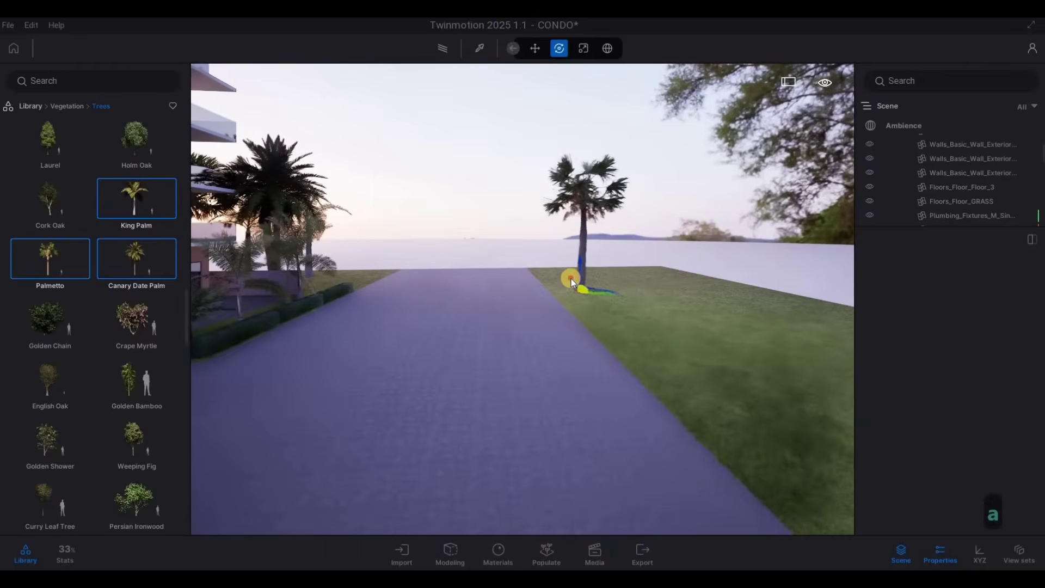
{"action": "left_click", "coordinate": [627, 283]}
{"action": "left_click", "coordinate": [690, 283]}
{"action": "left_click", "coordinate": [640, 302]}
{"action": "left_click", "coordinate": [608, 315]}
{"action": "left_click", "coordinate": [753, 321]}
Plant more of the mixed palms across the middle stretch of the lawn across the road
{"action": "key", "text": "s"}
{"action": "key", "text": "d"}
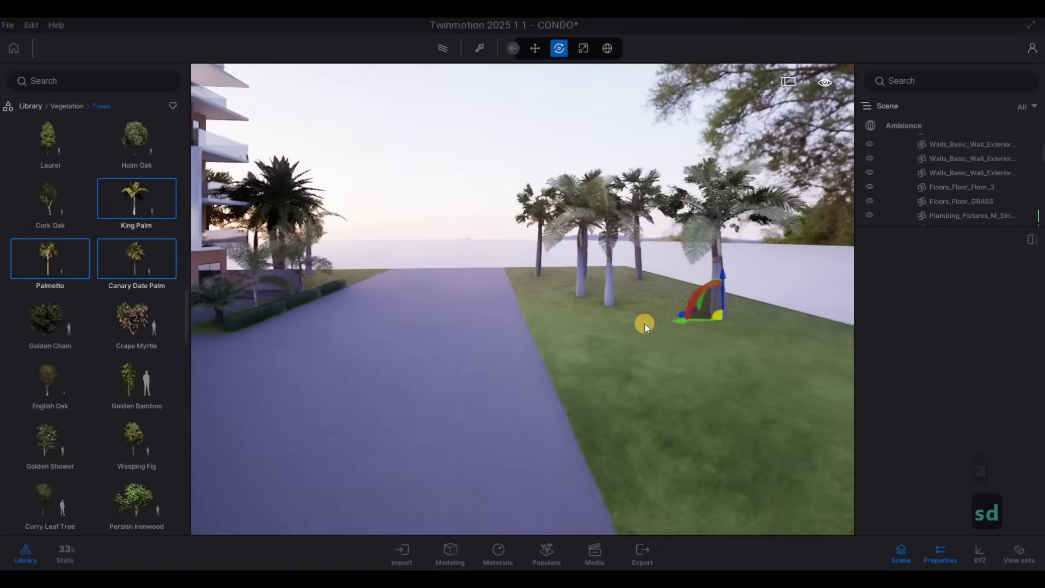
{"action": "key", "text": "s"}
{"action": "key", "text": "d"}
{"action": "left_click", "coordinate": [595, 376]}
{"action": "left_click", "coordinate": [635, 345]}
{"action": "key", "text": "s"}
{"action": "key", "text": "d"}
{"action": "left_click", "coordinate": [691, 348]}
{"action": "left_click", "coordinate": [571, 351]}
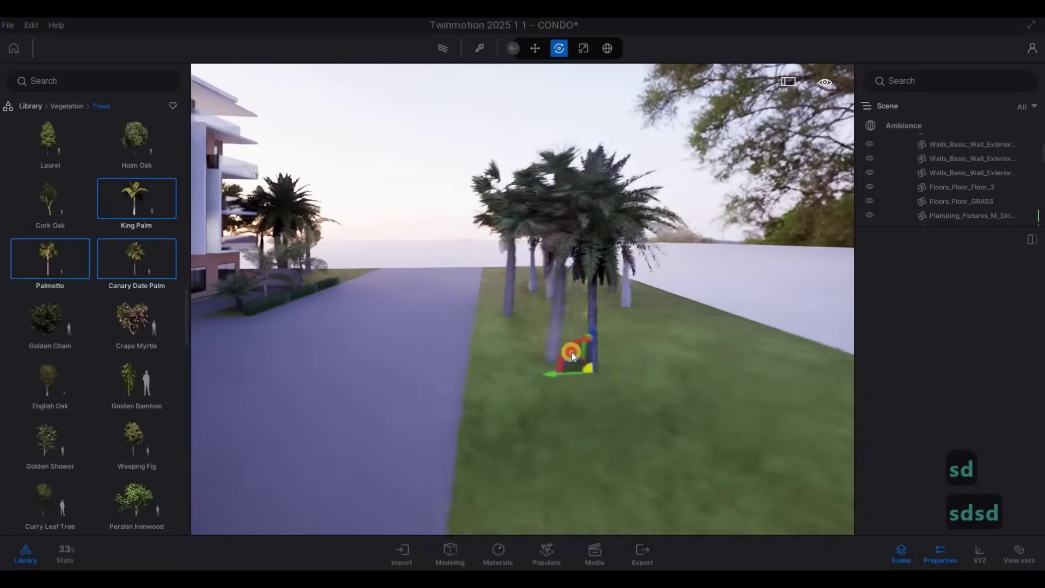
{"action": "left_click", "coordinate": [522, 330]}
Extend the mixed palm planting over the near part of the lawn across the road, and finish placing trees
{"action": "key", "text": "s"}
{"action": "key", "text": "d"}
{"action": "key", "text": "s"}
{"action": "key", "text": "d"}
{"action": "key", "text": "s"}
{"action": "key", "text": "d"}
{"action": "key", "text": "s"}
{"action": "key", "text": "d"}
{"action": "key", "text": "s"}
{"action": "key", "text": "d"}
{"action": "key", "text": "s"}
{"action": "key", "text": "d"}
{"action": "key", "text": "s"}
{"action": "key", "text": "d"}
{"action": "key", "text": "s"}
{"action": "key", "text": "d"}
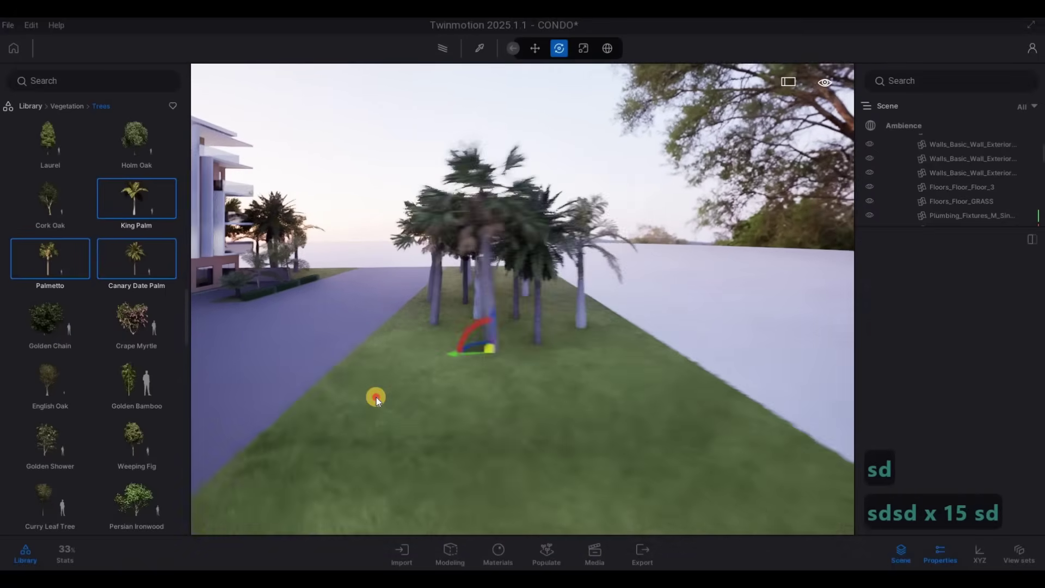
{"action": "key", "text": "a"}
{"action": "key", "text": "s"}
{"action": "key", "text": "a"}
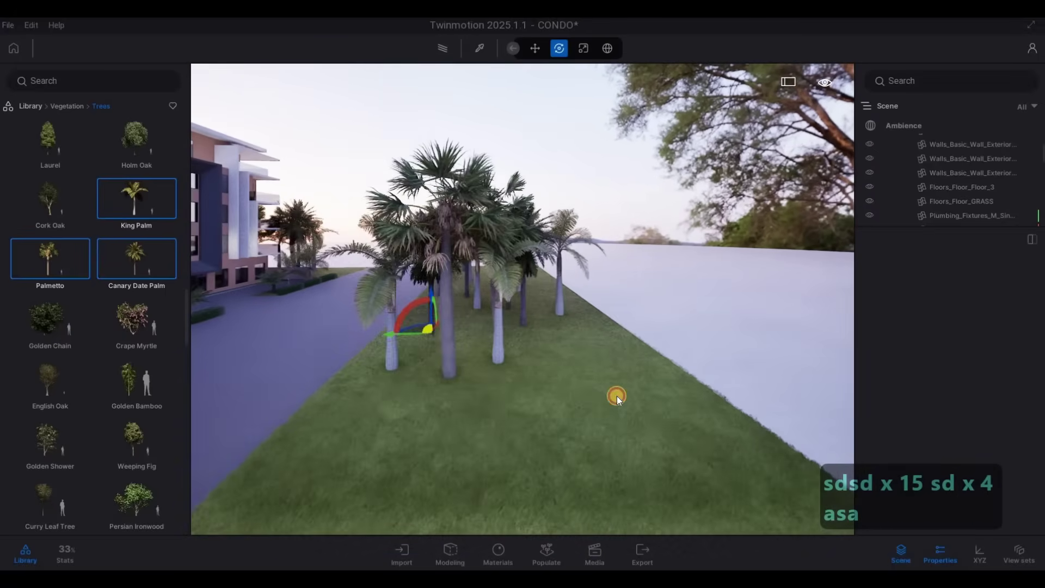
{"action": "key", "text": "s"}
{"action": "key", "text": "s"}
{"action": "key", "text": "s"}
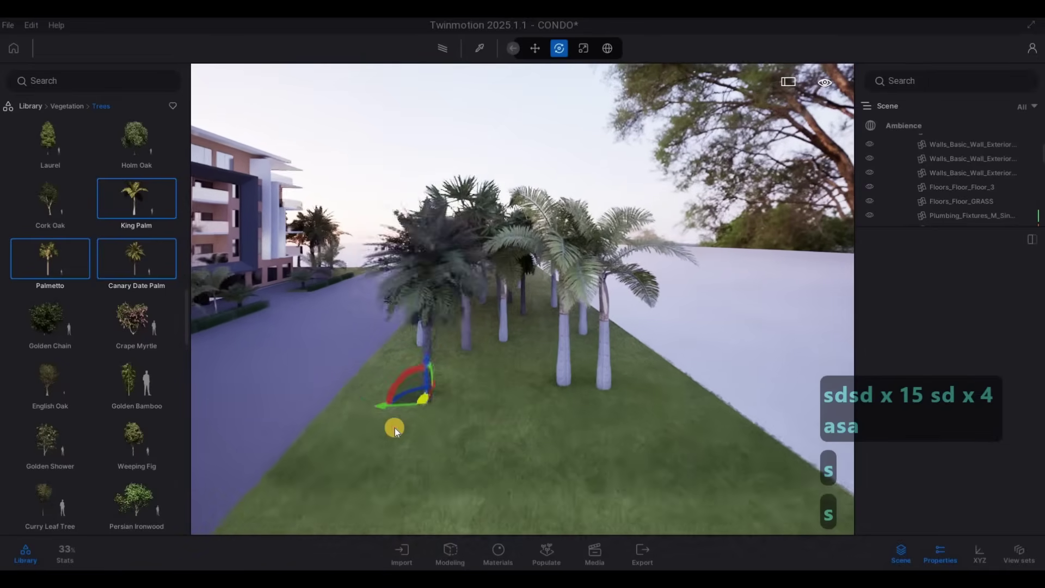
{"action": "left_click", "coordinate": [494, 454]}
{"action": "left_click", "coordinate": [639, 455]}
{"action": "left_click", "coordinate": [678, 455]}
{"action": "key", "text": "Escape"}
Examine the new palm grove by moving through it along the road towards the building
{"action": "key", "text": "w"}
{"action": "key", "text": "w"}
{"action": "key", "text": "w"}
{"action": "key", "text": "w"}
{"action": "key", "text": "w"}
{"action": "key", "text": "w"}
{"action": "key", "text": "w"}
{"action": "key", "text": "w"}
{"action": "key", "text": "w"}
{"action": "key", "text": "w"}
{"action": "key", "text": "w"}
{"action": "key", "text": "w"}
{"action": "key", "text": "w"}
{"action": "key", "text": "w"}
{"action": "key", "text": "w"}
{"action": "key", "text": "w"}
{"action": "key", "text": "w"}
{"action": "key", "text": "w"}
{"action": "key", "text": "w"}
{"action": "key", "text": "w"}
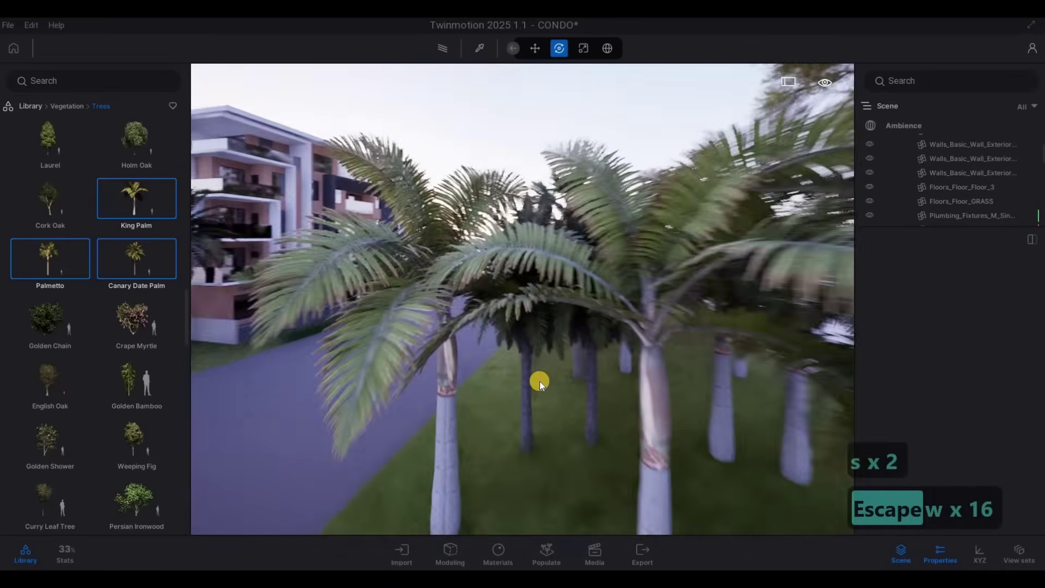
{"action": "key", "text": "w"}
{"action": "key", "text": "w"}
{"action": "key", "text": "w"}
{"action": "key", "text": "w"}
{"action": "key", "text": "w"}
{"action": "key", "text": "w"}
{"action": "key", "text": "w"}
{"action": "key", "text": "w"}
{"action": "key", "text": "w"}
{"action": "key", "text": "w"}
{"action": "key", "text": "w"}
{"action": "key", "text": "w"}
{"action": "key", "text": "w"}
{"action": "key", "text": "w"}
{"action": "key", "text": "w"}
{"action": "key", "text": "w"}
{"action": "key", "text": "w"}
{"action": "key", "text": "w"}
{"action": "key", "text": "w"}
{"action": "key", "text": "w"}
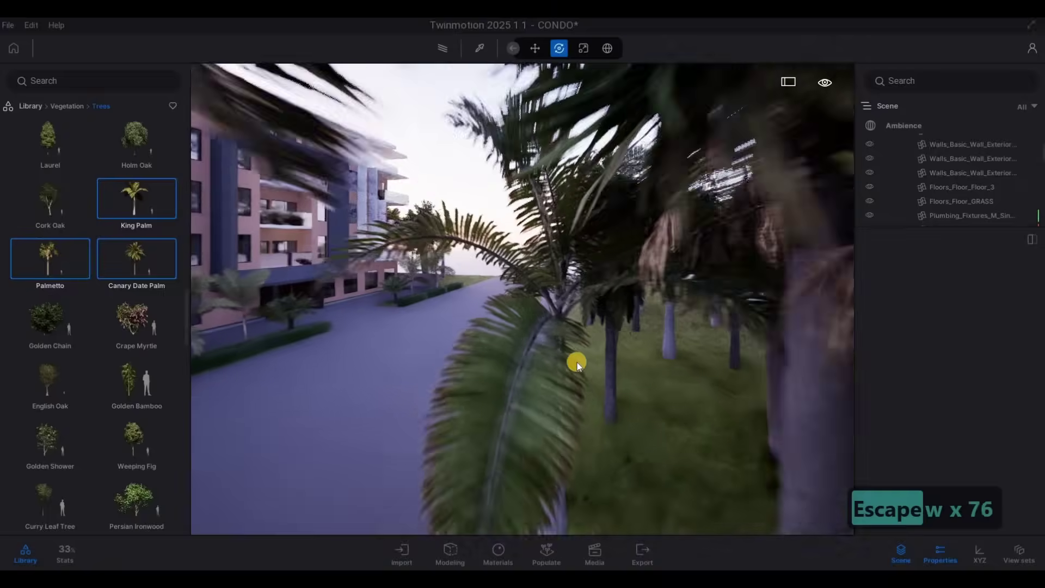
{"action": "key", "text": "w"}
{"action": "key", "text": "w"}
{"action": "key", "text": "w"}
{"action": "key", "text": "w"}
{"action": "key", "text": "a"}
Frame the whole front facade with its palms and hedges in a centred frontal view across the driveway
{"action": "key", "text": "d"}
{"action": "key", "text": "d"}
{"action": "key", "text": "d"}
{"action": "key", "text": "d"}
{"action": "key", "text": "d"}
{"action": "key", "text": "d"}
{"action": "key", "text": "d"}
{"action": "key", "text": "d"}
{"action": "key", "text": "d"}
{"action": "key", "text": "d"}
{"action": "key", "text": "d"}
{"action": "key", "text": "d"}
{"action": "key", "text": "d"}
{"action": "key", "text": "d"}
{"action": "key", "text": "d"}
{"action": "key", "text": "d"}
{"action": "key", "text": "d"}
{"action": "key", "text": "d"}
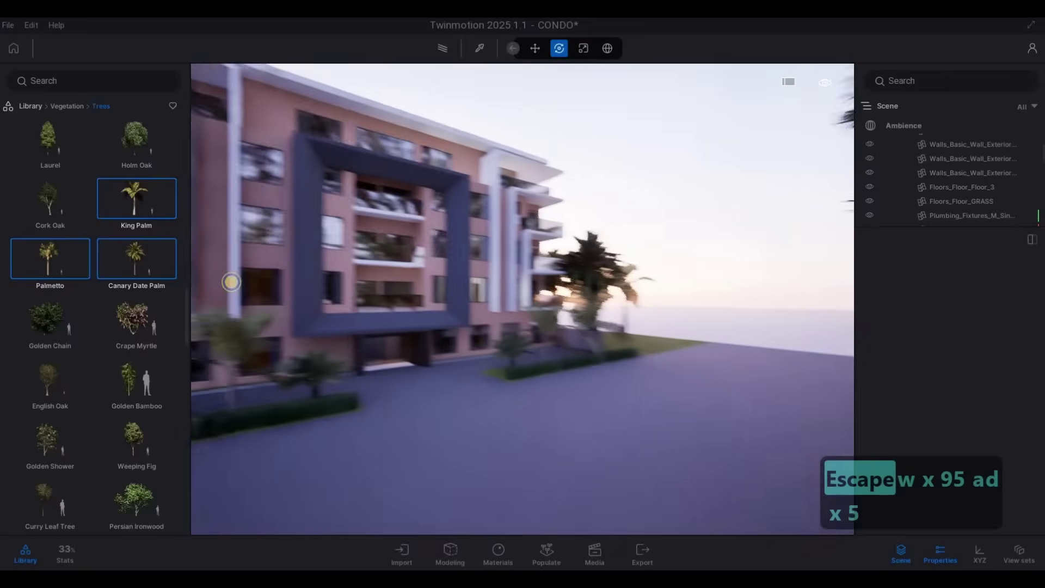
{"action": "key", "text": "d"}
{"action": "key", "text": "d"}
{"action": "key", "text": "d"}
{"action": "key", "text": "s"}
{"action": "key", "text": "a"}
{"action": "key", "text": "w"}
{"action": "key", "text": "e"}
{"action": "key", "text": "s"}
{"action": "key", "text": "d"}
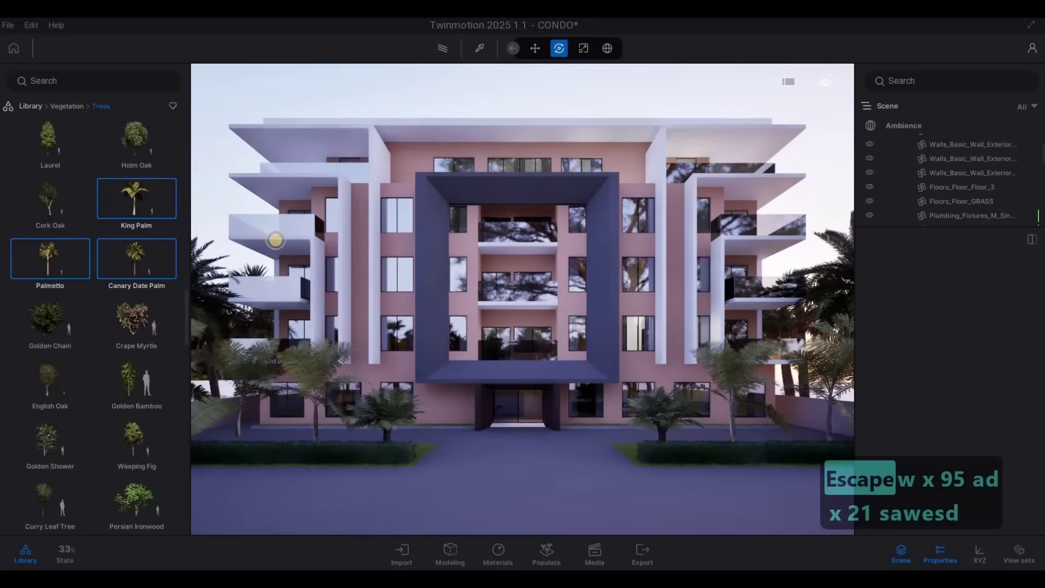
{"action": "key", "text": "w"}
{"action": "key", "text": "s"}
{"action": "key", "text": "w"}
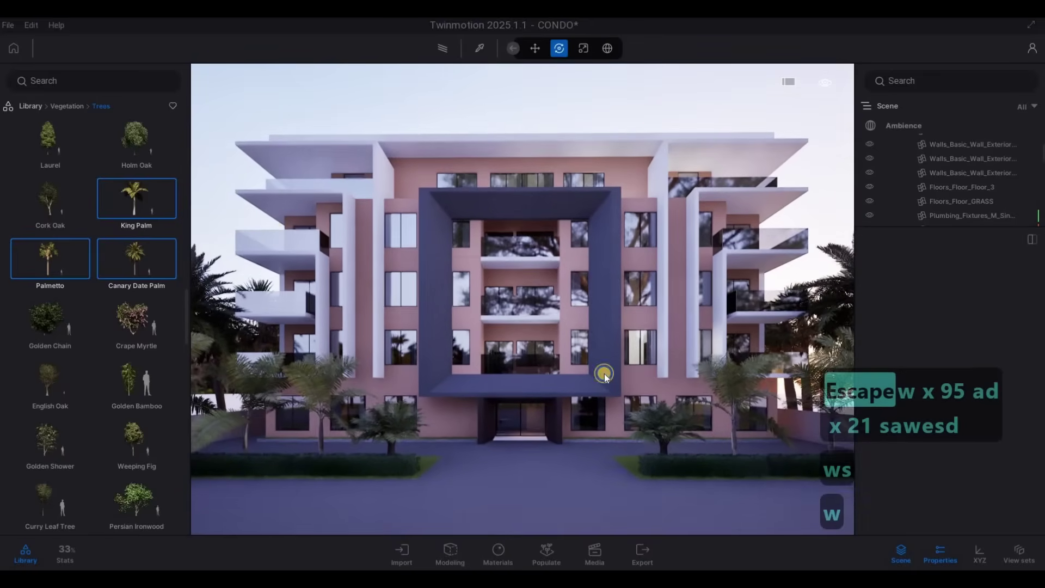
{"action": "key", "text": "s"}
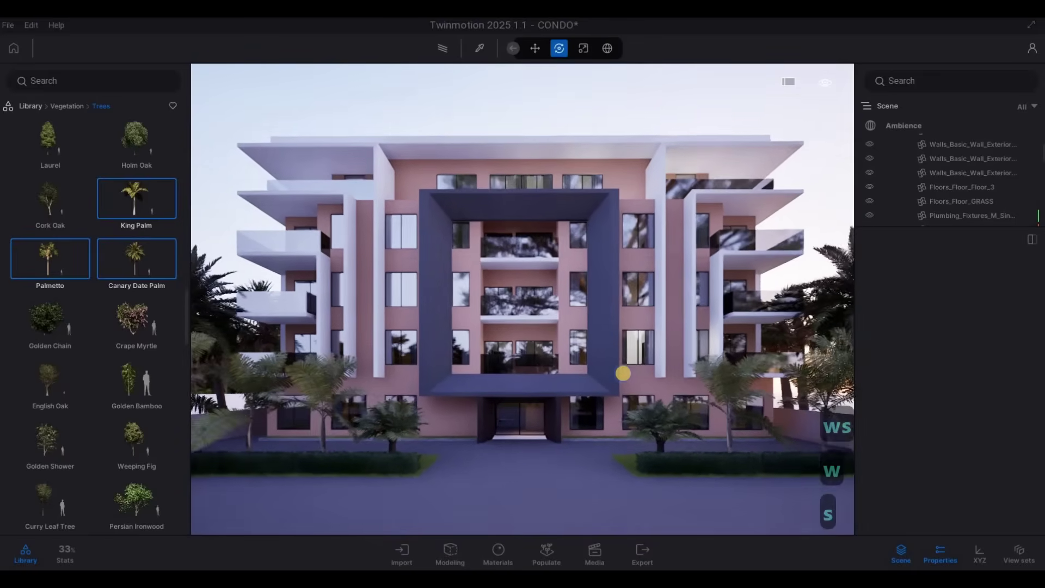
{"action": "key", "text": "e"}
{"action": "right_click_drag", "start_coordinate": [625, 374], "coordinate": [624, 356]}
{"action": "key", "text": "w"}
{"action": "key", "text": "e"}
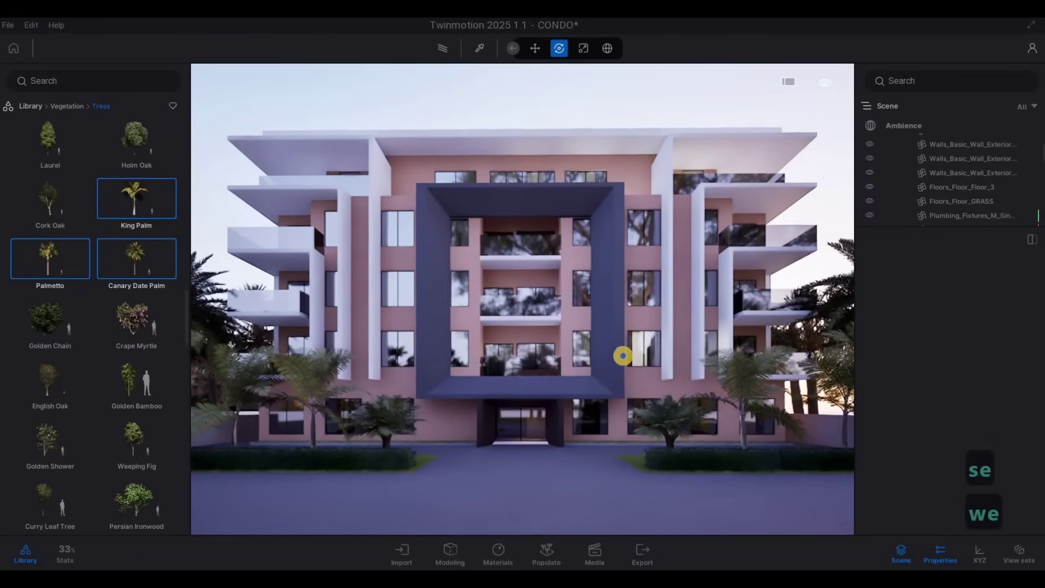
{"action": "key", "text": "w"}
{"action": "key", "text": "a"}
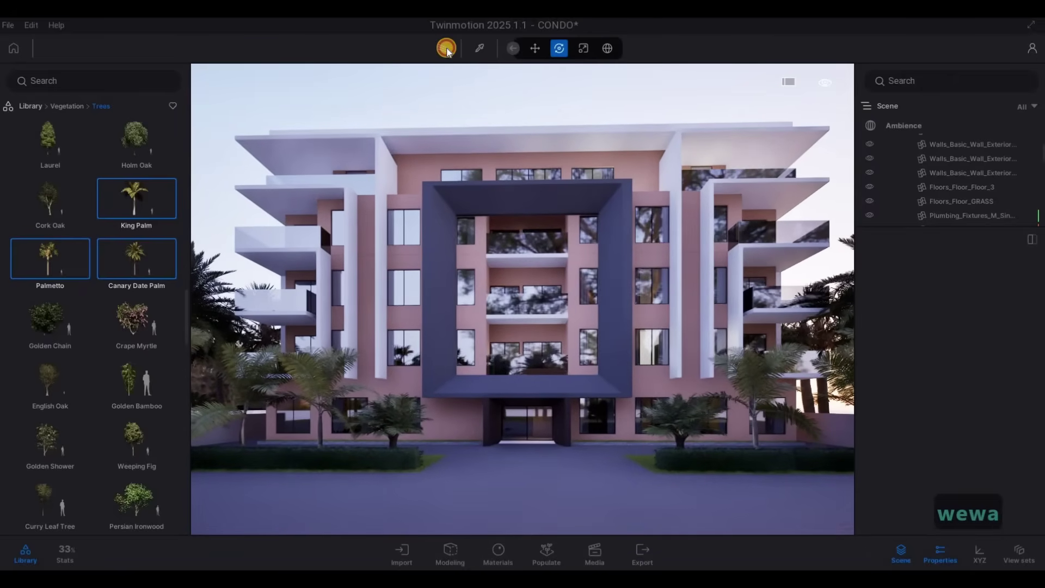
Turn on the Path tracer for the frontal facade view and set its quality to Low
{"action": "left_click", "coordinate": [445, 52]}
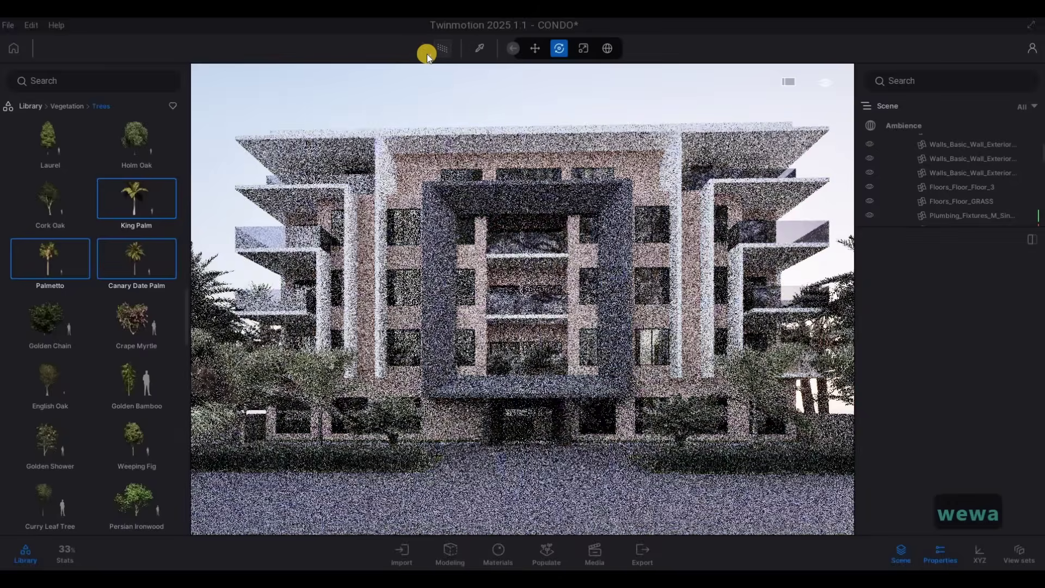
{"action": "left_click", "coordinate": [428, 52]}
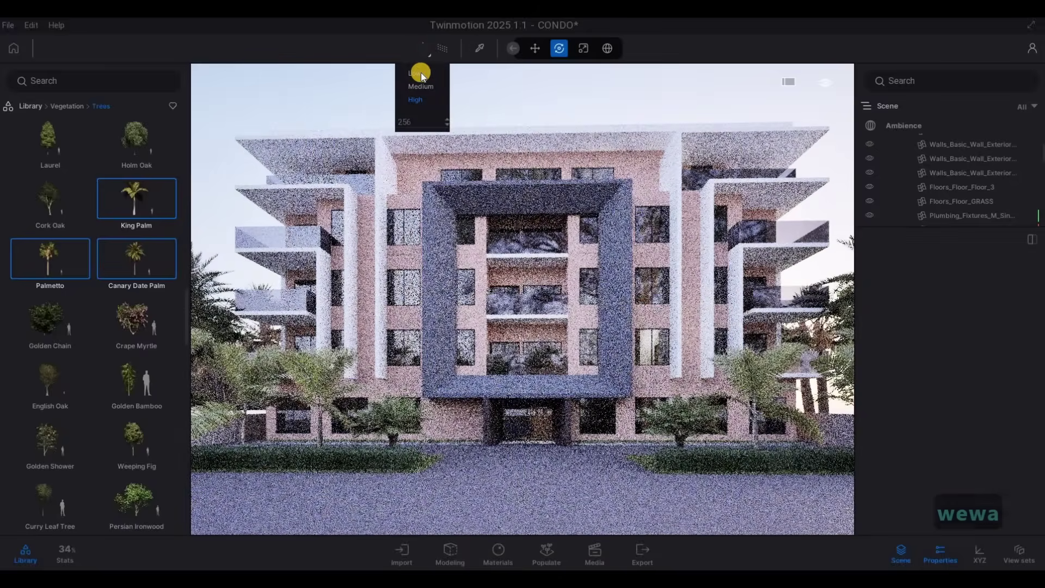
{"action": "left_click", "coordinate": [422, 73]}
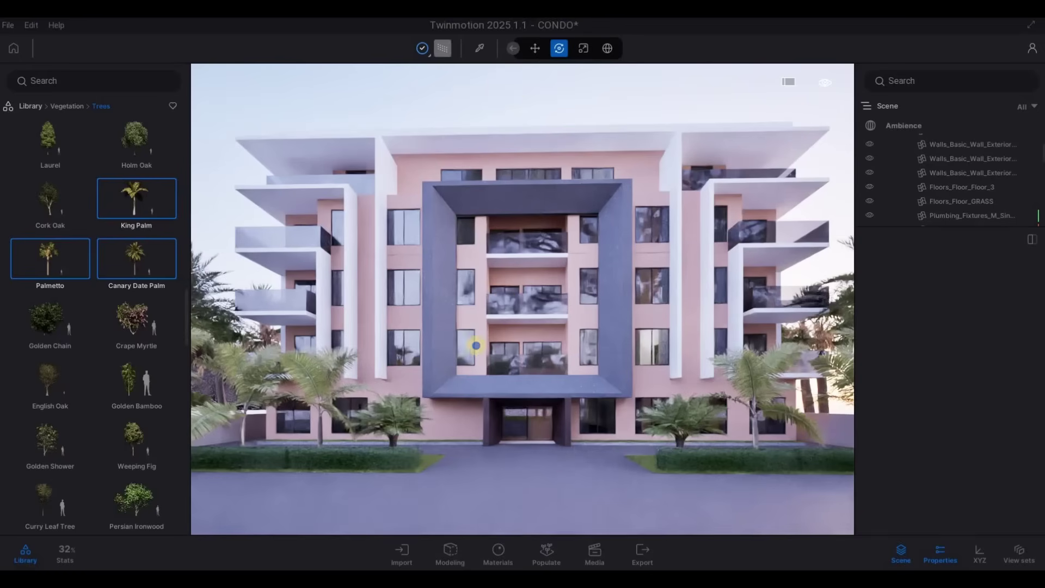
Examine the main entrance and the adjacent palms and hedge up close from the driveway
{"action": "key", "text": "w"}
{"action": "key", "text": "e"}
{"action": "key", "text": "d"}
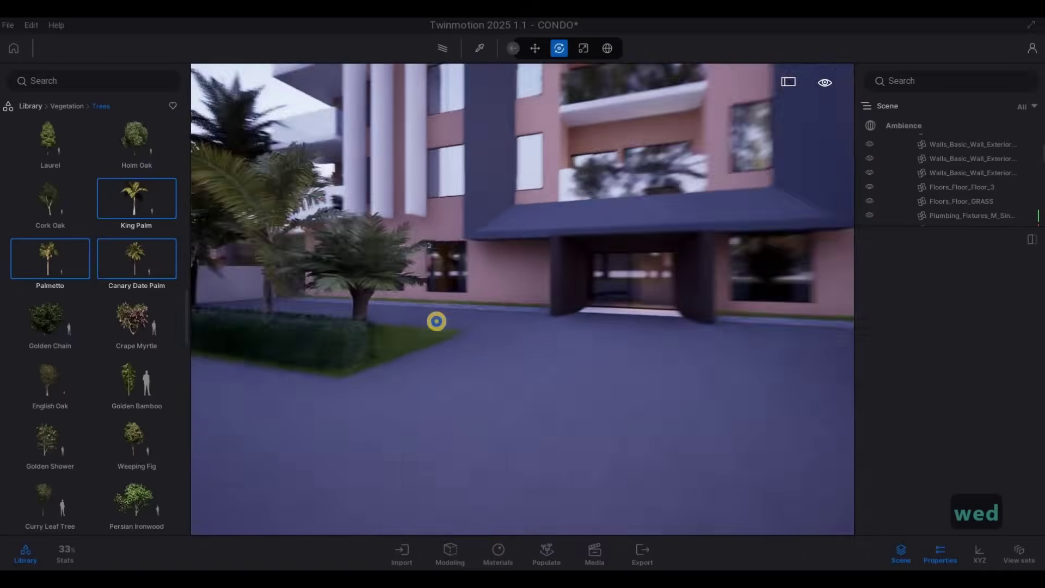
{"action": "key", "text": "q"}
{"action": "key", "text": "w"}
{"action": "key", "text": "s"}
{"action": "key", "text": "s"}
{"action": "key", "text": "s"}
{"action": "key", "text": "s"}
{"action": "key", "text": "s"}
{"action": "key", "text": "s"}
{"action": "key", "text": "s"}
{"action": "key", "text": "s"}
{"action": "key", "text": "d"}
Reframe the front facade in a centred frontal view, with the entrance in the middle and palms and hedges on both sides
{"action": "right_click_drag", "start_coordinate": [701, 209], "coordinate": [468, 213]}
{"action": "key", "text": "s"}
{"action": "key", "text": "d"}
{"action": "key", "text": "d"}
{"action": "key", "text": "d"}
{"action": "key", "text": "d"}
{"action": "key", "text": "d"}
{"action": "key", "text": "d"}
{"action": "key", "text": "d"}
{"action": "key", "text": "w"}
{"action": "left_click_drag", "start_coordinate": [468, 212], "coordinate": [296, 326]}
{"action": "key", "text": "a"}
{"action": "key", "text": "a"}
{"action": "key", "text": "a"}
{"action": "key", "text": "a"}
{"action": "key", "text": "a"}
{"action": "key", "text": "a"}
{"action": "key", "text": "a"}
{"action": "key", "text": "a"}
{"action": "key", "text": "a"}
{"action": "key", "text": "a"}
{"action": "key", "text": "a"}
{"action": "key", "text": "a"}
{"action": "key", "text": "a"}
{"action": "key", "text": "a"}
{"action": "key", "text": "a"}
{"action": "key", "text": "a"}
{"action": "key", "text": "w"}
{"action": "key", "text": "s"}
{"action": "key", "text": "w"}
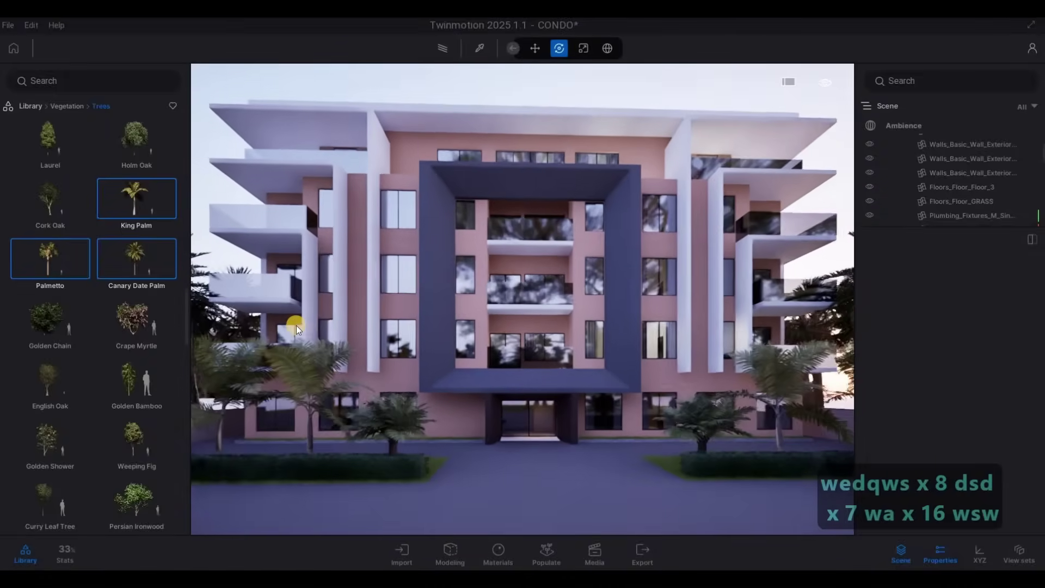
{"action": "key", "text": "d"}
Return the library to the Vegetation categories, fine-tune the frontal facade framing and open the Media image setup
{"action": "left_click", "coordinate": [67, 106]}
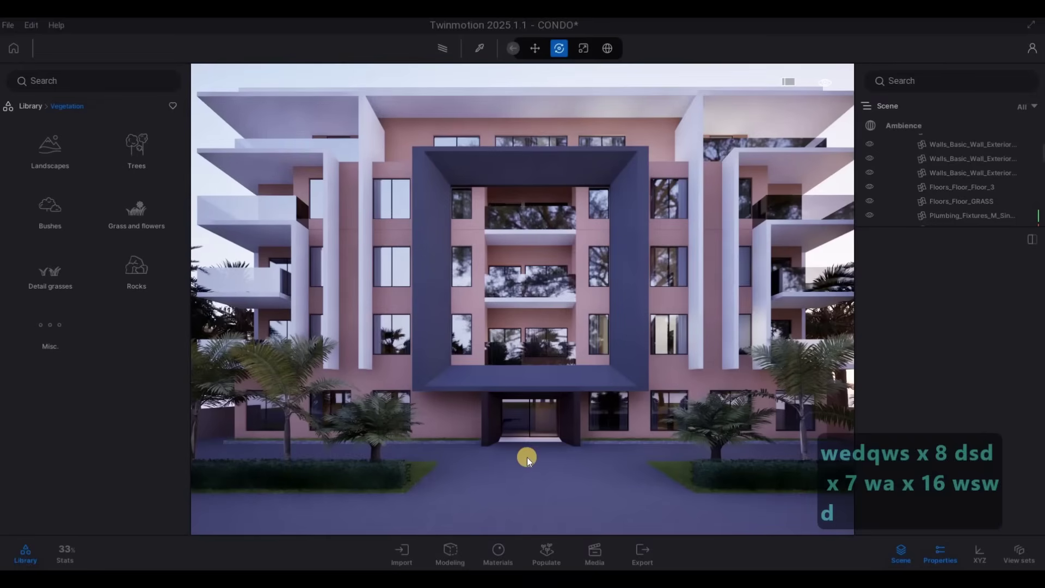
{"action": "key", "text": "s"}
{"action": "key", "text": "e"}
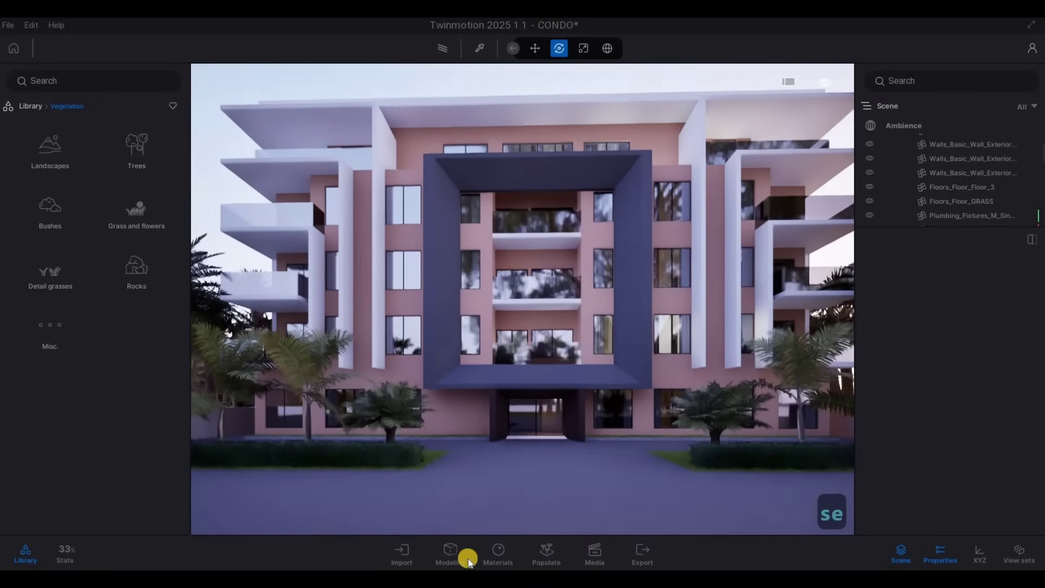
{"action": "left_click", "coordinate": [430, 547]}
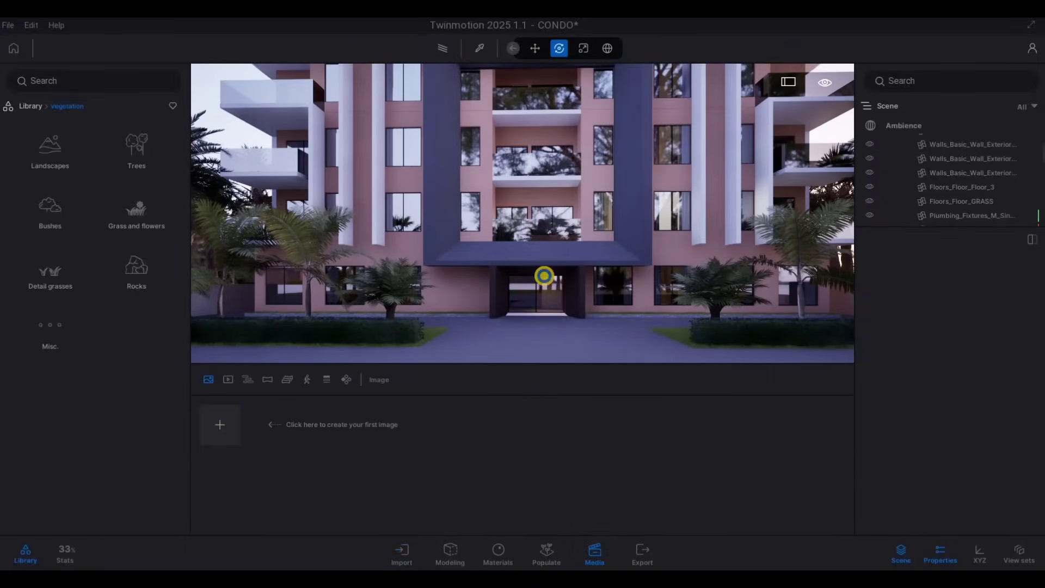
Frame the condo's front facade head-on, with the entrance centred, and create the first image from that view
{"action": "key", "text": "s"}
{"action": "key", "text": "q"}
{"action": "key", "text": "a"}
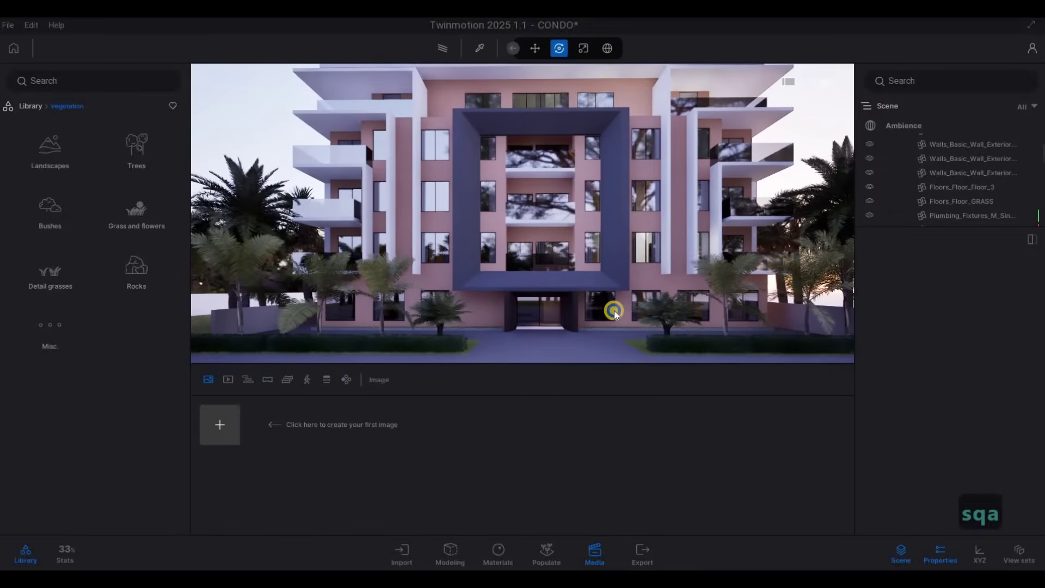
{"action": "key", "text": "s"}
{"action": "key", "text": "s"}
{"action": "key", "text": "w"}
{"action": "key", "text": "a"}
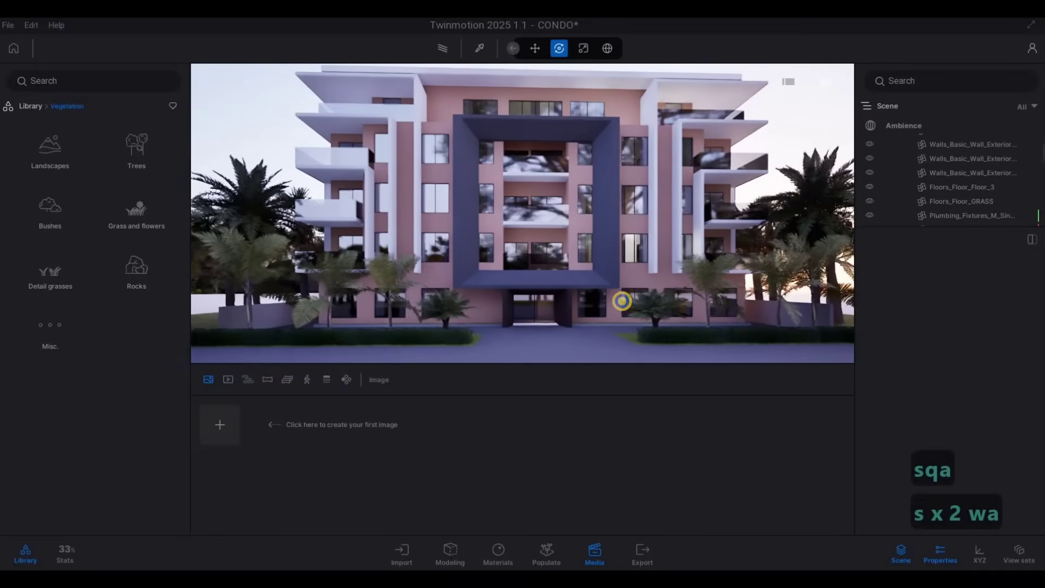
{"action": "key", "text": "w"}
{"action": "key", "text": "d"}
{"action": "key", "text": "s"}
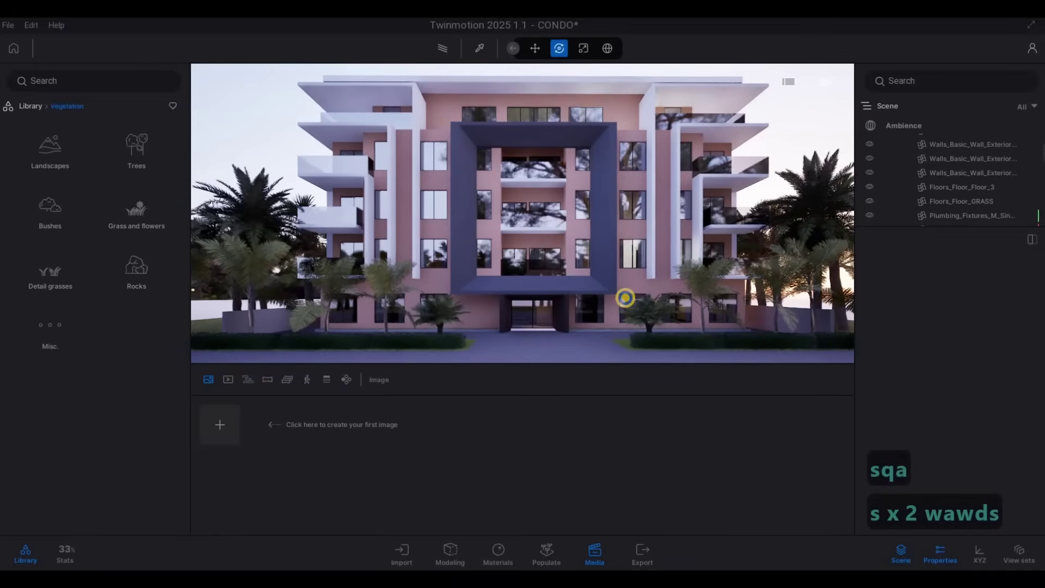
{"action": "key", "text": "w"}
{"action": "key", "text": "w"}
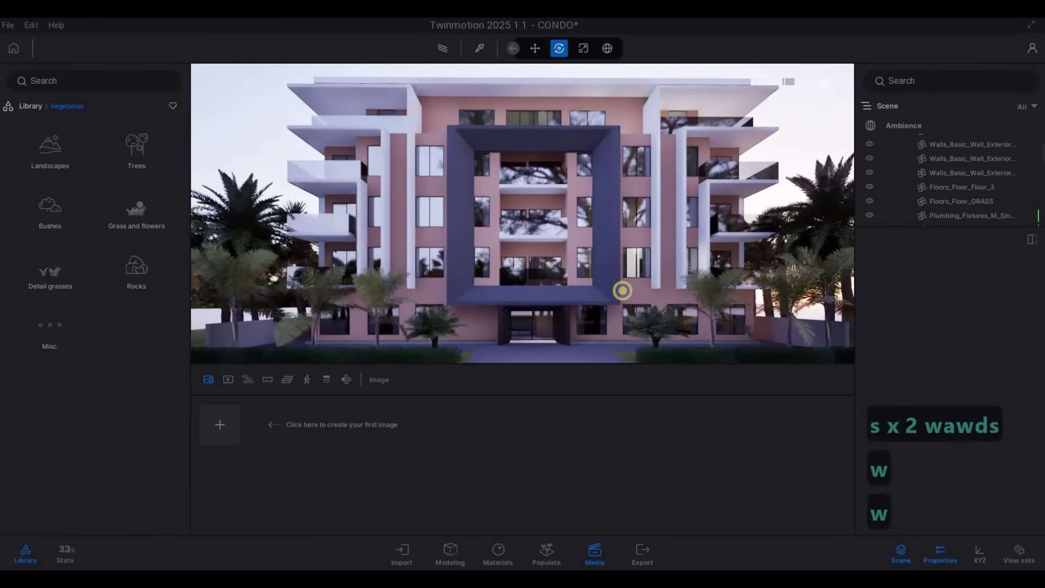
{"action": "key", "text": "e"}
{"action": "key", "text": "s"}
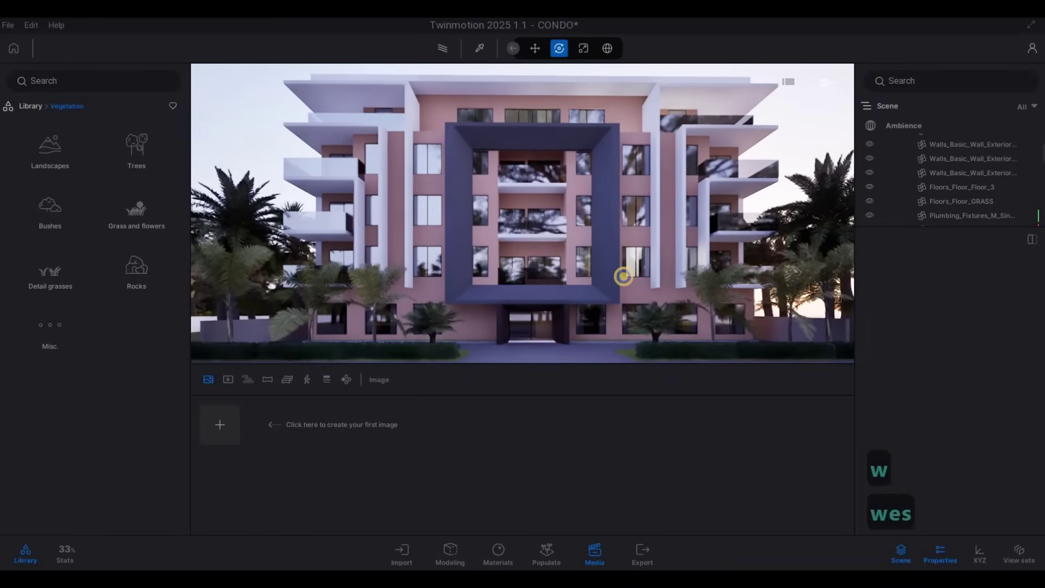
{"action": "key", "text": "s"}
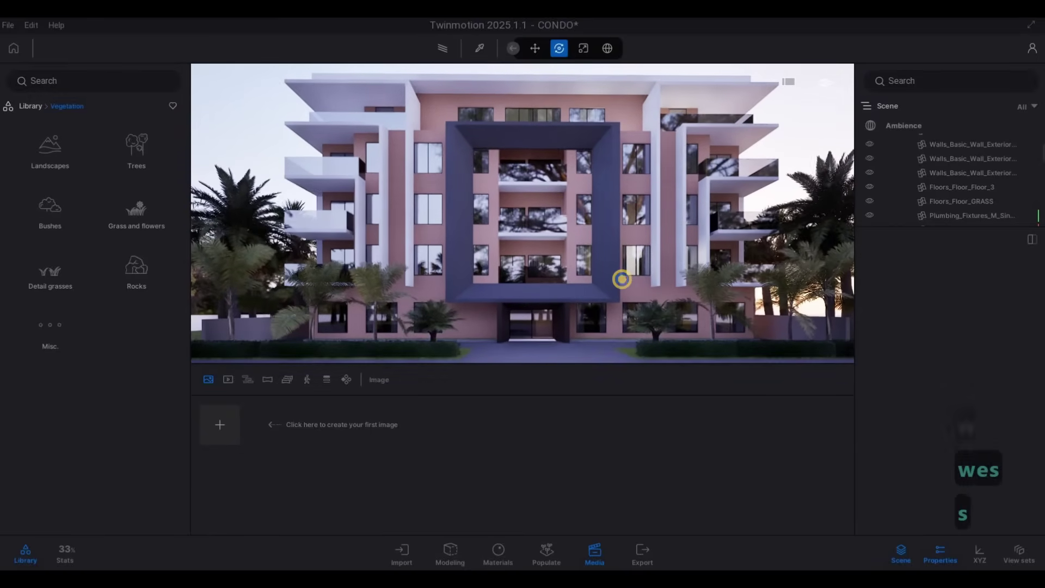
{"action": "key", "text": "w"}
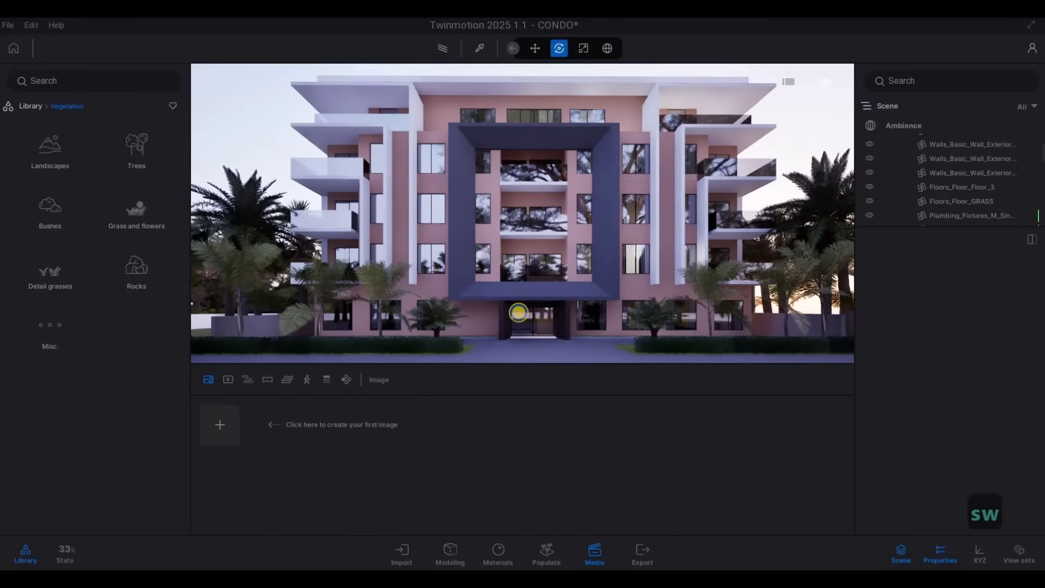
{"action": "left_click", "coordinate": [228, 426]}
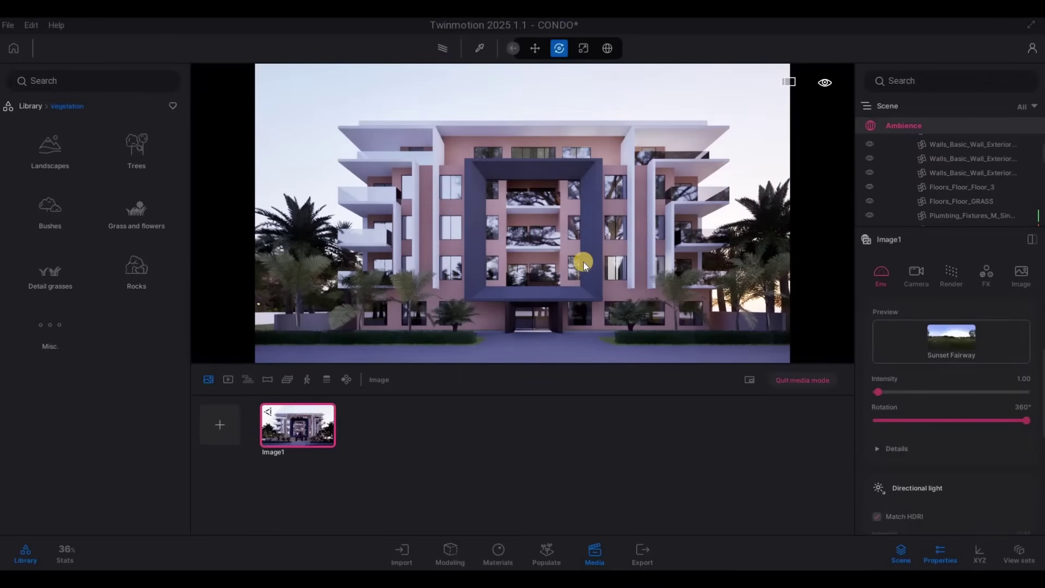
Raise the camera slightly and set Image1's focal length to 22 mm
{"action": "key", "text": "e"}
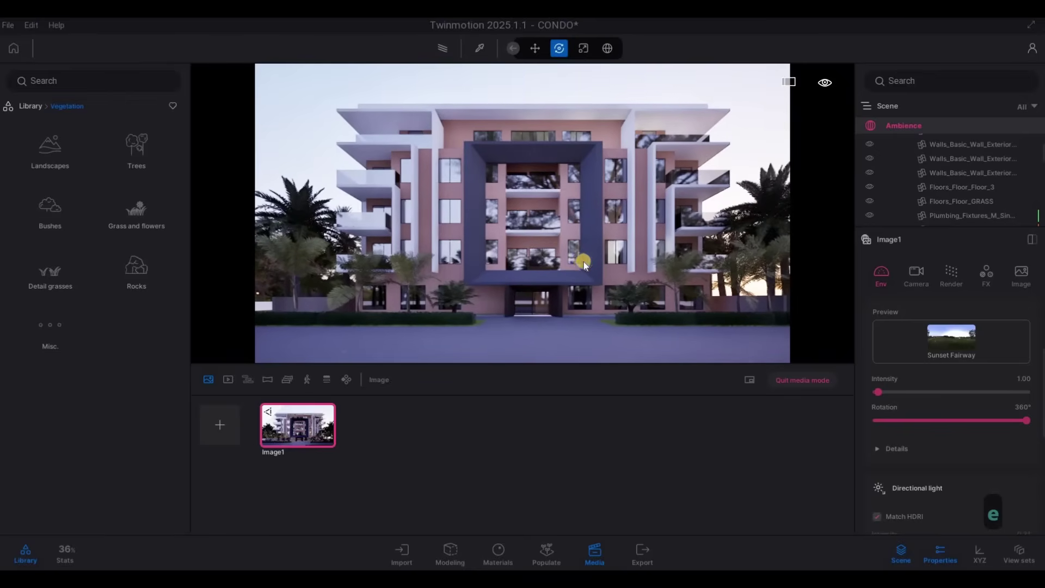
{"action": "key", "text": "e"}
{"action": "left_click", "coordinate": [916, 275]}
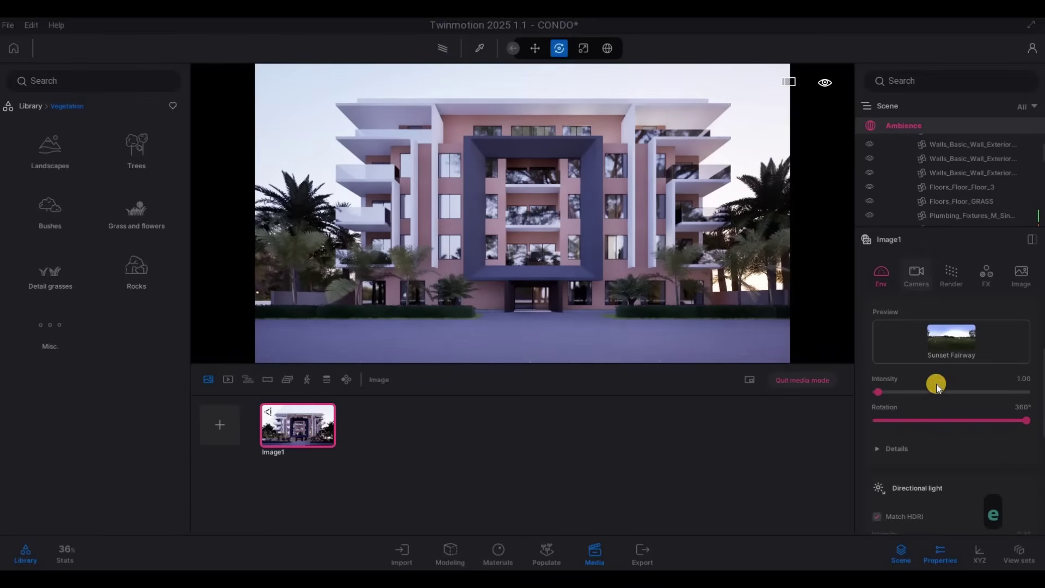
{"action": "left_click_drag", "start_coordinate": [946, 414], "coordinate": [956, 411]}
Reframe Image1's view so the front facade fills the frame and the entrance stays centred
{"action": "key", "text": "q"}
{"action": "key", "text": "w"}
{"action": "key", "text": "s"}
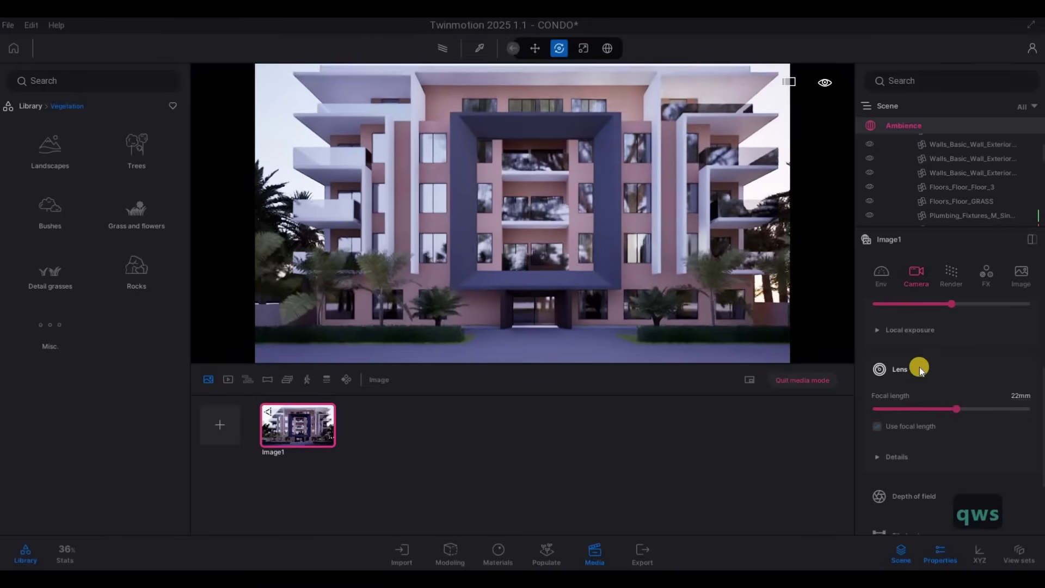
{"action": "key", "text": "w"}
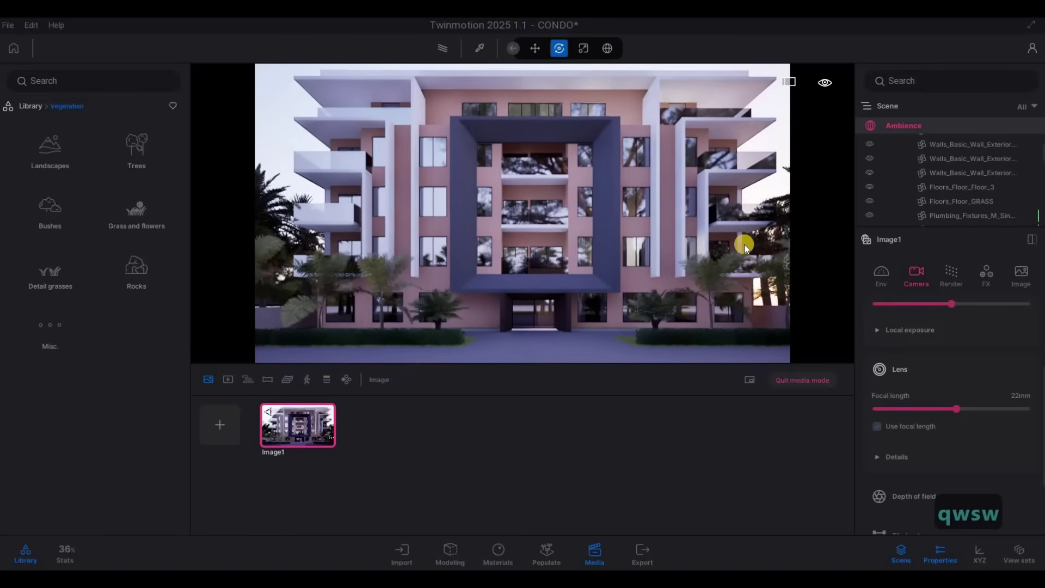
{"action": "key", "text": "w"}
{"action": "key", "text": "s"}
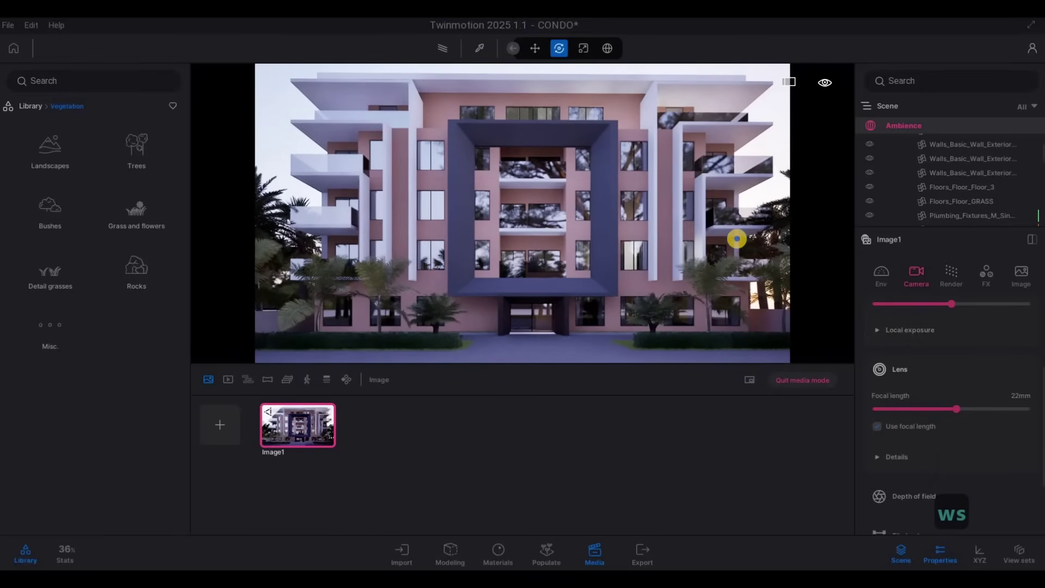
{"action": "middle_click_drag", "start_coordinate": [737, 238], "coordinate": [737, 245]}
{"action": "key", "text": "s"}
{"action": "key", "text": "d"}
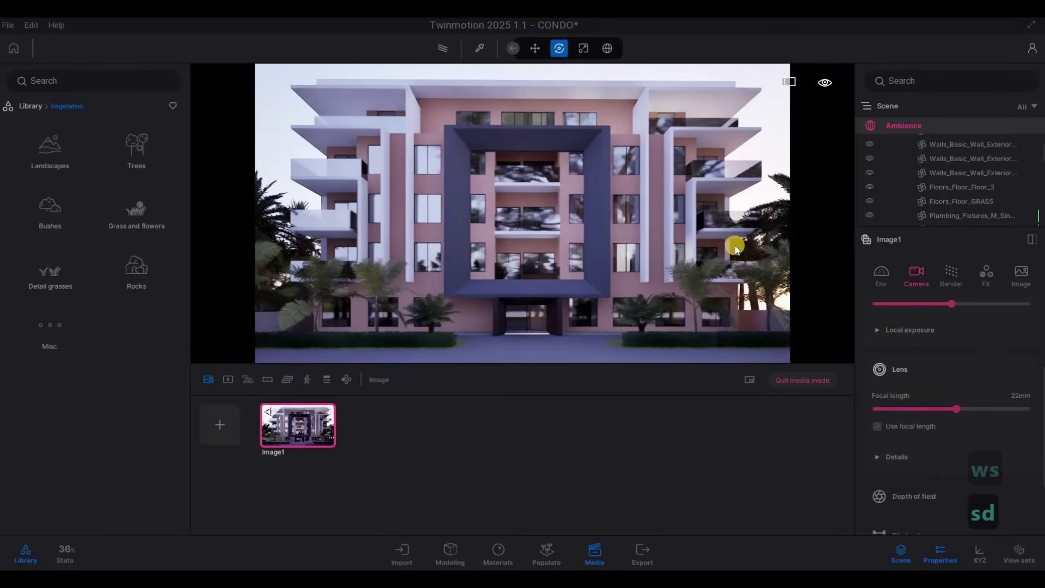
{"action": "key", "text": "w"}
{"action": "key", "text": "a"}
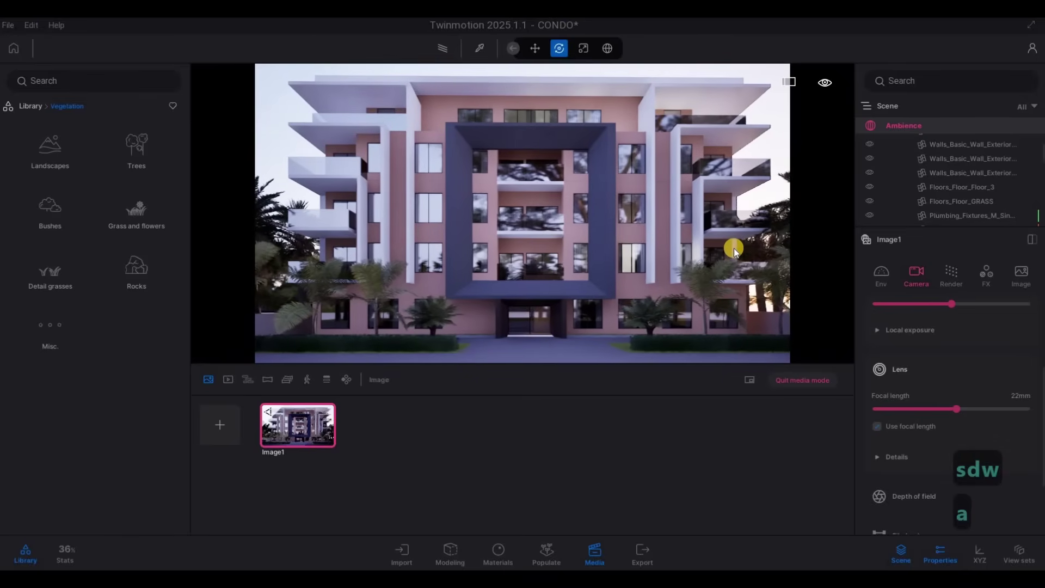
{"action": "key", "text": "d"}
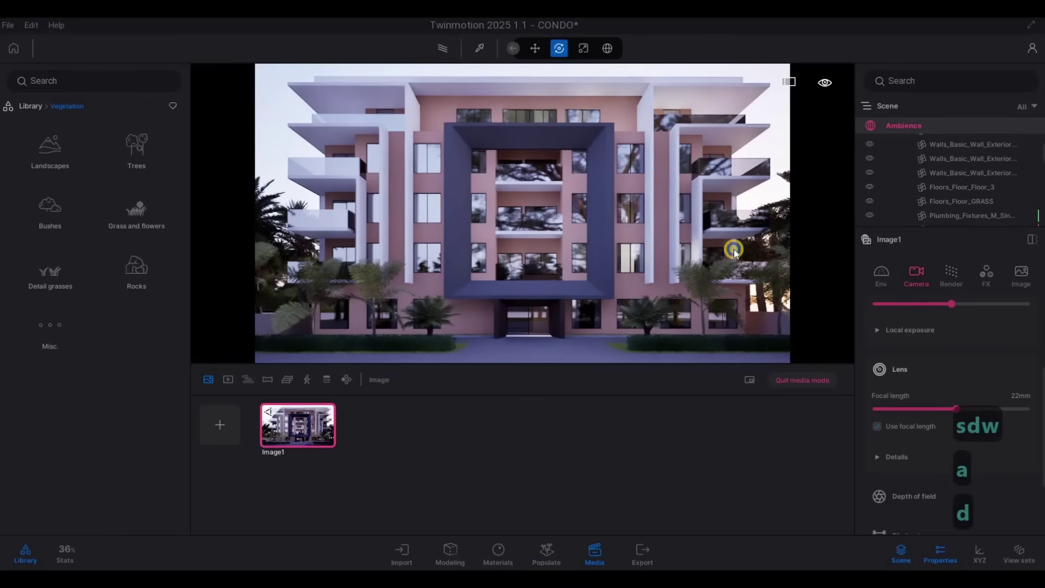
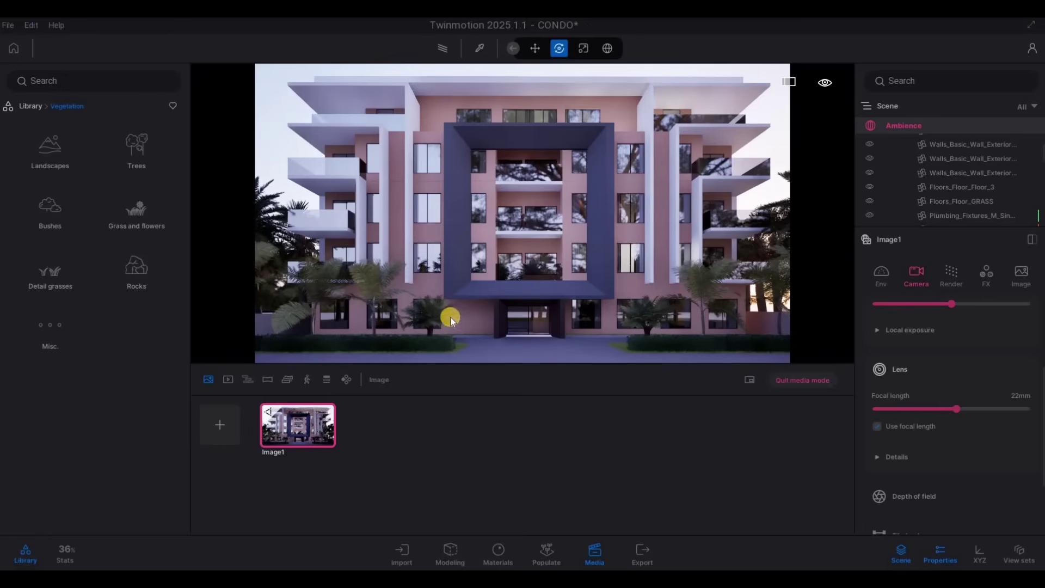
Frame an angled view of the facade that includes the side wall and palms, and create a second image from it
{"action": "key", "text": "a"}
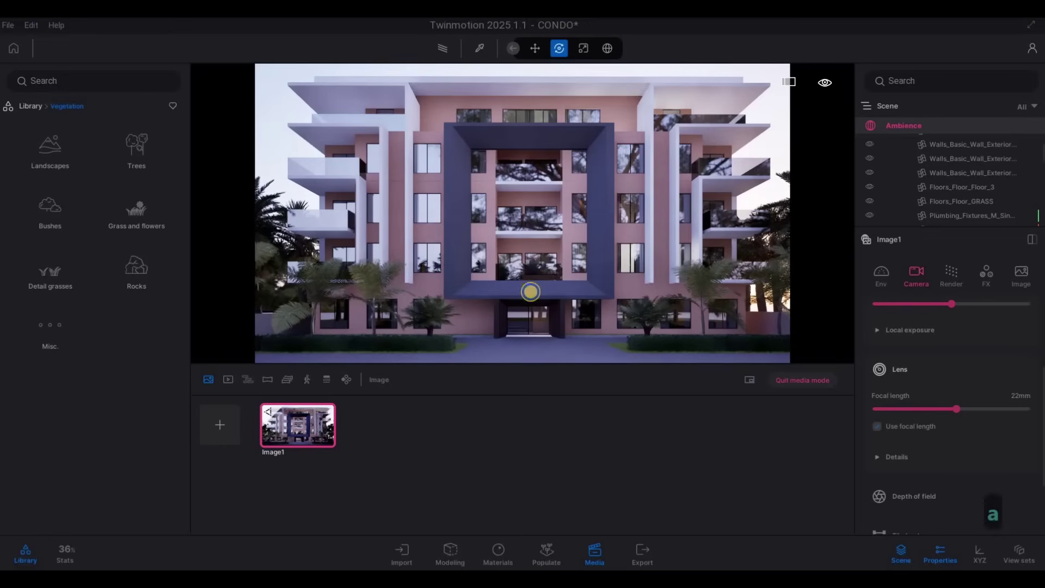
{"action": "key", "text": "a"}
{"action": "key", "text": "s"}
{"action": "key", "text": "w"}
{"action": "key", "text": "w"}
{"action": "key", "text": "s"}
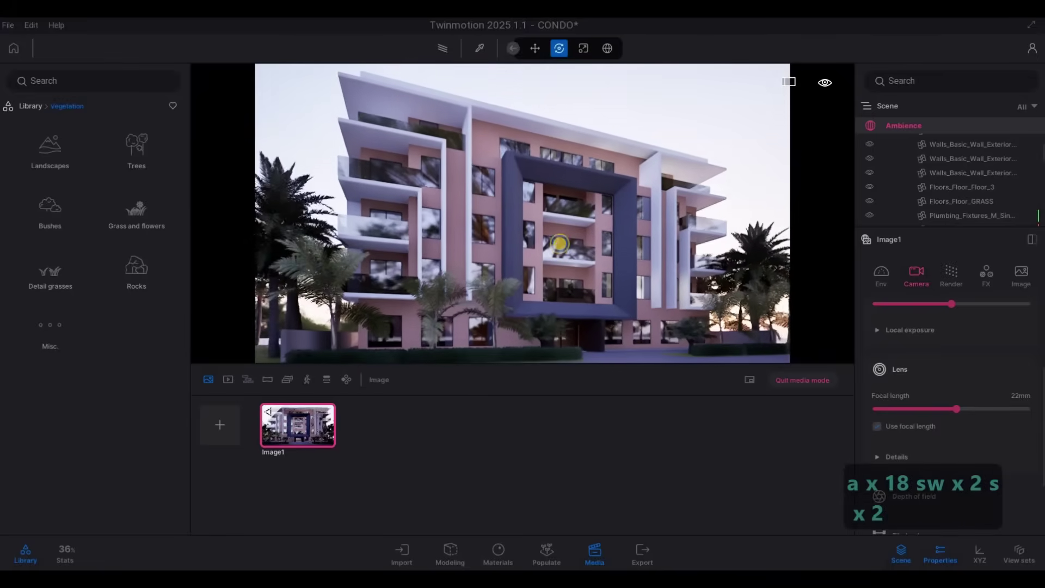
{"action": "key", "text": "w"}
{"action": "key", "text": "s"}
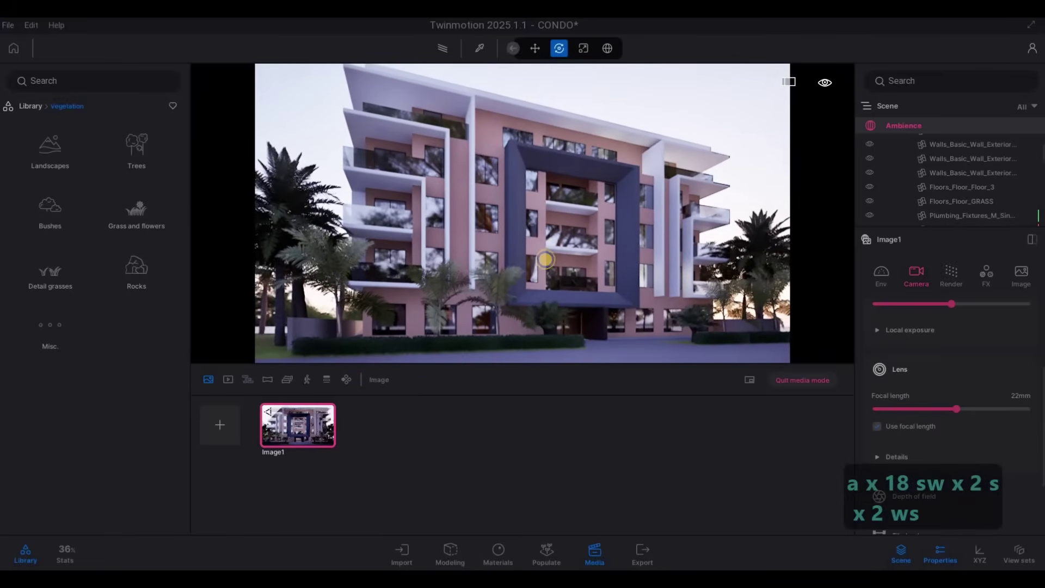
{"action": "key", "text": "w"}
{"action": "key", "text": "s"}
{"action": "key", "text": "s"}
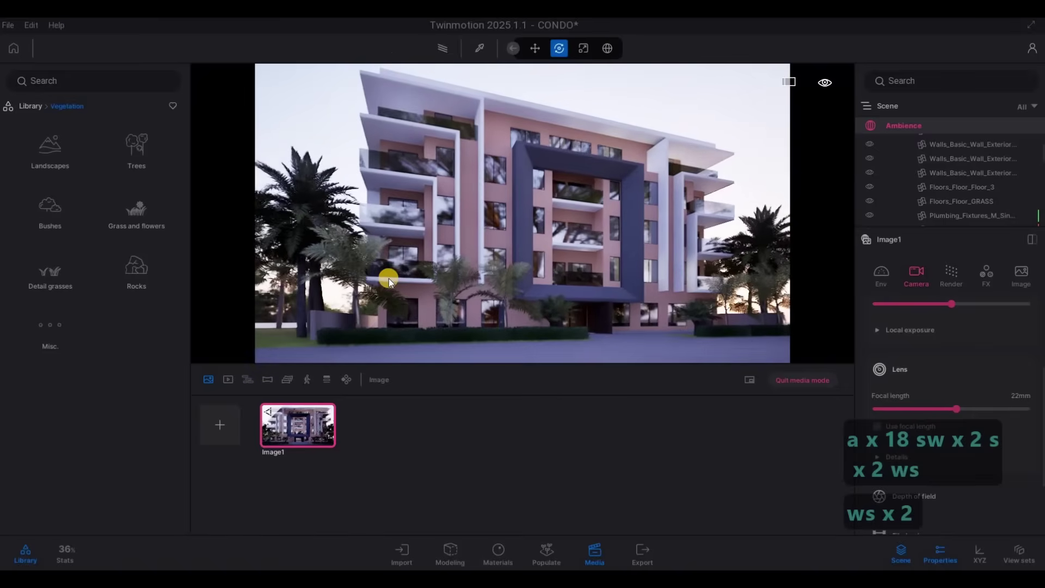
{"action": "key", "text": "q"}
{"action": "key", "text": "s"}
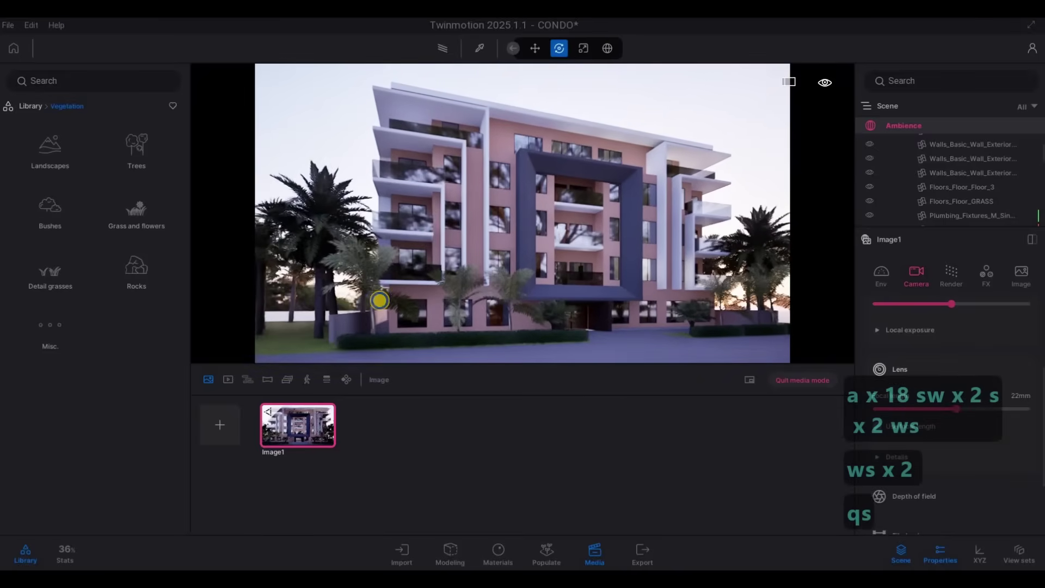
{"action": "key", "text": "w"}
{"action": "key", "text": "w"}
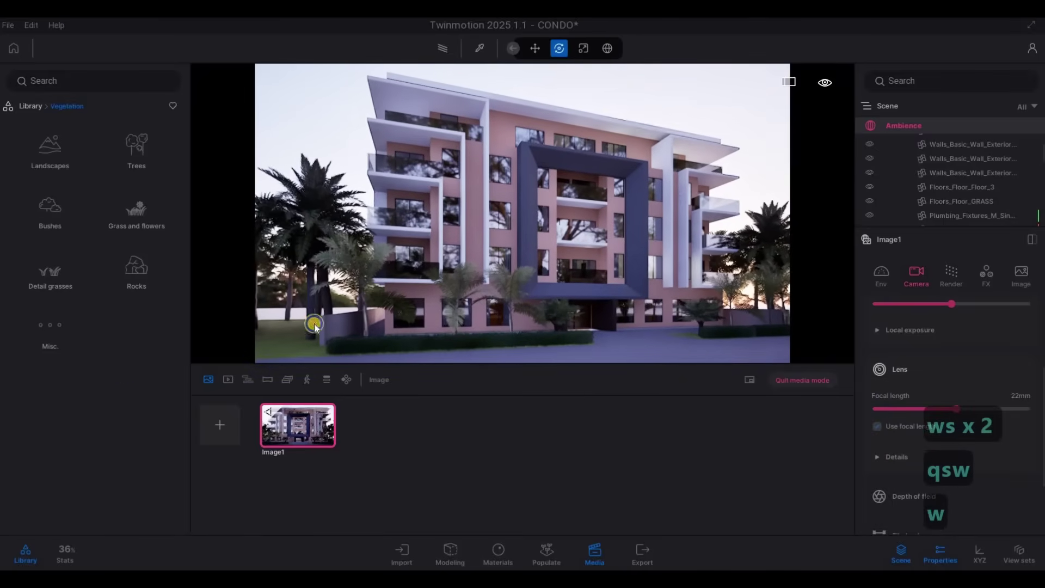
{"action": "left_click", "coordinate": [216, 436]}
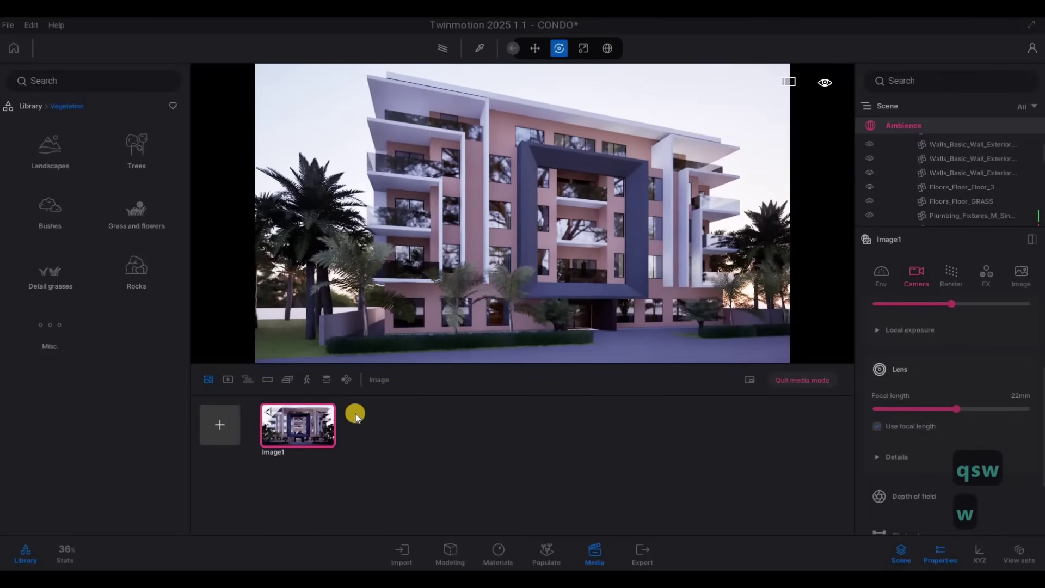
Set Image2's focal length to 23 mm and reframe the angled facade view to suit it
{"action": "left_click_drag", "start_coordinate": [951, 411], "coordinate": [959, 408]}
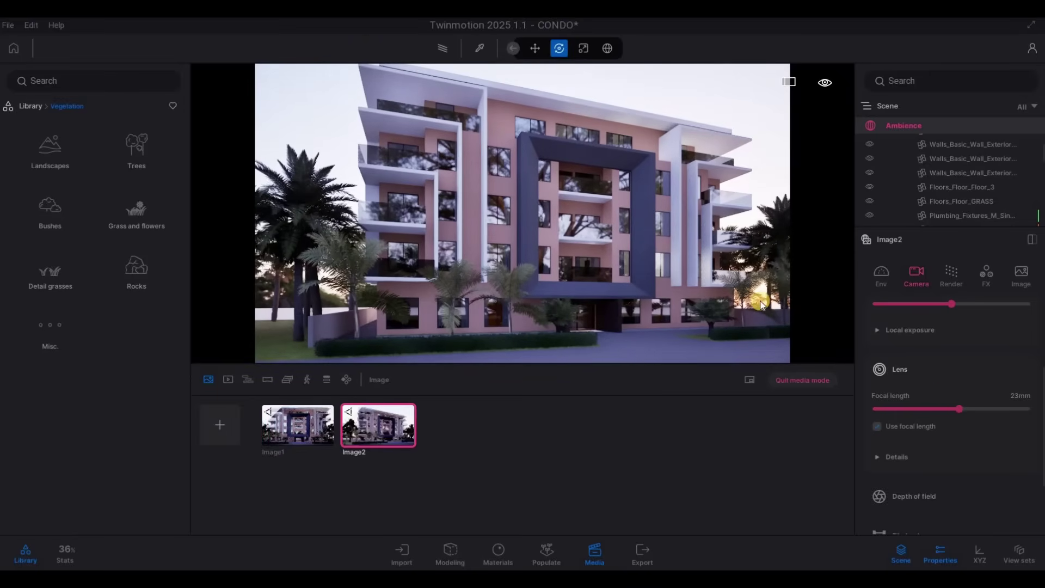
{"action": "key", "text": "q"}
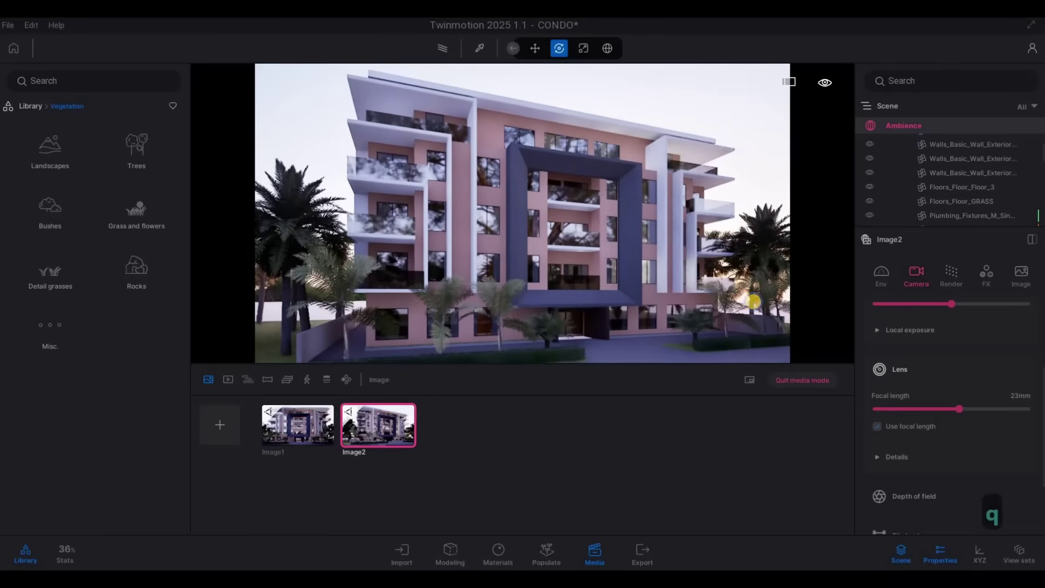
{"action": "key", "text": "q"}
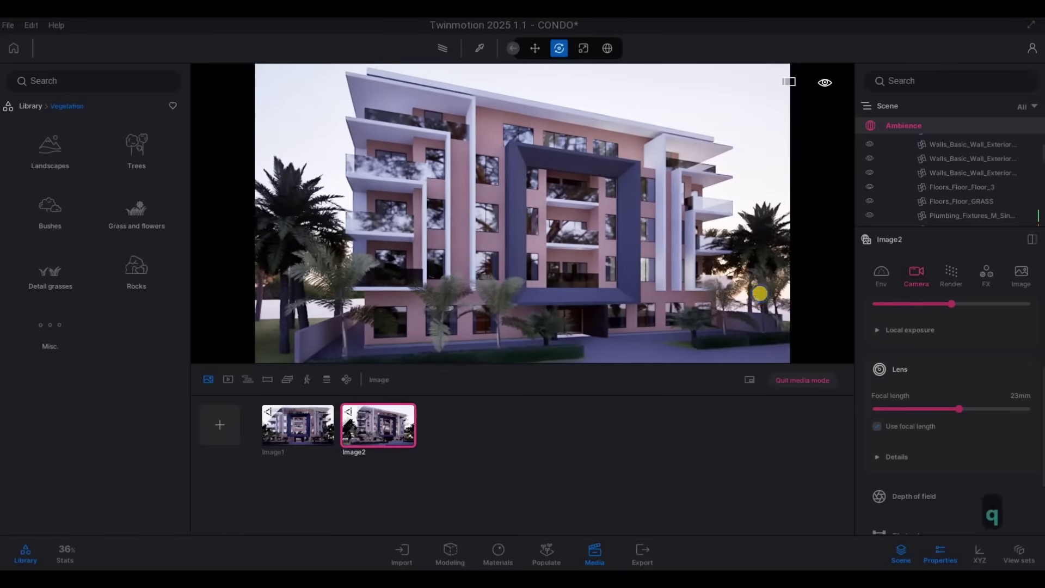
{"action": "key", "text": "e"}
{"action": "left_click_drag", "start_coordinate": [965, 409], "coordinate": [959, 403]}
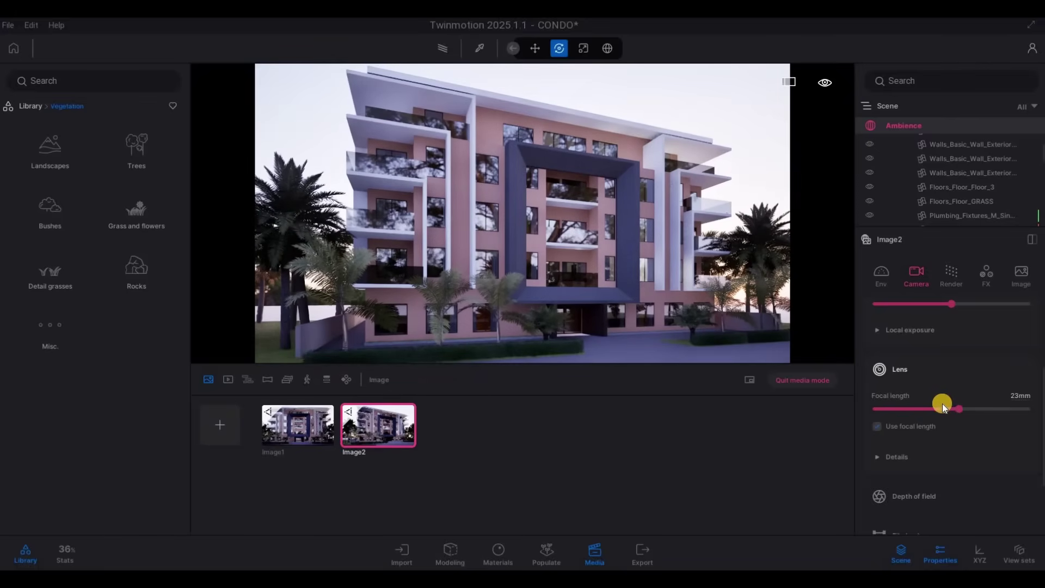
{"action": "right_click_drag", "start_coordinate": [716, 311], "coordinate": [716, 307]}
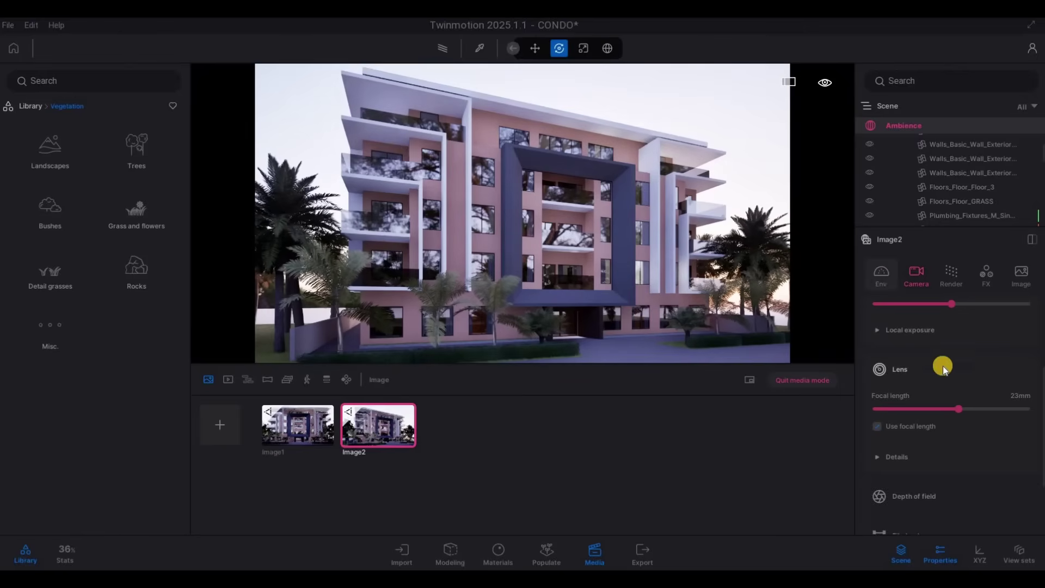
Expand the HDRI details in Image2's environment settings and set the height offset to -1000 cm
{"action": "scroll", "coordinate": [956, 420], "scroll_direction": "down", "scroll_amount": 3}
{"action": "scroll", "coordinate": [957, 456], "scroll_direction": "down", "scroll_amount": 3}
{"action": "scroll", "coordinate": [929, 445], "scroll_direction": "up", "scroll_amount": 3}
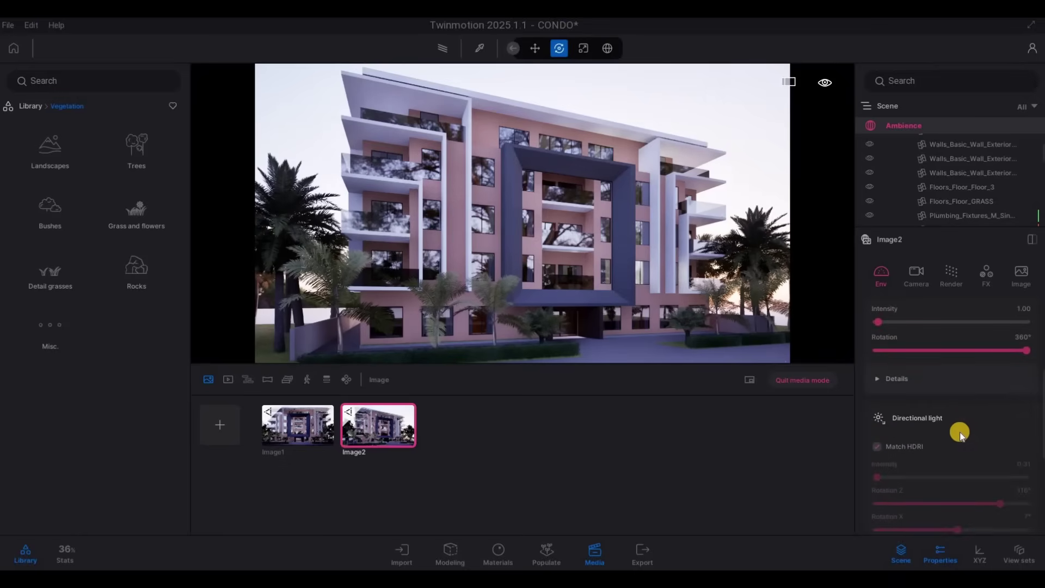
{"action": "scroll", "coordinate": [962, 434], "scroll_direction": "down", "scroll_amount": 1}
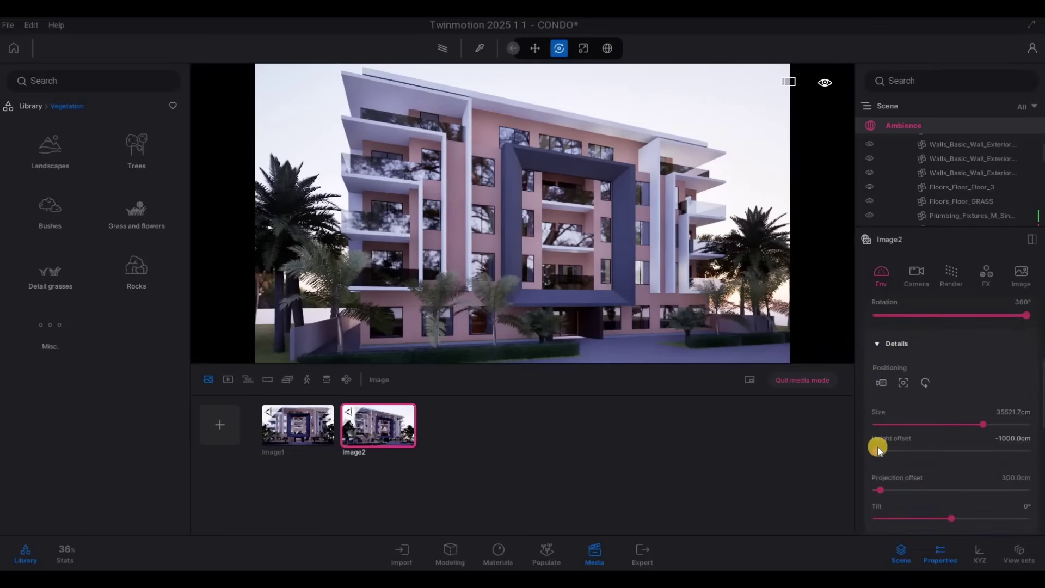
{"action": "left_click_drag", "start_coordinate": [876, 446], "coordinate": [856, 446]}
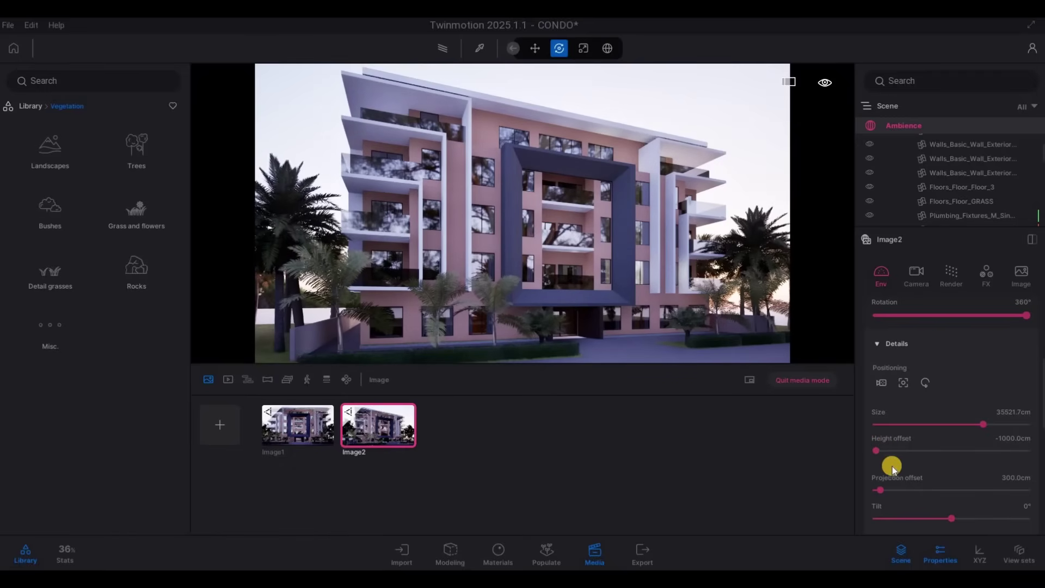
Pick the grass material of the palm lawn beside the building to show its appearance settings
{"action": "key", "text": "q"}
{"action": "key", "text": "a"}
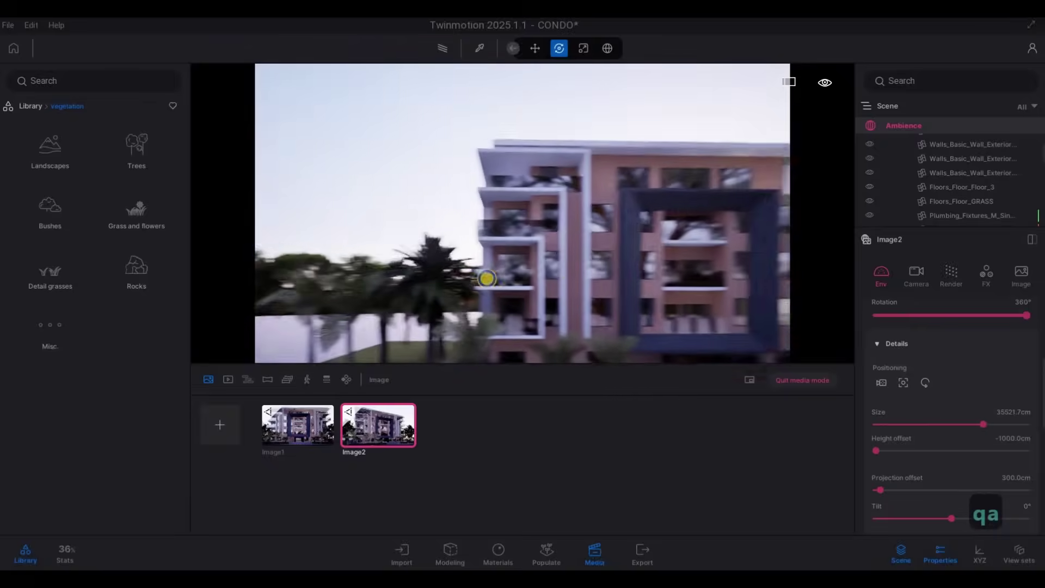
{"action": "key", "text": "w"}
{"action": "key", "text": "w"}
{"action": "key", "text": "w"}
{"action": "key", "text": "w"}
{"action": "key", "text": "w"}
{"action": "key", "text": "w"}
{"action": "key", "text": "w"}
{"action": "key", "text": "w"}
{"action": "key", "text": "w"}
{"action": "key", "text": "w"}
{"action": "key", "text": "w"}
{"action": "key", "text": "w"}
{"action": "key", "text": "w"}
{"action": "key", "text": "w"}
{"action": "key", "text": "w"}
{"action": "key", "text": "w"}
{"action": "key", "text": "w"}
{"action": "key", "text": "w"}
{"action": "key", "text": "w"}
{"action": "key", "text": "w"}
{"action": "key", "text": "w"}
{"action": "key", "text": "w"}
{"action": "key", "text": "w"}
{"action": "key", "text": "w"}
{"action": "key", "text": "e"}
{"action": "key", "text": "e"}
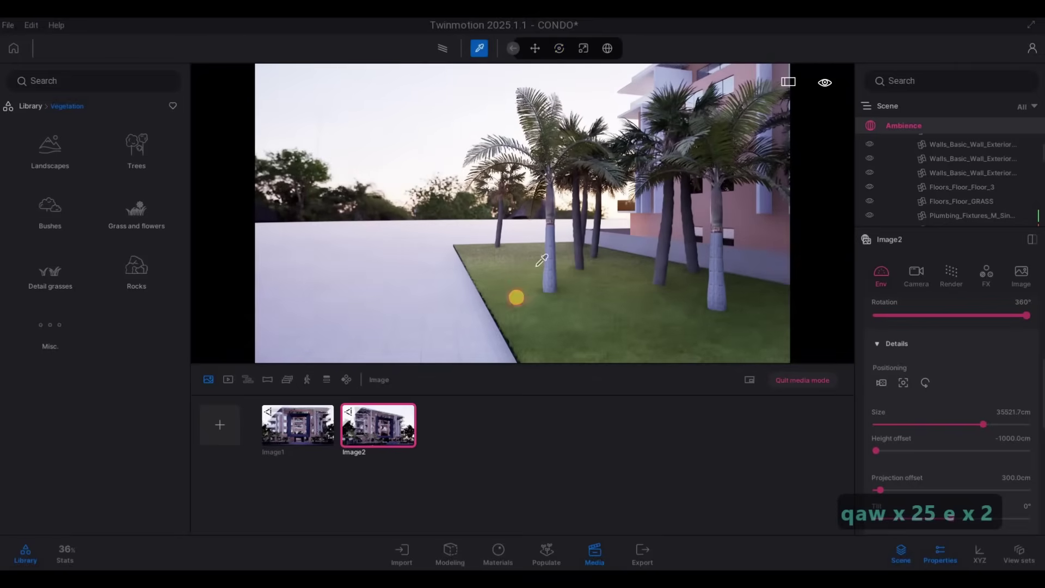
{"action": "left_click", "coordinate": [622, 303]}
{"action": "scroll", "coordinate": [956, 339], "scroll_direction": "up", "scroll_amount": 8}
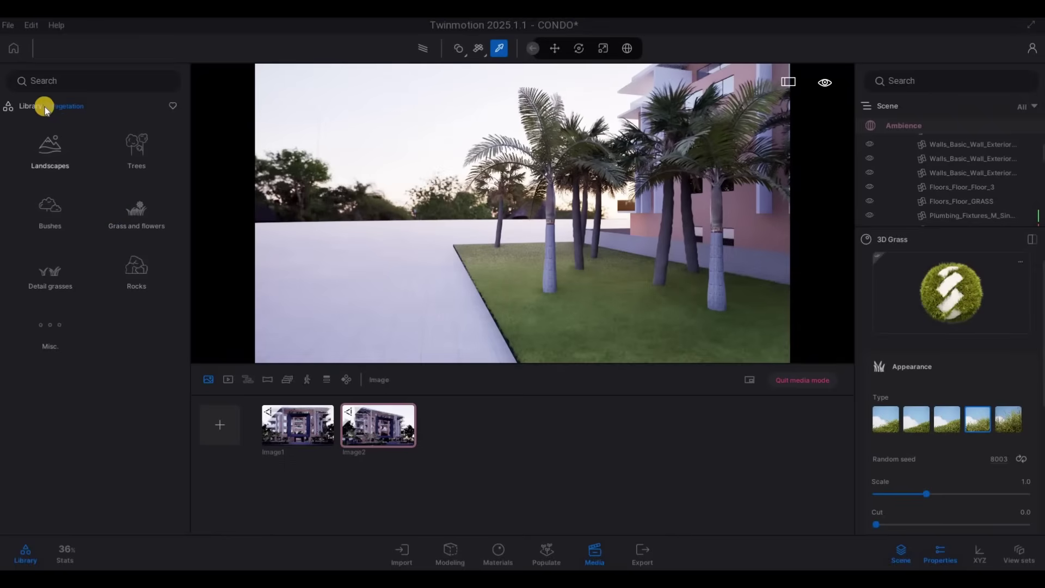
Apply the Grass 5 natural ground material to the bare ground beside the palm lawn
{"action": "left_click", "coordinate": [30, 107]}
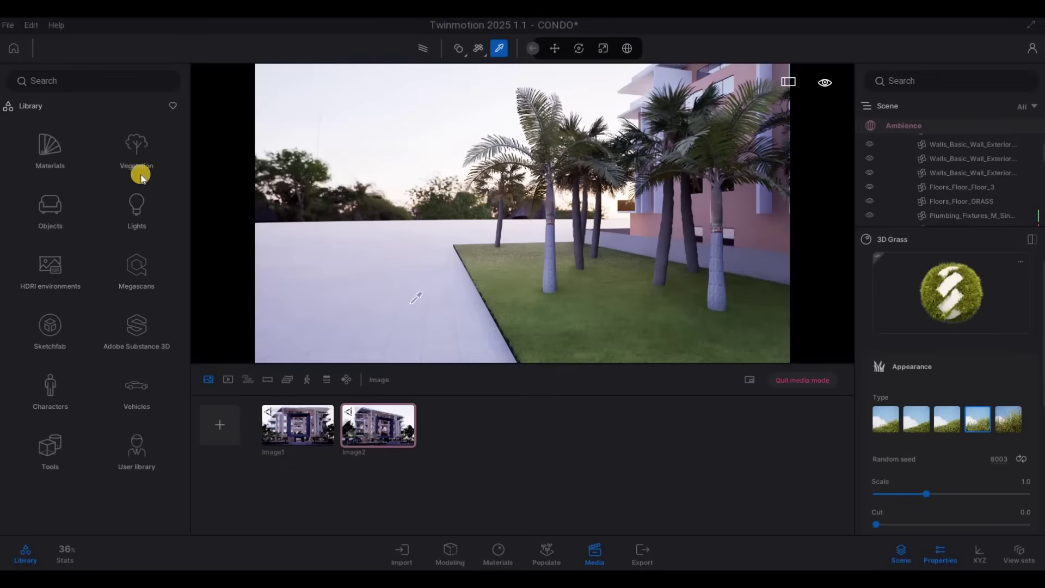
{"action": "left_click", "coordinate": [49, 149]}
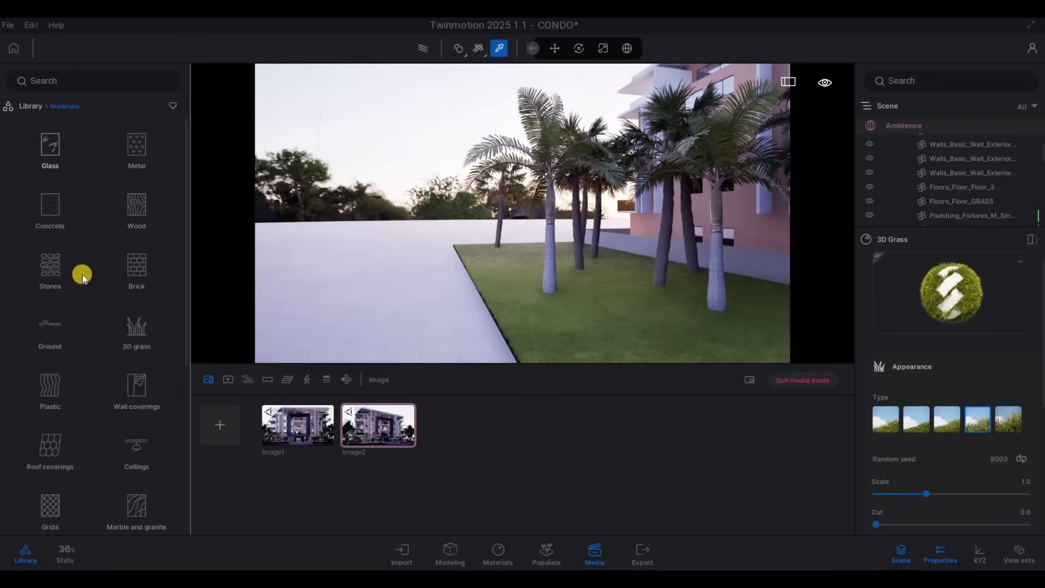
{"action": "left_click", "coordinate": [49, 332]}
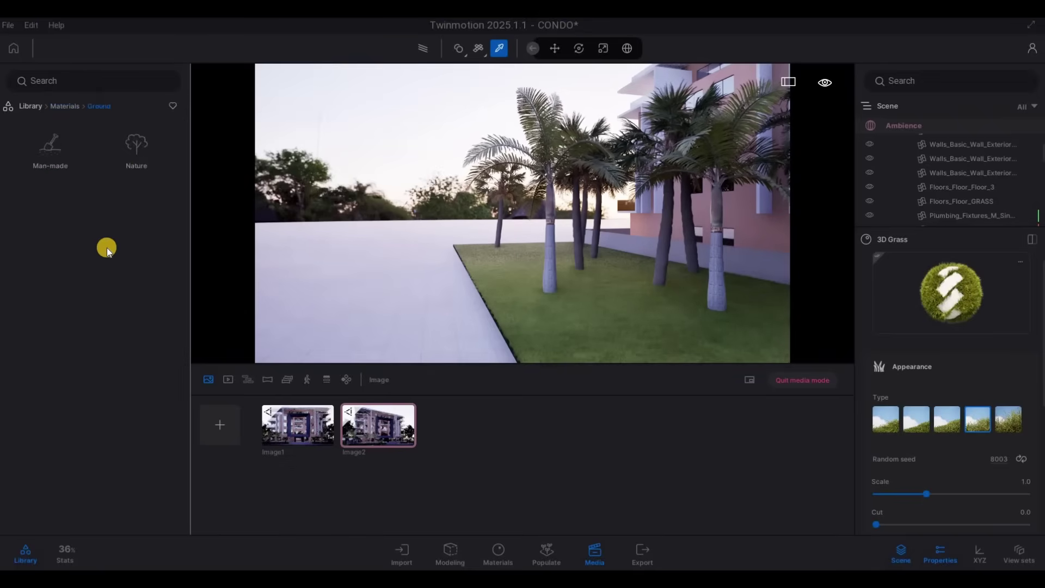
{"action": "left_click_drag", "start_coordinate": [50, 268], "coordinate": [322, 283]}
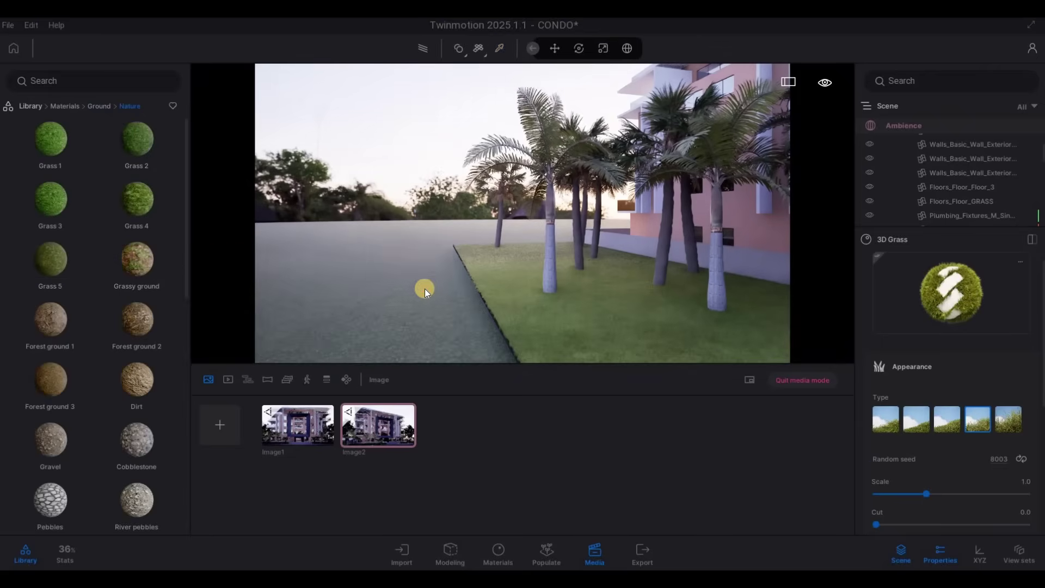
Inspect the newly covered ground around the palms and return to Image2's saved view
{"action": "left_click_drag", "start_coordinate": [425, 288], "coordinate": [398, 292]}
{"action": "key", "text": "d"}
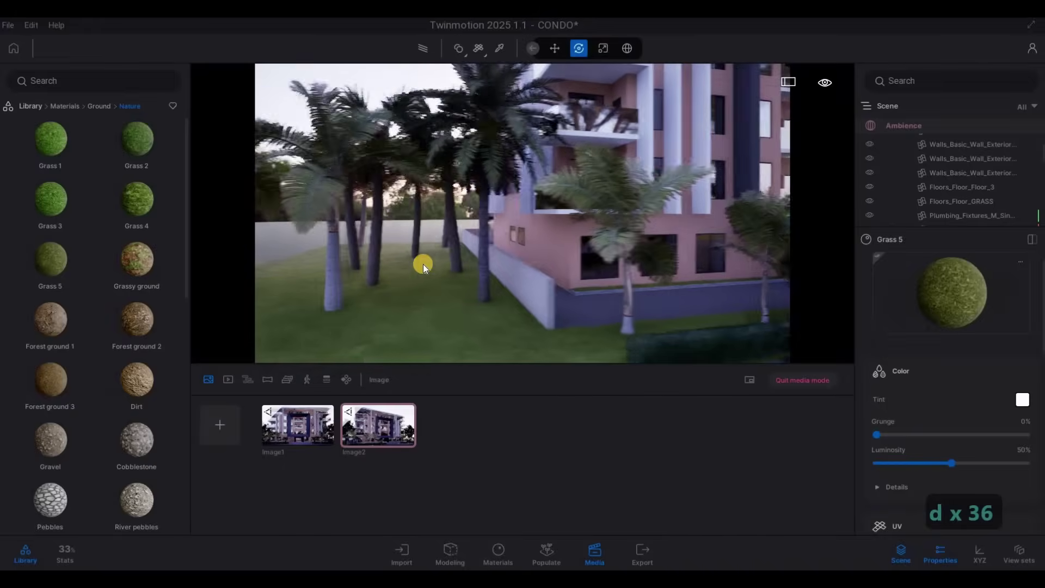
{"action": "key", "text": "Escape"}
{"action": "key", "text": "Escape"}
{"action": "left_click", "coordinate": [400, 422]}
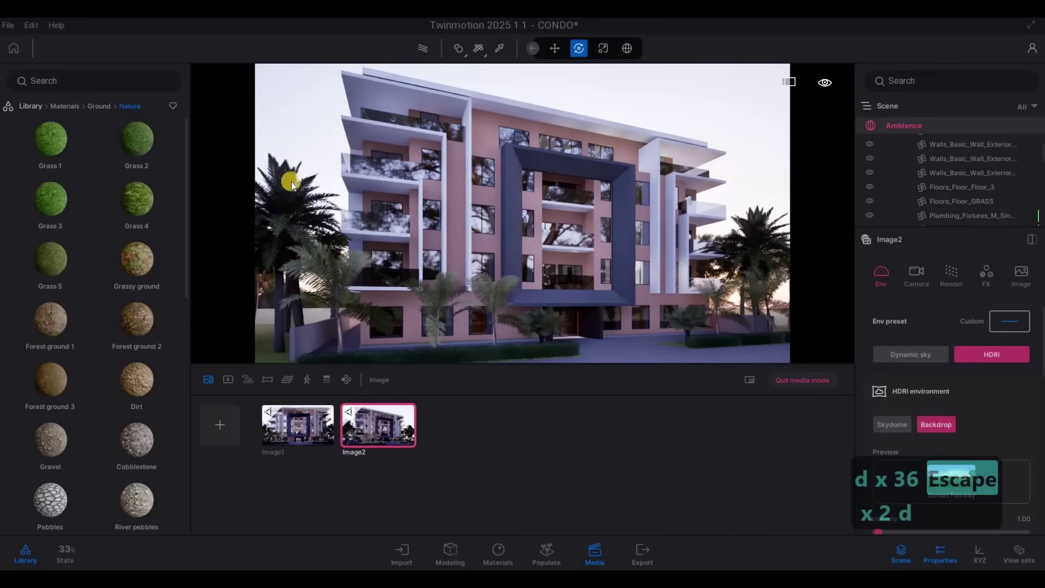
Browse the library to the vegetation trees and bring the open ground beside the building into view
{"action": "left_click", "coordinate": [100, 107]}
{"action": "left_click", "coordinate": [136, 147]}
{"action": "key", "text": "q"}
{"action": "left_click", "coordinate": [54, 107]}
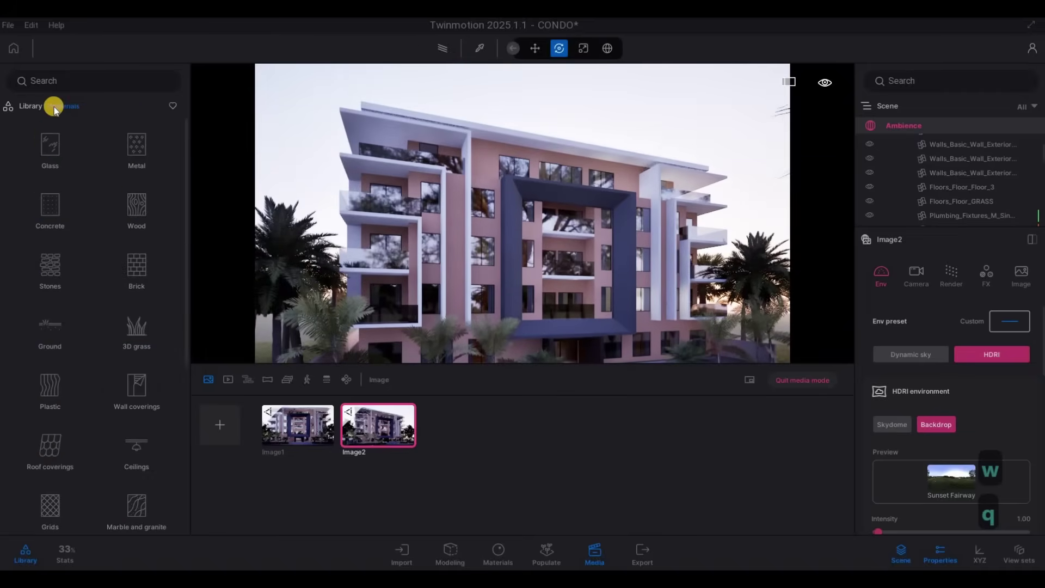
{"action": "key", "text": "a"}
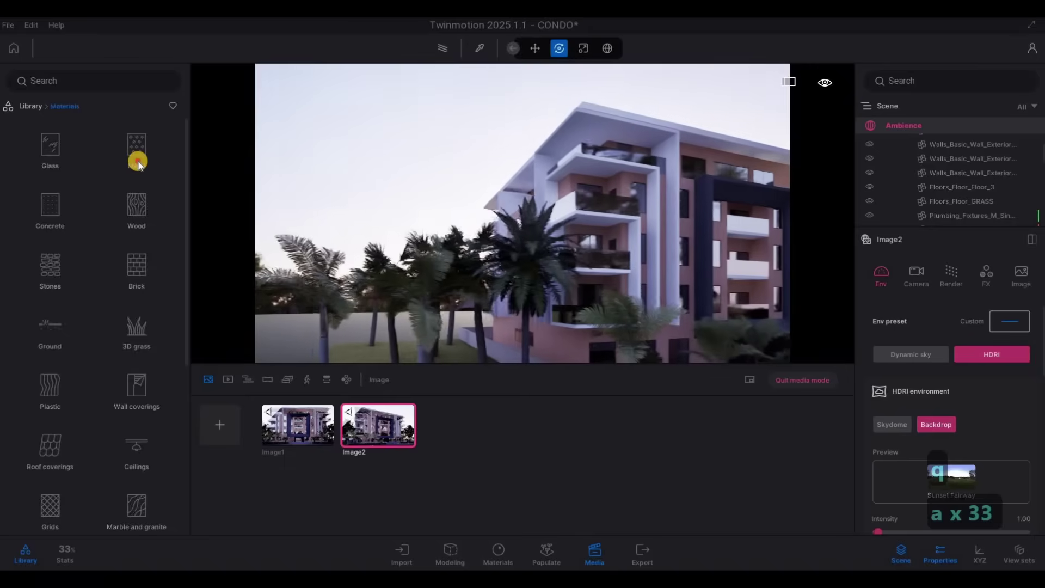
{"action": "right_click", "coordinate": [138, 162]}
{"action": "left_click", "coordinate": [145, 169]}
{"action": "key", "text": "a"}
{"action": "key", "text": "a"}
{"action": "key", "text": "q"}
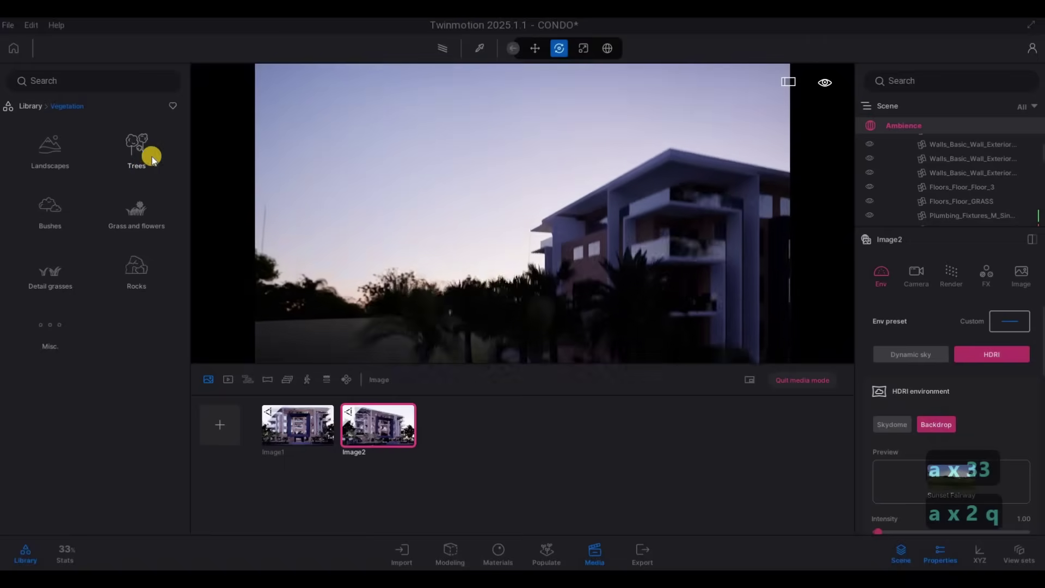
{"action": "left_click", "coordinate": [152, 157]}
{"action": "key", "text": "q"}
{"action": "key", "text": "q"}
{"action": "key", "text": "s"}
{"action": "key", "text": "a"}
{"action": "key", "text": "e"}
{"action": "key", "text": "e"}
{"action": "key", "text": "e"}
{"action": "key", "text": "e"}
{"action": "key", "text": "e"}
{"action": "left_click_drag", "start_coordinate": [162, 197], "coordinate": [524, 245]}
{"action": "key", "text": "a"}
{"action": "key", "text": "q"}
{"action": "right_click_drag", "start_coordinate": [524, 245], "coordinate": [308, 140]}
{"action": "key", "text": "d"}
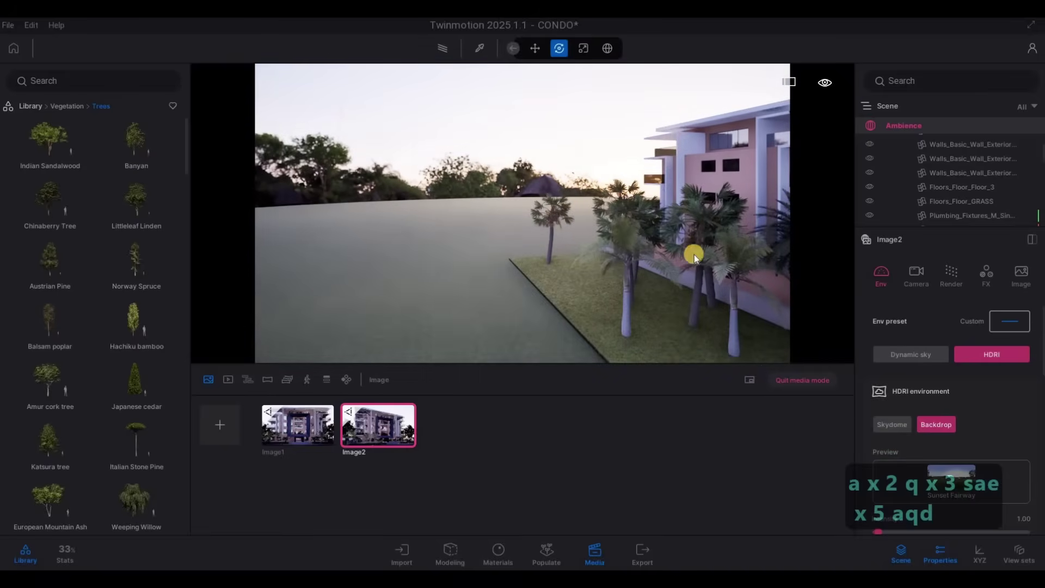
{"action": "mouse_move", "coordinate": [127, 148]}
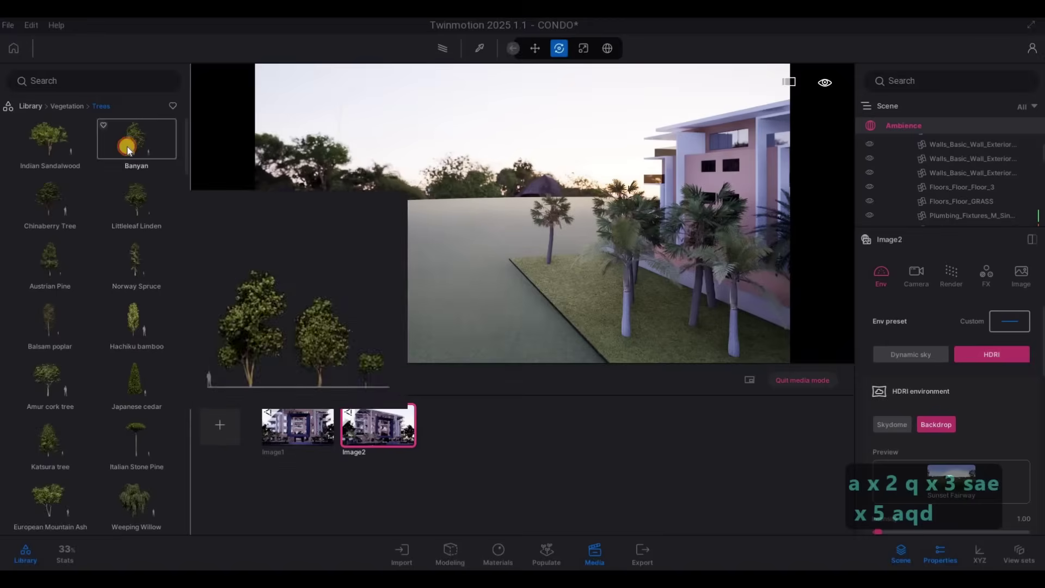
Set up a vegetation scatter with Banyan, Chinaberry Tree, Littleleaf Linden, Amur cork tree and European Mountain Ash
{"action": "left_click", "coordinate": [593, 544]}
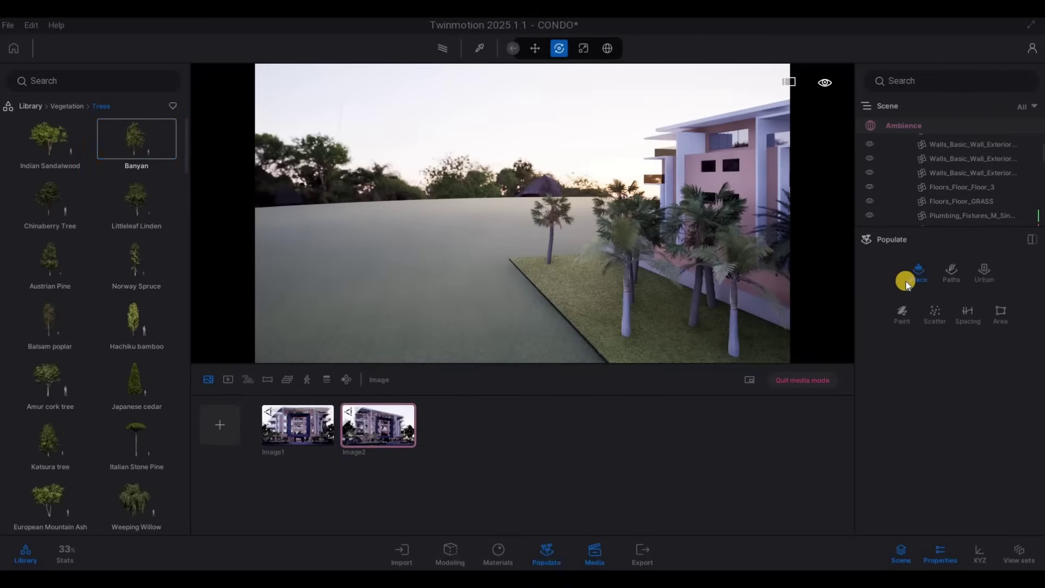
{"action": "left_click", "coordinate": [936, 319]}
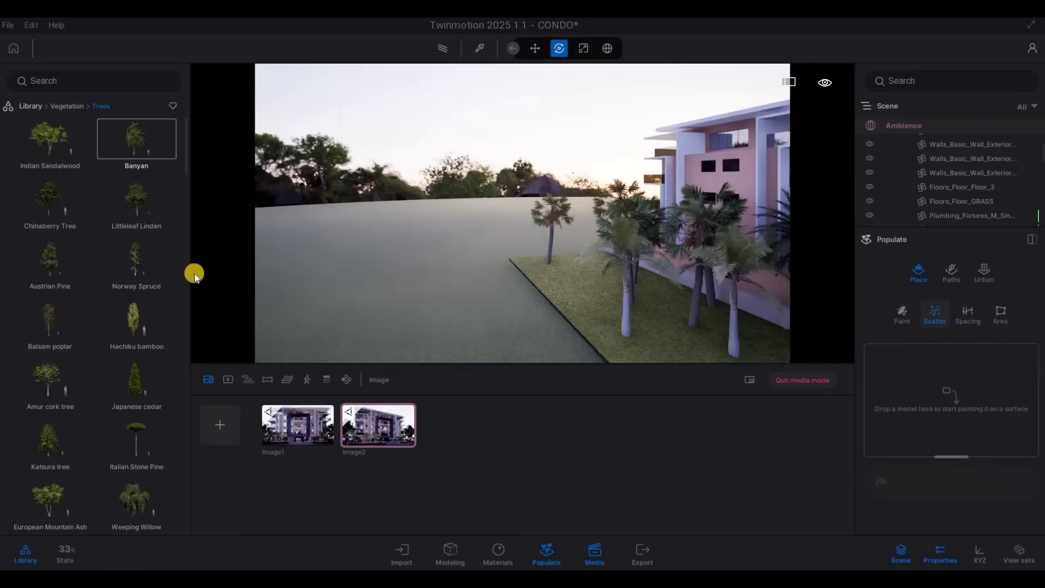
{"action": "left_click_drag", "start_coordinate": [161, 170], "coordinate": [901, 404]}
{"action": "left_click_drag", "start_coordinate": [77, 207], "coordinate": [891, 373]}
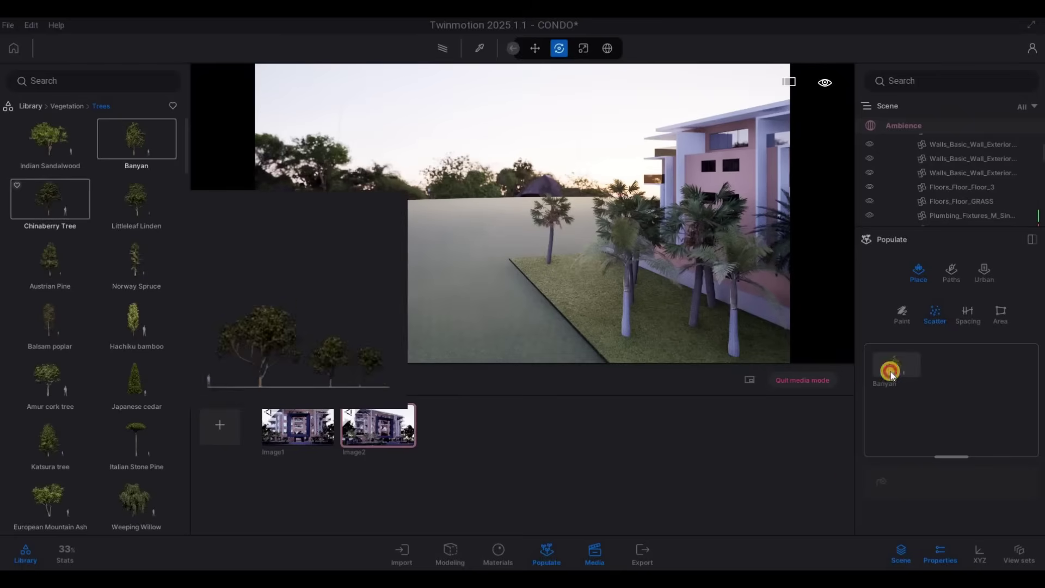
{"action": "left_click_drag", "start_coordinate": [309, 251], "coordinate": [933, 413]}
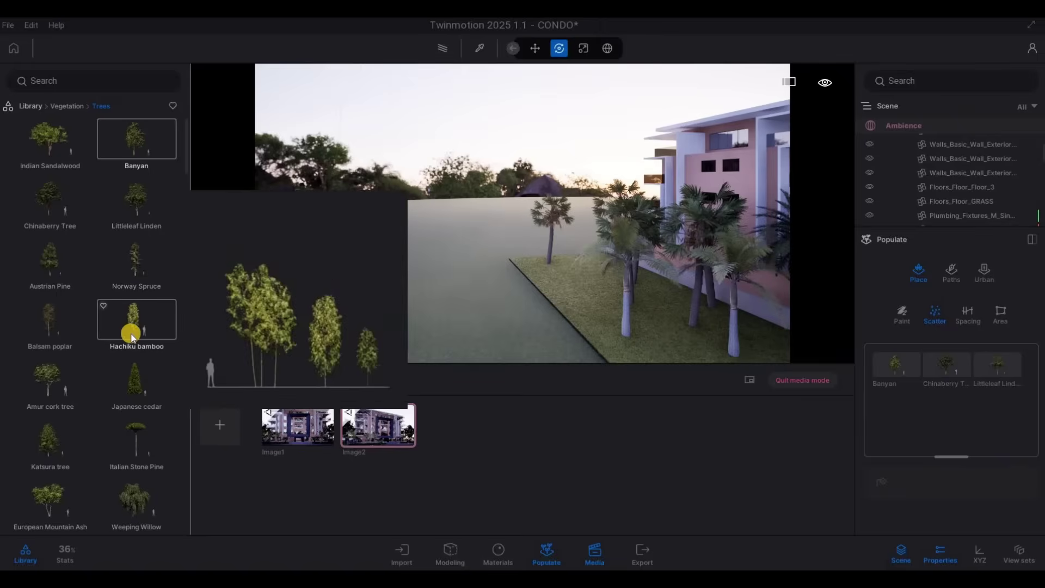
{"action": "scroll", "coordinate": [60, 342], "scroll_direction": "down", "scroll_amount": 1}
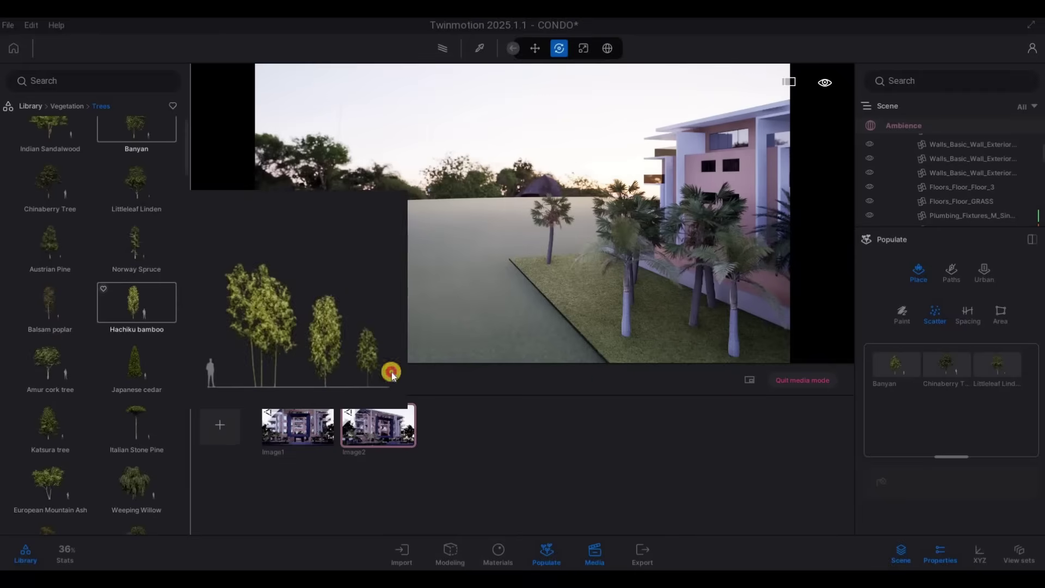
{"action": "left_click_drag", "start_coordinate": [63, 384], "coordinate": [895, 414]}
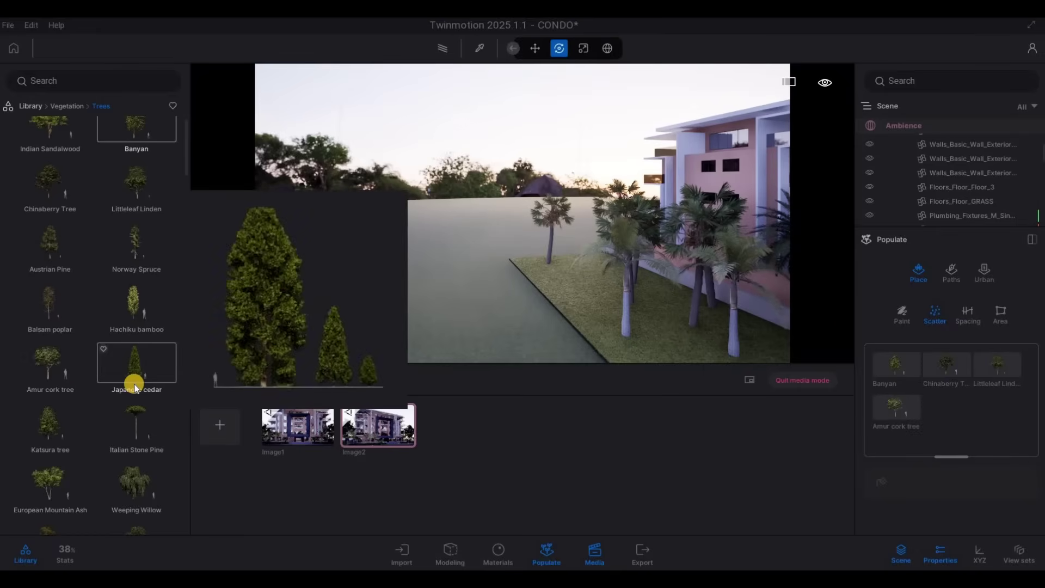
{"action": "left_click_drag", "start_coordinate": [52, 472], "coordinate": [892, 384]}
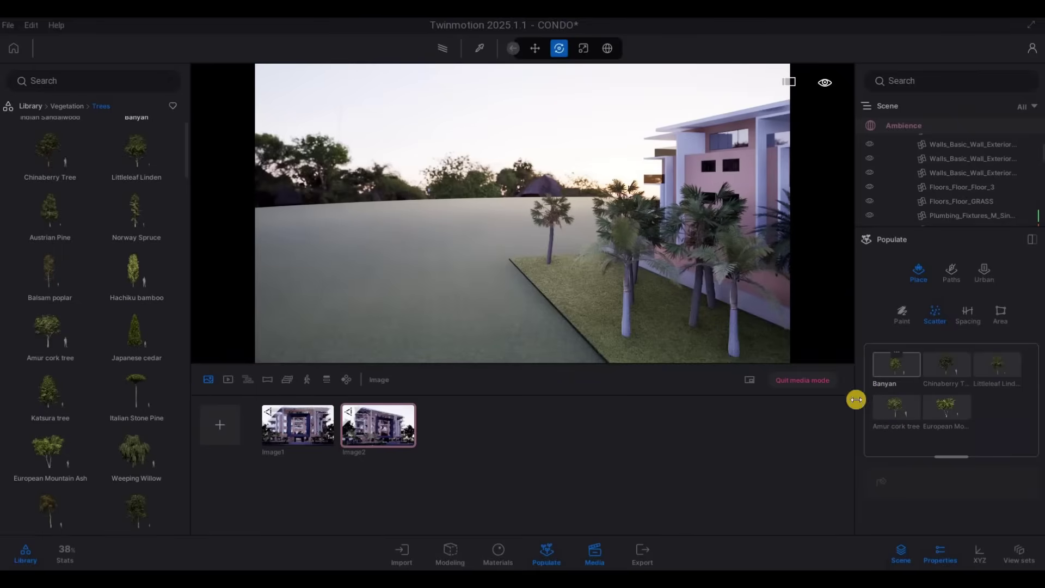
Scatter the five chosen tree species over the open ground beside the palm lawn and leave the scatter tool
{"action": "key", "text": "a"}
{"action": "key", "text": "a"}
{"action": "key", "text": "a"}
{"action": "key", "text": "a"}
{"action": "key", "text": "a"}
{"action": "key", "text": "a"}
{"action": "key", "text": "w"}
{"action": "key", "text": "q"}
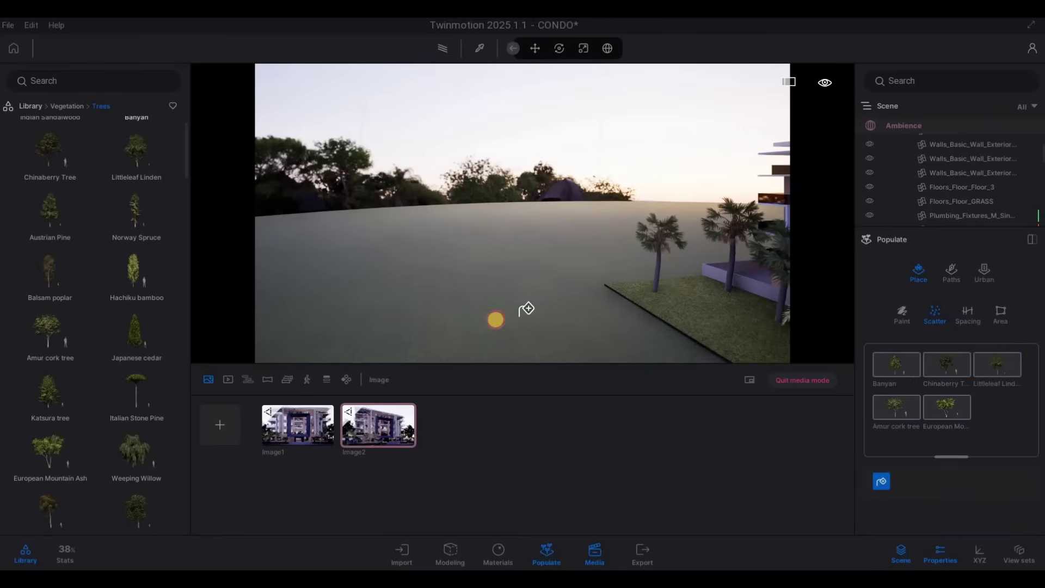
{"action": "left_click", "coordinate": [503, 313]}
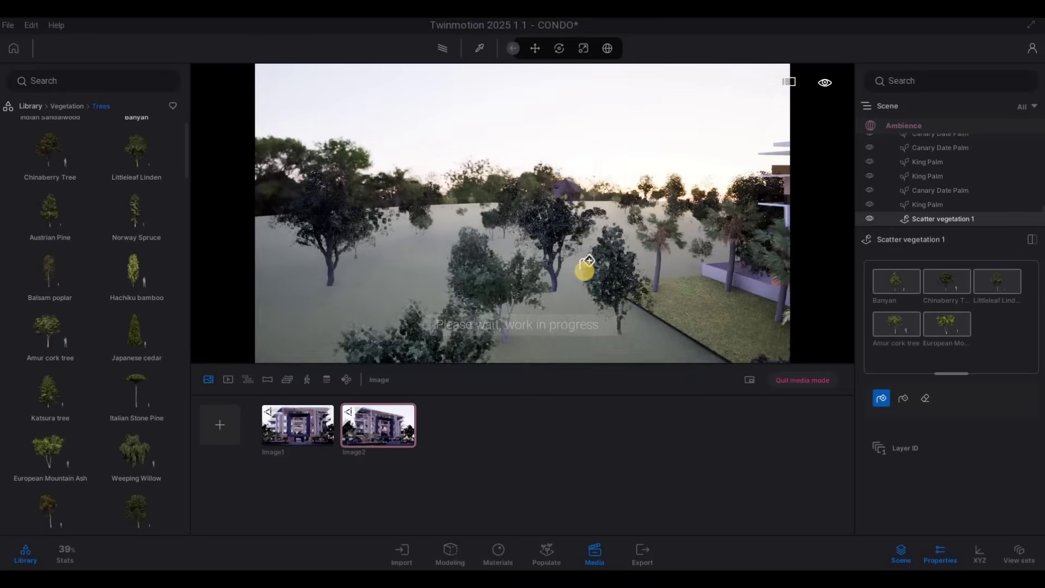
{"action": "key", "text": "d"}
{"action": "key", "text": "d"}
{"action": "key", "text": "d"}
{"action": "key", "text": "d"}
{"action": "key", "text": "d"}
{"action": "key", "text": "d"}
{"action": "key", "text": "d"}
{"action": "key", "text": "d"}
{"action": "key", "text": "d"}
{"action": "key", "text": "d"}
{"action": "key", "text": "d"}
{"action": "key", "text": "d"}
{"action": "key", "text": "d"}
{"action": "key", "text": "d"}
{"action": "key", "text": "d"}
{"action": "key", "text": "d"}
{"action": "key", "text": "d"}
{"action": "key", "text": "d"}
{"action": "key", "text": "d"}
{"action": "key", "text": "d"}
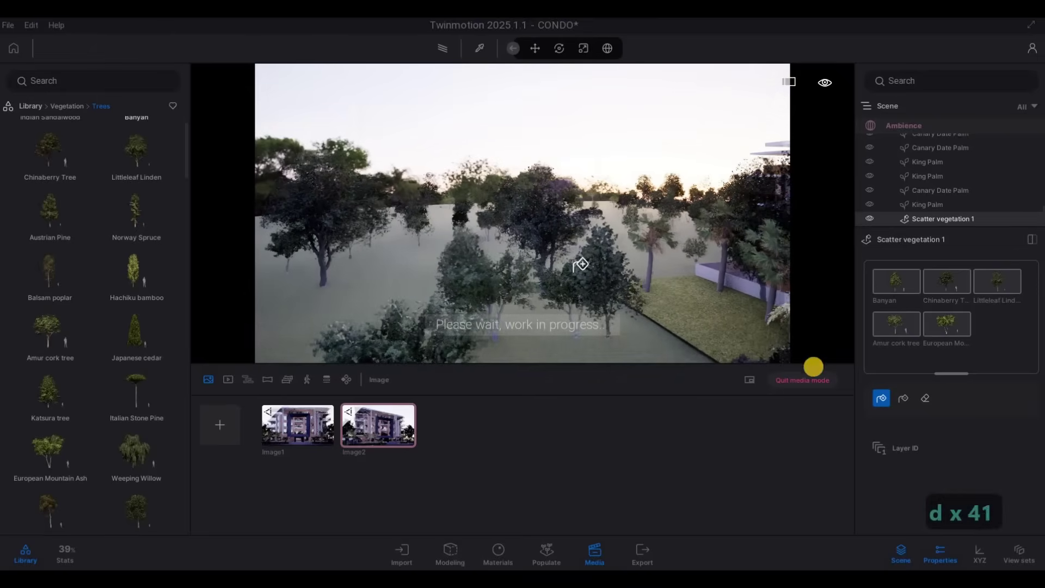
{"action": "key", "text": "Escape"}
{"action": "key", "text": "Escape"}
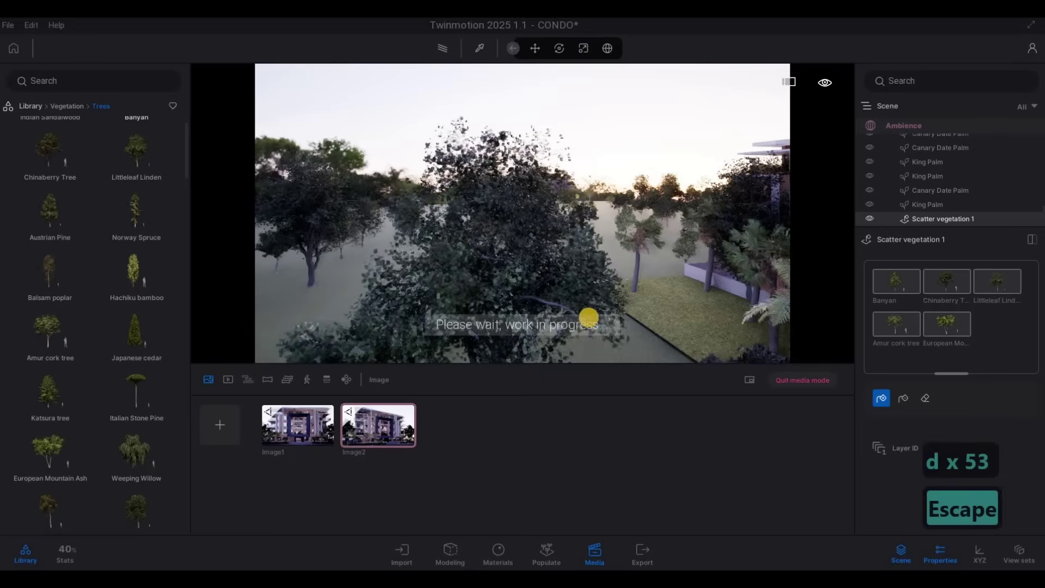
{"action": "key", "text": "Escape"}
{"action": "key", "text": "d"}
{"action": "key", "text": "d"}
{"action": "key", "text": "d"}
{"action": "key", "text": "d"}
{"action": "key", "text": "d"}
{"action": "key", "text": "d"}
{"action": "key", "text": "d"}
{"action": "key", "text": "d"}
{"action": "key", "text": "d"}
{"action": "key", "text": "d"}
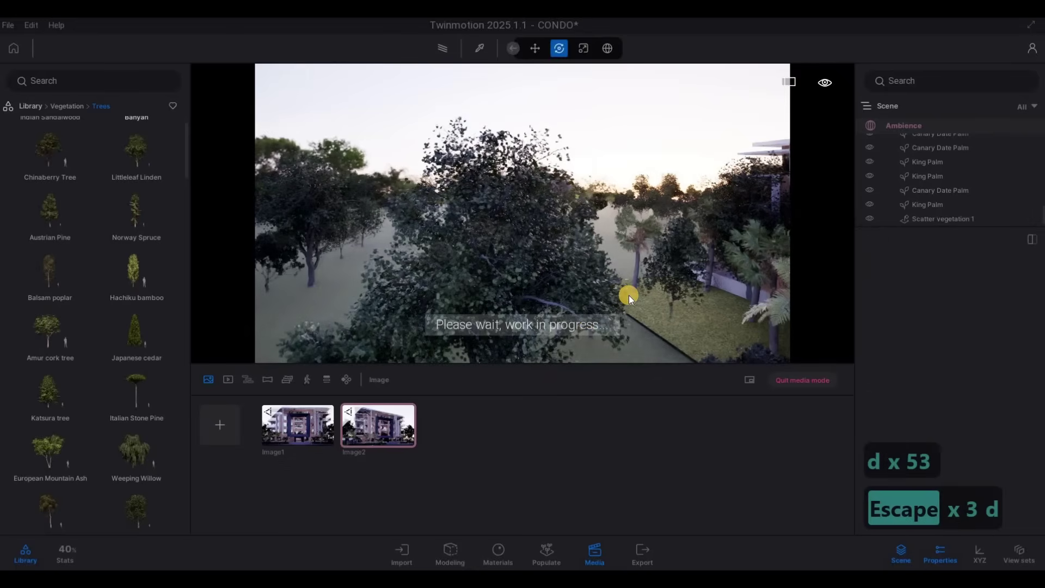
{"action": "key", "text": "d"}
{"action": "key", "text": "d"}
{"action": "key", "text": "d"}
{"action": "key", "text": "d"}
{"action": "key", "text": "d"}
{"action": "key", "text": "d"}
{"action": "key", "text": "d"}
{"action": "key", "text": "d"}
{"action": "key", "text": "d"}
{"action": "key", "text": "d"}
{"action": "key", "text": "d"}
{"action": "key", "text": "d"}
{"action": "key", "text": "d"}
{"action": "key", "text": "d"}
{"action": "key", "text": "d"}
{"action": "key", "text": "d"}
{"action": "key", "text": "d"}
{"action": "key", "text": "d"}
{"action": "key", "text": "d"}
{"action": "key", "text": "d"}
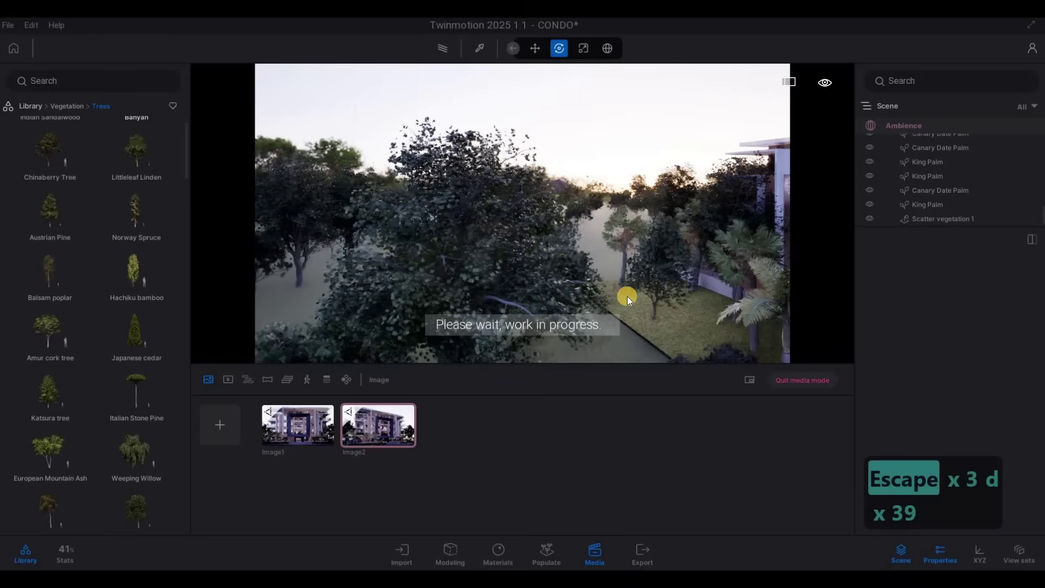
{"action": "key", "text": "d"}
{"action": "key", "text": "d"}
{"action": "key", "text": "d"}
{"action": "key", "text": "d"}
{"action": "key", "text": "d"}
{"action": "key", "text": "d"}
{"action": "key", "text": "d"}
{"action": "key", "text": "d"}
{"action": "key", "text": "d"}
{"action": "key", "text": "d"}
{"action": "key", "text": "d"}
{"action": "key", "text": "d"}
{"action": "key", "text": "d"}
{"action": "key", "text": "d"}
{"action": "key", "text": "d"}
{"action": "key", "text": "d"}
{"action": "key", "text": "d"}
{"action": "key", "text": "d"}
{"action": "key", "text": "d"}
{"action": "key", "text": "d"}
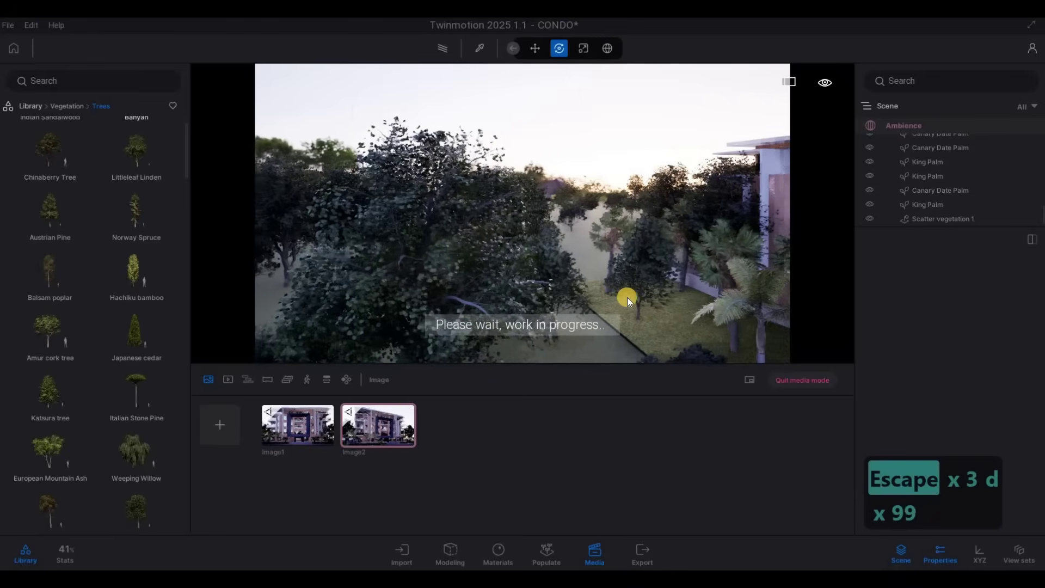
{"action": "key", "text": "d"}
{"action": "key", "text": "d"}
{"action": "key", "text": "d"}
{"action": "key", "text": "d"}
{"action": "key", "text": "d"}
{"action": "key", "text": "d"}
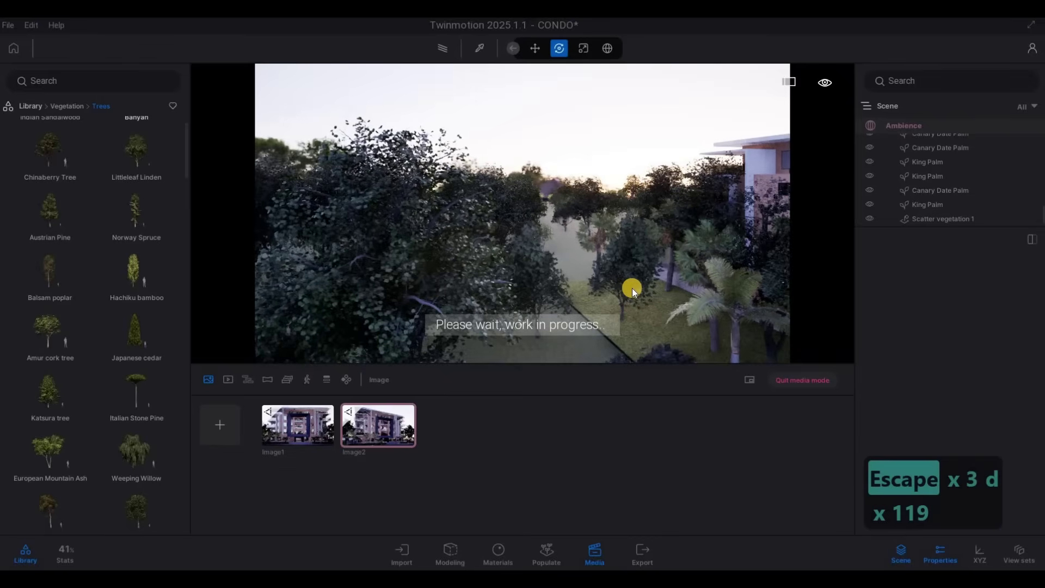
Select the scattered trees and activate their eraser with the palm lawn and building in view
{"action": "left_click", "coordinate": [632, 286]}
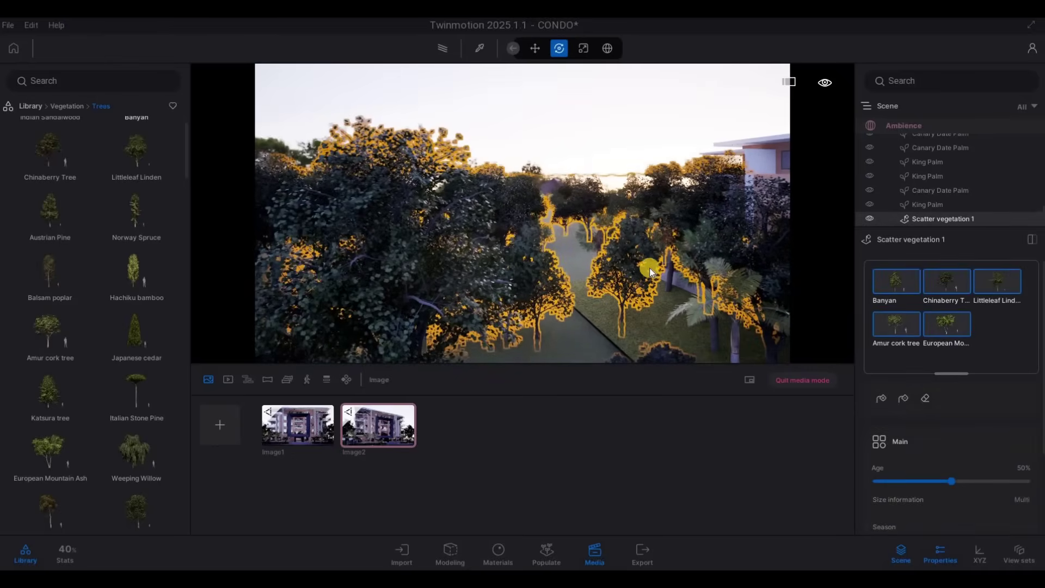
{"action": "key", "text": "s"}
{"action": "key", "text": "d"}
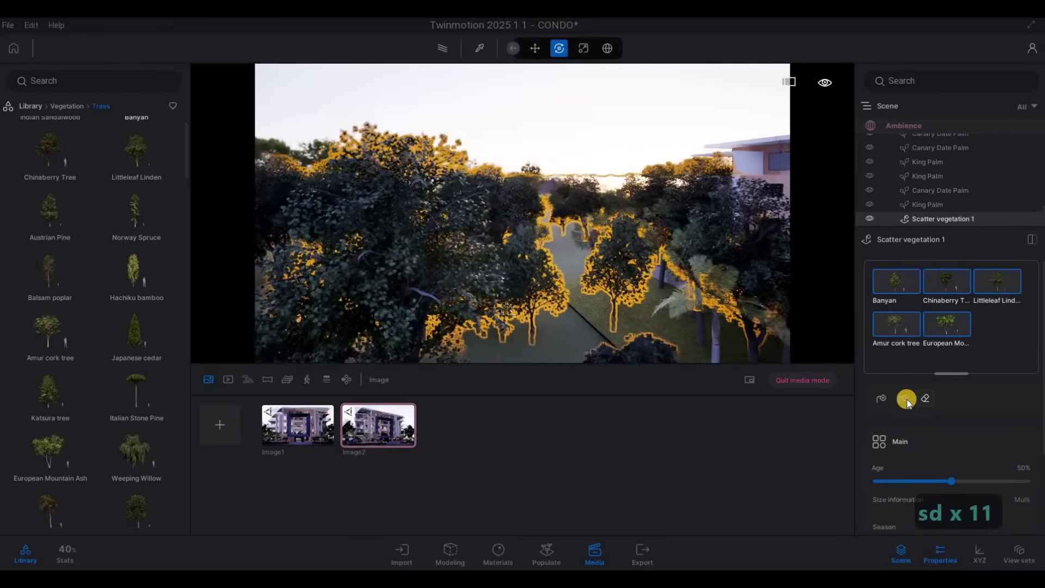
{"action": "key", "text": "s"}
{"action": "key", "text": "d"}
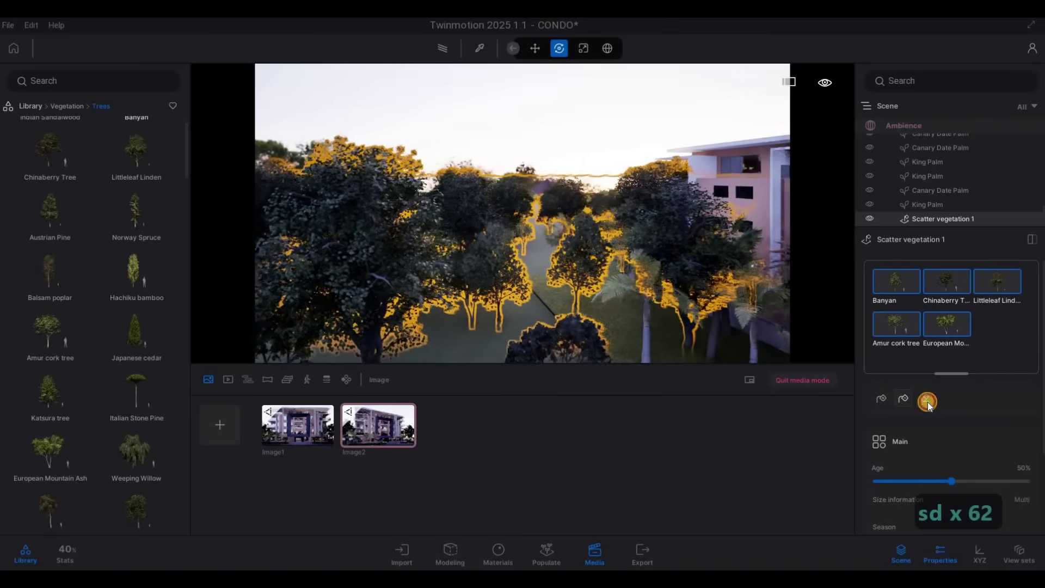
{"action": "left_click", "coordinate": [927, 402]}
{"action": "key", "text": "s"}
{"action": "key", "text": "d"}
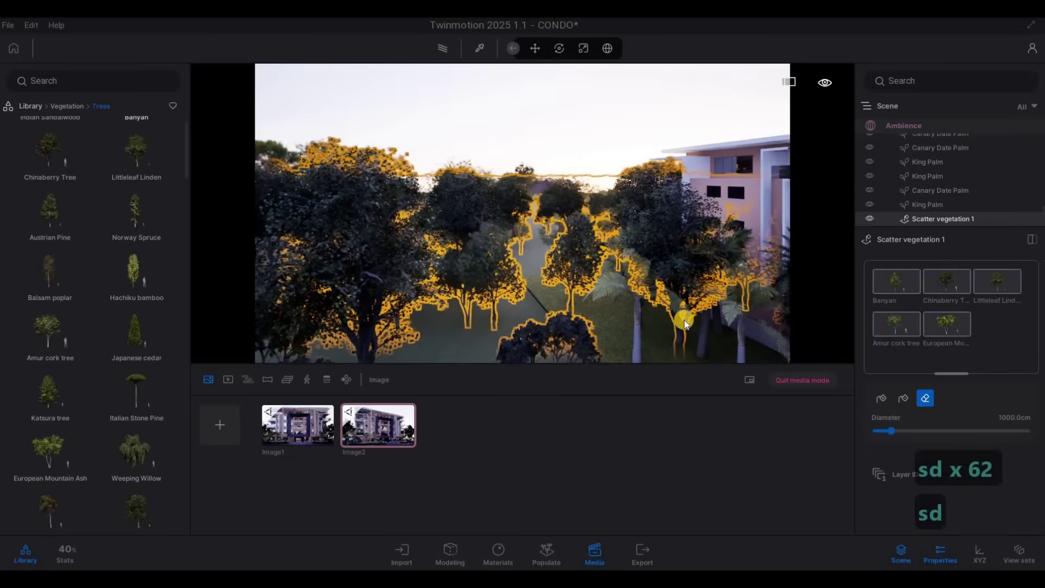
{"action": "key", "text": "s"}
{"action": "key", "text": "d"}
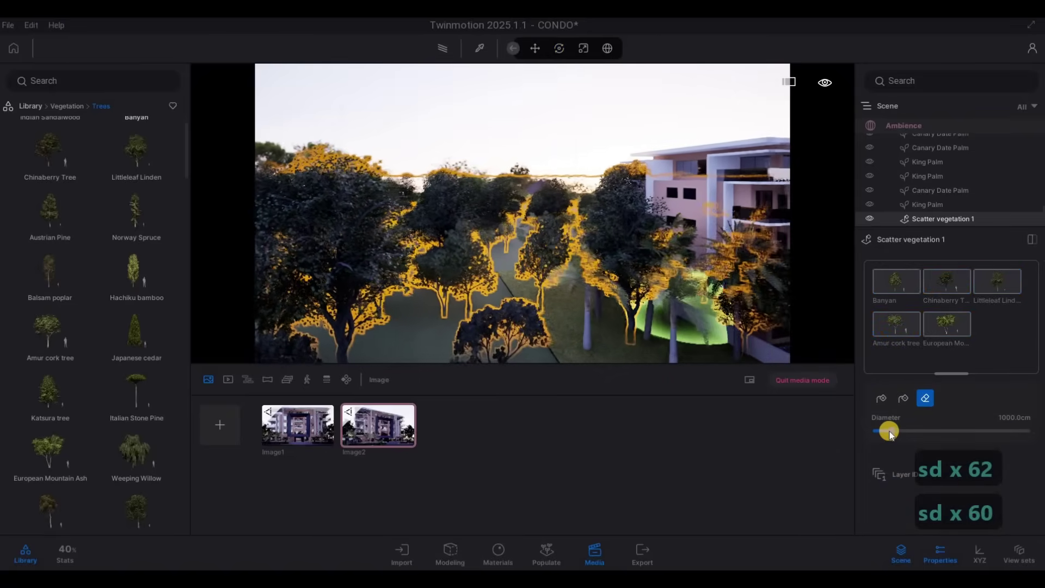
{"action": "key", "text": "s"}
{"action": "key", "text": "d"}
Set the eraser diameter to 1131.4 cm and erase scattered trees near the building's front corner and boundary wall
{"action": "left_click", "coordinate": [894, 431]}
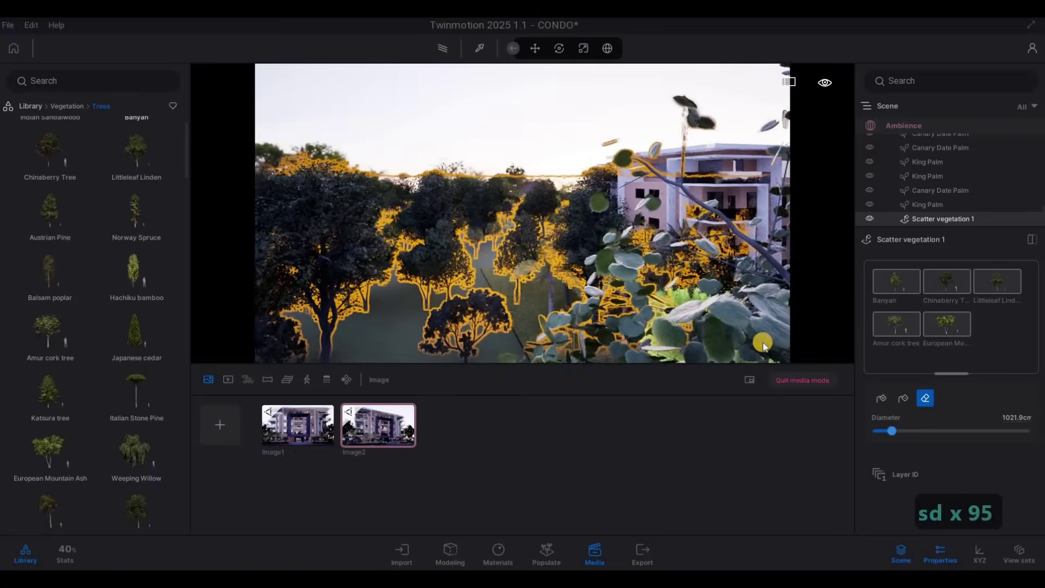
{"action": "key", "text": "s"}
{"action": "key", "text": "d"}
{"action": "key", "text": "s"}
{"action": "key", "text": "d"}
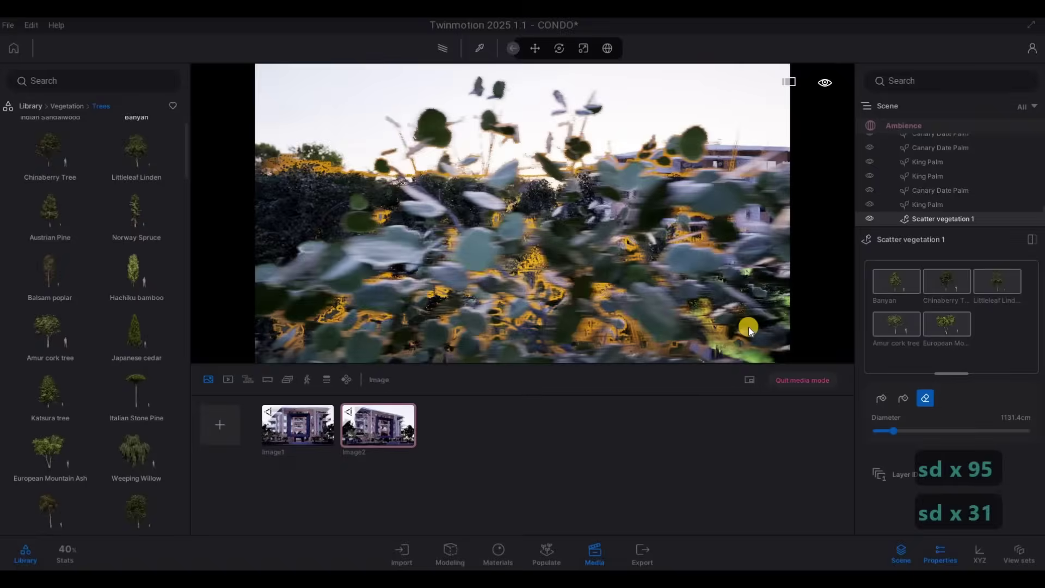
{"action": "key", "text": "s"}
{"action": "key", "text": "d"}
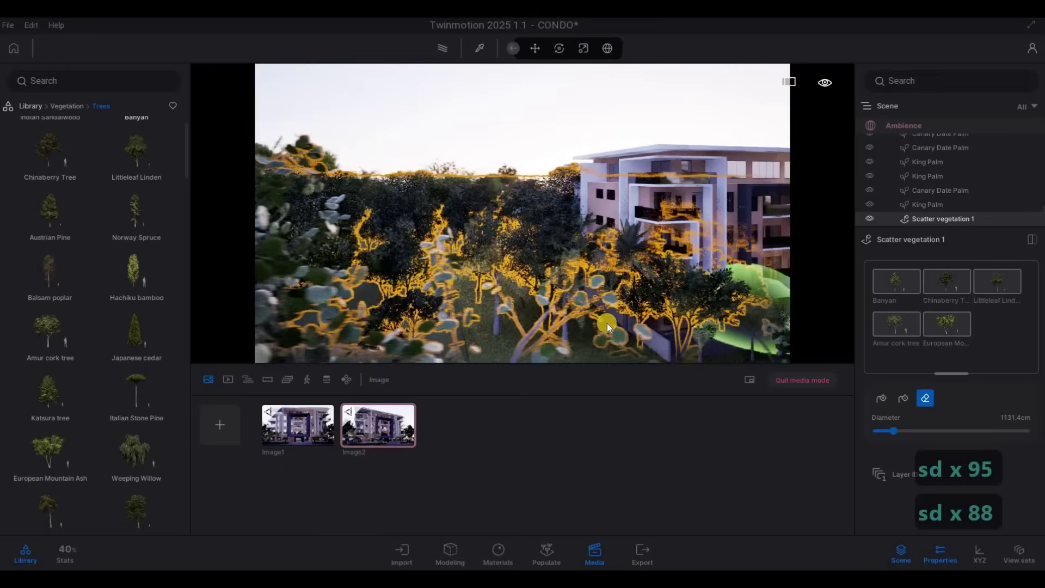
{"action": "left_click_drag", "start_coordinate": [528, 229], "coordinate": [662, 303]}
{"action": "left_click", "coordinate": [692, 327]}
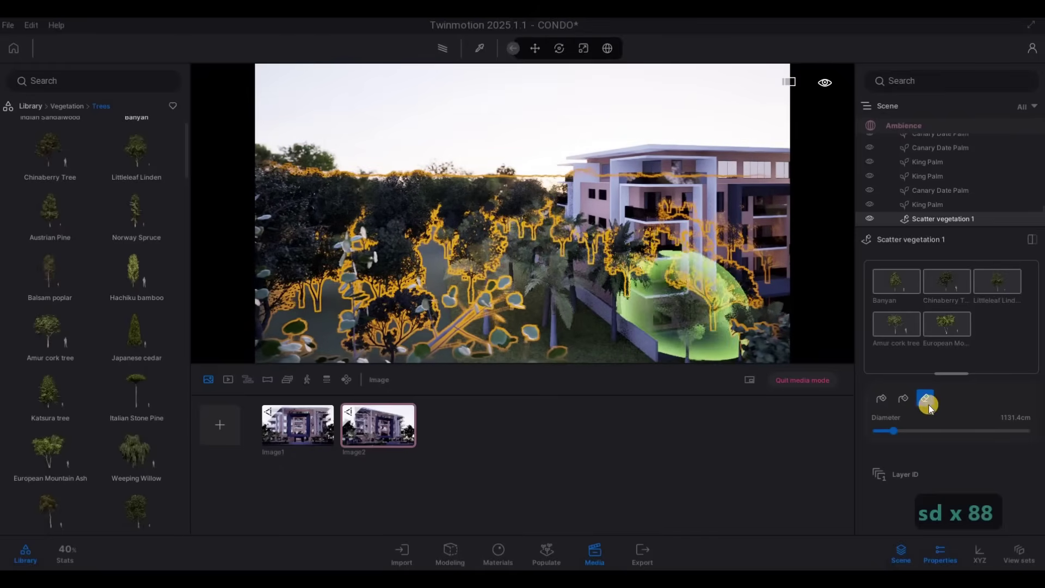
Enlarge the eraser diameter to 2627.7 cm and erase the scattered trees around the building's corner and adjoining palm lawn
{"action": "left_click_drag", "start_coordinate": [892, 431], "coordinate": [916, 431]}
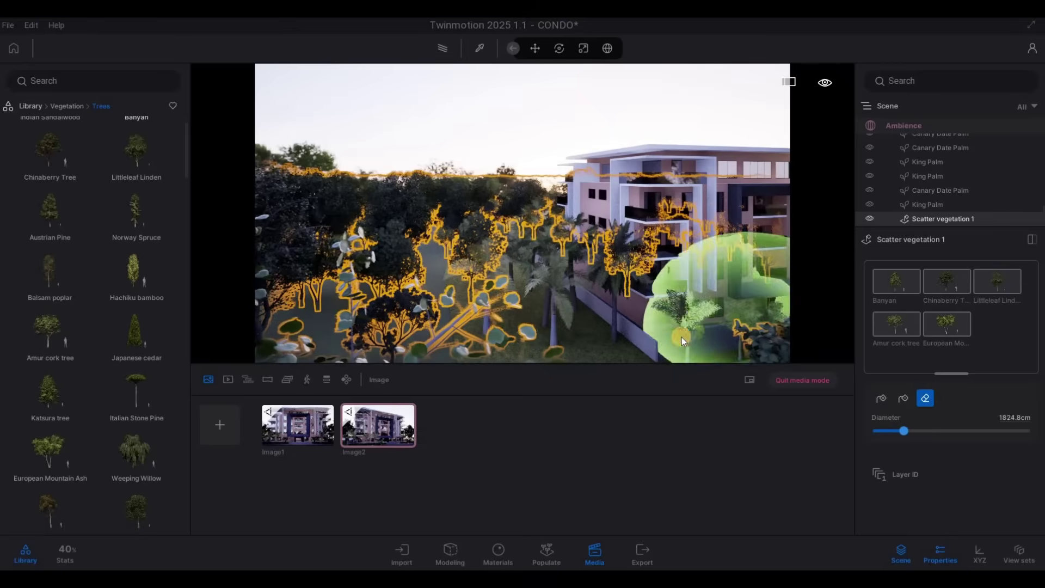
{"action": "left_click", "coordinate": [648, 285]}
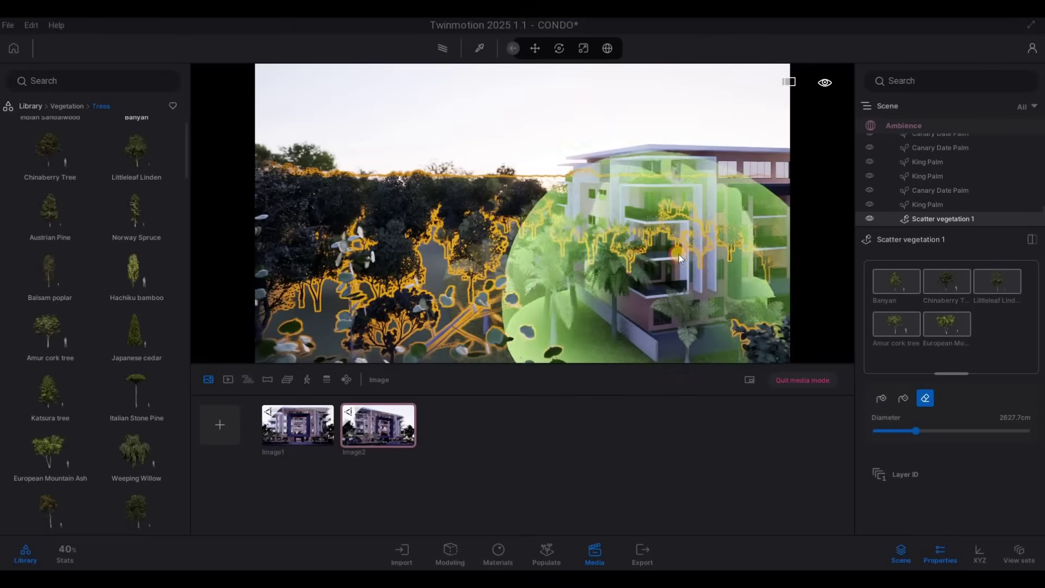
{"action": "key", "text": "d"}
{"action": "key", "text": "w"}
{"action": "key", "text": "q"}
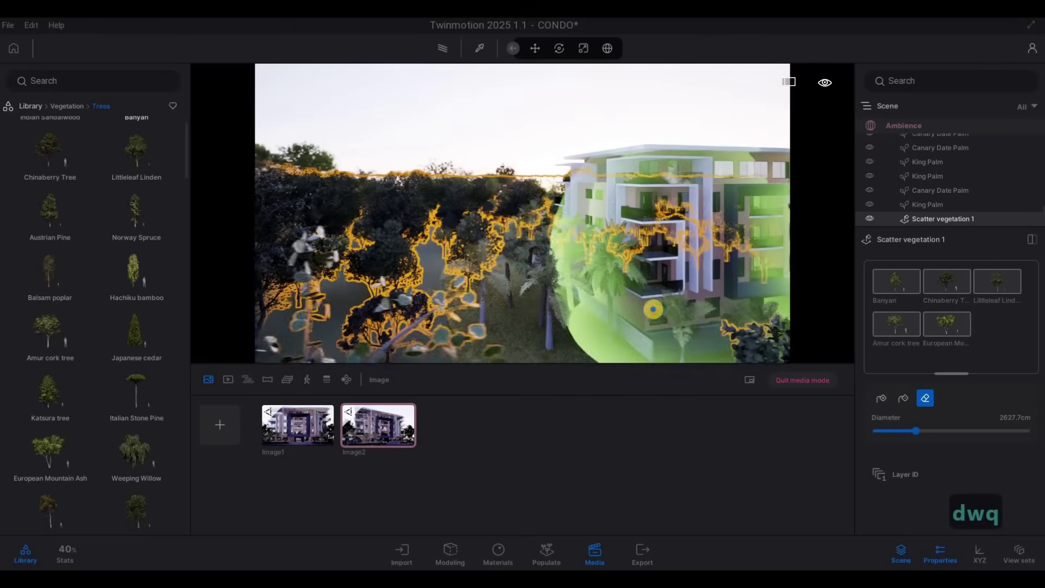
{"action": "left_click", "coordinate": [577, 240]}
{"action": "mouse_move", "coordinate": [577, 241]}
{"action": "left_mouse_down"}
{"action": "mouse_move", "coordinate": [621, 220]}
{"action": "mouse_move", "coordinate": [707, 241]}
{"action": "mouse_move", "coordinate": [685, 253]}
{"action": "left_mouse_up"}
Erase the scattered trees remaining on the ground in front of the building's main facade
{"action": "key", "text": "d"}
{"action": "key", "text": "d"}
{"action": "key", "text": "w"}
{"action": "key", "text": "w"}
{"action": "key", "text": "w"}
{"action": "key", "text": "w"}
{"action": "key", "text": "w"}
{"action": "key", "text": "w"}
{"action": "key", "text": "w"}
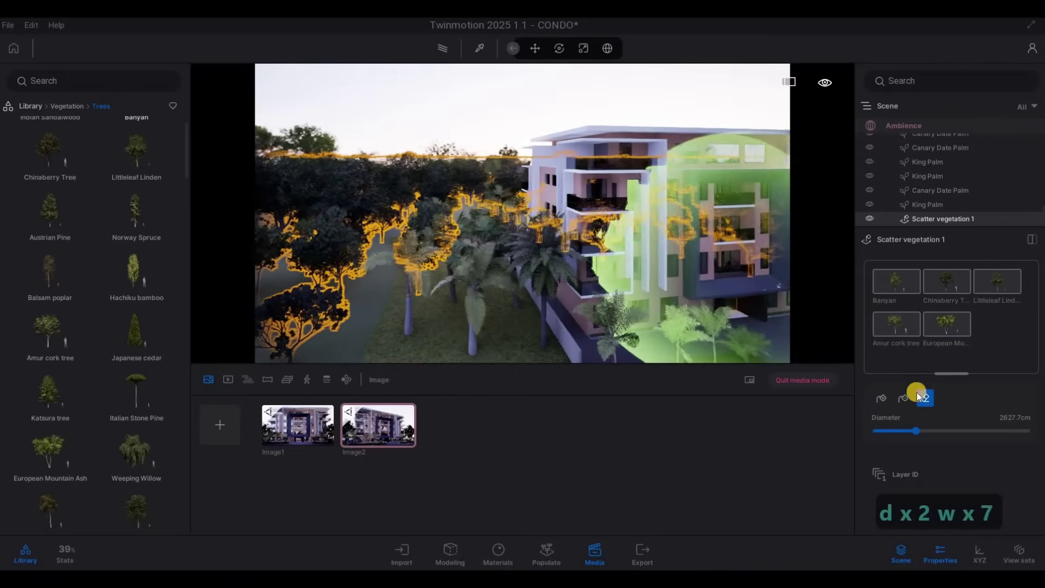
{"action": "key", "text": "w"}
{"action": "key", "text": "4"}
{"action": "key", "text": "d"}
{"action": "key", "text": "d"}
{"action": "key", "text": "d"}
{"action": "key", "text": "d"}
{"action": "key", "text": "d"}
{"action": "key", "text": "d"}
{"action": "key", "text": "d"}
{"action": "key", "text": "d"}
{"action": "key", "text": "d"}
{"action": "key", "text": "d"}
{"action": "key", "text": "d"}
{"action": "key", "text": "d"}
{"action": "key", "text": "d"}
{"action": "key", "text": "d"}
{"action": "key", "text": "d"}
{"action": "key", "text": "d"}
{"action": "key", "text": "d"}
{"action": "key", "text": "d"}
{"action": "key", "text": "d"}
{"action": "key", "text": "d"}
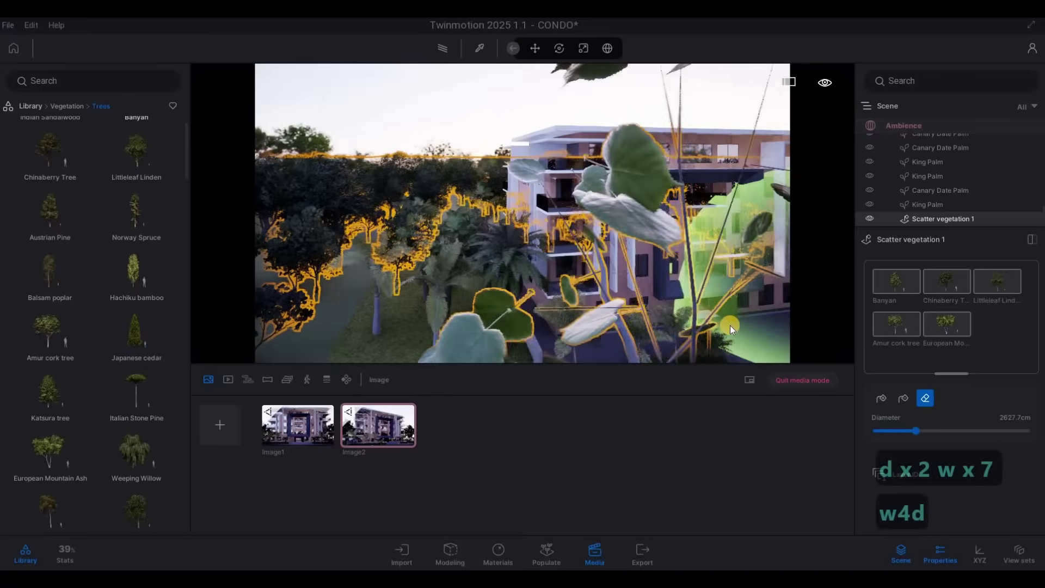
{"action": "key", "text": "d"}
{"action": "key", "text": "d"}
{"action": "key", "text": "d"}
{"action": "key", "text": "d"}
{"action": "key", "text": "d"}
{"action": "key", "text": "d"}
{"action": "key", "text": "d"}
{"action": "key", "text": "d"}
{"action": "key", "text": "d"}
{"action": "key", "text": "d"}
{"action": "key", "text": "d"}
{"action": "key", "text": "d"}
{"action": "key", "text": "d"}
{"action": "key", "text": "d"}
{"action": "key", "text": "d"}
{"action": "key", "text": "d"}
{"action": "key", "text": "d"}
{"action": "key", "text": "d"}
{"action": "key", "text": "d"}
{"action": "key", "text": "d"}
{"action": "key", "text": "w"}
{"action": "key", "text": "5"}
{"action": "key", "text": "d"}
{"action": "left_click", "coordinate": [768, 322]}
Examine the building's front facade and the opposite palm lawn for scattered trees standing too close
{"action": "key", "text": "w"}
{"action": "key", "text": "d"}
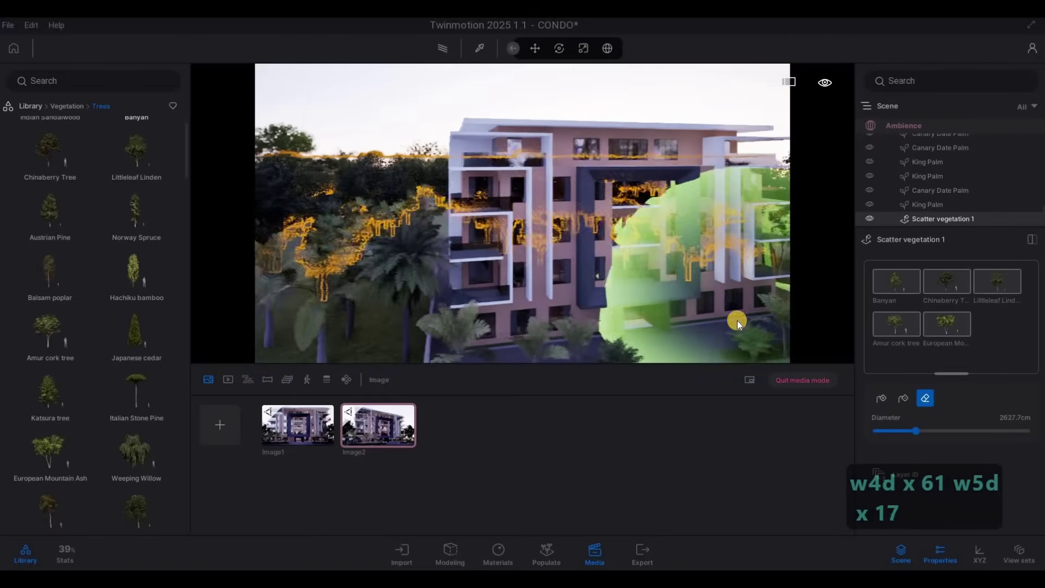
{"action": "key", "text": "w"}
{"action": "key", "text": "d"}
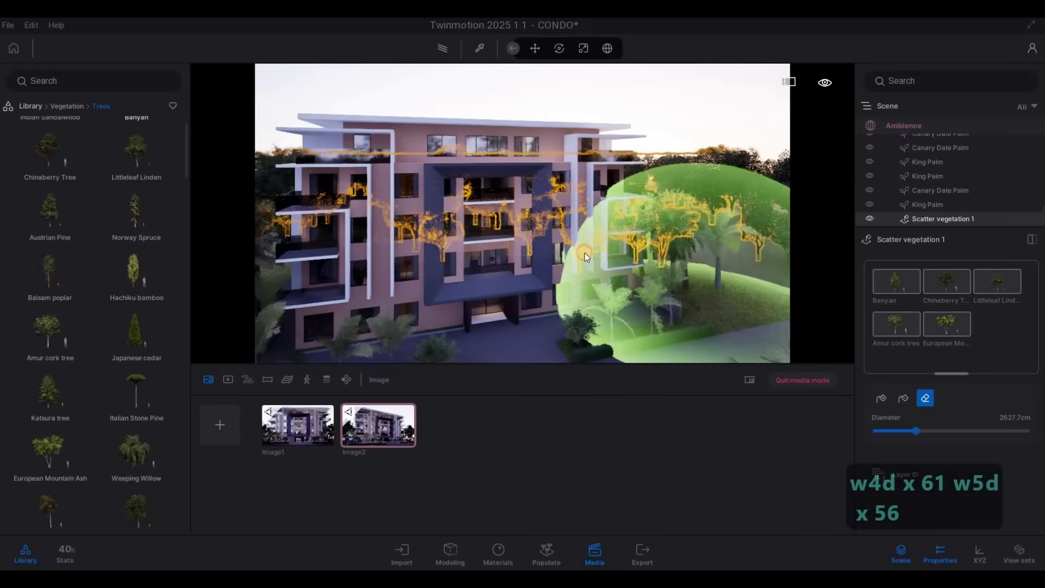
{"action": "key", "text": "d"}
{"action": "key", "text": "w"}
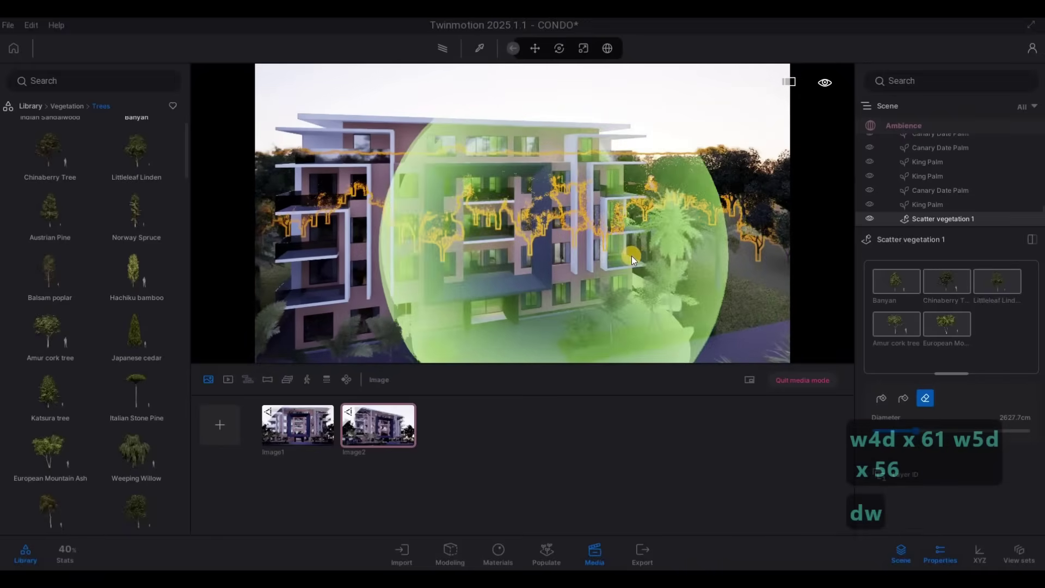
{"action": "key", "text": "d"}
{"action": "key", "text": "w"}
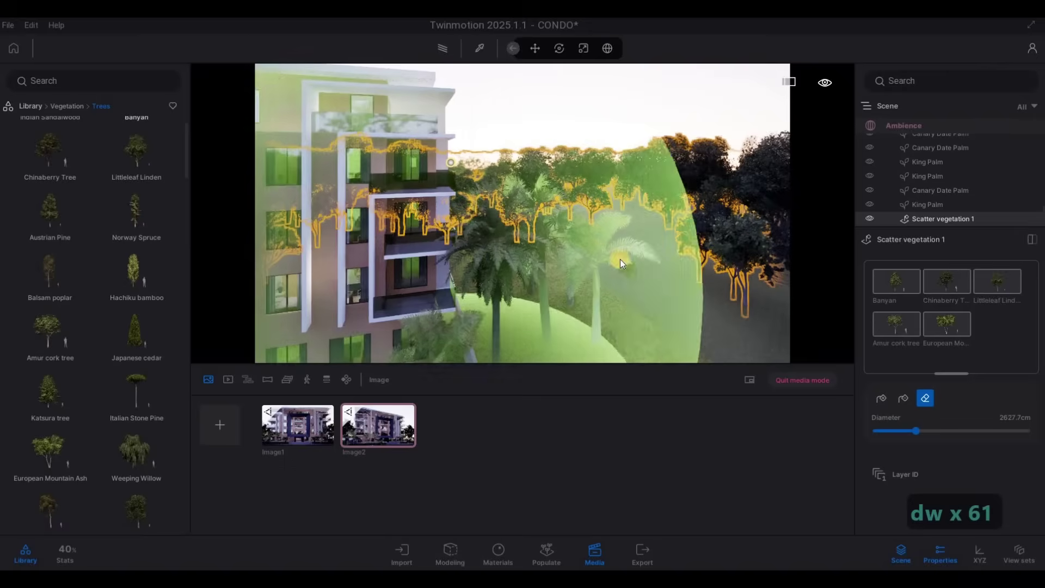
{"action": "key", "text": "s"}
{"action": "key", "text": "a"}
{"action": "key", "text": "s"}
{"action": "key", "text": "a"}
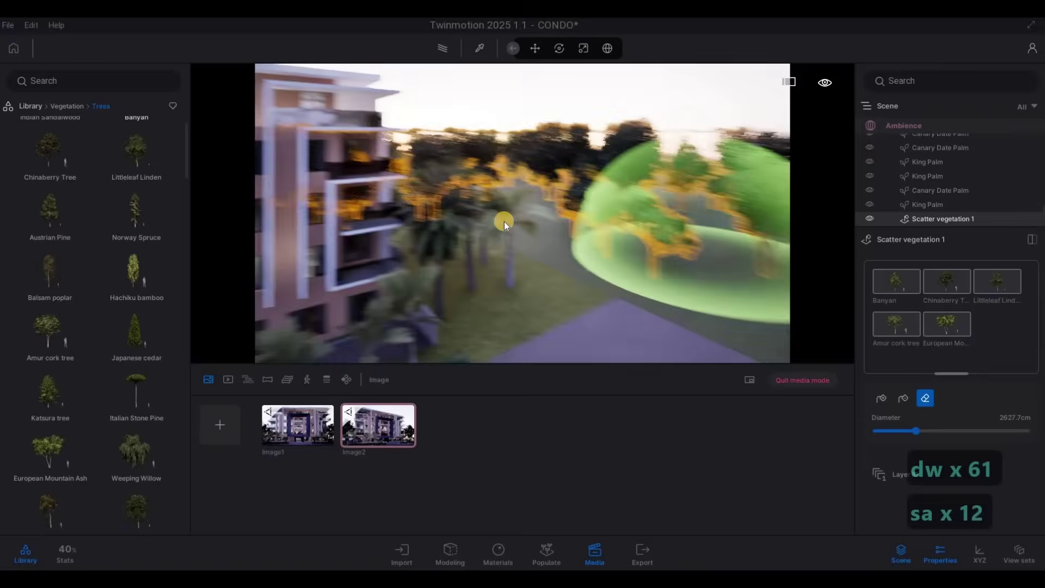
Examine the scattered trees around the driveway and palm lawn beside the building from above
{"action": "key", "text": "s"}
{"action": "key", "text": "s"}
{"action": "key", "text": "s"}
{"action": "key", "text": "s"}
{"action": "key", "text": "s"}
{"action": "key", "text": "s"}
{"action": "key", "text": "s"}
{"action": "key", "text": "s"}
{"action": "key", "text": "s"}
{"action": "key", "text": "s"}
{"action": "key", "text": "s"}
{"action": "key", "text": "s"}
{"action": "key", "text": "s"}
{"action": "key", "text": "s"}
{"action": "key", "text": "s"}
{"action": "key", "text": "s"}
{"action": "key", "text": "s"}
{"action": "key", "text": "s"}
{"action": "key", "text": "s"}
{"action": "key", "text": "s"}
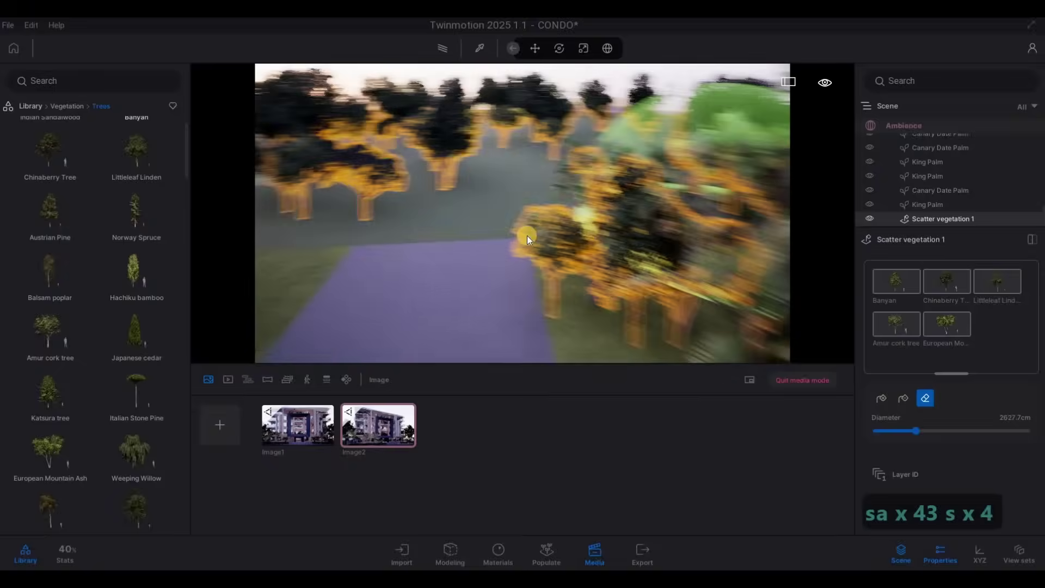
{"action": "key", "text": "a"}
{"action": "key", "text": "a"}
{"action": "key", "text": "a"}
{"action": "key", "text": "a"}
{"action": "key", "text": "a"}
{"action": "key", "text": "a"}
{"action": "key", "text": "a"}
{"action": "key", "text": "a"}
{"action": "key", "text": "a"}
{"action": "key", "text": "a"}
{"action": "key", "text": "a"}
{"action": "key", "text": "a"}
{"action": "key", "text": "a"}
{"action": "key", "text": "a"}
{"action": "key", "text": "a"}
{"action": "key", "text": "a"}
{"action": "key", "text": "a"}
{"action": "key", "text": "a"}
{"action": "key", "text": "a"}
{"action": "key", "text": "a"}
{"action": "key", "text": "a"}
{"action": "key", "text": "a"}
{"action": "key", "text": "a"}
{"action": "key", "text": "a"}
{"action": "key", "text": "a"}
{"action": "key", "text": "a"}
{"action": "key", "text": "a"}
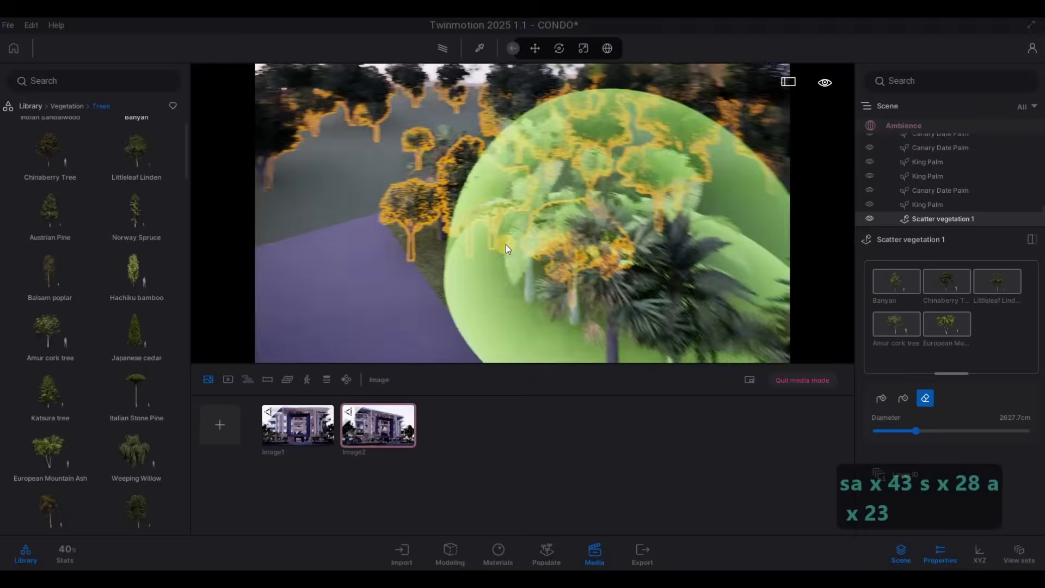
{"action": "key", "text": "a"}
{"action": "key", "text": "a"}
{"action": "key", "text": "a"}
{"action": "key", "text": "a"}
{"action": "key", "text": "a"}
{"action": "key", "text": "a"}
{"action": "key", "text": "a"}
{"action": "key", "text": "a"}
{"action": "key", "text": "a"}
{"action": "key", "text": "a"}
{"action": "key", "text": "a"}
{"action": "key", "text": "a"}
{"action": "key", "text": "a"}
{"action": "key", "text": "a"}
{"action": "key", "text": "a"}
{"action": "key", "text": "a"}
{"action": "key", "text": "a"}
{"action": "key", "text": "a"}
{"action": "key", "text": "a"}
{"action": "key", "text": "a"}
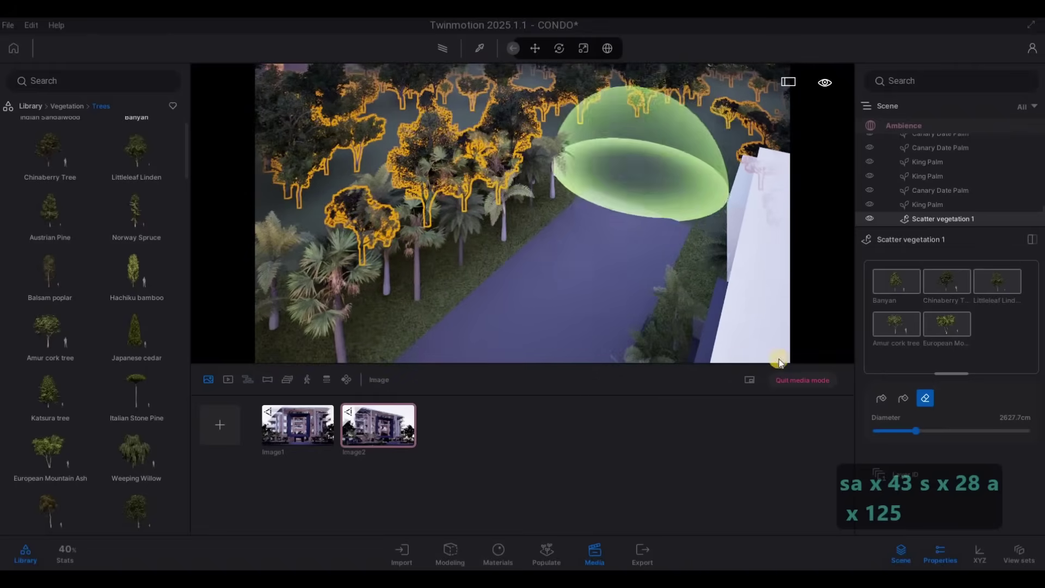
{"action": "key", "text": "Escape"}
{"action": "key", "text": "Escape"}
{"action": "key", "text": "Escape"}
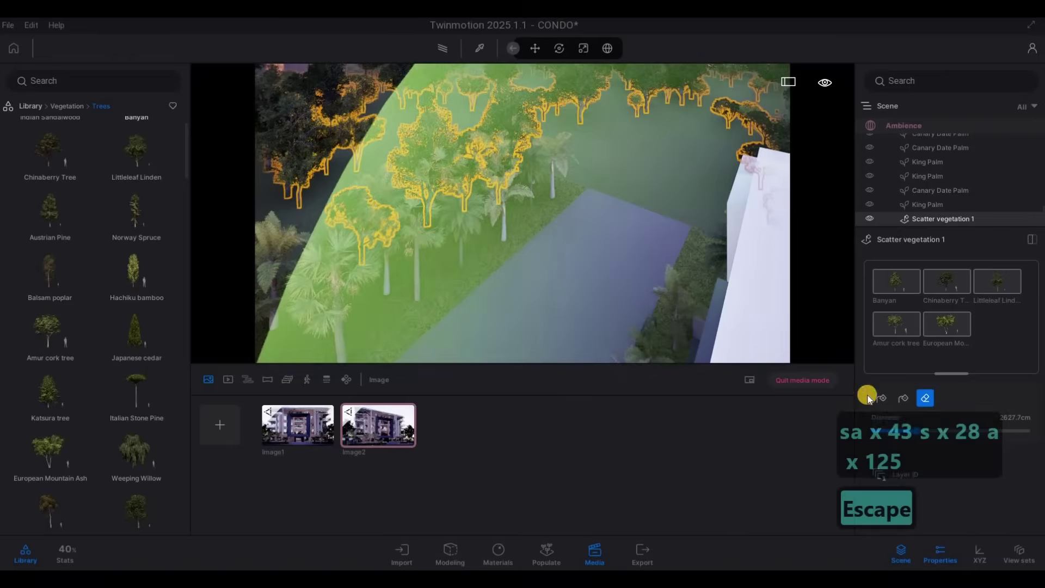
Look over the ground beside the building for leftover scattered trees, and return to the Image2 view
{"action": "key", "text": "a"}
{"action": "key", "text": "e"}
{"action": "key", "text": "a"}
{"action": "key", "text": "e"}
{"action": "key", "text": "a"}
{"action": "key", "text": "e"}
{"action": "key", "text": "a"}
{"action": "key", "text": "e"}
{"action": "key", "text": "a"}
{"action": "key", "text": "e"}
{"action": "key", "text": "a"}
{"action": "key", "text": "e"}
{"action": "key", "text": "a"}
{"action": "key", "text": "e"}
{"action": "key", "text": "a"}
{"action": "key", "text": "e"}
{"action": "key", "text": "s"}
{"action": "left_click", "coordinate": [383, 428]}
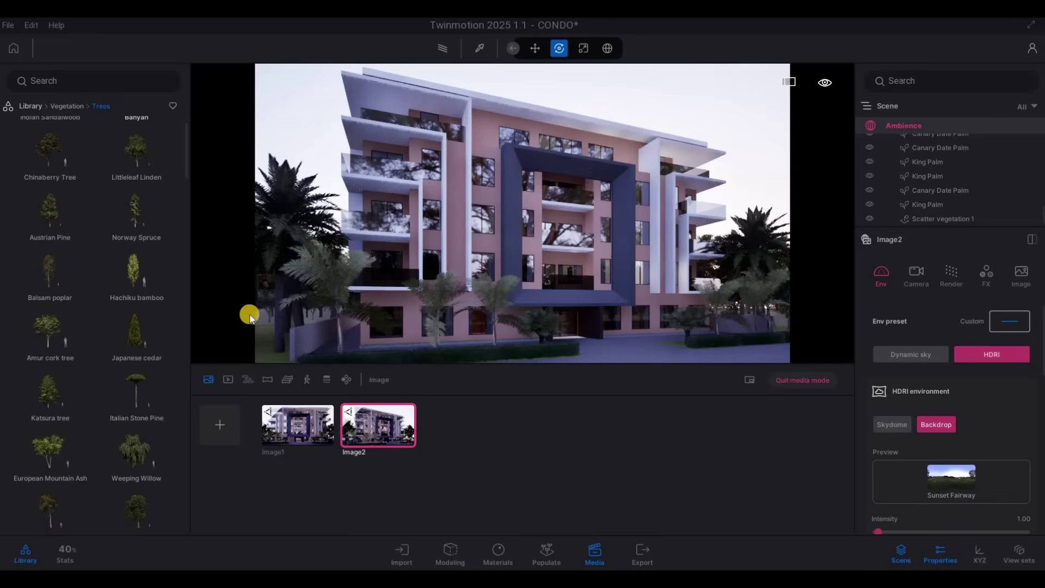
Starting from the Image1 view, erase scattered trees from the middle of the open ground beyond the building with the 2627.7 cm eraser
{"action": "left_click", "coordinate": [310, 424]}
{"action": "key", "text": "d"}
{"action": "key", "text": "d"}
{"action": "key", "text": "d"}
{"action": "key", "text": "d"}
{"action": "key", "text": "w"}
{"action": "key", "text": "w"}
{"action": "key", "text": "w"}
{"action": "key", "text": "w"}
{"action": "key", "text": "w"}
{"action": "key", "text": "q"}
{"action": "right_click_drag", "start_coordinate": [493, 233], "coordinate": [706, 341]}
{"action": "key", "text": "q"}
{"action": "key", "text": "q"}
{"action": "key", "text": "q"}
{"action": "key", "text": "q"}
{"action": "key", "text": "q"}
{"action": "key", "text": "q"}
{"action": "key", "text": "q"}
{"action": "key", "text": "q"}
{"action": "key", "text": "q"}
{"action": "key", "text": "q"}
{"action": "key", "text": "q"}
{"action": "key", "text": "q"}
{"action": "key", "text": "q"}
{"action": "key", "text": "q"}
{"action": "key", "text": "q"}
{"action": "key", "text": "q"}
{"action": "key", "text": "q"}
{"action": "key", "text": "q"}
{"action": "key", "text": "q"}
{"action": "key", "text": "q"}
{"action": "key", "text": "w"}
{"action": "left_click_drag", "start_coordinate": [653, 226], "coordinate": [533, 266]}
{"action": "key", "text": "d"}
{"action": "key", "text": "w"}
{"action": "key", "text": "q"}
{"action": "key", "text": "q"}
{"action": "key", "text": "w"}
{"action": "key", "text": "d"}
{"action": "key", "text": "d"}
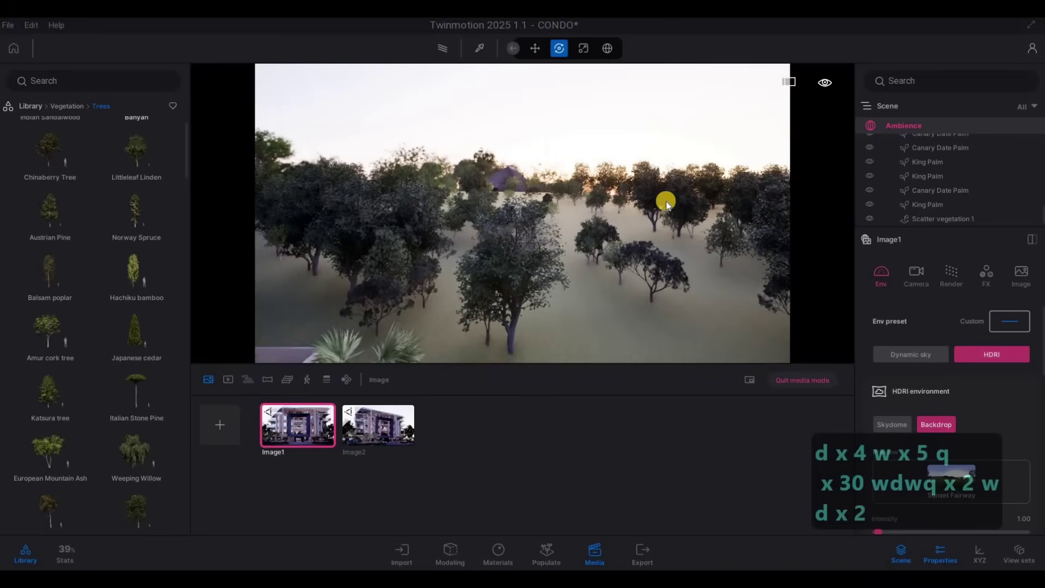
{"action": "left_click", "coordinate": [653, 196]}
{"action": "left_click", "coordinate": [844, 277]}
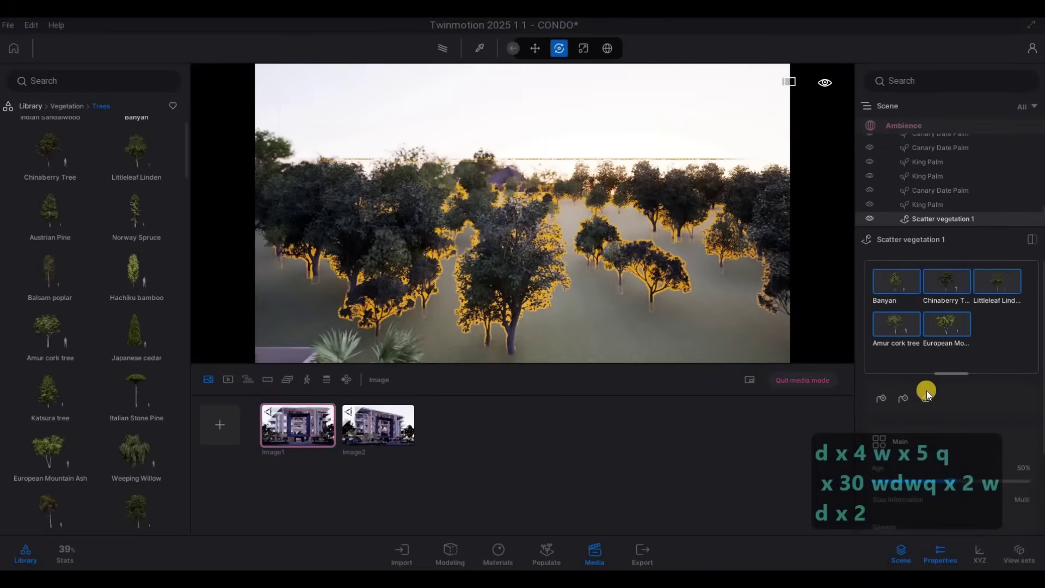
{"action": "left_click", "coordinate": [925, 398]}
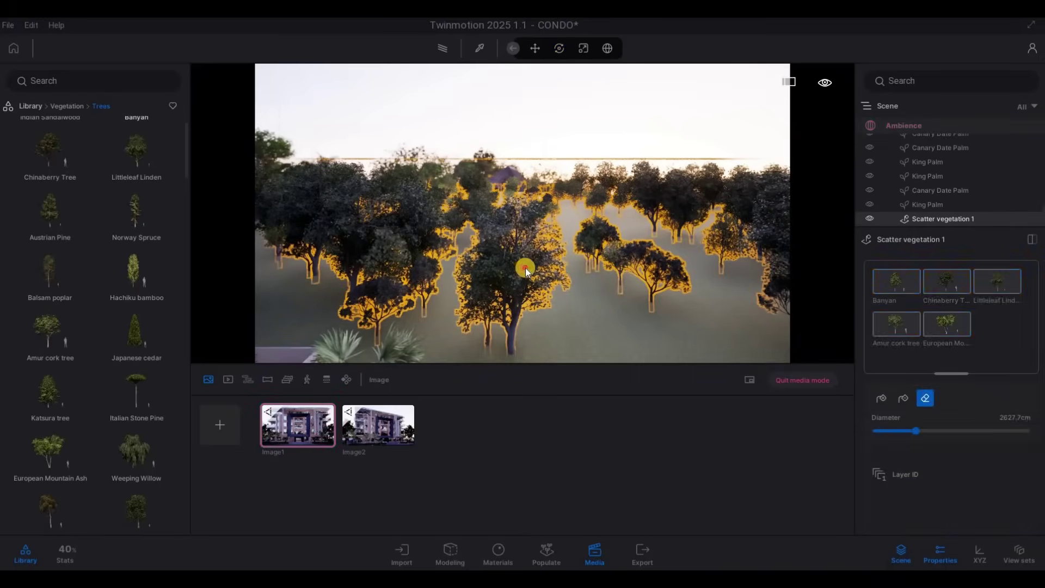
{"action": "mouse_move", "coordinate": [464, 251]}
{"action": "left_mouse_down"}
{"action": "mouse_move", "coordinate": [661, 218]}
{"action": "mouse_move", "coordinate": [620, 276]}
{"action": "mouse_move", "coordinate": [609, 181]}
{"action": "mouse_move", "coordinate": [596, 201]}
{"action": "mouse_move", "coordinate": [518, 242]}
{"action": "left_mouse_up"}
{"action": "left_click", "coordinate": [502, 284]}
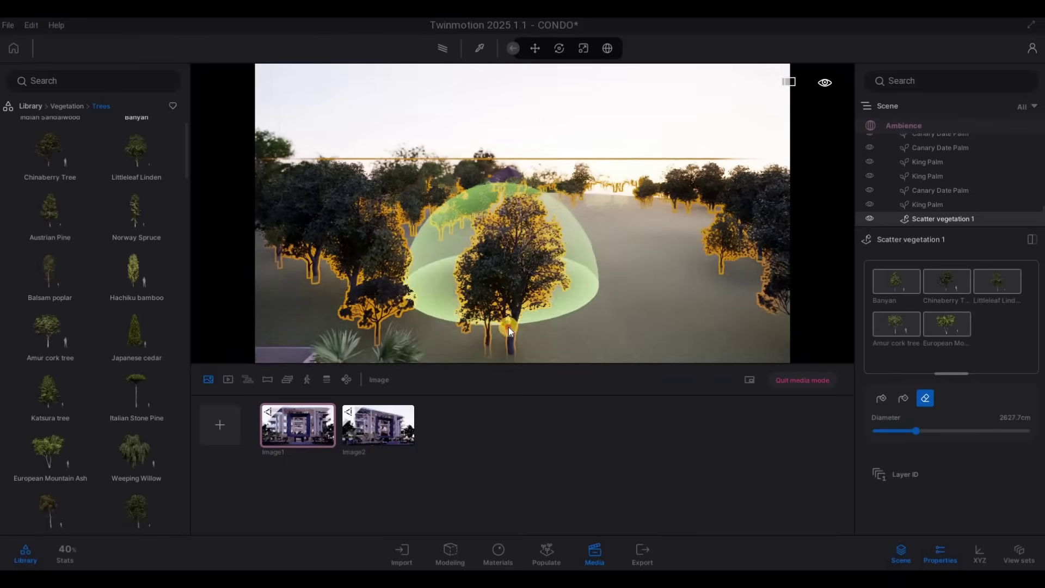
{"action": "key", "text": "Escape"}
{"action": "key", "text": "Escape"}
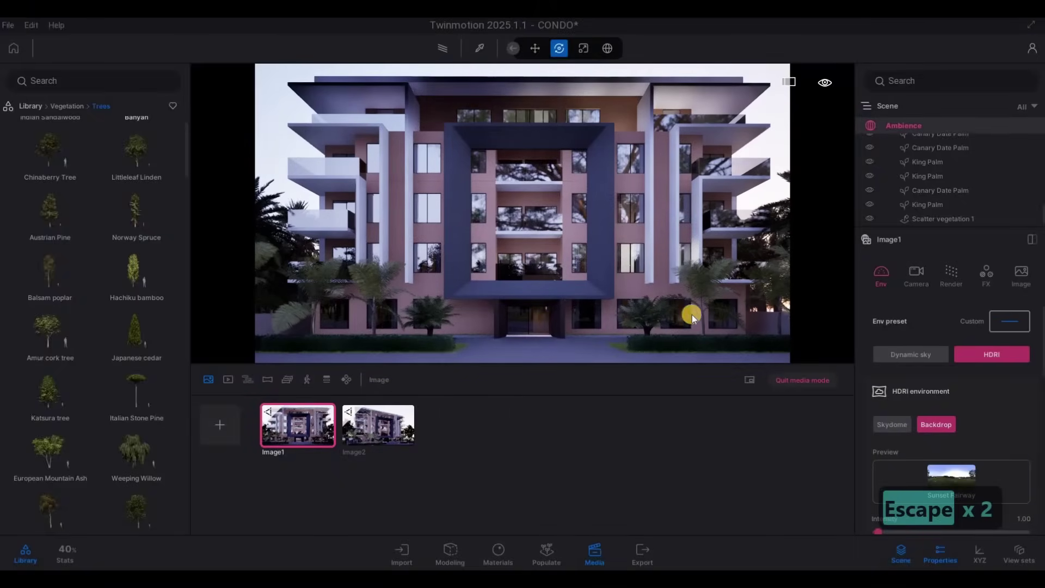
Delete the foreground palm standing among the palms on the lawn beside the building
{"action": "key", "text": "w"}
{"action": "key", "text": "w"}
{"action": "key", "text": "w"}
{"action": "key", "text": "w"}
{"action": "key", "text": "w"}
{"action": "key", "text": "w"}
{"action": "key", "text": "w"}
{"action": "key", "text": "q"}
{"action": "key", "text": "q"}
{"action": "key", "text": "q"}
{"action": "key", "text": "q"}
{"action": "key", "text": "q"}
{"action": "key", "text": "q"}
{"action": "key", "text": "q"}
{"action": "key", "text": "q"}
{"action": "key", "text": "q"}
{"action": "key", "text": "q"}
{"action": "key", "text": "q"}
{"action": "key", "text": "q"}
{"action": "key", "text": "q"}
{"action": "key", "text": "q"}
{"action": "key", "text": "q"}
{"action": "key", "text": "q"}
{"action": "key", "text": "q"}
{"action": "key", "text": "q"}
{"action": "key", "text": "q"}
{"action": "key", "text": "q"}
{"action": "right_click_drag", "start_coordinate": [697, 287], "coordinate": [373, 310]}
{"action": "left_click_drag", "start_coordinate": [373, 310], "coordinate": [426, 261]}
{"action": "key", "text": "q"}
{"action": "key", "text": "w"}
{"action": "key", "text": "d"}
{"action": "key", "text": "d"}
{"action": "key", "text": "d"}
{"action": "key", "text": "d"}
{"action": "key", "text": "d"}
{"action": "key", "text": "d"}
{"action": "key", "text": "d"}
{"action": "key", "text": "d"}
{"action": "key", "text": "d"}
{"action": "key", "text": "d"}
{"action": "key", "text": "d"}
{"action": "key", "text": "d"}
{"action": "key", "text": "d"}
{"action": "key", "text": "d"}
{"action": "key", "text": "d"}
{"action": "key", "text": "d"}
{"action": "key", "text": "d"}
{"action": "key", "text": "d"}
{"action": "key", "text": "d"}
{"action": "key", "text": "d"}
{"action": "key", "text": "d"}
{"action": "key", "text": "d"}
{"action": "key", "text": "d"}
{"action": "key", "text": "d"}
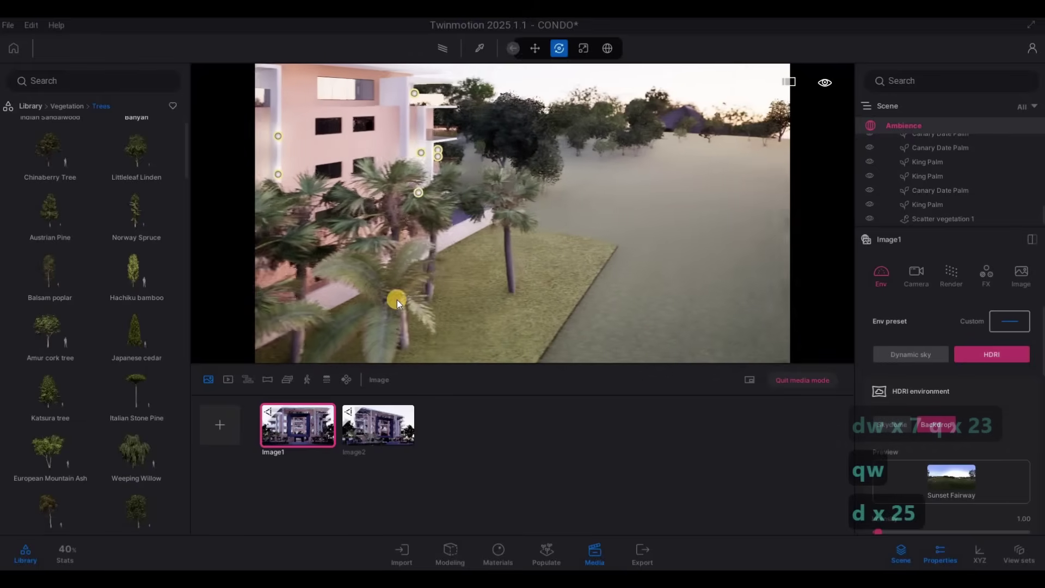
{"action": "left_click", "coordinate": [387, 341]}
{"action": "key", "text": "Delete"}
Erase the scattered trees behind the palm lawn beside the building, and check the result in the Image1 and Image2 views
{"action": "key", "text": "a"}
{"action": "left_click_drag", "start_coordinate": [508, 222], "coordinate": [747, 249]}
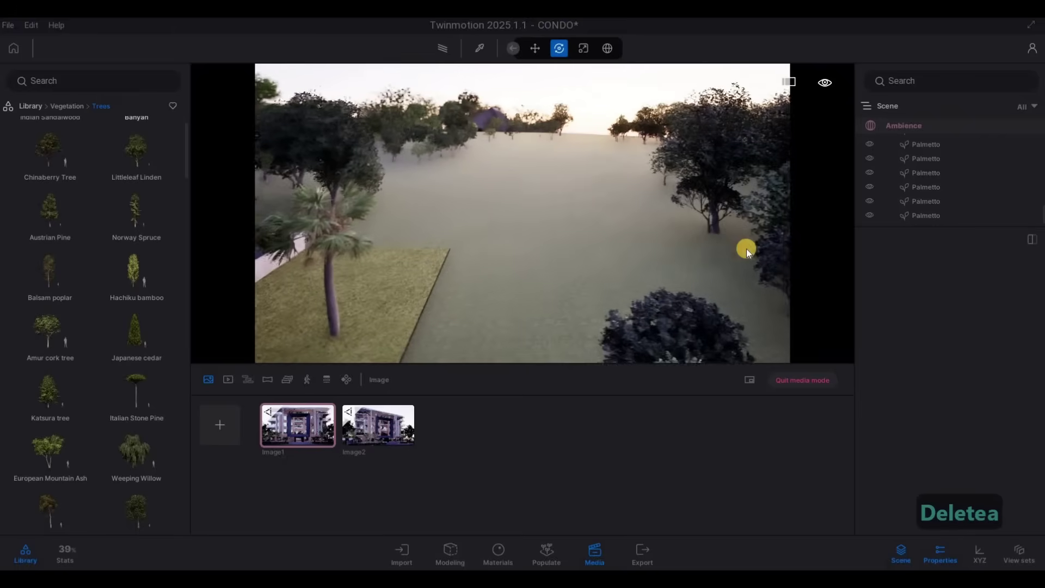
{"action": "key", "text": "a"}
{"action": "key", "text": "a"}
{"action": "key", "text": "a"}
{"action": "key", "text": "a"}
{"action": "key", "text": "a"}
{"action": "key", "text": "a"}
{"action": "key", "text": "a"}
{"action": "key", "text": "a"}
{"action": "key", "text": "a"}
{"action": "key", "text": "a"}
{"action": "key", "text": "a"}
{"action": "key", "text": "a"}
{"action": "key", "text": "a"}
{"action": "key", "text": "a"}
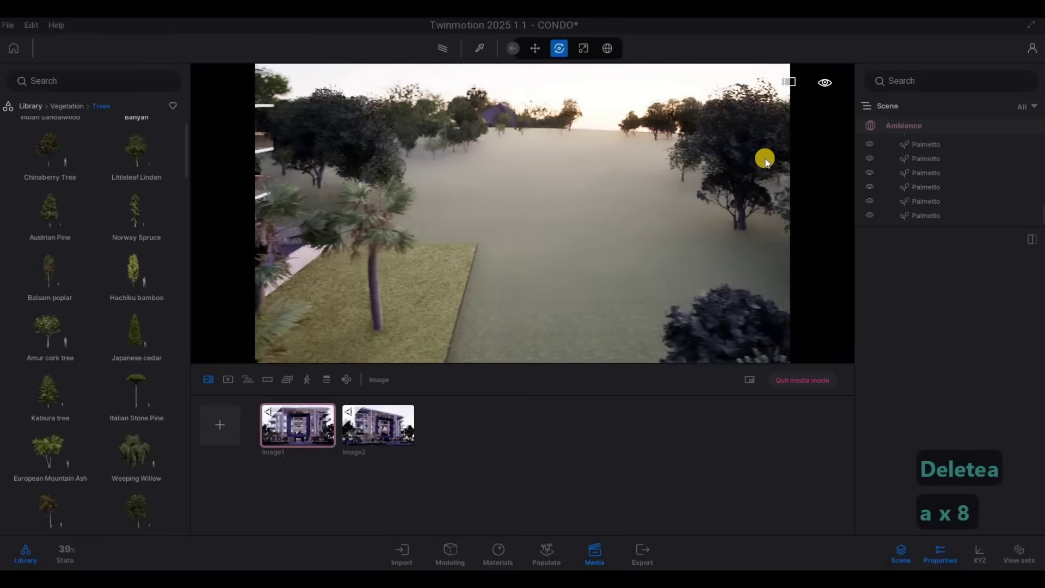
{"action": "left_click", "coordinate": [767, 159]}
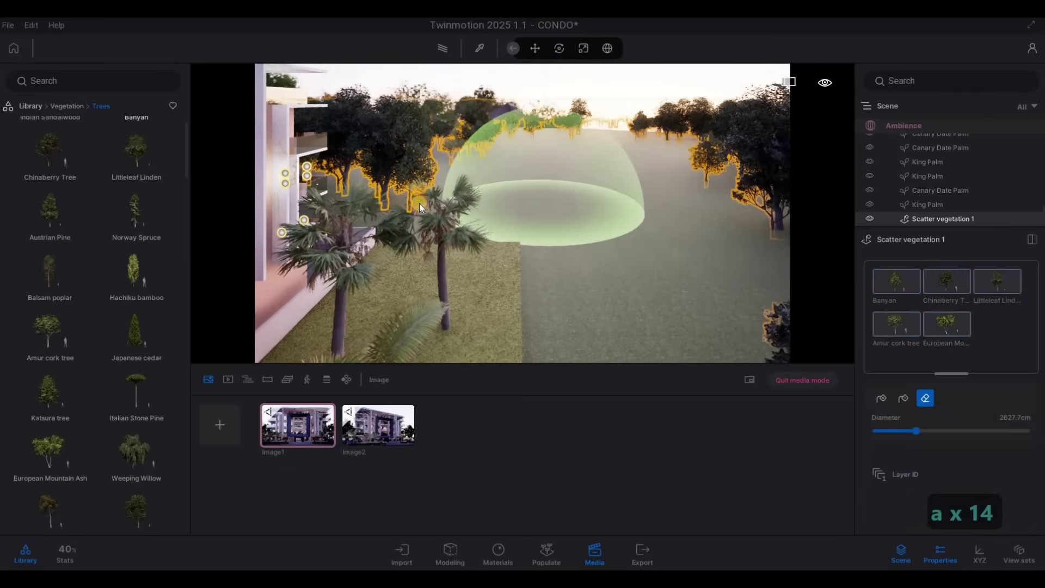
{"action": "mouse_move", "coordinate": [417, 181]}
{"action": "left_mouse_down"}
{"action": "mouse_move", "coordinate": [476, 136]}
{"action": "mouse_move", "coordinate": [471, 177]}
{"action": "left_mouse_up"}
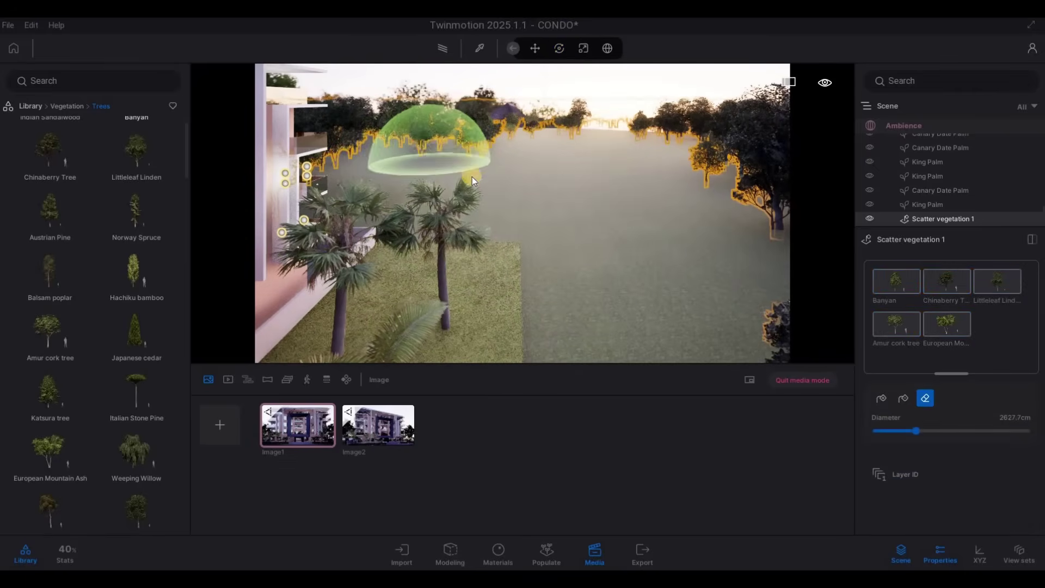
{"action": "key", "text": "Escape"}
{"action": "key", "text": "Escape"}
{"action": "left_click", "coordinate": [295, 431]}
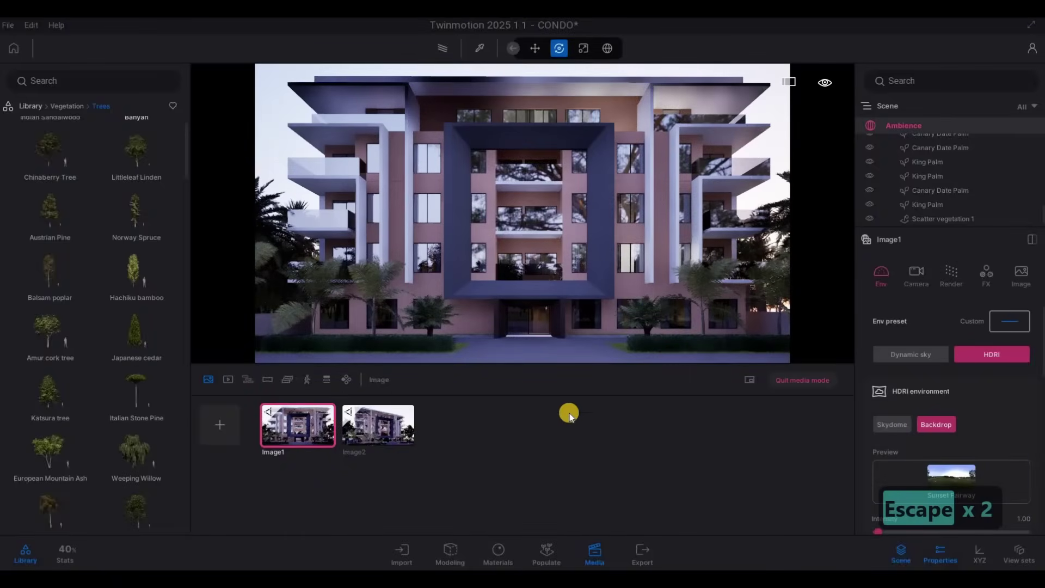
{"action": "left_click", "coordinate": [391, 433]}
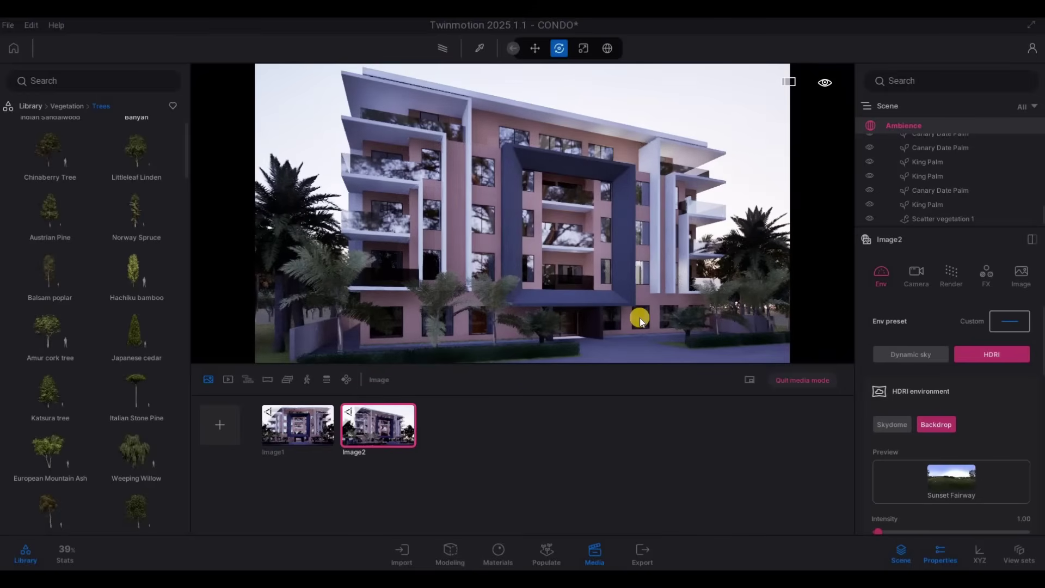
Frame the front facade at an angle from the opposite side to Image2, and create a new still image from that view
{"action": "key", "text": "d"}
{"action": "key", "text": "d"}
{"action": "key", "text": "d"}
{"action": "key", "text": "d"}
{"action": "key", "text": "d"}
{"action": "key", "text": "d"}
{"action": "key", "text": "d"}
{"action": "key", "text": "d"}
{"action": "key", "text": "d"}
{"action": "key", "text": "d"}
{"action": "key", "text": "d"}
{"action": "key", "text": "d"}
{"action": "key", "text": "d"}
{"action": "key", "text": "d"}
{"action": "key", "text": "d"}
{"action": "key", "text": "d"}
{"action": "key", "text": "d"}
{"action": "key", "text": "d"}
{"action": "key", "text": "d"}
{"action": "key", "text": "d"}
{"action": "key", "text": "d"}
{"action": "key", "text": "d"}
{"action": "key", "text": "d"}
{"action": "key", "text": "d"}
{"action": "key", "text": "d"}
{"action": "key", "text": "d"}
{"action": "key", "text": "d"}
{"action": "key", "text": "d"}
{"action": "key", "text": "d"}
{"action": "key", "text": "d"}
{"action": "key", "text": "d"}
{"action": "key", "text": "d"}
{"action": "key", "text": "d"}
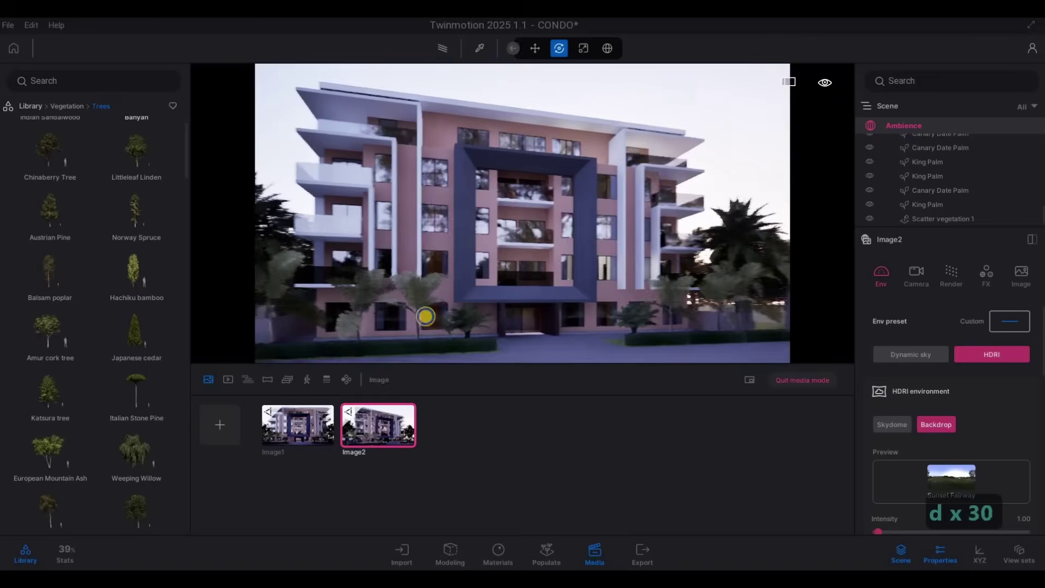
{"action": "key", "text": "d"}
{"action": "key", "text": "d"}
{"action": "key", "text": "d"}
{"action": "key", "text": "d"}
{"action": "key", "text": "d"}
{"action": "key", "text": "d"}
{"action": "key", "text": "d"}
{"action": "key", "text": "d"}
{"action": "key", "text": "d"}
{"action": "key", "text": "d"}
{"action": "key", "text": "d"}
{"action": "key", "text": "d"}
{"action": "key", "text": "d"}
{"action": "key", "text": "d"}
{"action": "key", "text": "d"}
{"action": "key", "text": "d"}
{"action": "key", "text": "d"}
{"action": "key", "text": "d"}
{"action": "key", "text": "d"}
{"action": "key", "text": "d"}
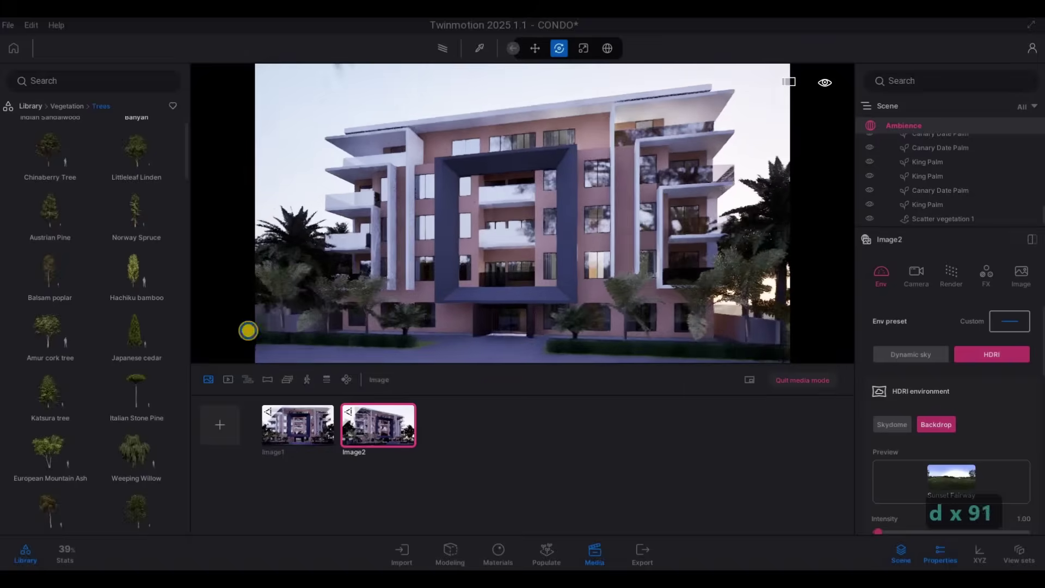
{"action": "key", "text": "w"}
{"action": "key", "text": "d"}
{"action": "key", "text": "w"}
{"action": "key", "text": "d"}
{"action": "key", "text": "s"}
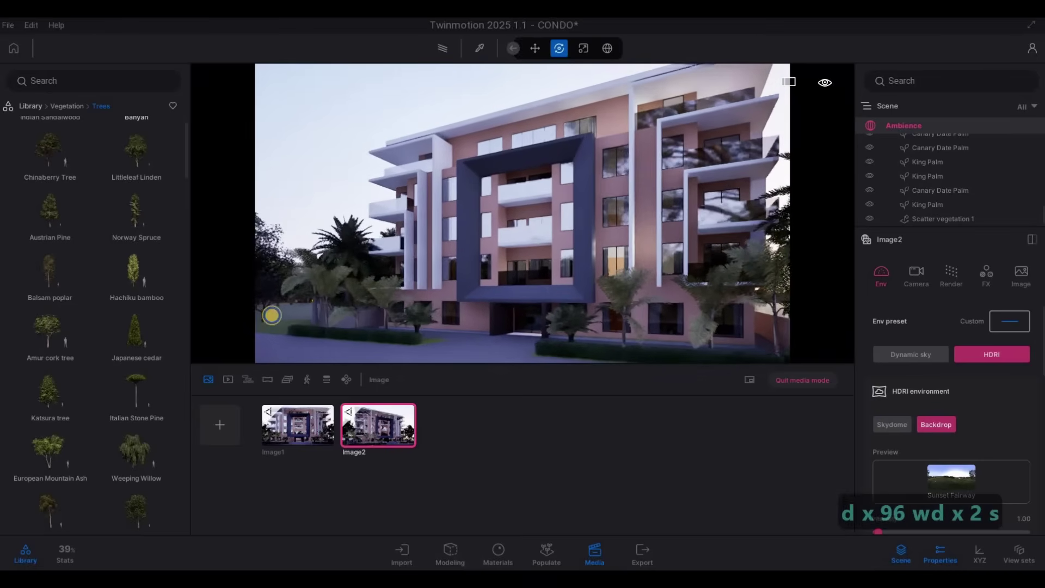
{"action": "key", "text": "w"}
{"action": "key", "text": "s"}
{"action": "key", "text": "a"}
{"action": "key", "text": "s"}
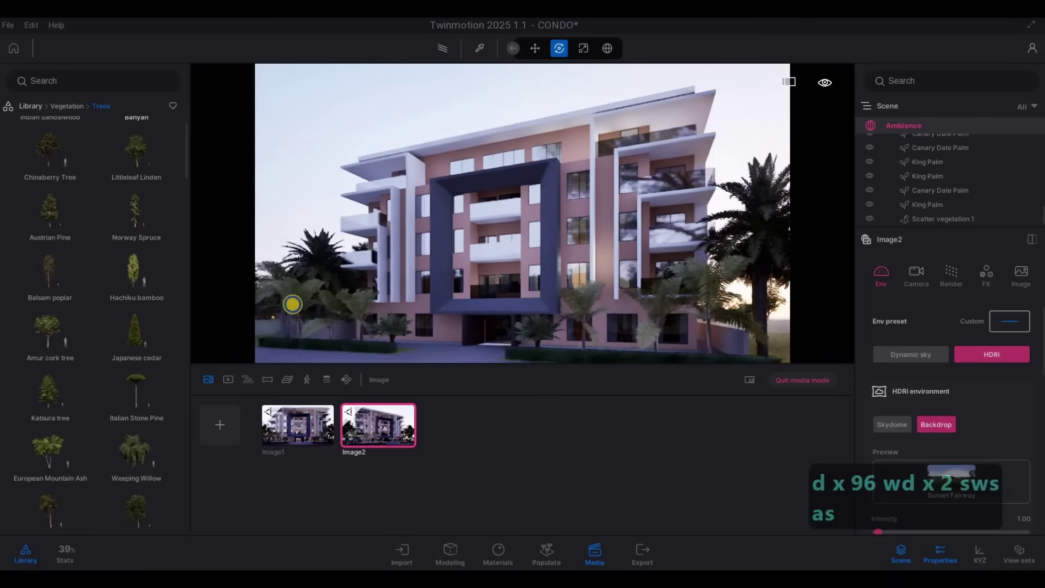
{"action": "key", "text": "w"}
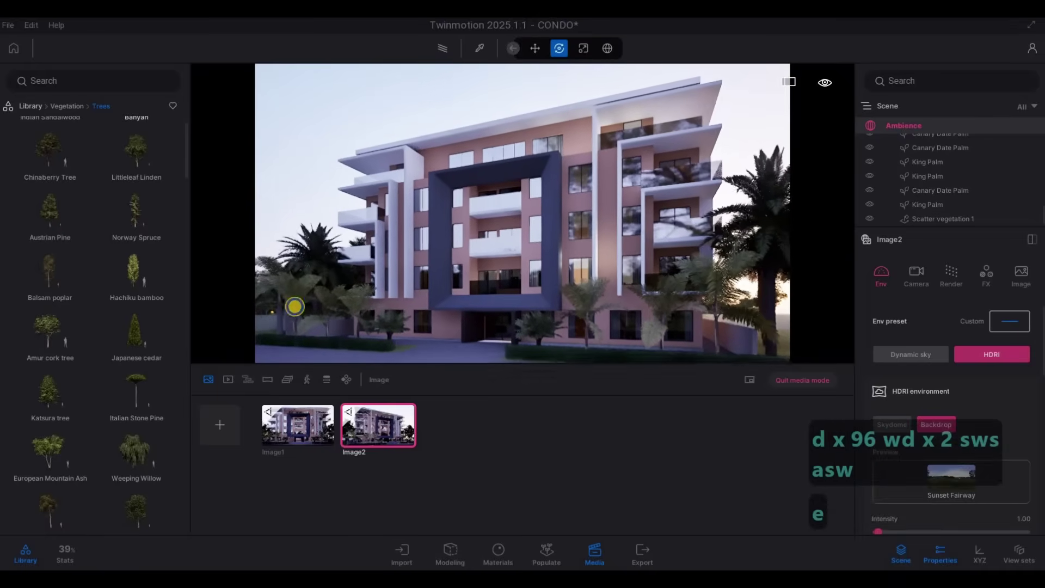
{"action": "key", "text": "e"}
{"action": "key", "text": "s"}
{"action": "key", "text": "Insert"}
Refine the Image3 camera's height, distance and angle so the whole facade sits between the palms with the front hedge in frame
{"action": "key", "text": "w"}
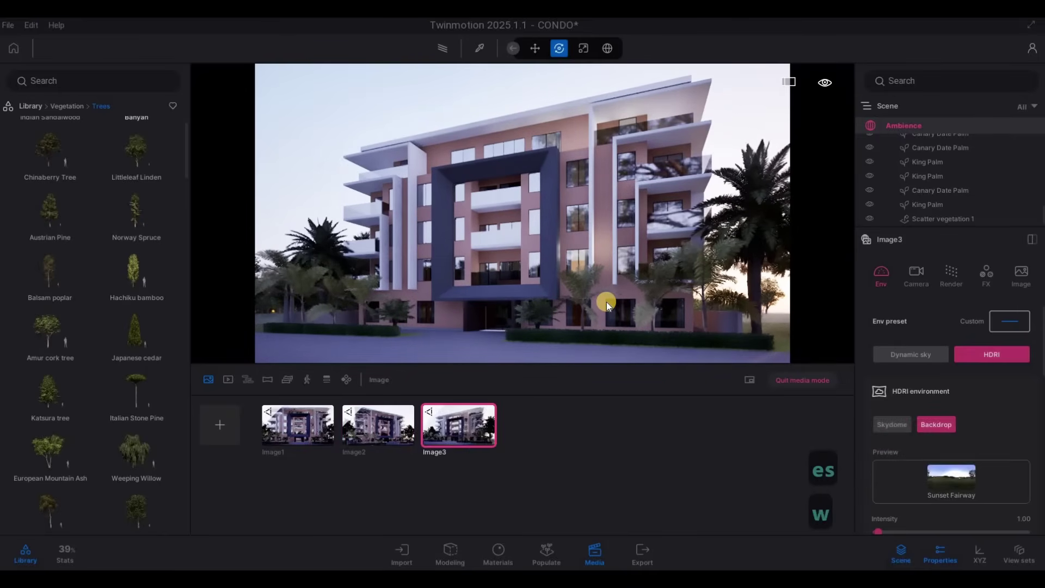
{"action": "key", "text": "w"}
{"action": "key", "text": "q"}
{"action": "key", "text": "w"}
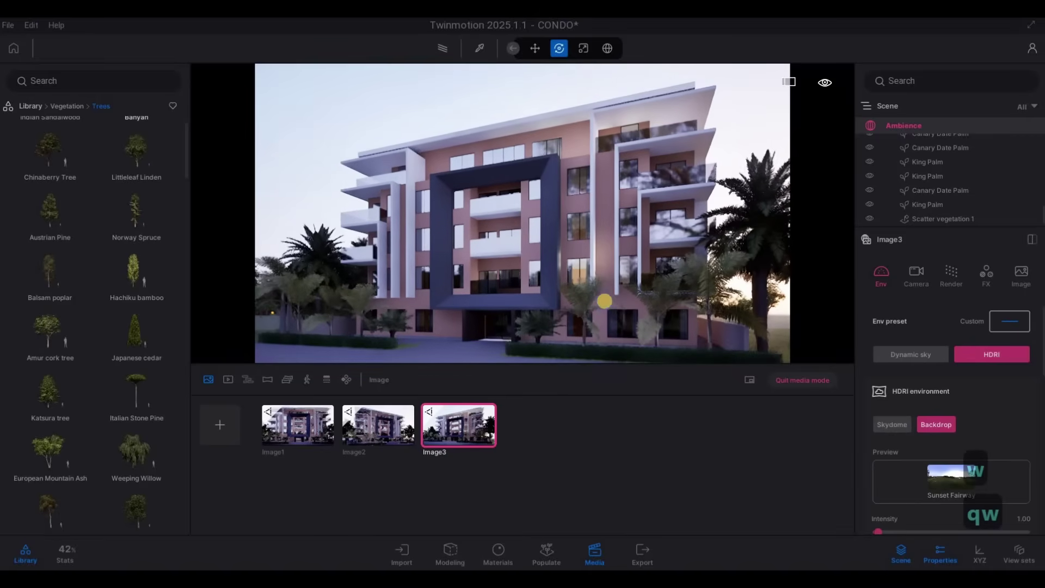
{"action": "key", "text": "q"}
{"action": "key", "text": "w"}
{"action": "key", "text": "q"}
{"action": "key", "text": "w"}
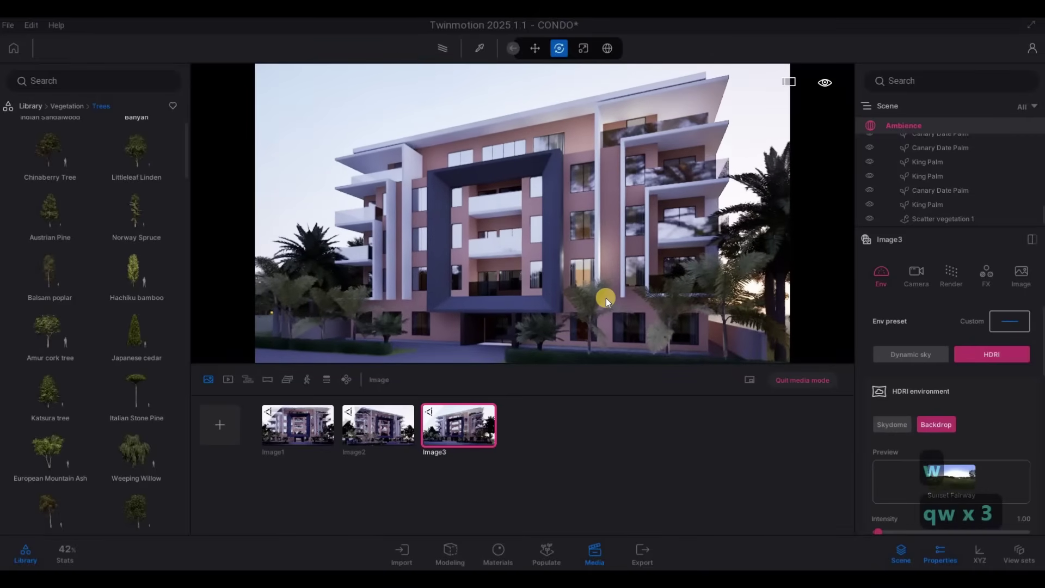
{"action": "left_click_drag", "start_coordinate": [606, 298], "coordinate": [614, 302]}
{"action": "key", "text": "a"}
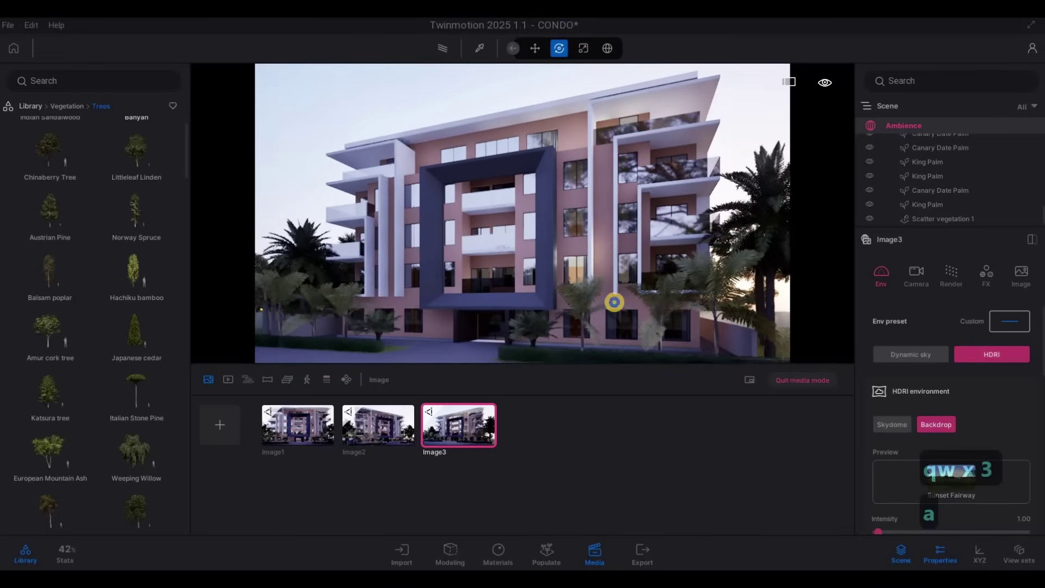
{"action": "key", "text": "a"}
{"action": "key", "text": "w"}
{"action": "key", "text": "d"}
{"action": "key", "text": "e"}
{"action": "left_click_drag", "start_coordinate": [626, 305], "coordinate": [602, 305]}
{"action": "key", "text": "s"}
{"action": "key", "text": "s"}
{"action": "key", "text": "q"}
{"action": "key", "text": "s"}
{"action": "key", "text": "w"}
{"action": "key", "text": "s"}
{"action": "key", "text": "d"}
{"action": "key", "text": "d"}
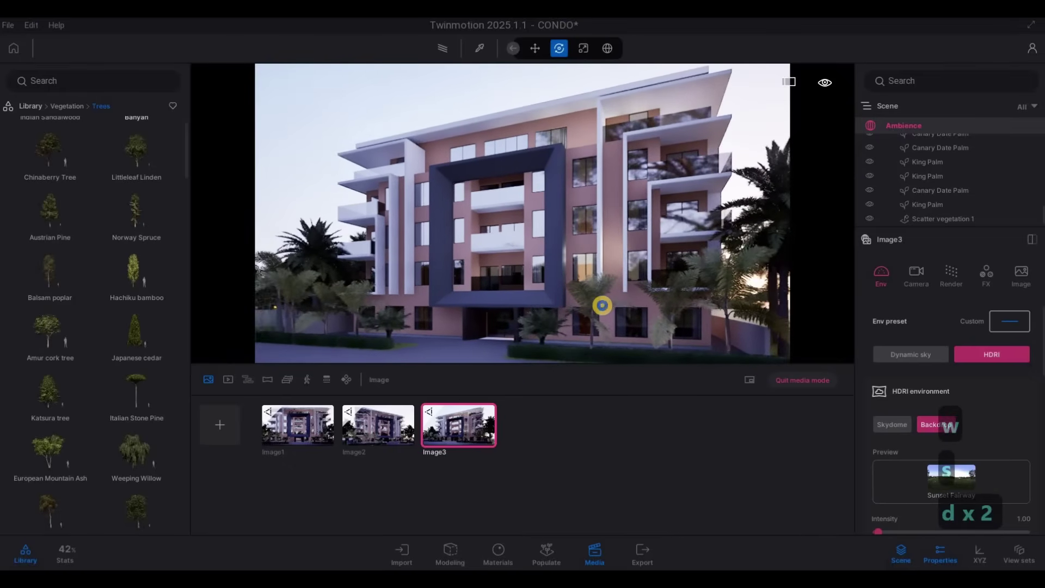
{"action": "right_click_drag", "start_coordinate": [604, 306], "coordinate": [606, 298]}
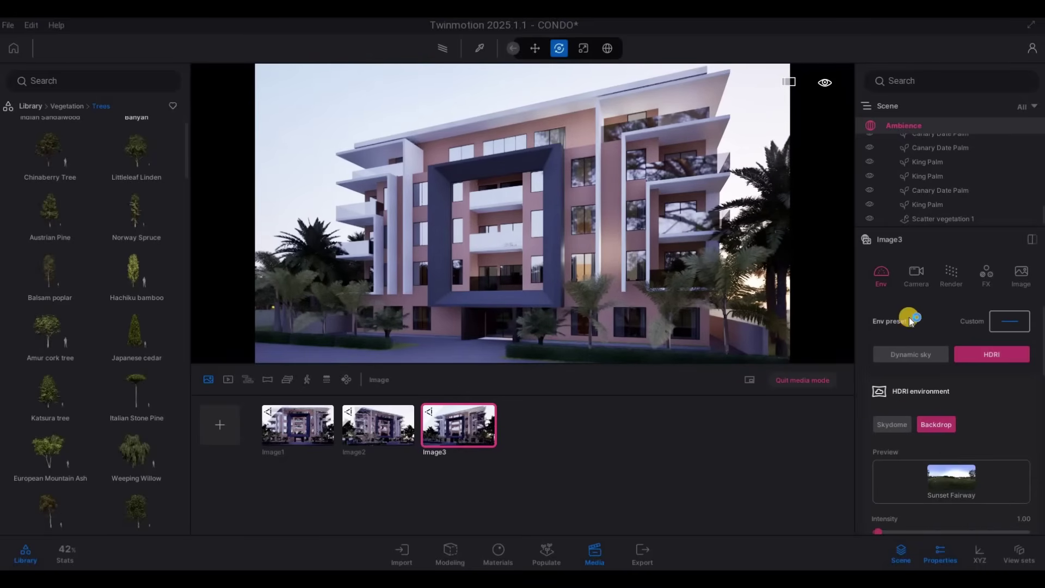
Display the camera settings, and pan the Image1 view slightly to centre the facade, saving the new framing
{"action": "left_click", "coordinate": [916, 277]}
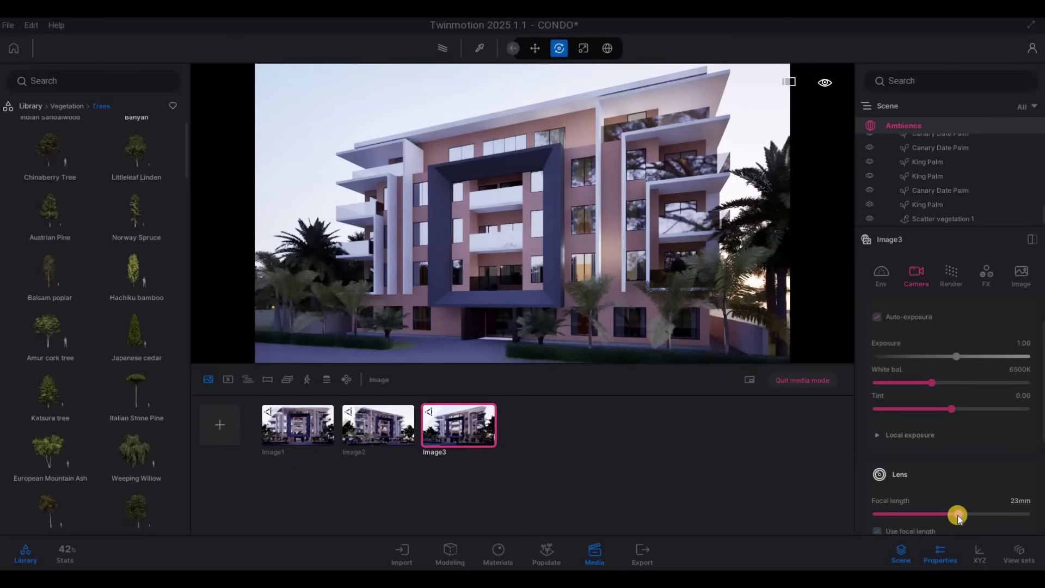
{"action": "left_click", "coordinate": [302, 423]}
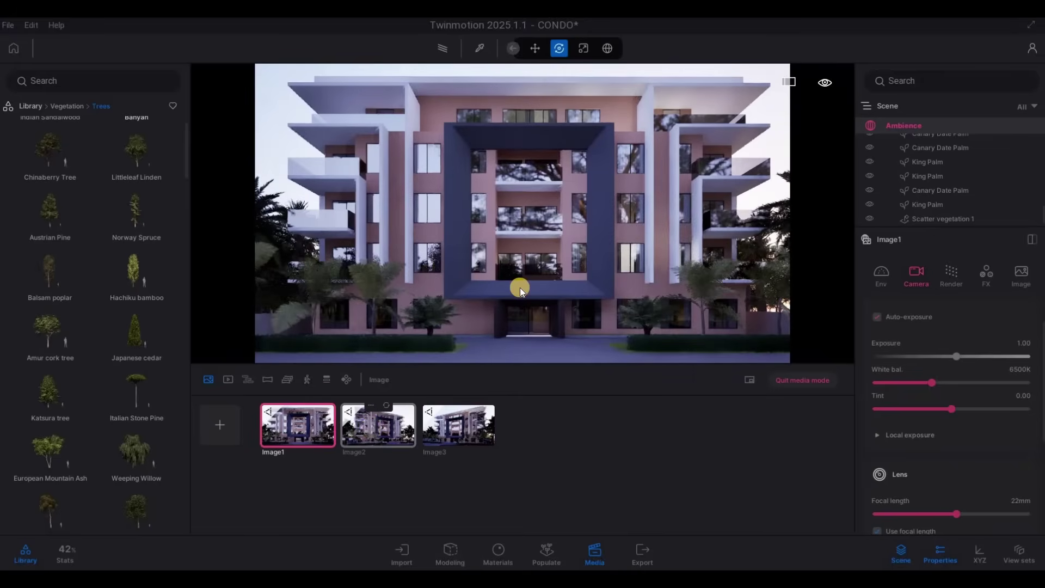
{"action": "middle_click_drag", "start_coordinate": [526, 284], "coordinate": [529, 284]}
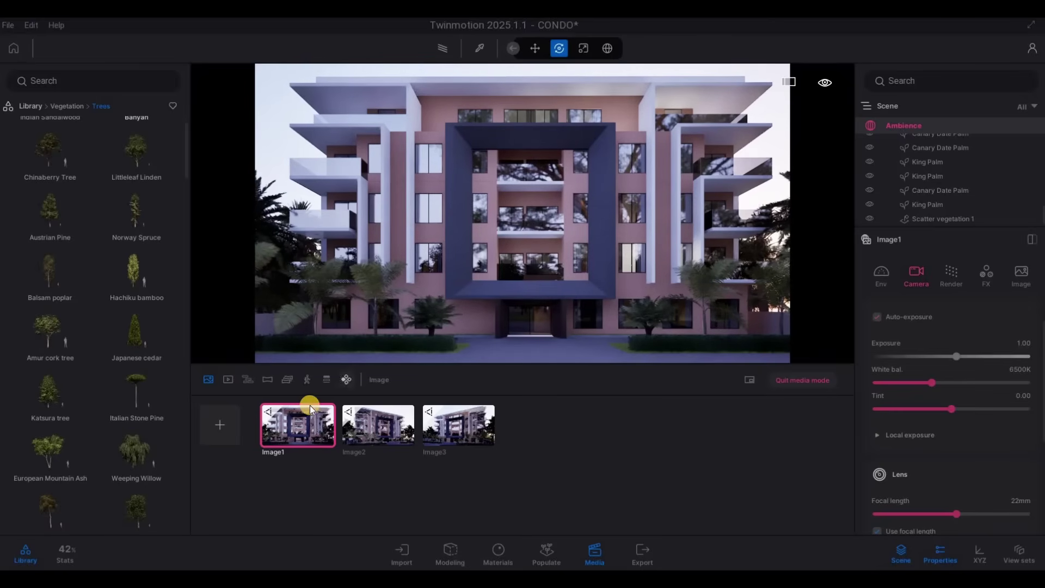
Pull the Image2 camera slightly sideways and back so the building, palms and boundary wall fit the frame, and update the image
{"action": "left_click", "coordinate": [382, 423]}
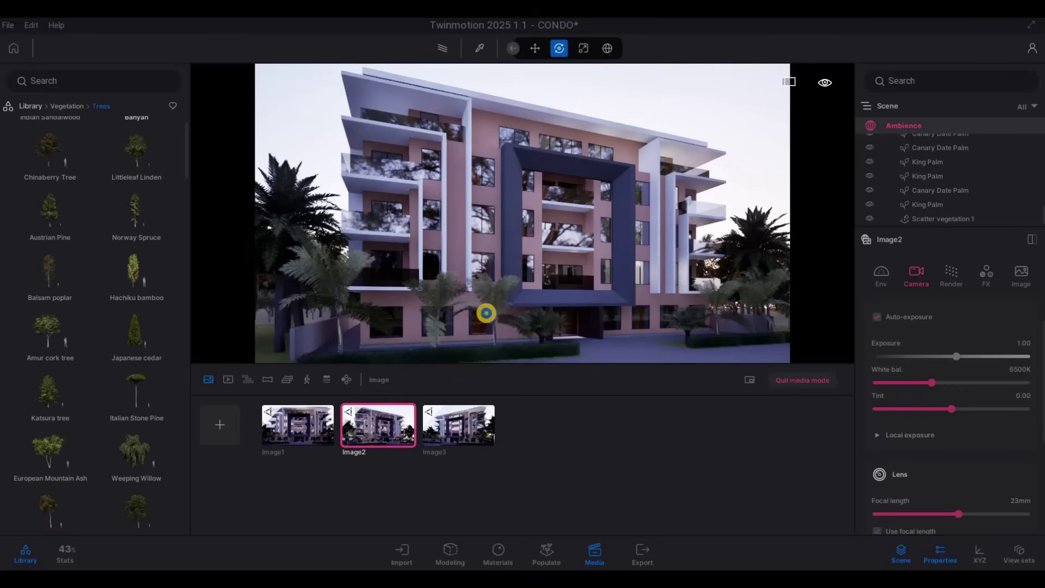
{"action": "left_click_drag", "start_coordinate": [486, 312], "coordinate": [484, 312]}
{"action": "key", "text": "d"}
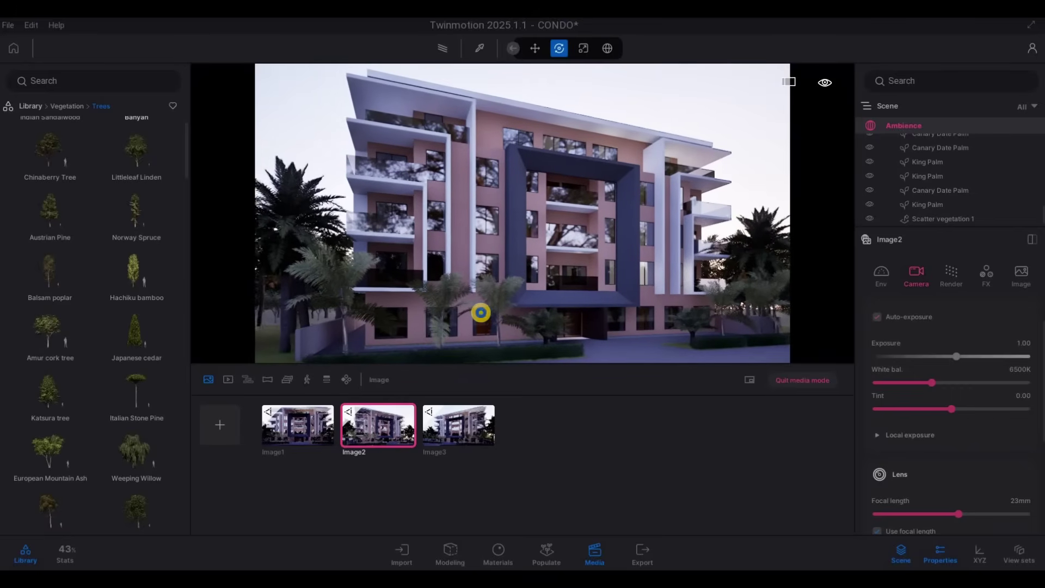
{"action": "key", "text": "e"}
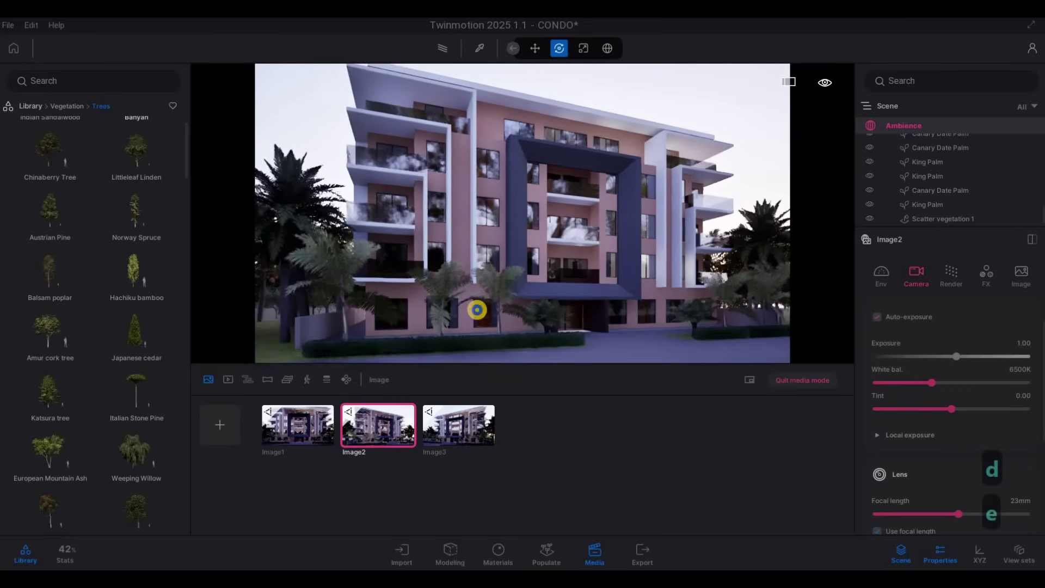
{"action": "key", "text": "q"}
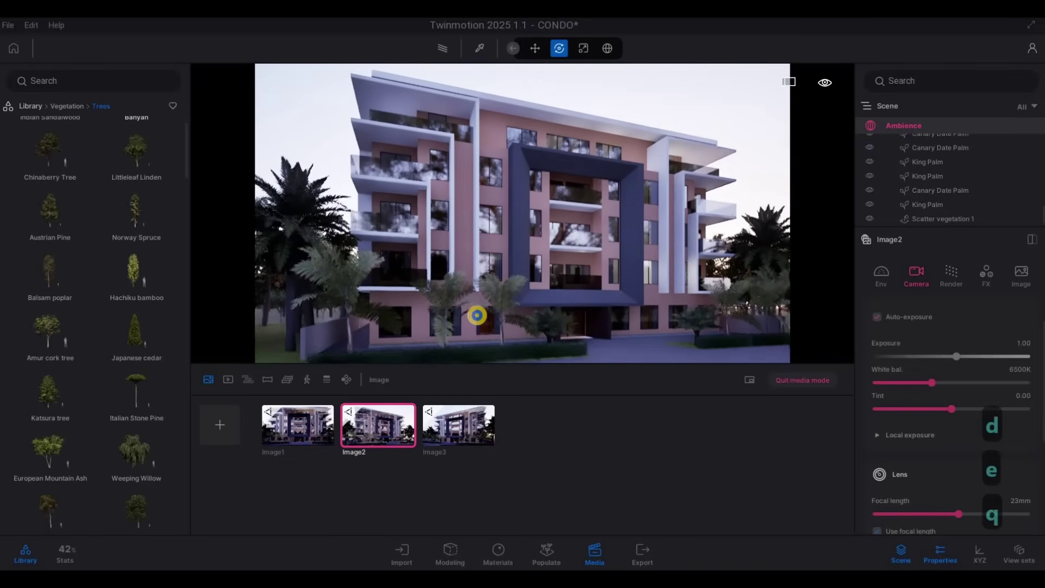
{"action": "key", "text": "s"}
{"action": "key", "text": "s"}
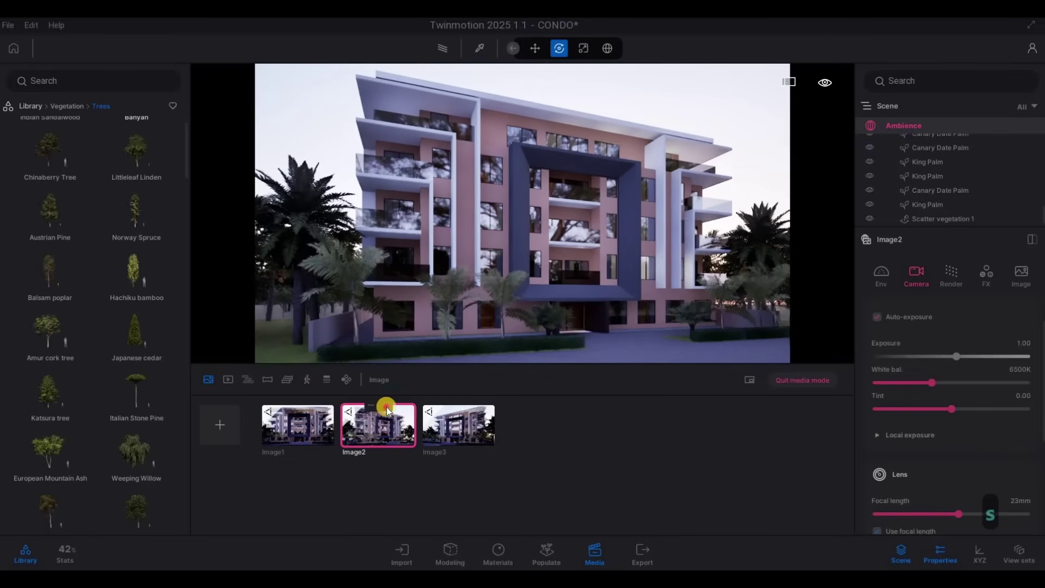
Try alternative framings of Image3, return to its saved view, and refresh the image
{"action": "left_click", "coordinate": [443, 429]}
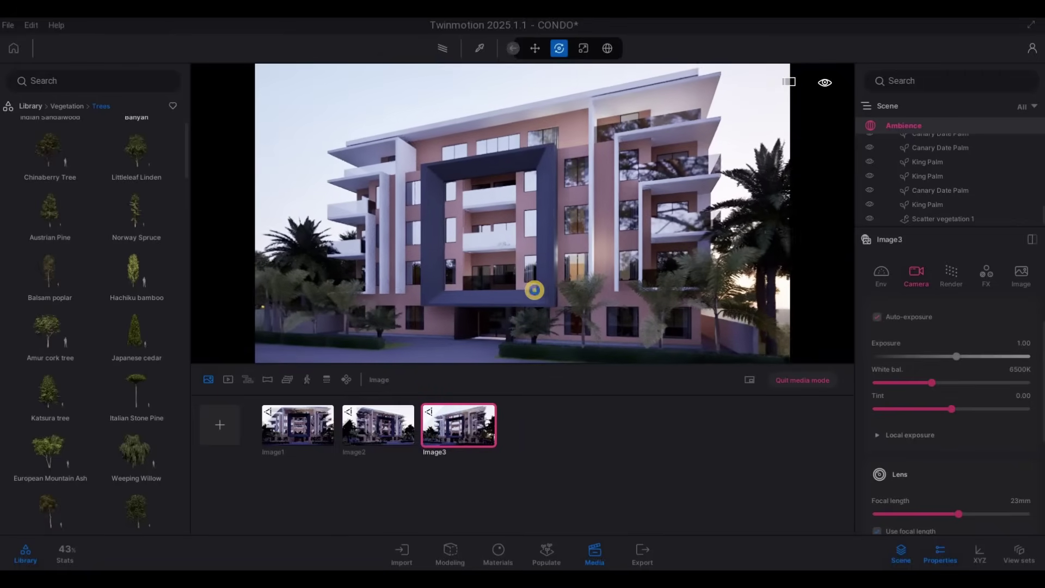
{"action": "key", "text": "a"}
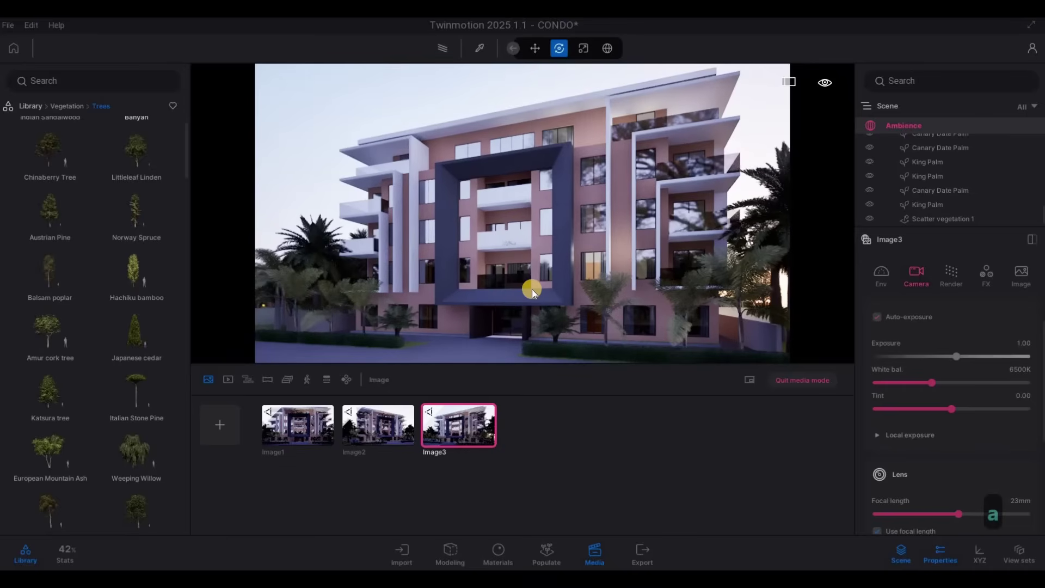
{"action": "right_click_drag", "start_coordinate": [532, 289], "coordinate": [533, 292]}
{"action": "key", "text": "e"}
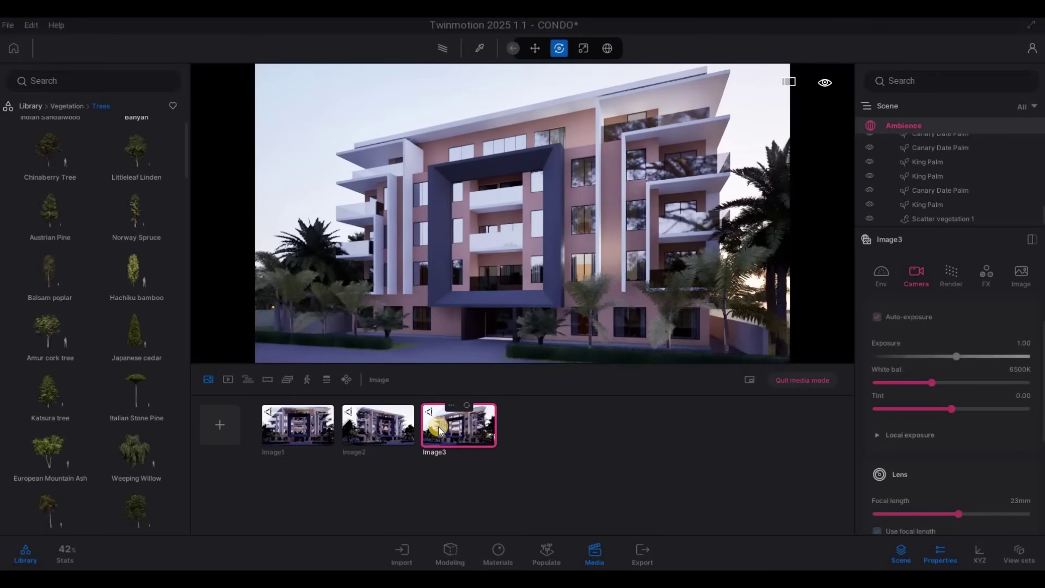
{"action": "left_click", "coordinate": [468, 408]}
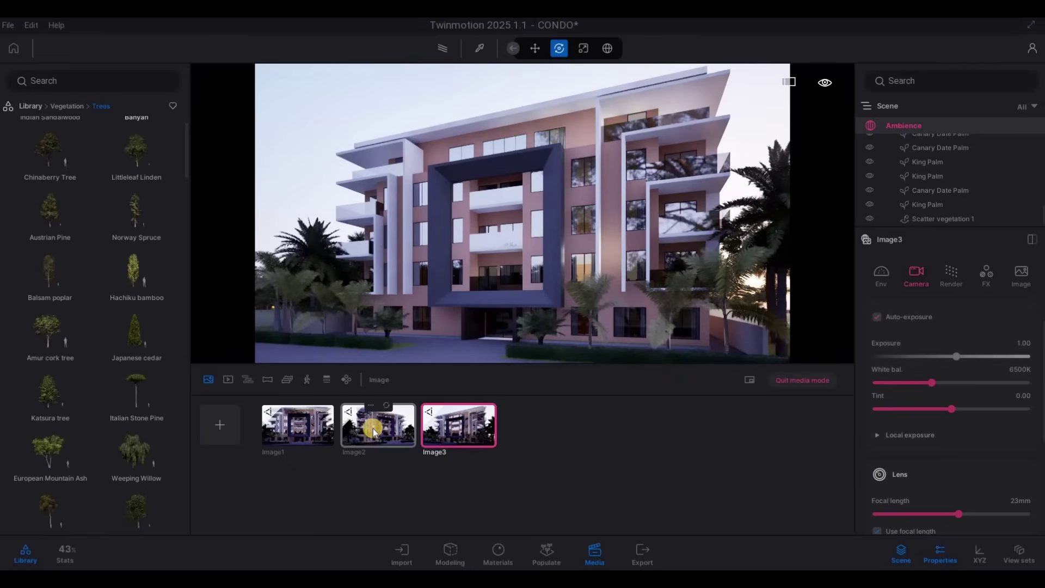
Turn on the path tracer for Image1, raise its rendering quality, and refresh the image
{"action": "left_click", "coordinate": [302, 432]}
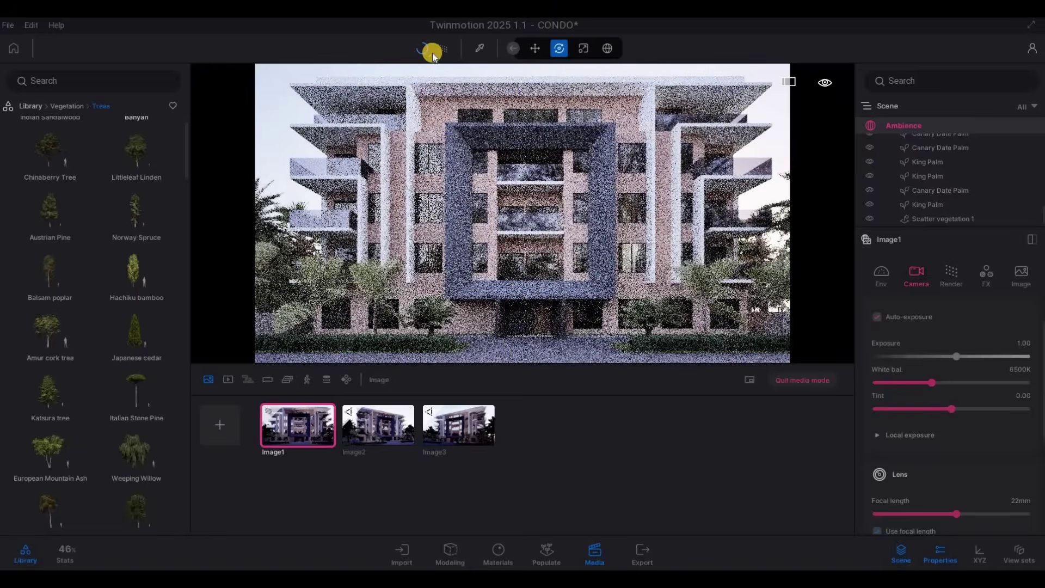
{"action": "left_click", "coordinate": [429, 51]}
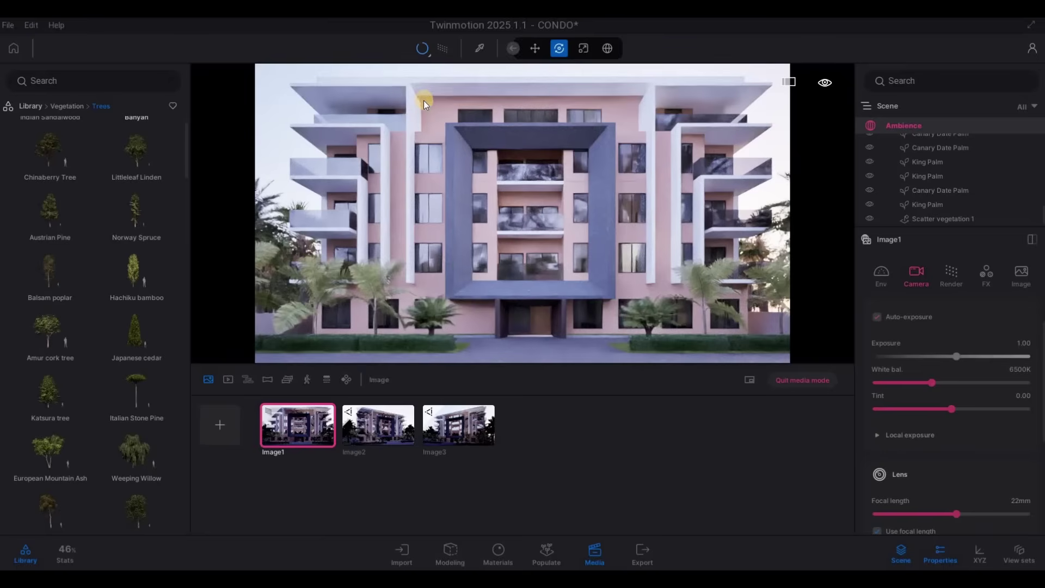
{"action": "left_click", "coordinate": [423, 101]}
{"action": "left_click", "coordinate": [309, 412]}
{"action": "left_click", "coordinate": [308, 405]}
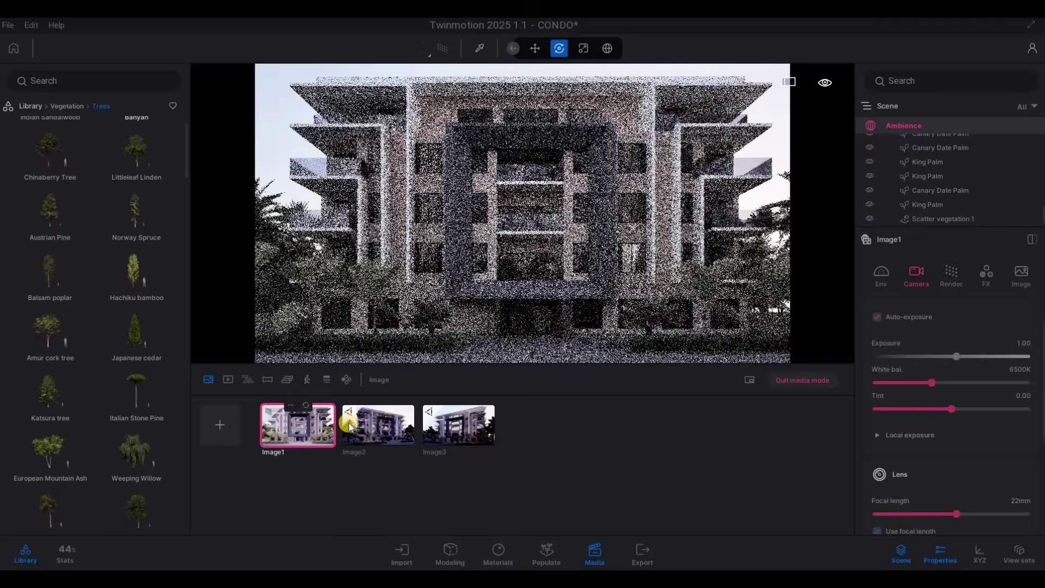
Turn on the path tracer for Image2, raise its quality from Low, and refresh the image
{"action": "left_click", "coordinate": [379, 430]}
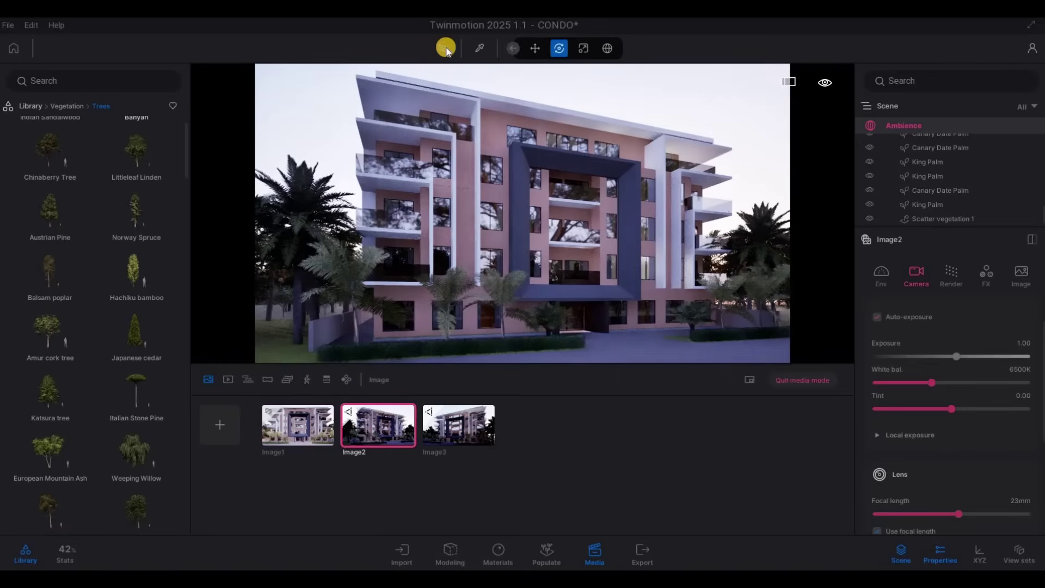
{"action": "left_click", "coordinate": [445, 49]}
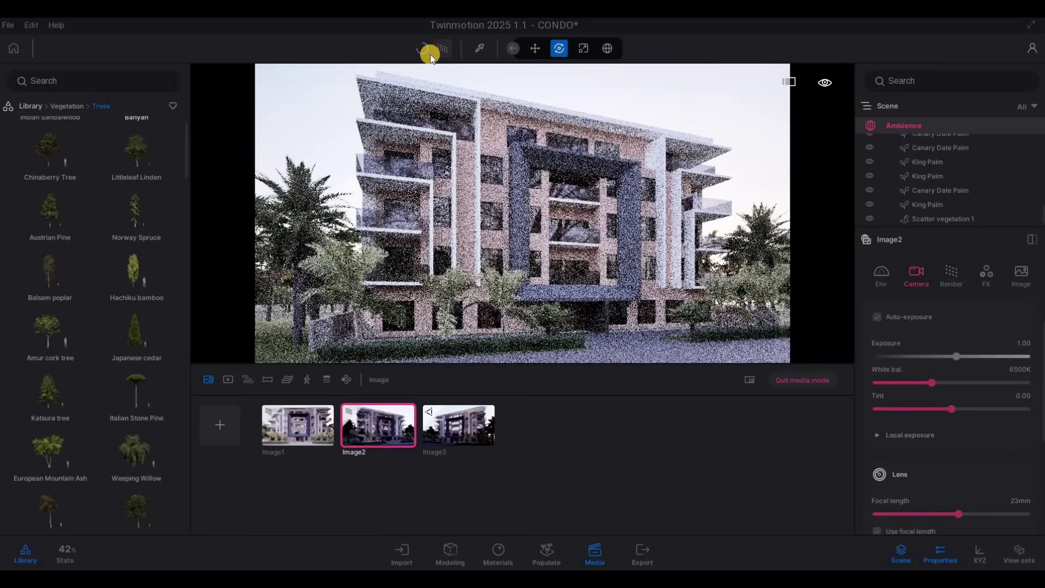
{"action": "left_click", "coordinate": [430, 55]}
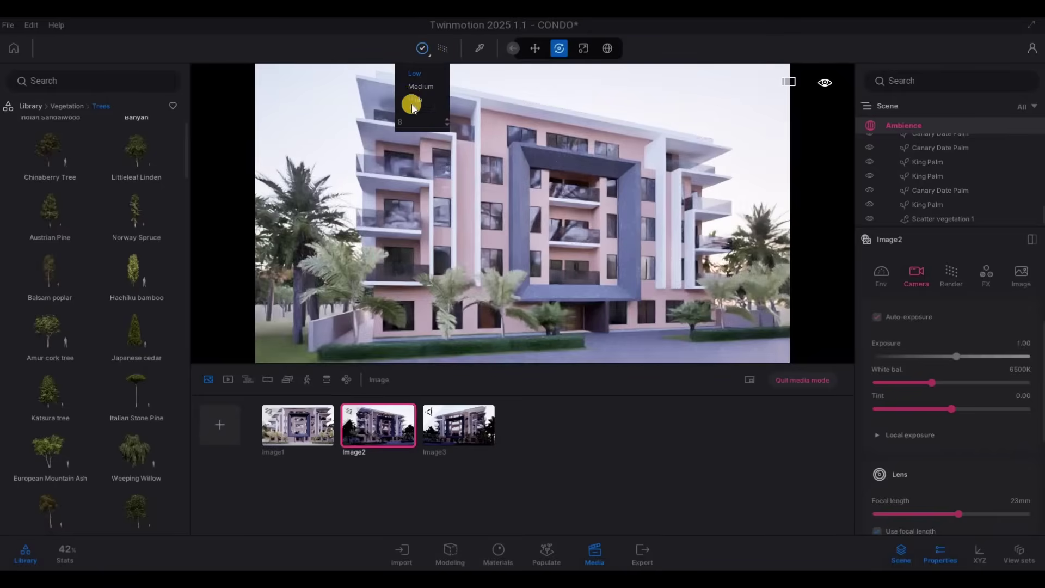
{"action": "left_click", "coordinate": [411, 109]}
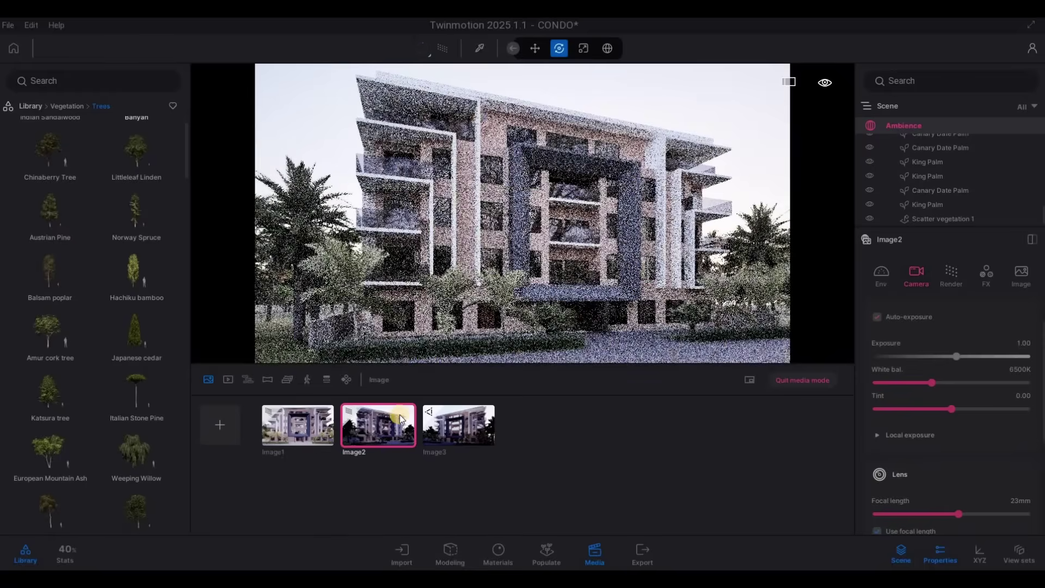
{"action": "left_click", "coordinate": [386, 405]}
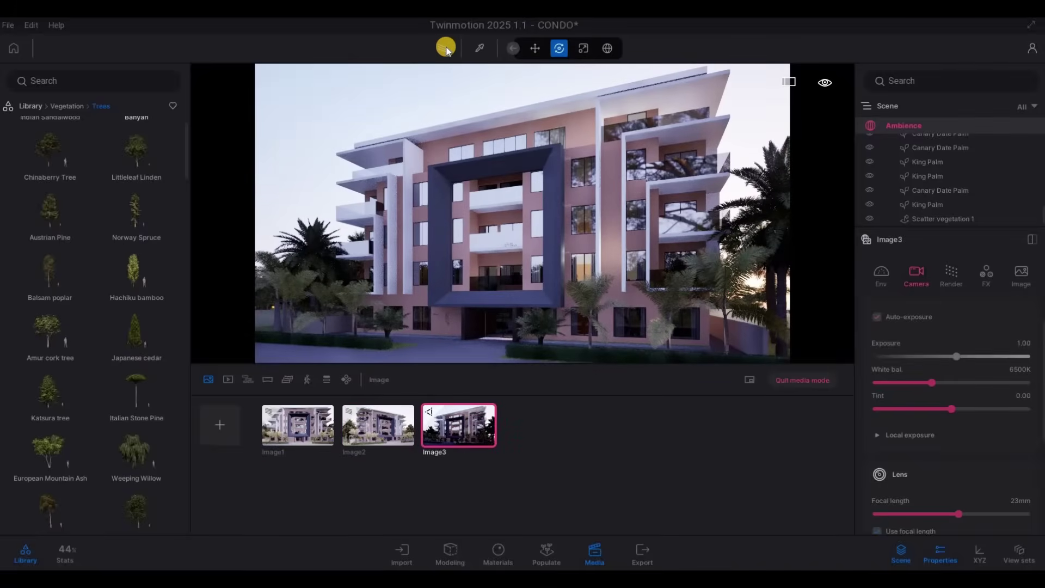
Turn on the path tracer for Image3 and refresh the image with the path-traced view
{"action": "left_click", "coordinate": [439, 52]}
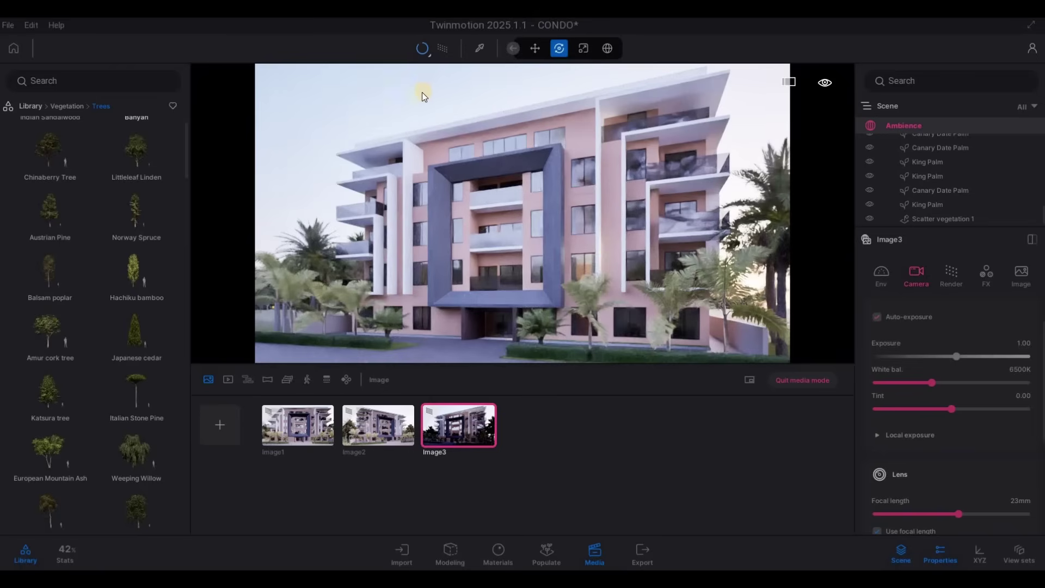
{"action": "left_click", "coordinate": [454, 374]}
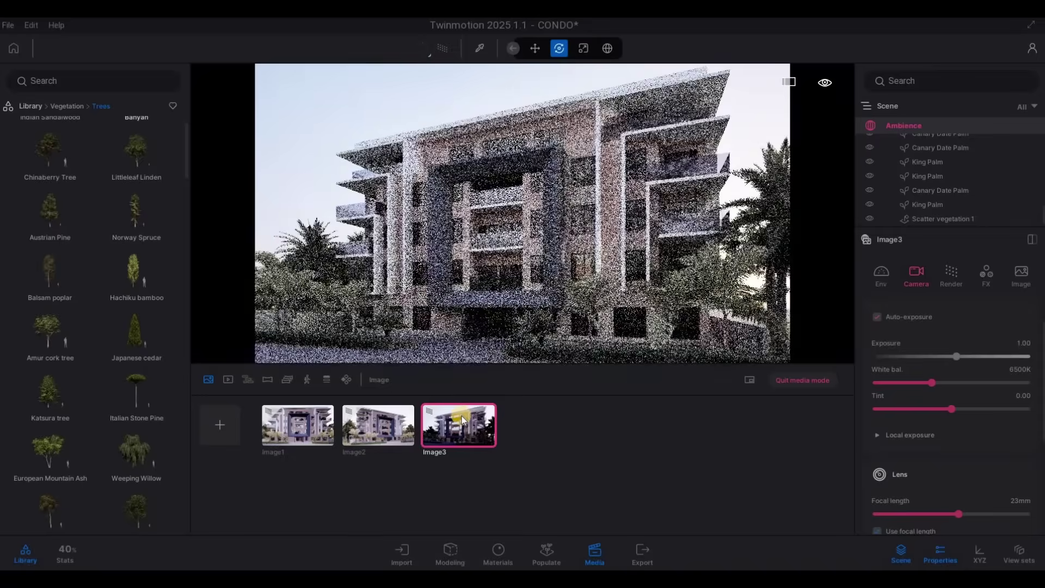
{"action": "left_click", "coordinate": [462, 410]}
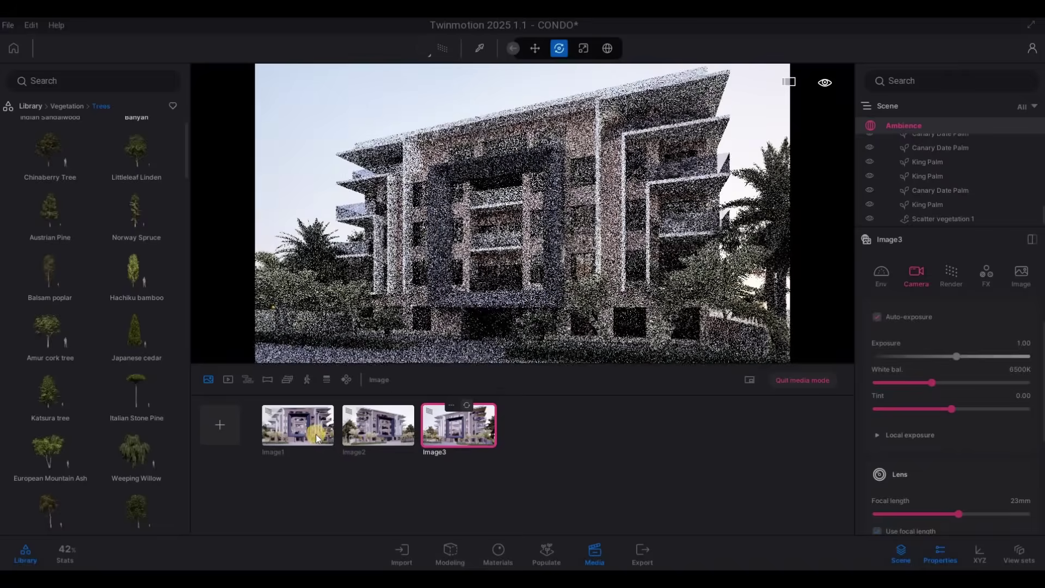
Create a new video and refresh its first keyframe with a wide, centred front view of the condo framed by a palm trunk
{"action": "left_click", "coordinate": [227, 380]}
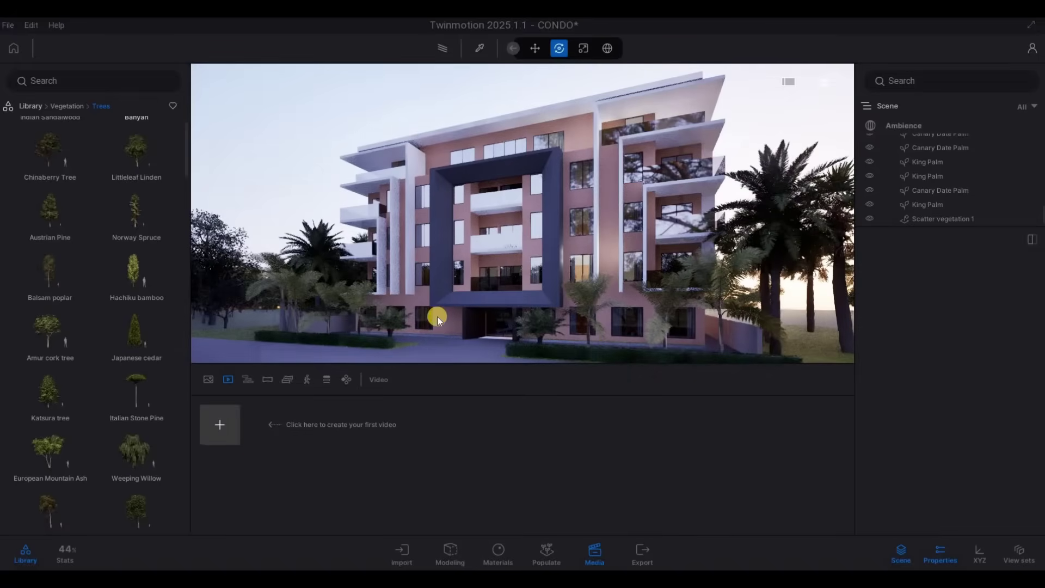
{"action": "key", "text": "a"}
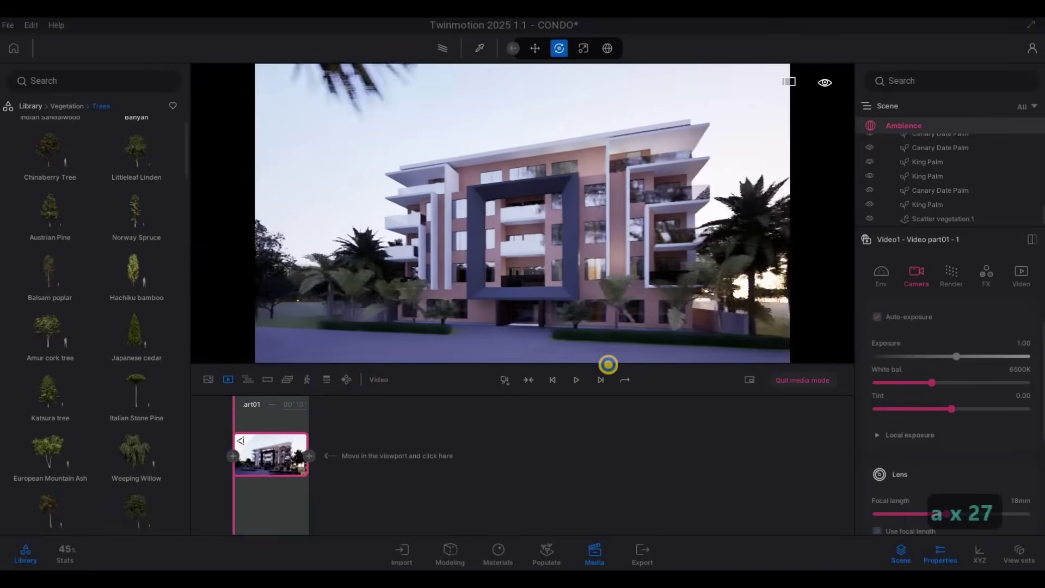
{"action": "key", "text": "w"}
{"action": "key", "text": "a"}
{"action": "key", "text": "w"}
{"action": "key", "text": "d"}
{"action": "key", "text": "s"}
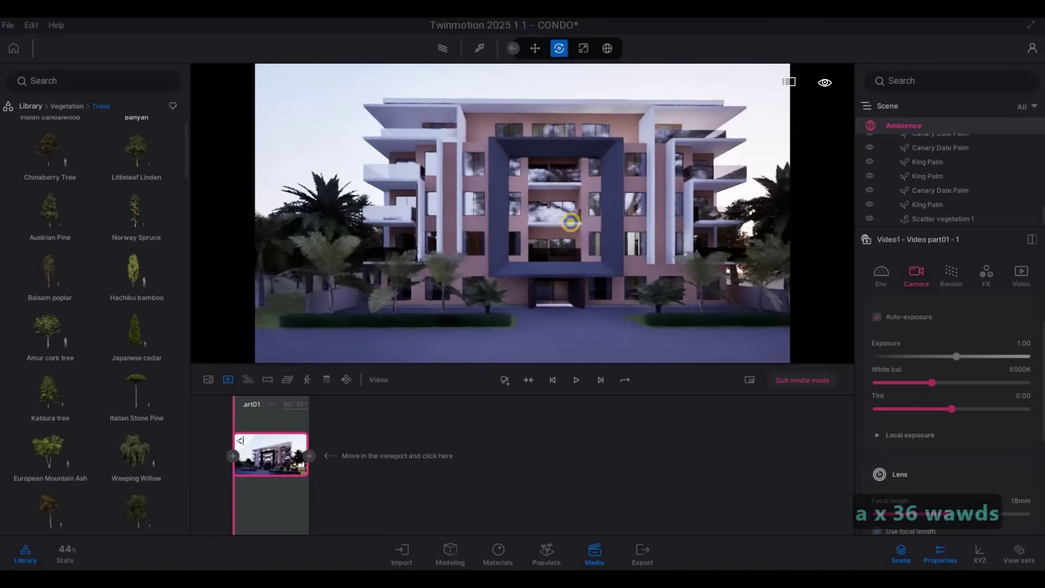
{"action": "key", "text": "d"}
{"action": "key", "text": "e"}
{"action": "key", "text": "w"}
{"action": "key", "text": "s"}
{"action": "key", "text": "s"}
{"action": "key", "text": "s"}
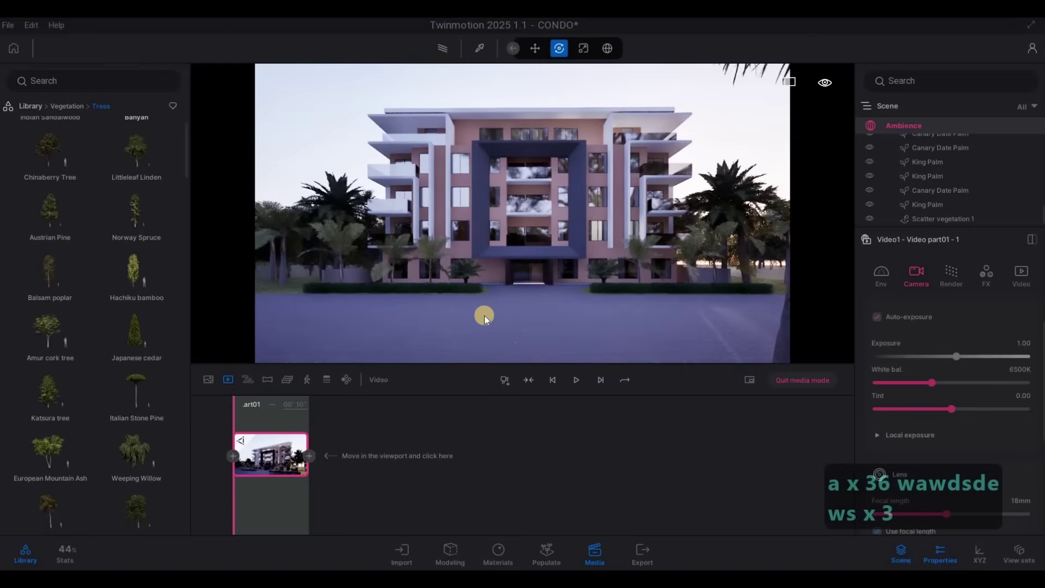
{"action": "key", "text": "s"}
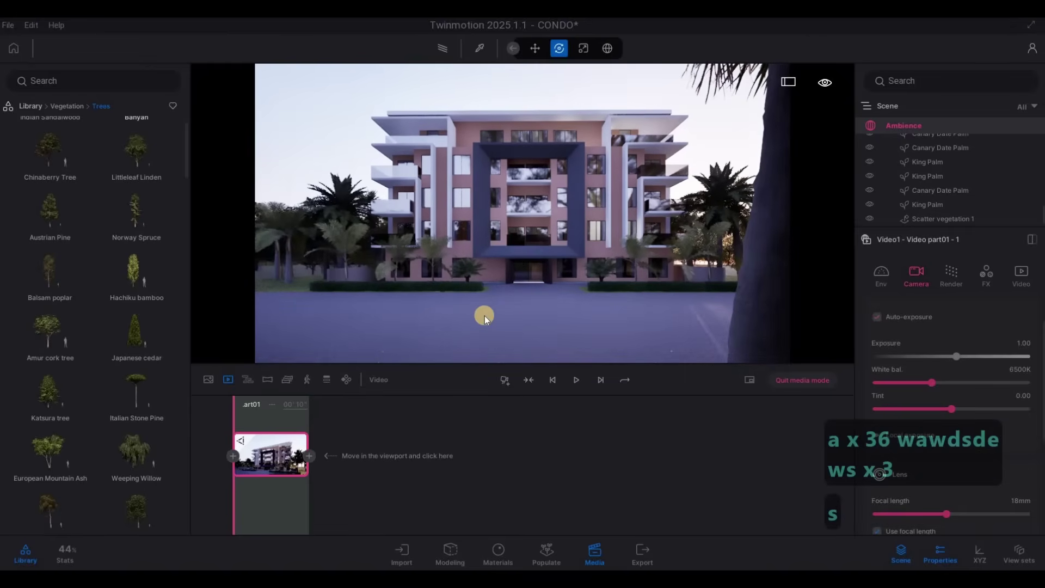
{"action": "key", "text": "e"}
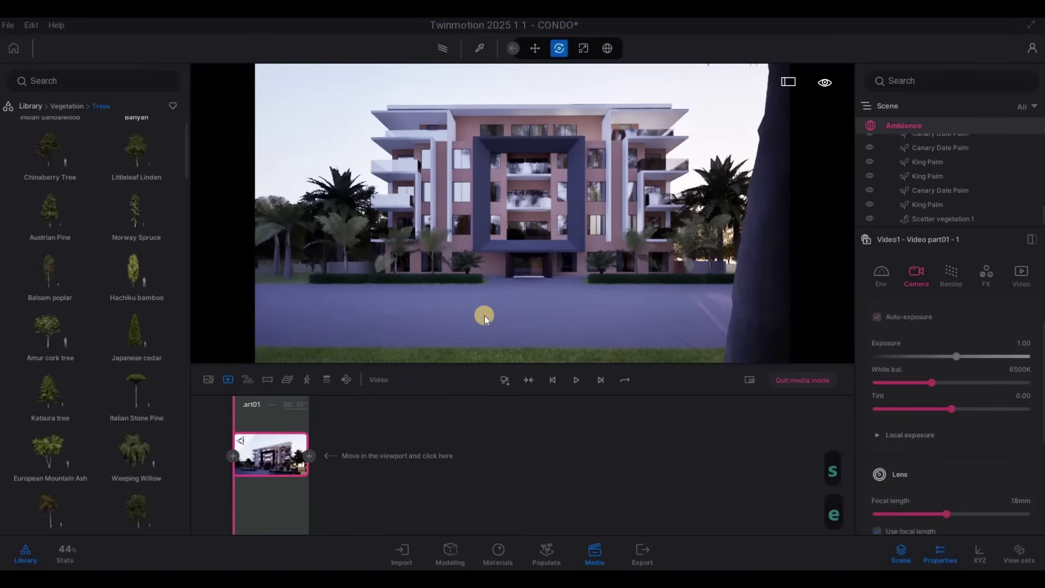
{"action": "key", "text": "w"}
{"action": "key", "text": "q"}
{"action": "key", "text": "d"}
{"action": "key", "text": "s"}
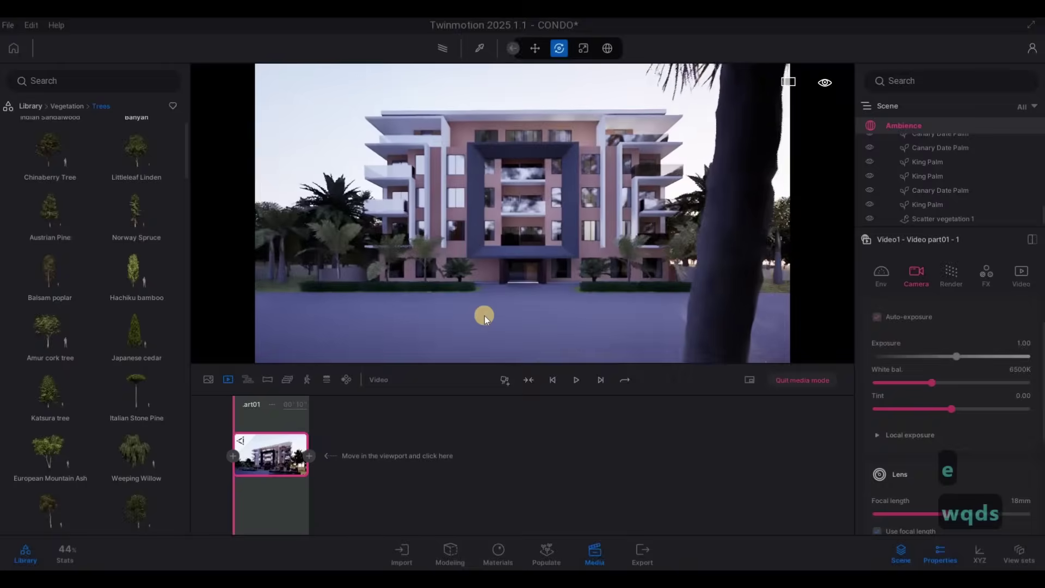
{"action": "left_click", "coordinate": [278, 434]}
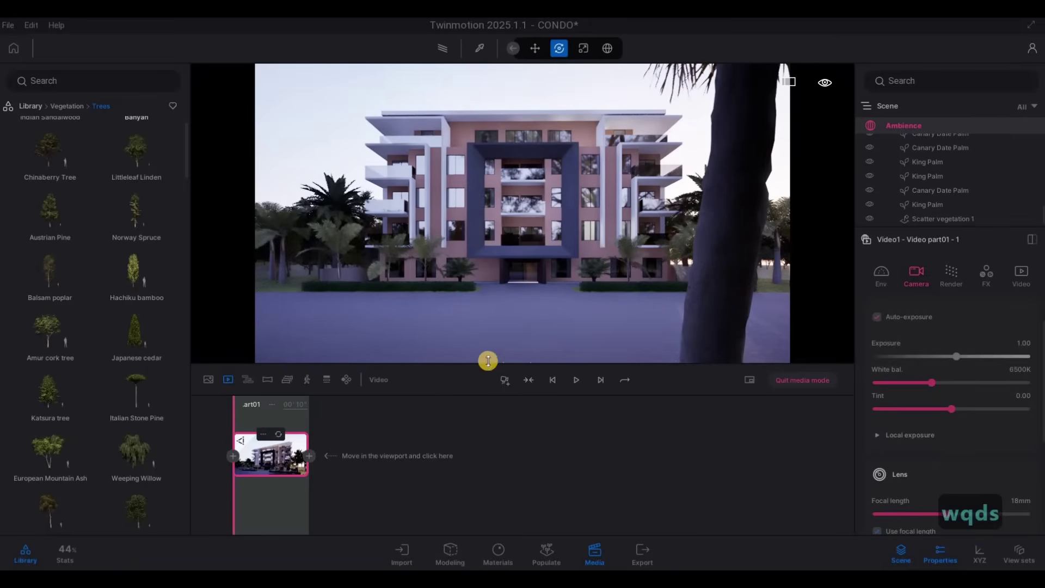
Add a second keyframe to Video part01 from a close front view of the entrance and dark frame
{"action": "key", "text": "w"}
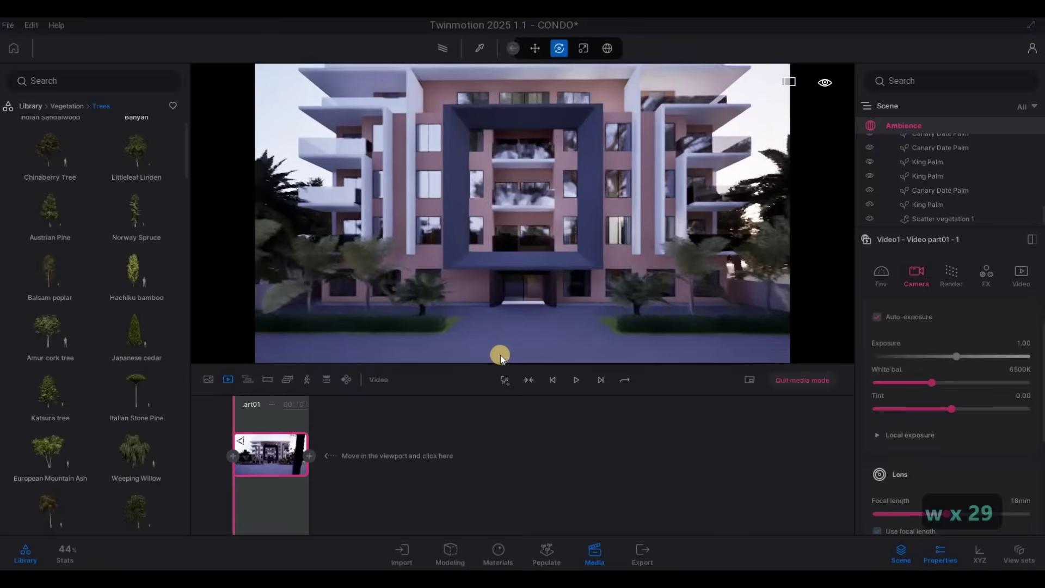
{"action": "key", "text": "w"}
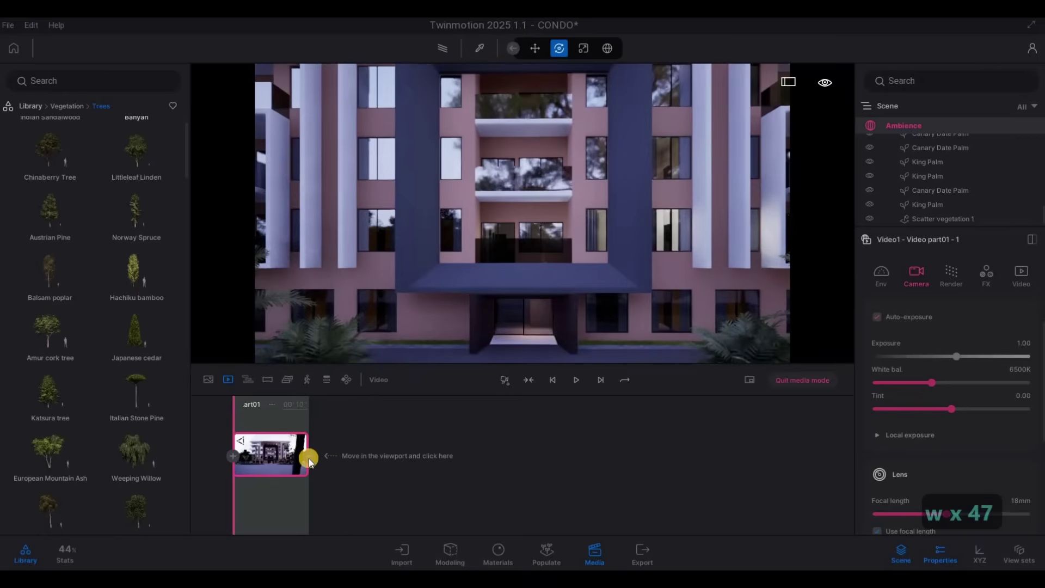
{"action": "left_click", "coordinate": [309, 458]}
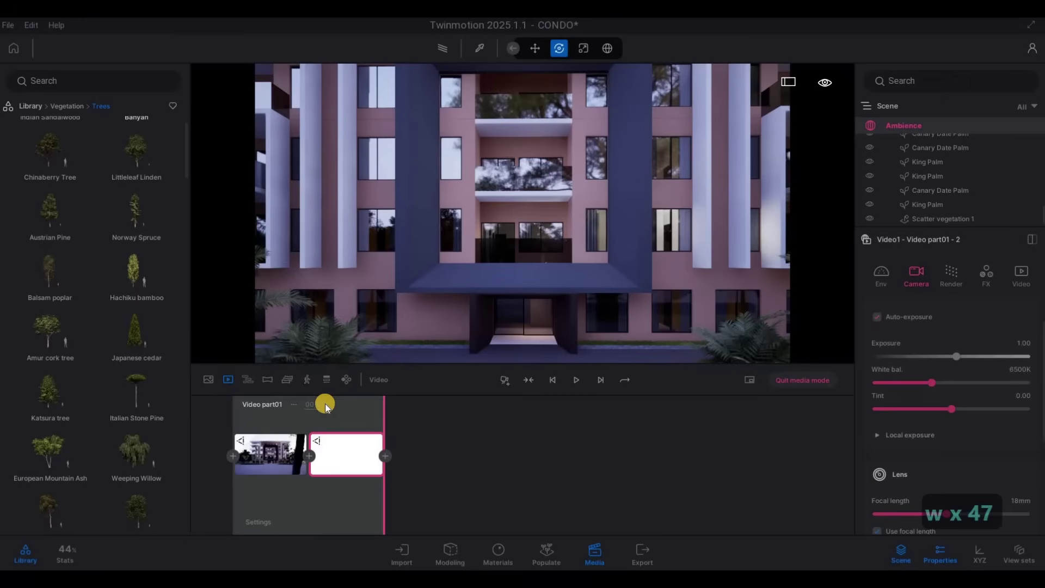
Set the length of Video part01 to 7 seconds
{"action": "left_click", "coordinate": [305, 410]}
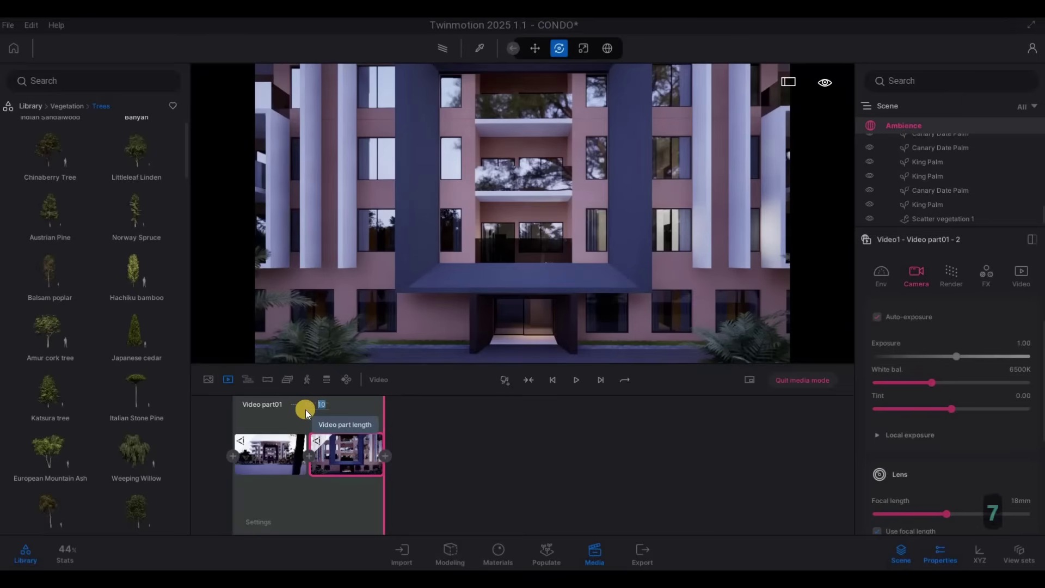
{"action": "type", "text": "7"}
{"action": "key", "text": "Return"}
Start a second video part from a raised, angled view of the condo's left front corner
{"action": "key", "text": "a"}
{"action": "key", "text": "a"}
{"action": "key", "text": "a"}
{"action": "key", "text": "a"}
{"action": "key", "text": "a"}
{"action": "key", "text": "a"}
{"action": "key", "text": "a"}
{"action": "key", "text": "a"}
{"action": "key", "text": "a"}
{"action": "key", "text": "a"}
{"action": "key", "text": "a"}
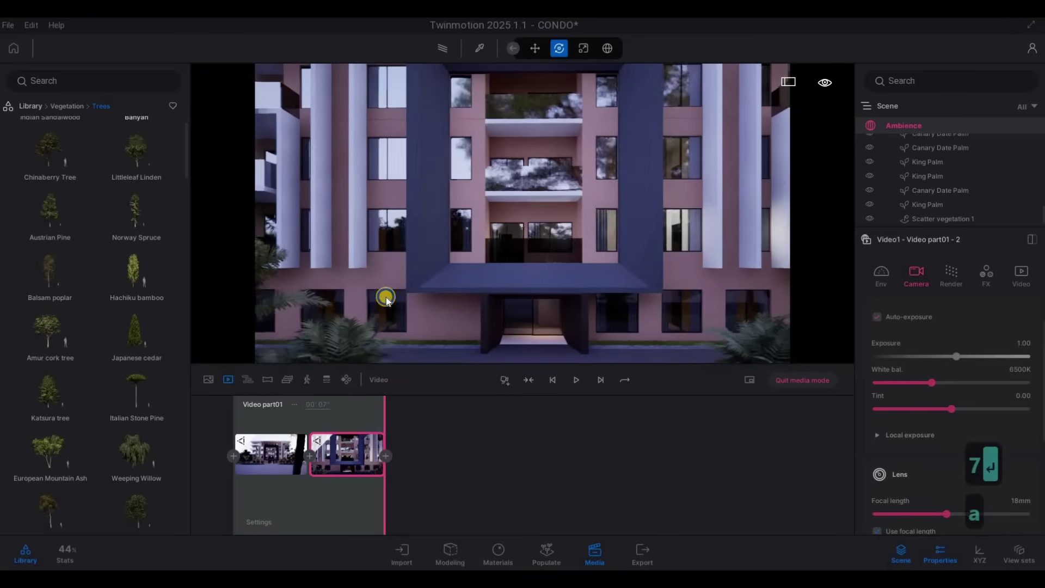
{"action": "key", "text": "q"}
{"action": "key", "text": "q"}
{"action": "key", "text": "q"}
{"action": "key", "text": "q"}
{"action": "key", "text": "q"}
{"action": "key", "text": "q"}
{"action": "key", "text": "s"}
{"action": "key", "text": "a"}
{"action": "key", "text": "s"}
{"action": "key", "text": "a"}
{"action": "key", "text": "s"}
{"action": "key", "text": "a"}
{"action": "key", "text": "s"}
{"action": "key", "text": "a"}
{"action": "key", "text": "s"}
{"action": "key", "text": "a"}
{"action": "key", "text": "s"}
{"action": "key", "text": "a"}
{"action": "key", "text": "s"}
{"action": "key", "text": "a"}
{"action": "key", "text": "s"}
{"action": "key", "text": "a"}
{"action": "key", "text": "w"}
{"action": "key", "text": "d"}
{"action": "key", "text": "s"}
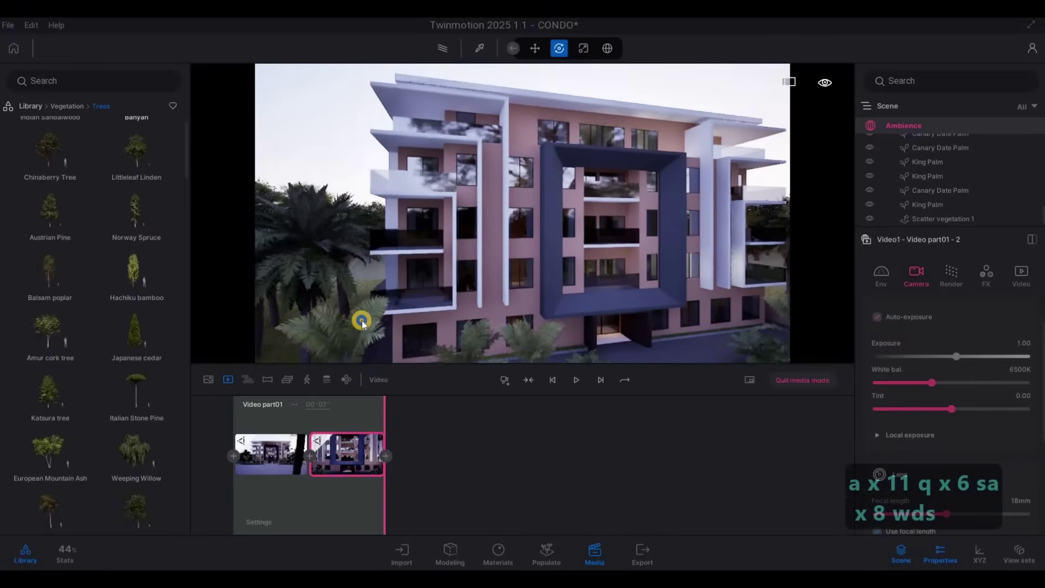
{"action": "key", "text": "a"}
{"action": "key", "text": "w"}
{"action": "key", "text": "d"}
{"action": "key", "text": "s"}
{"action": "key", "text": "a"}
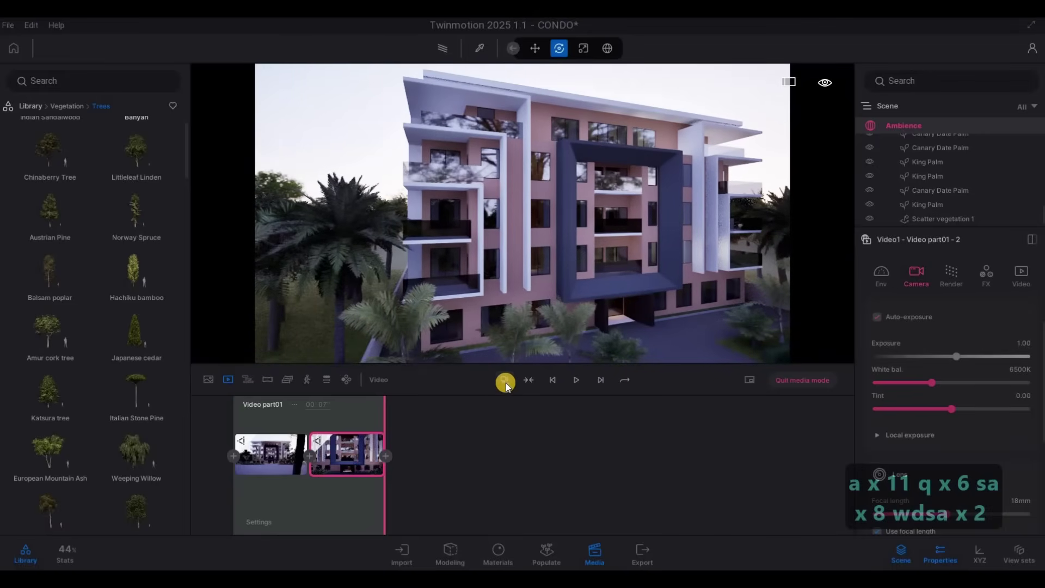
{"action": "key", "text": "d"}
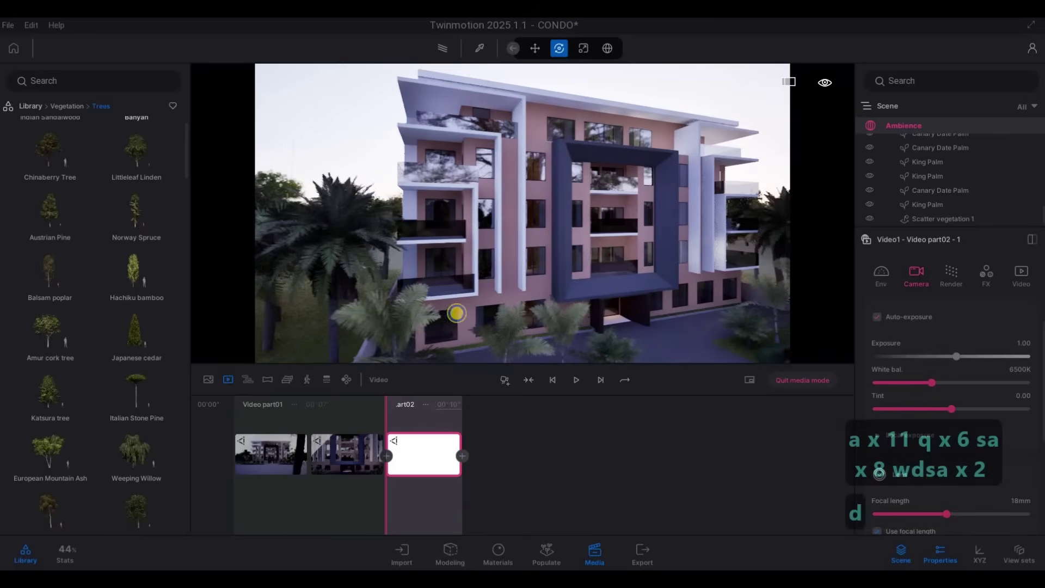
Extend Video part02 with two keyframes, one from the raised centred front and one from the building's right-hand angle
{"action": "key", "text": "d"}
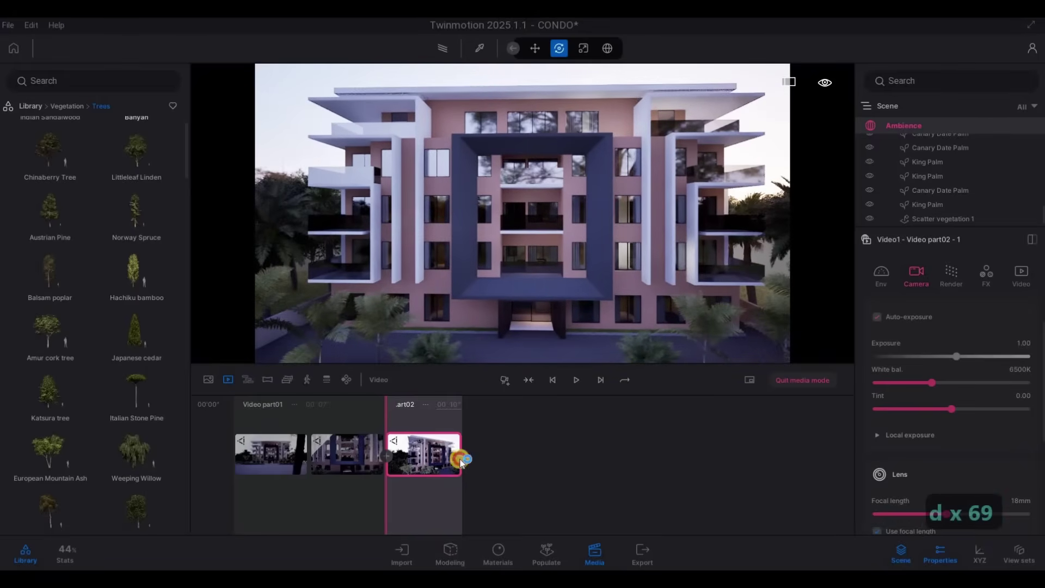
{"action": "key", "text": "d"}
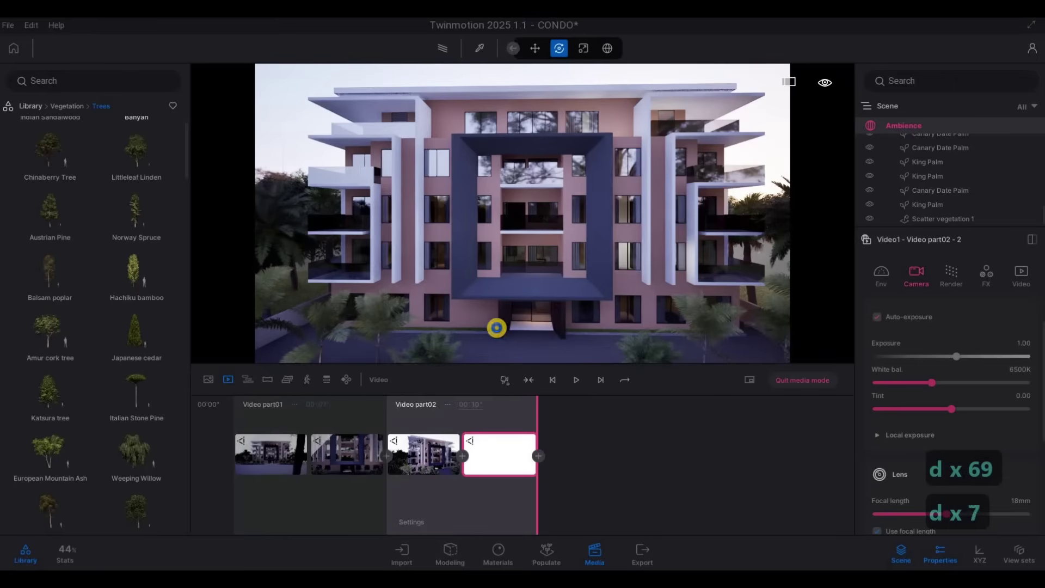
{"action": "key", "text": "d"}
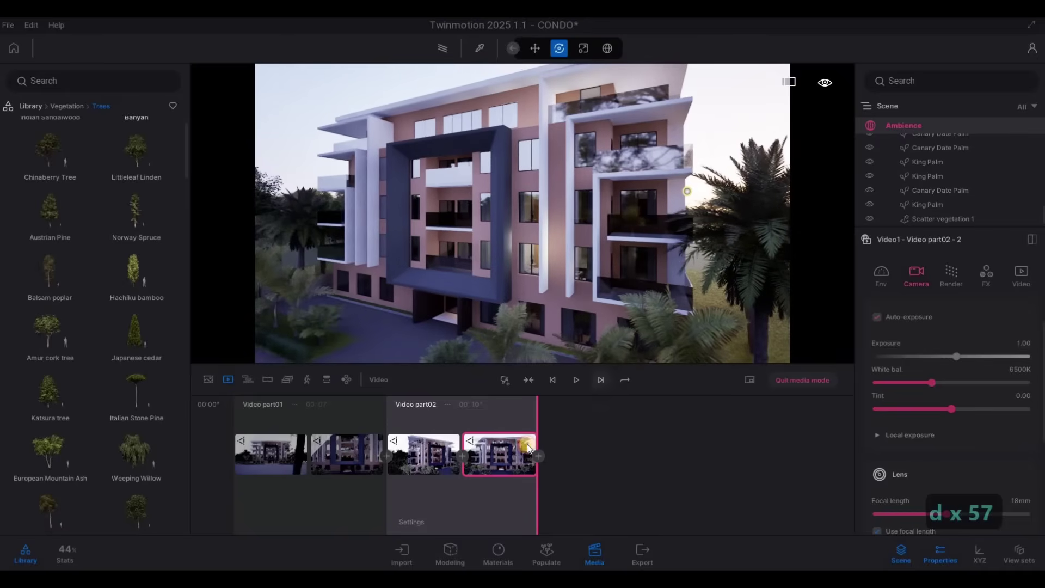
Set the length of Video part02 to 9 seconds
{"action": "left_click", "coordinate": [478, 407]}
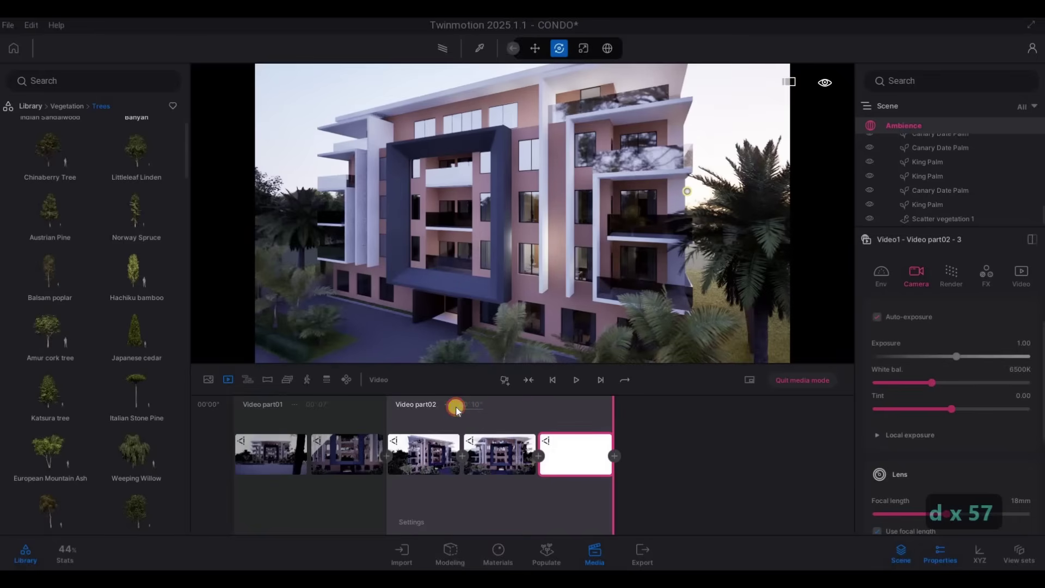
{"action": "left_click", "coordinate": [454, 407]}
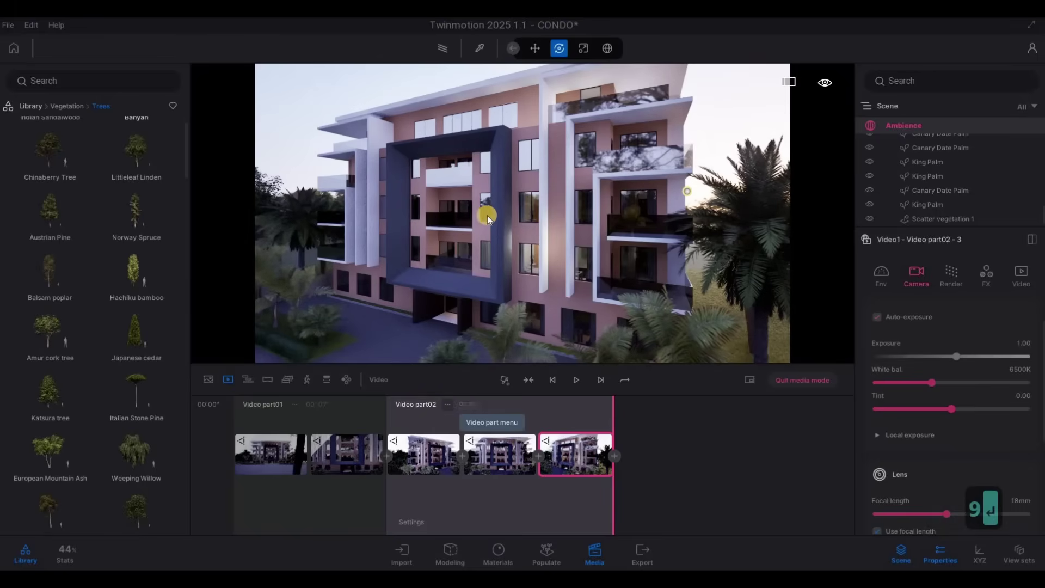
Start a third video part from a view of the left half of the facade beside the palms
{"action": "key", "text": "a"}
{"action": "key", "text": "a"}
{"action": "key", "text": "a"}
{"action": "key", "text": "a"}
{"action": "key", "text": "a"}
{"action": "key", "text": "a"}
{"action": "key", "text": "a"}
{"action": "key", "text": "a"}
{"action": "key", "text": "a"}
{"action": "key", "text": "a"}
{"action": "key", "text": "a"}
{"action": "key", "text": "a"}
{"action": "key", "text": "a"}
{"action": "key", "text": "a"}
{"action": "key", "text": "a"}
{"action": "key", "text": "a"}
{"action": "key", "text": "a"}
{"action": "key", "text": "a"}
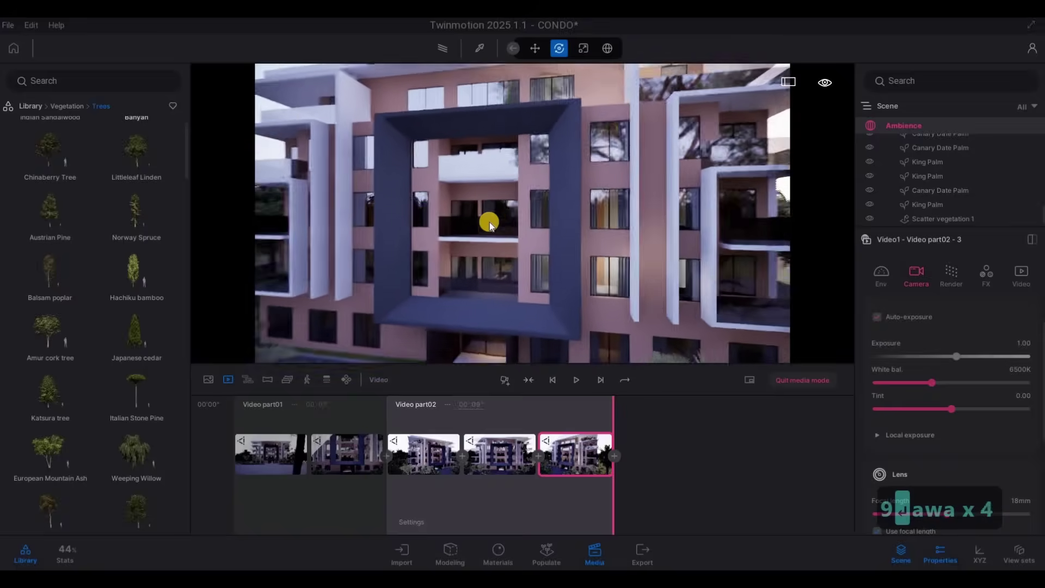
{"action": "key", "text": "a"}
{"action": "key", "text": "s"}
{"action": "key", "text": "s"}
{"action": "key", "text": "s"}
{"action": "key", "text": "s"}
{"action": "key", "text": "s"}
{"action": "key", "text": "s"}
{"action": "key", "text": "w"}
{"action": "key", "text": "e"}
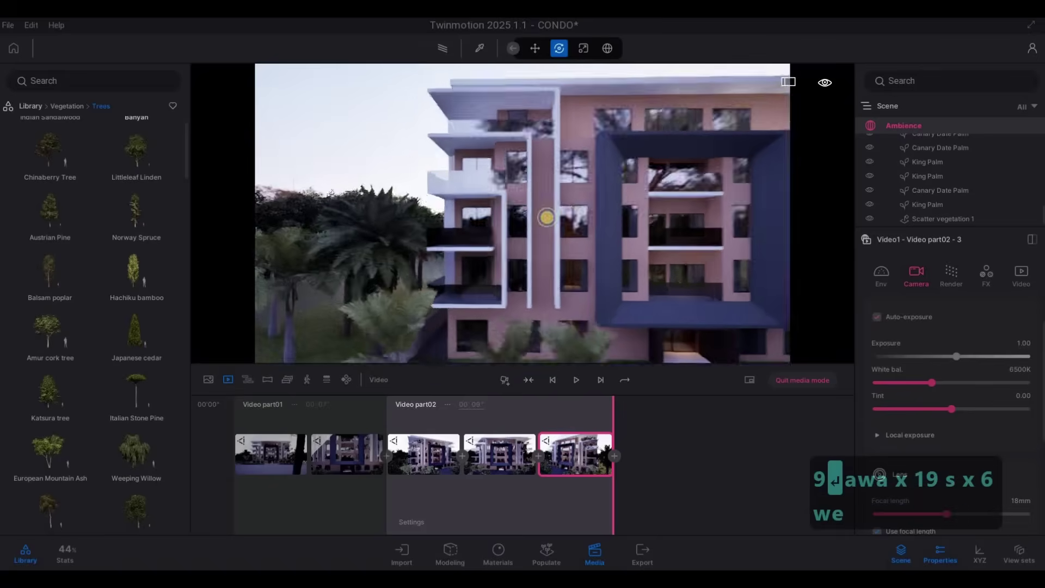
{"action": "key", "text": "s"}
{"action": "key", "text": "s"}
{"action": "key", "text": "s"}
{"action": "key", "text": "s"}
{"action": "key", "text": "s"}
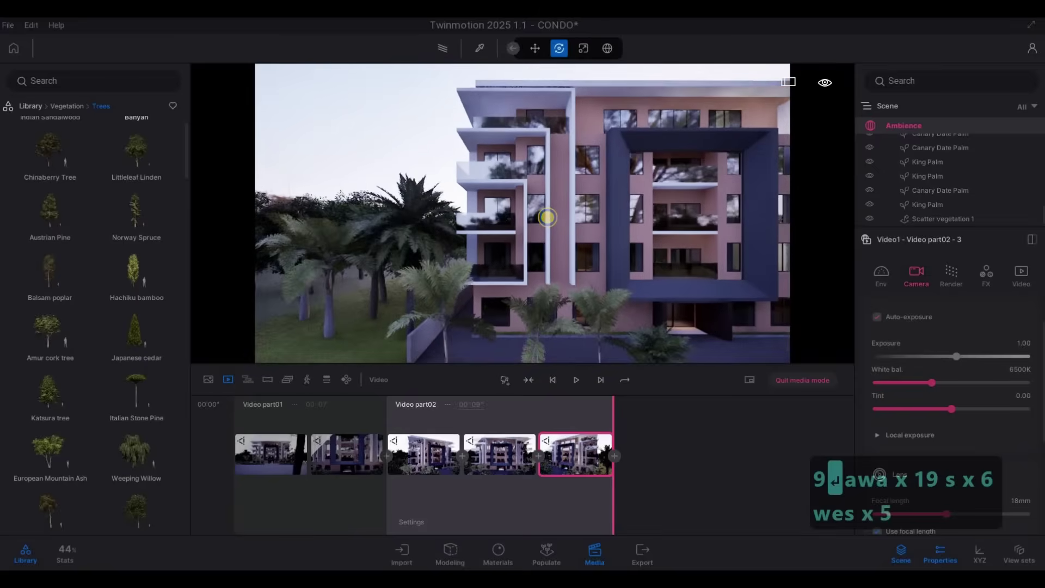
{"action": "key", "text": "w"}
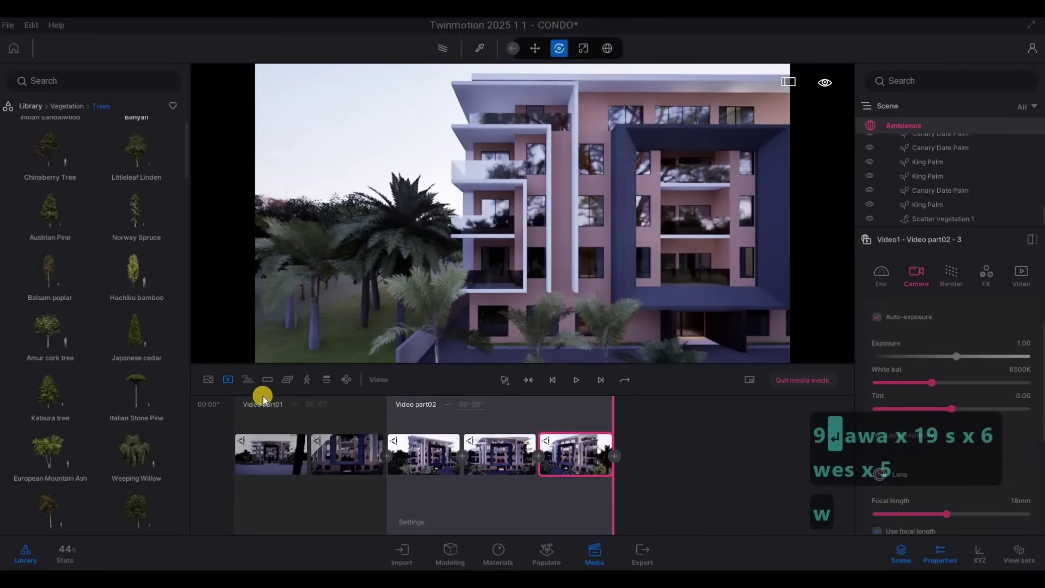
{"action": "left_click", "coordinate": [504, 380]}
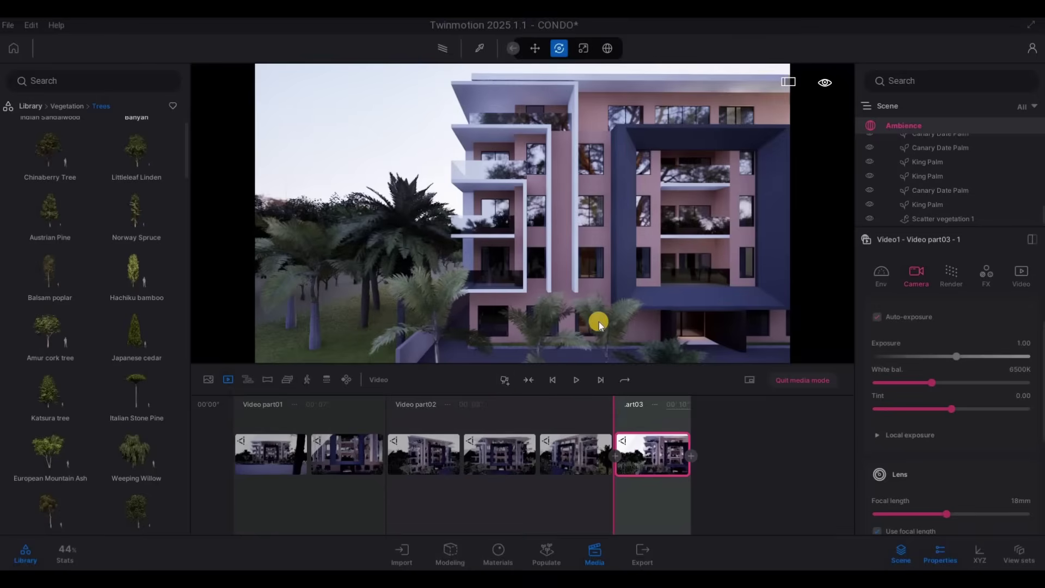
Reframe the first keyframe of Video part03 as a lower, wider view from the left front corner and refresh it
{"action": "key", "text": "a"}
{"action": "key", "text": "e"}
{"action": "key", "text": "w"}
{"action": "key", "text": "e"}
{"action": "key", "text": "s"}
{"action": "key", "text": "s"}
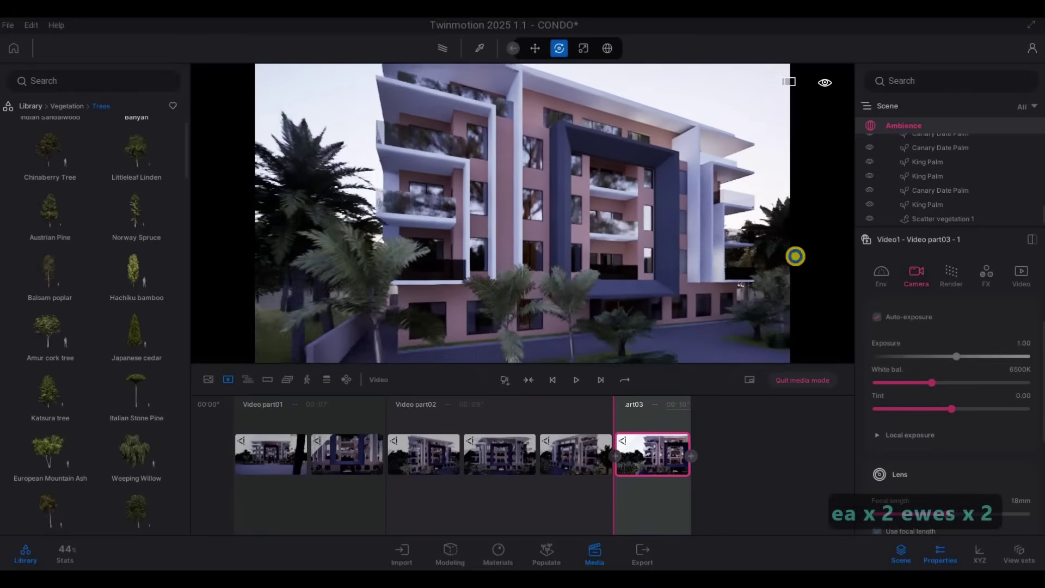
{"action": "key", "text": "a"}
{"action": "key", "text": "s"}
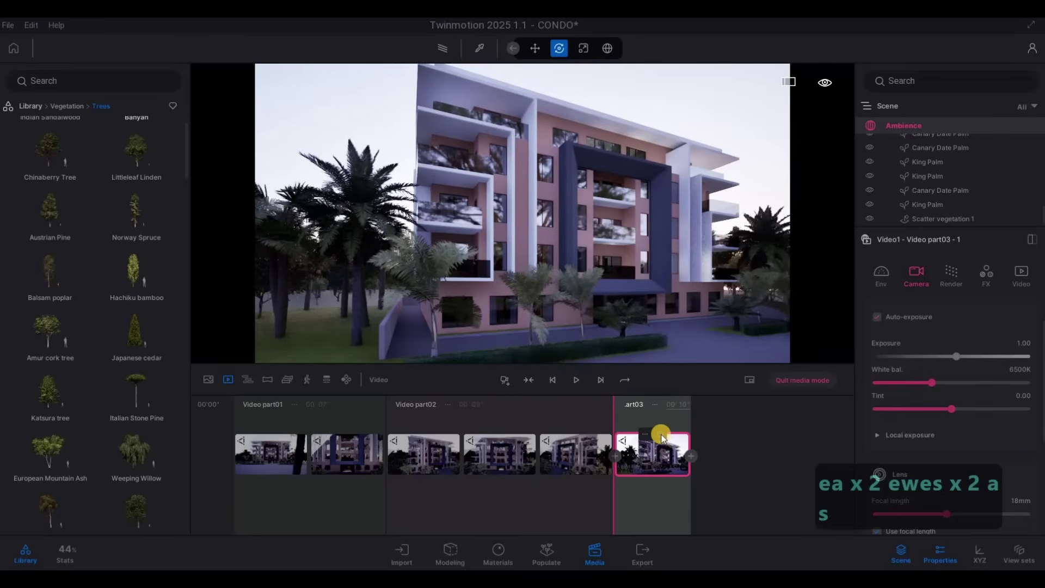
Add a second keyframe to Video part03 from a close view of the left-side balconies and dark frame
{"action": "key", "text": "w"}
{"action": "key", "text": "w"}
{"action": "key", "text": "w"}
{"action": "key", "text": "w"}
{"action": "key", "text": "w"}
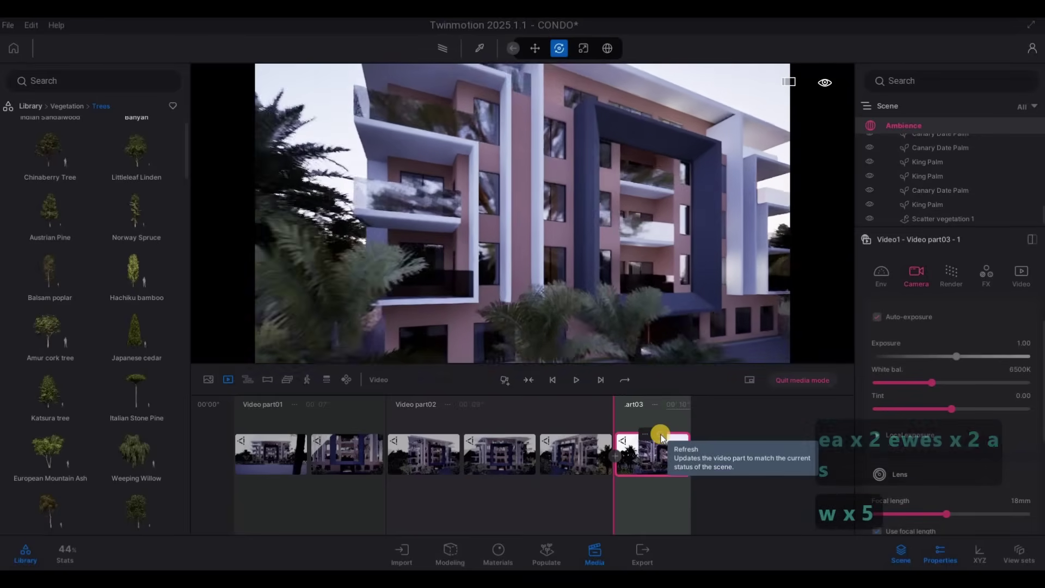
{"action": "key", "text": "w"}
{"action": "key", "text": "w"}
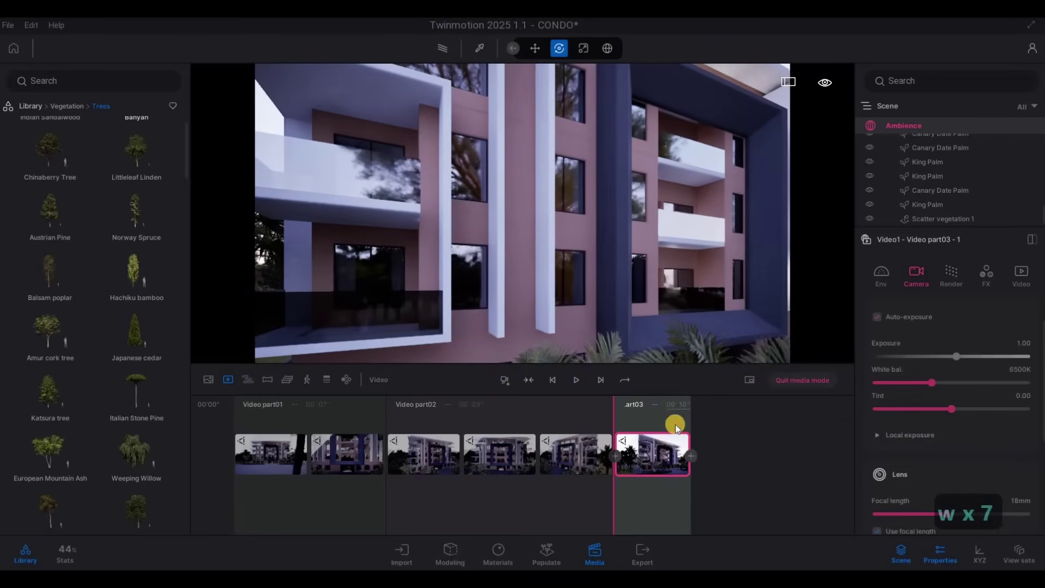
Set the length of Video part03 to 5 seconds
{"action": "left_click", "coordinate": [708, 404]}
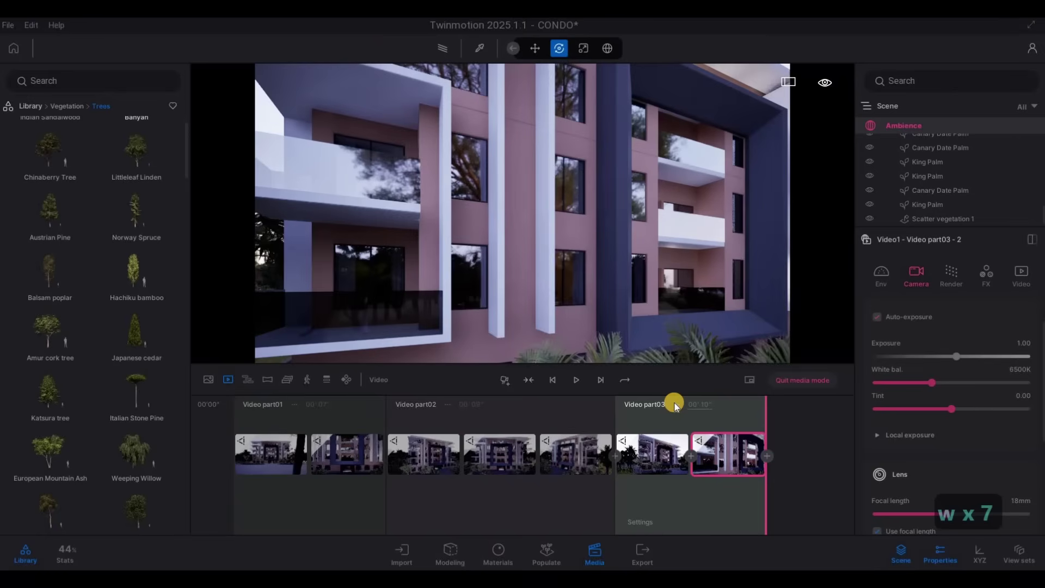
{"action": "type", "text": "5"}
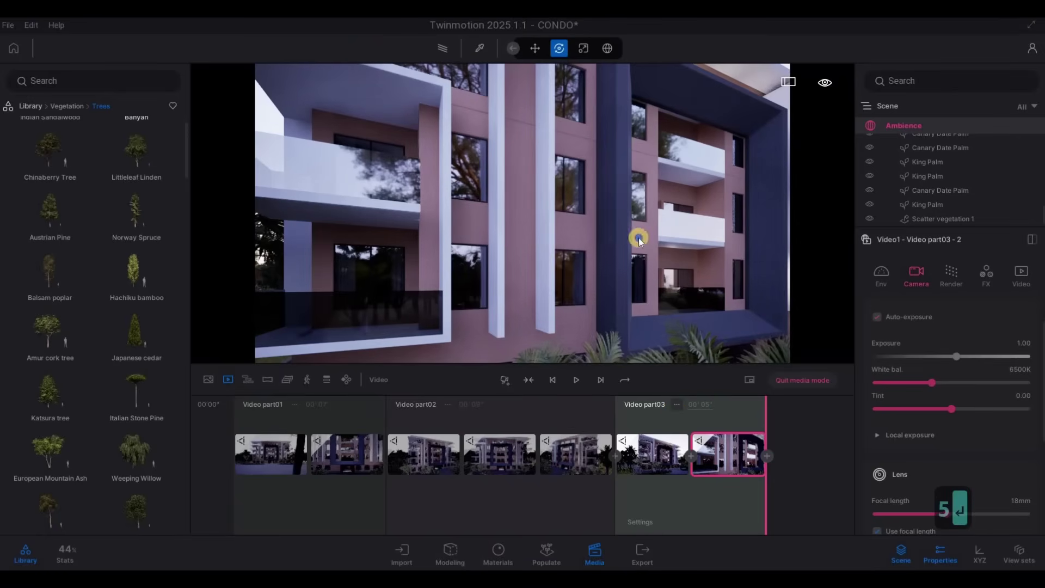
{"action": "key", "text": "Return"}
Start a fourth video part from a raised view of the top-floor balcony and roof at the condo's right front corner
{"action": "key", "text": "q"}
{"action": "key", "text": "d"}
{"action": "key", "text": "q"}
{"action": "key", "text": "d"}
{"action": "key", "text": "q"}
{"action": "key", "text": "d"}
{"action": "key", "text": "w"}
{"action": "key", "text": "w"}
{"action": "key", "text": "w"}
{"action": "key", "text": "w"}
{"action": "key", "text": "w"}
{"action": "key", "text": "w"}
{"action": "right_click_drag", "start_coordinate": [700, 270], "coordinate": [325, 310]}
{"action": "key", "text": "q"}
{"action": "key", "text": "q"}
{"action": "key", "text": "q"}
{"action": "key", "text": "q"}
{"action": "key", "text": "q"}
{"action": "key", "text": "q"}
{"action": "left_click_drag", "start_coordinate": [325, 310], "coordinate": [501, 264]}
{"action": "key", "text": "s"}
{"action": "key", "text": "a"}
{"action": "key", "text": "s"}
{"action": "key", "text": "a"}
{"action": "key", "text": "e"}
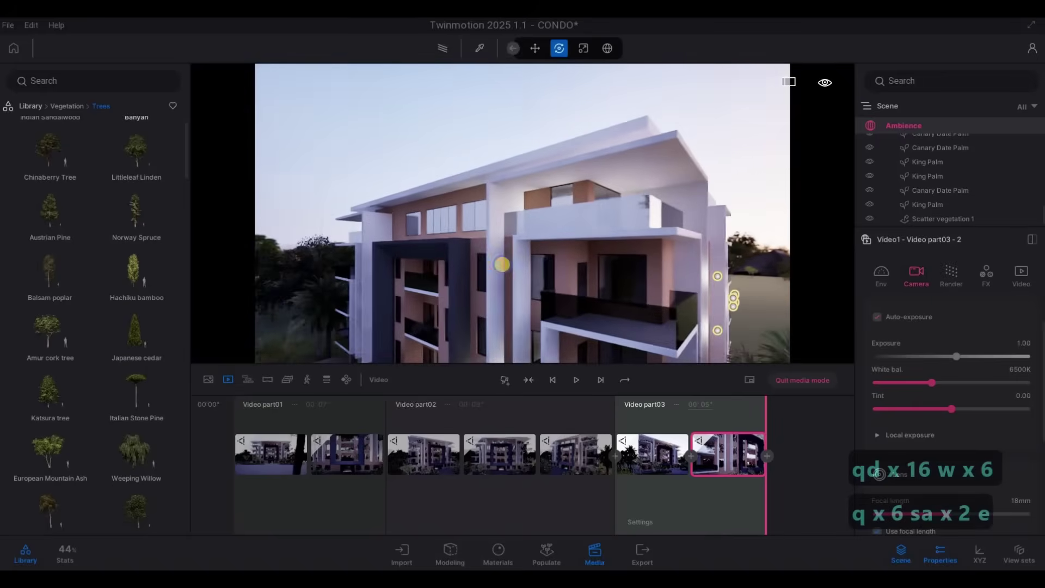
{"action": "key", "text": "q"}
{"action": "key", "text": "q"}
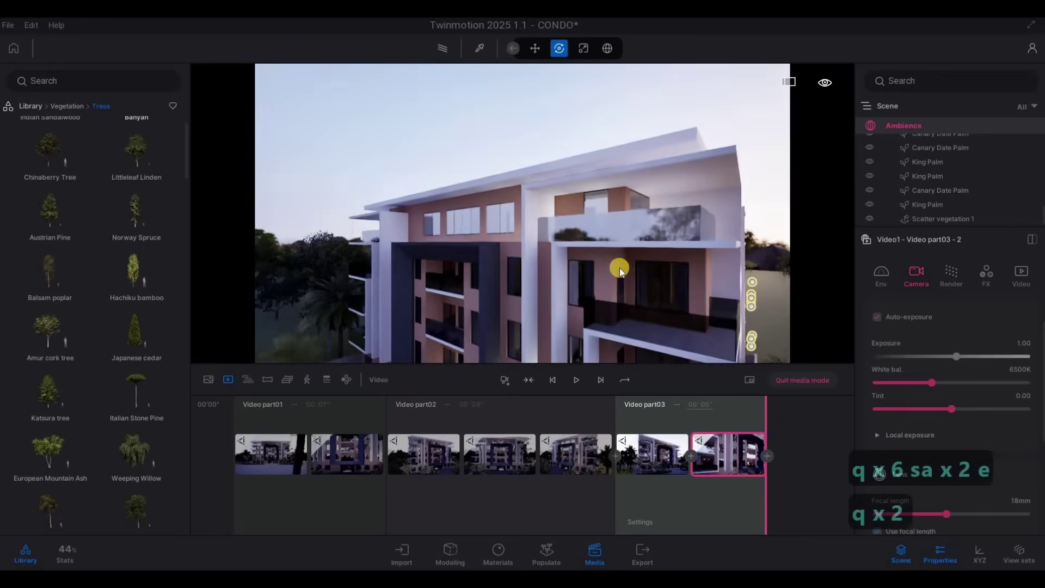
{"action": "left_click", "coordinate": [504, 380]}
{"action": "key", "text": "e"}
{"action": "key", "text": "e"}
{"action": "key", "text": "e"}
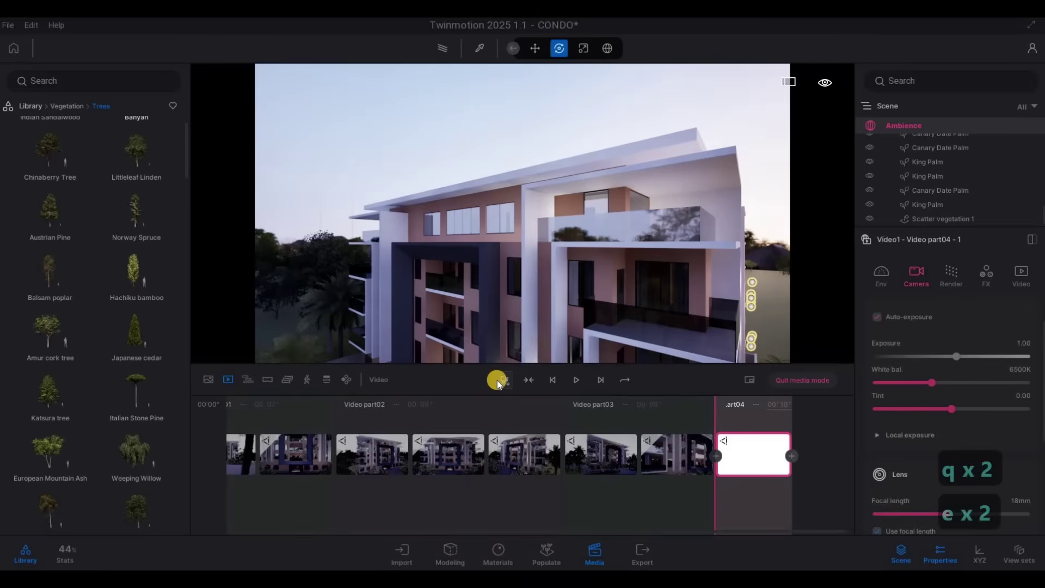
Add a second keyframe to Video part04 from a lowered view behind the front palms and set the part's length to 5 seconds
{"action": "key", "text": "e"}
{"action": "key", "text": "e"}
{"action": "key", "text": "e"}
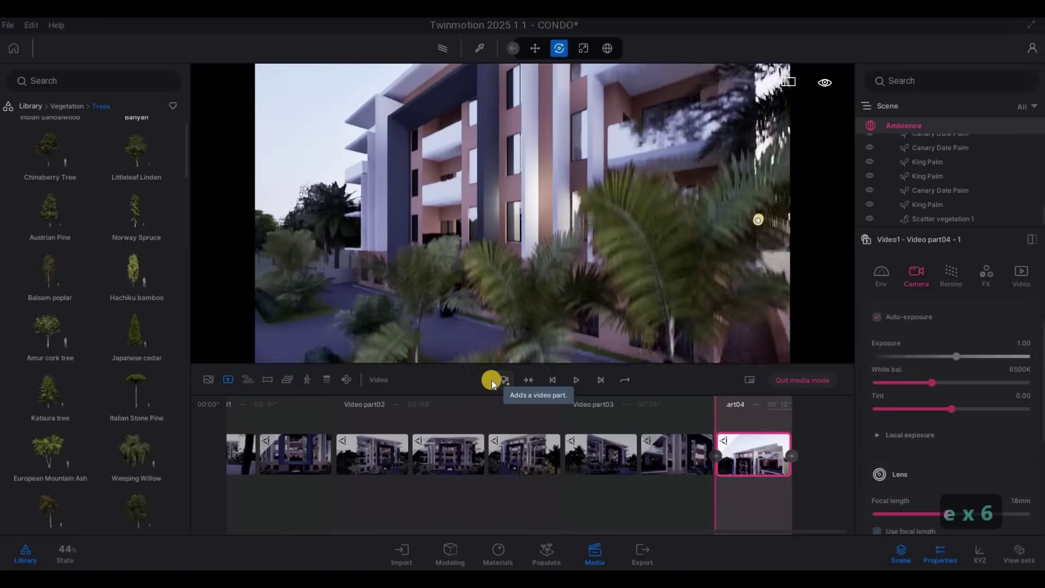
{"action": "key", "text": "e"}
{"action": "key", "text": "e"}
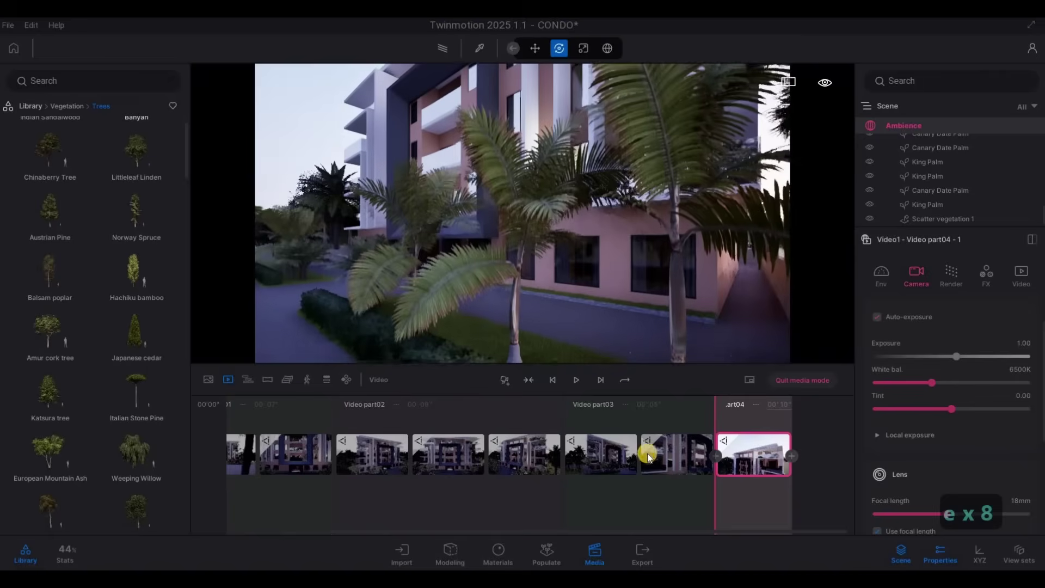
{"action": "left_click", "coordinate": [792, 456]}
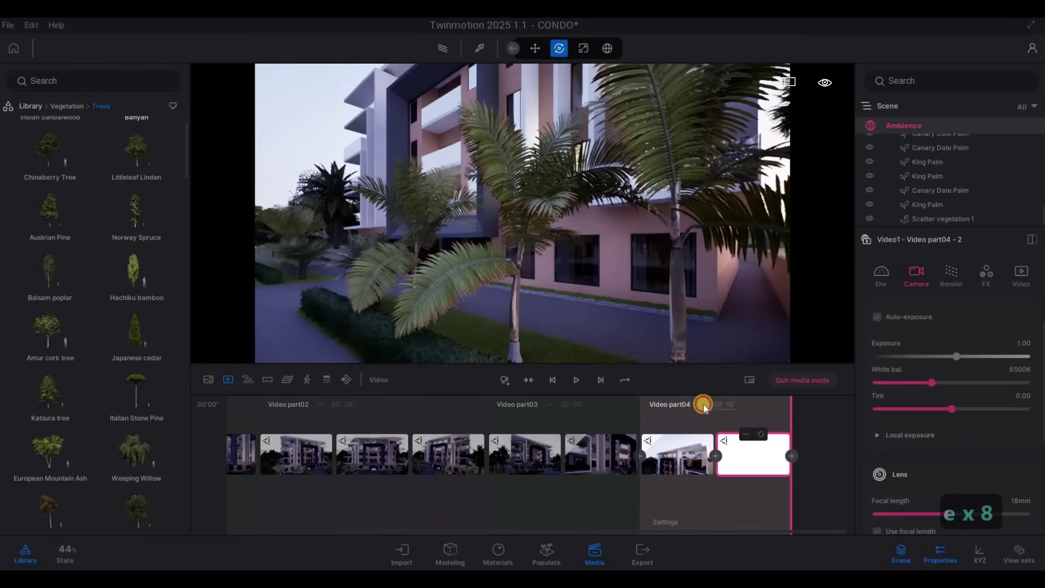
{"action": "type", "text": "5"}
{"action": "key", "text": "Return"}
Start a fifth video part from a frontal view of the dark frame, with the hedge and the palms beside the building in shot
{"action": "key", "text": "q"}
{"action": "key", "text": "q"}
{"action": "key", "text": "q"}
{"action": "key", "text": "q"}
{"action": "key", "text": "a"}
{"action": "key", "text": "a"}
{"action": "key", "text": "a"}
{"action": "key", "text": "a"}
{"action": "key", "text": "a"}
{"action": "key", "text": "a"}
{"action": "key", "text": "a"}
{"action": "key", "text": "a"}
{"action": "key", "text": "a"}
{"action": "key", "text": "a"}
{"action": "key", "text": "a"}
{"action": "key", "text": "a"}
{"action": "key", "text": "a"}
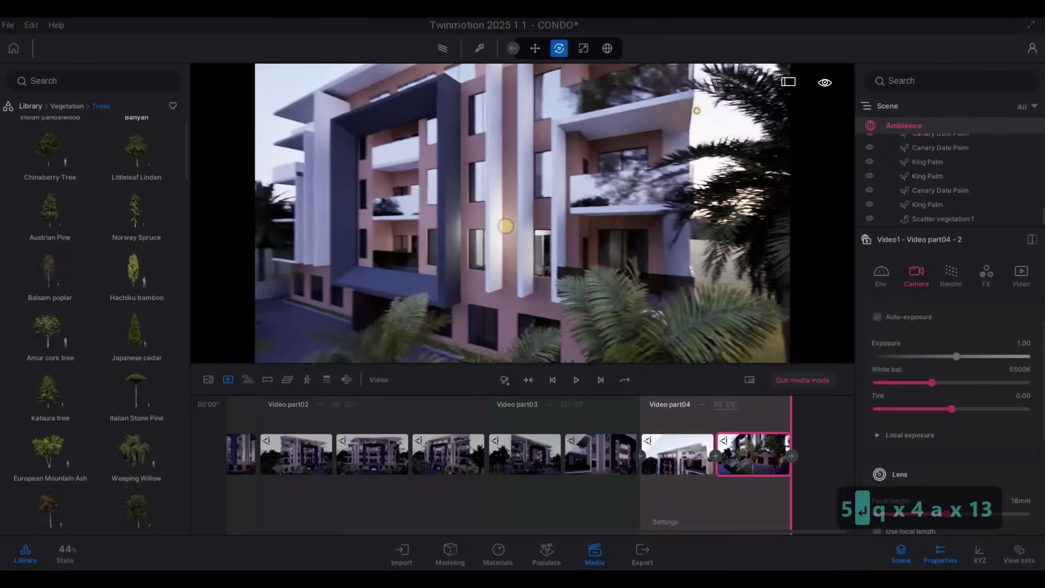
{"action": "key", "text": "a"}
{"action": "key", "text": "a"}
{"action": "key", "text": "a"}
{"action": "key", "text": "a"}
{"action": "key", "text": "a"}
{"action": "key", "text": "a"}
{"action": "key", "text": "a"}
{"action": "key", "text": "a"}
{"action": "key", "text": "a"}
{"action": "key", "text": "a"}
{"action": "key", "text": "a"}
{"action": "key", "text": "s"}
{"action": "key", "text": "d"}
{"action": "key", "text": "a"}
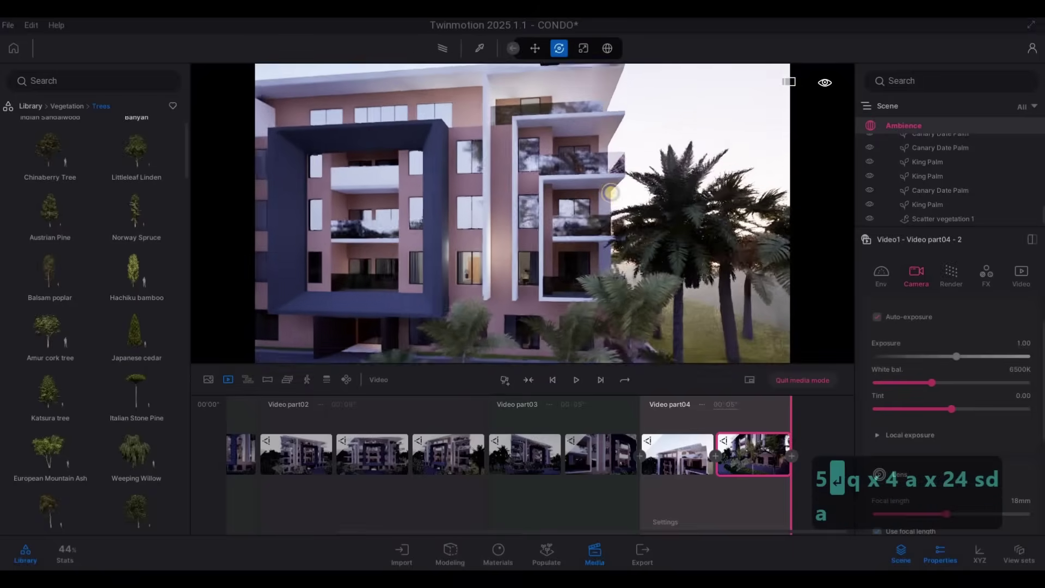
{"action": "key", "text": "a"}
{"action": "key", "text": "s"}
{"action": "key", "text": "a"}
{"action": "key", "text": "a"}
{"action": "key", "text": "w"}
{"action": "key", "text": "w"}
{"action": "key", "text": "d"}
{"action": "key", "text": "s"}
{"action": "key", "text": "s"}
{"action": "key", "text": "e"}
{"action": "key", "text": "s"}
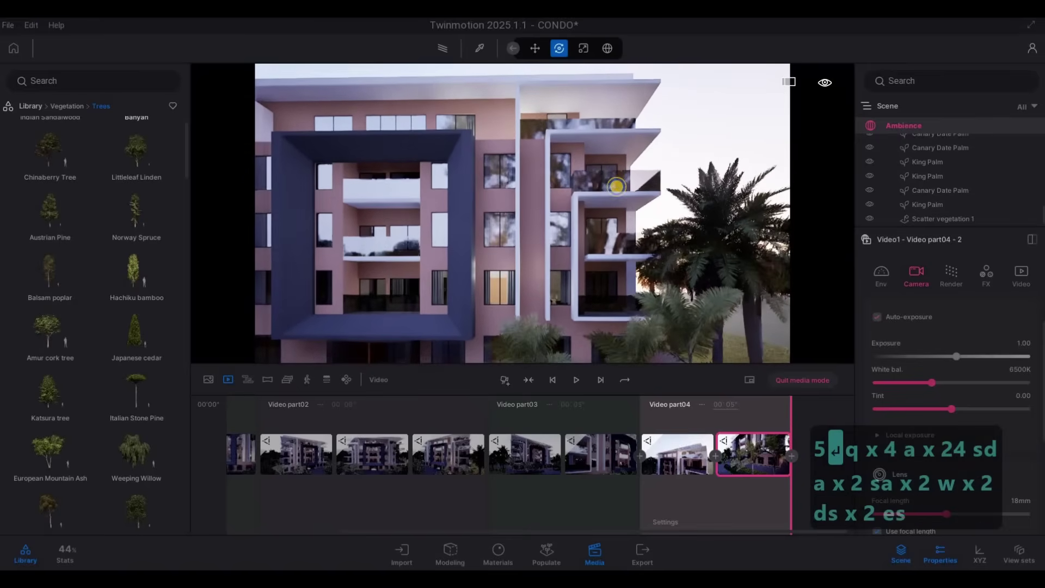
{"action": "key", "text": "e"}
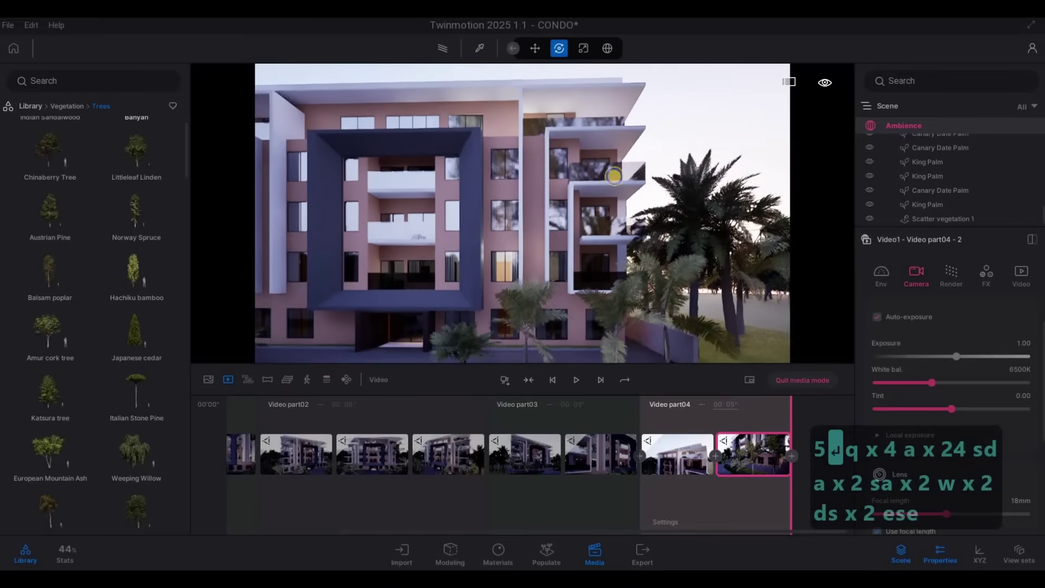
{"action": "key", "text": "s"}
{"action": "key", "text": "e"}
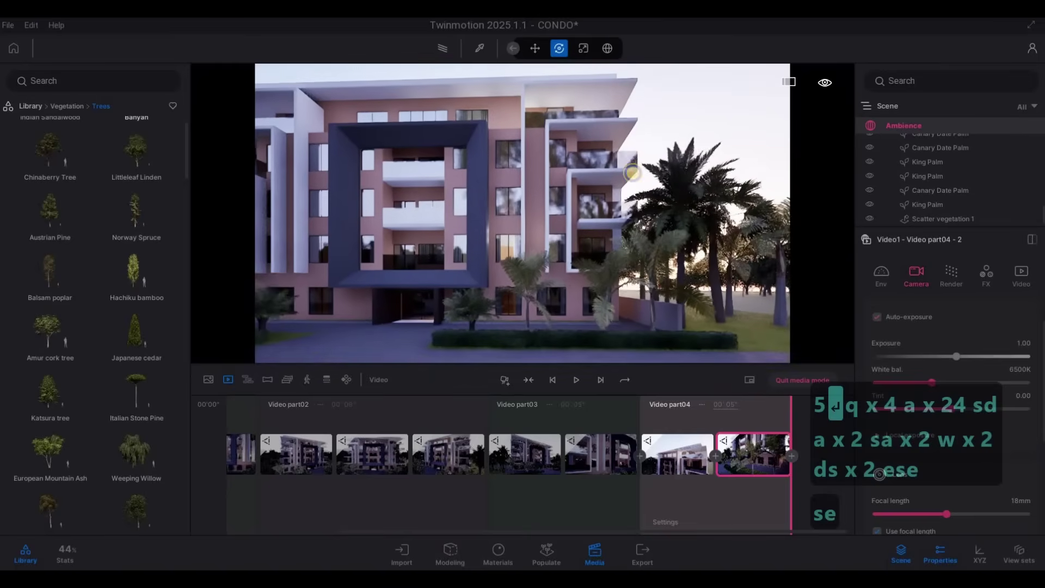
{"action": "key", "text": "a"}
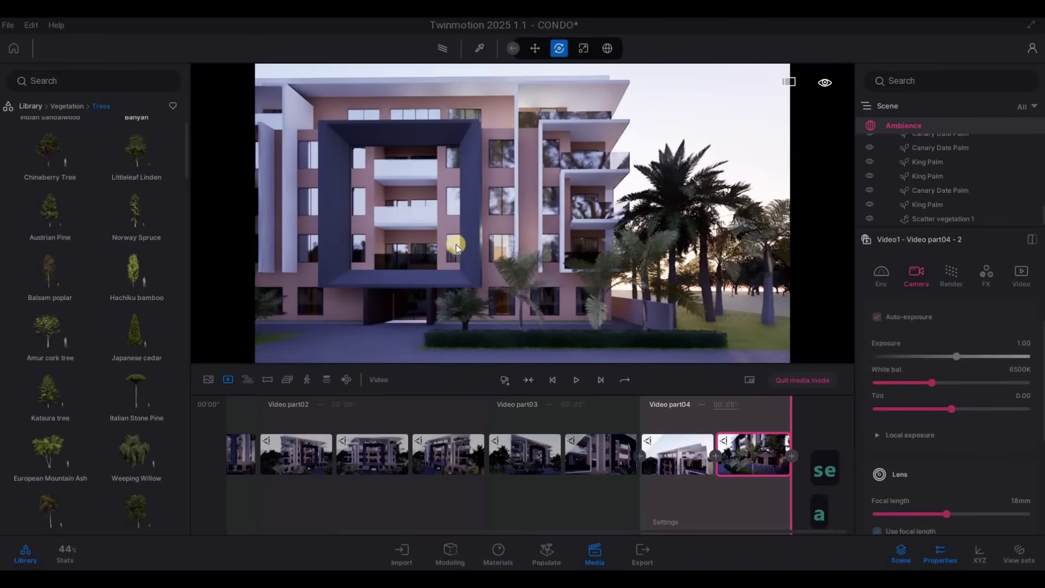
{"action": "key", "text": "a"}
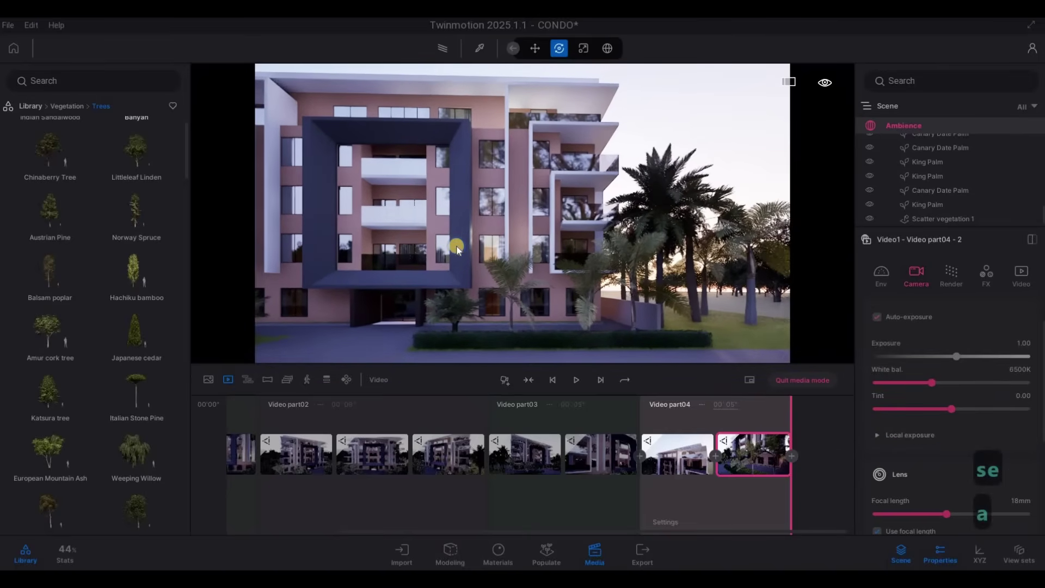
{"action": "left_click", "coordinate": [503, 384]}
{"action": "key", "text": "a"}
{"action": "key", "text": "a"}
{"action": "key", "text": "a"}
{"action": "key", "text": "a"}
{"action": "key", "text": "a"}
{"action": "key", "text": "a"}
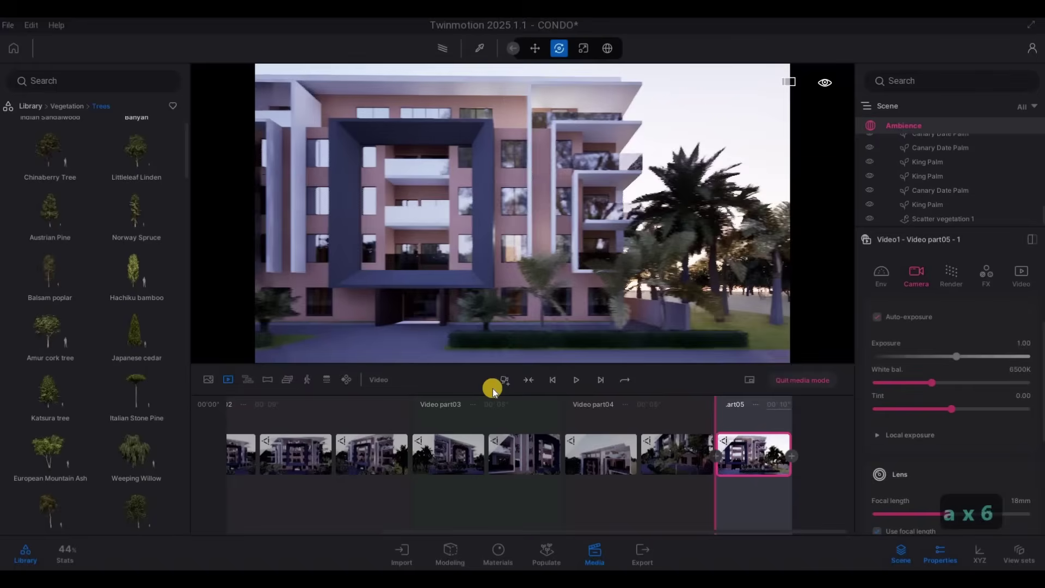
{"action": "key", "text": "a"}
{"action": "key", "text": "a"}
{"action": "key", "text": "a"}
{"action": "key", "text": "a"}
{"action": "key", "text": "a"}
{"action": "key", "text": "a"}
{"action": "key", "text": "a"}
{"action": "key", "text": "a"}
{"action": "key", "text": "a"}
{"action": "key", "text": "a"}
{"action": "key", "text": "a"}
{"action": "key", "text": "a"}
{"action": "key", "text": "a"}
{"action": "key", "text": "a"}
{"action": "key", "text": "a"}
{"action": "key", "text": "a"}
{"action": "key", "text": "a"}
{"action": "key", "text": "a"}
{"action": "key", "text": "a"}
{"action": "key", "text": "a"}
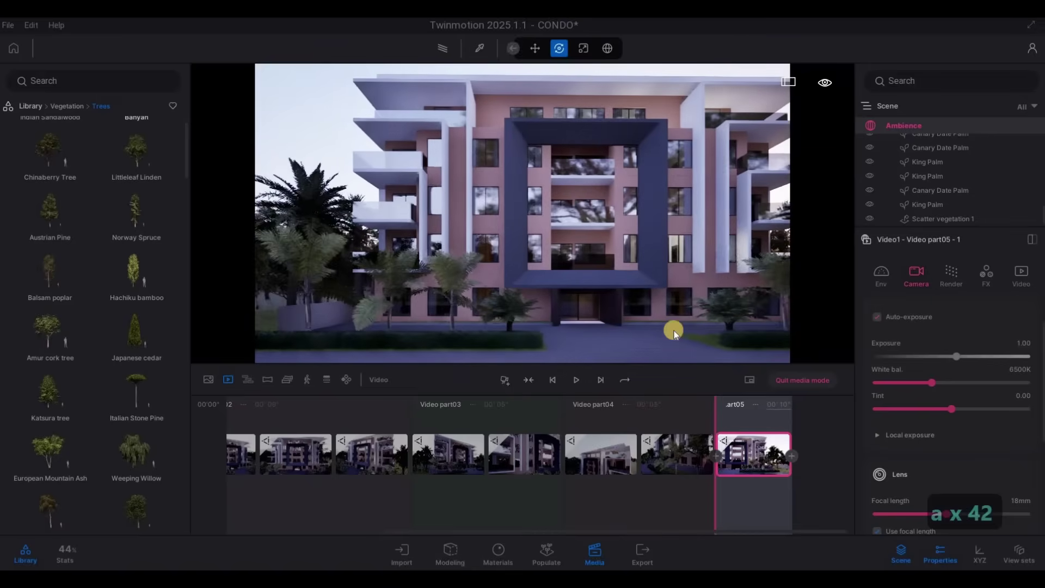
{"action": "left_click_drag", "start_coordinate": [655, 281], "coordinate": [654, 284]}
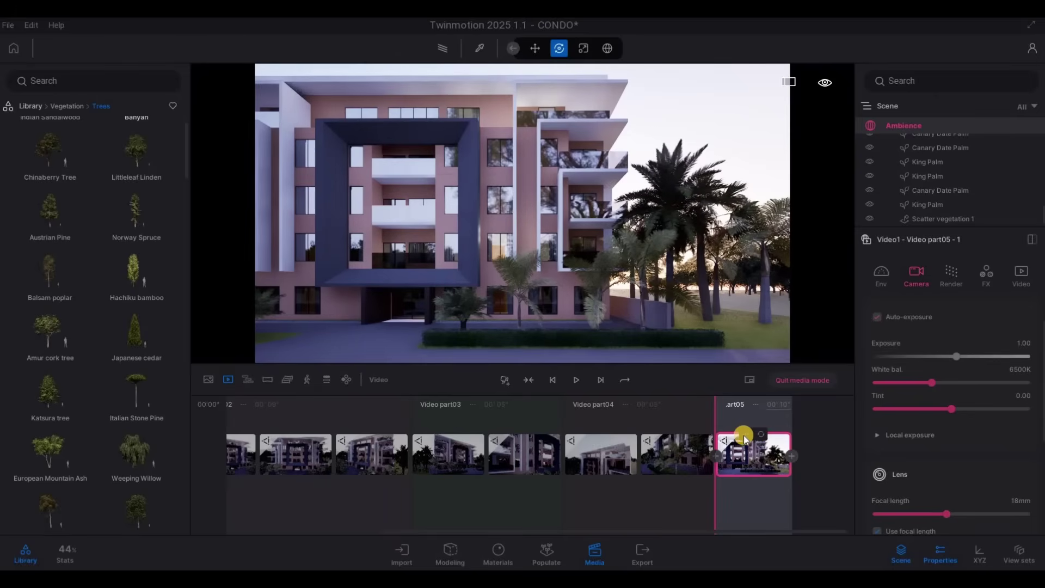
Add a second keyframe to Video part05 from farther left along the facade, showing the lawn and palms, and set its length to 7 seconds
{"action": "key", "text": "a"}
{"action": "key", "text": "a"}
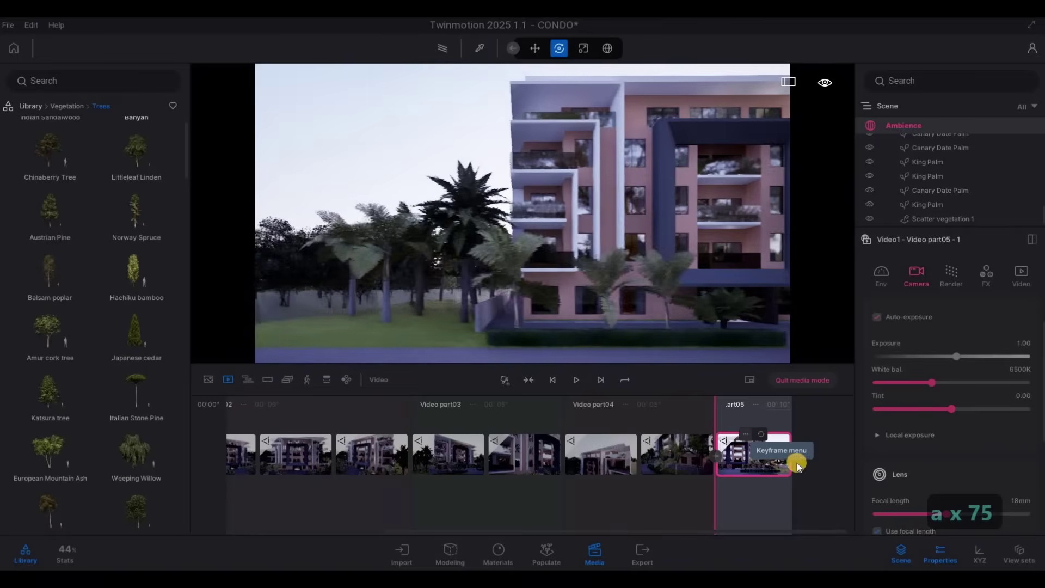
{"action": "left_click", "coordinate": [792, 454]}
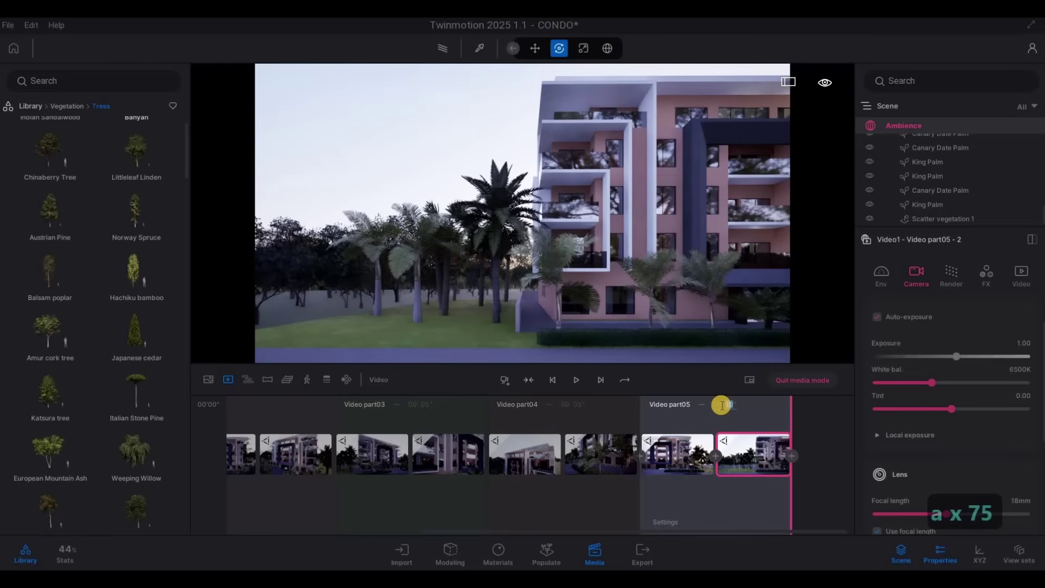
{"action": "type", "text": "7"}
{"action": "key", "text": "Return"}
Start a sixth video part from a close, angled view of the dark frame and the balconies inside it
{"action": "key", "text": "d"}
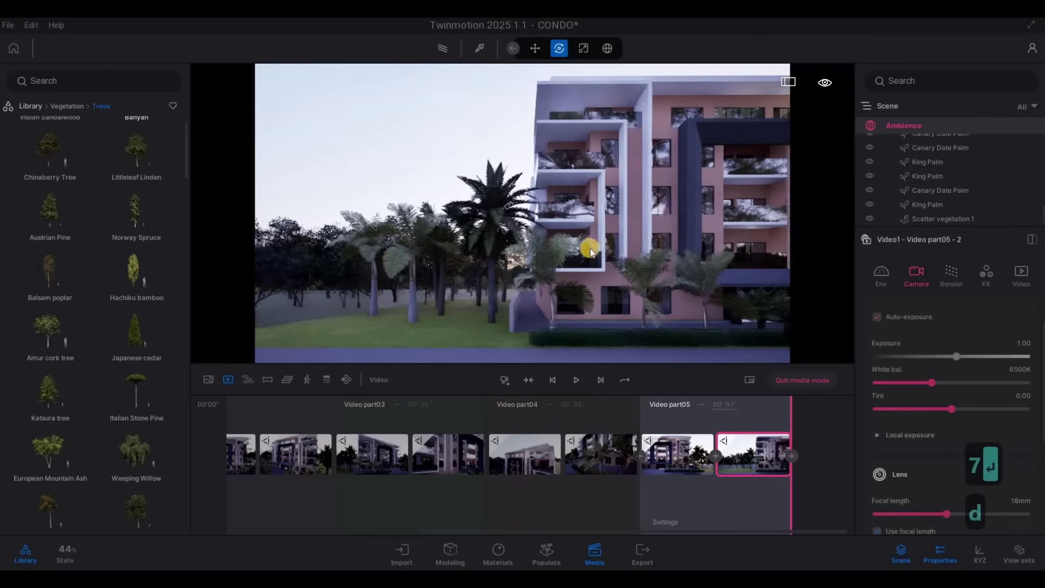
{"action": "key", "text": "d"}
{"action": "key", "text": "d"}
{"action": "key", "text": "d"}
{"action": "key", "text": "d"}
{"action": "key", "text": "d"}
{"action": "key", "text": "w"}
{"action": "key", "text": "w"}
{"action": "key", "text": "w"}
{"action": "key", "text": "w"}
{"action": "key", "text": "w"}
{"action": "key", "text": "w"}
{"action": "key", "text": "w"}
{"action": "key", "text": "w"}
{"action": "key", "text": "w"}
{"action": "key", "text": "w"}
{"action": "key", "text": "w"}
{"action": "key", "text": "w"}
{"action": "key", "text": "w"}
{"action": "key", "text": "w"}
{"action": "key", "text": "w"}
{"action": "key", "text": "w"}
{"action": "key", "text": "w"}
{"action": "key", "text": "w"}
{"action": "key", "text": "w"}
{"action": "key", "text": "w"}
{"action": "left_click_drag", "start_coordinate": [352, 218], "coordinate": [277, 236]}
{"action": "key", "text": "s"}
{"action": "key", "text": "w"}
{"action": "key", "text": "d"}
{"action": "key", "text": "w"}
{"action": "key", "text": "d"}
{"action": "key", "text": "e"}
{"action": "key", "text": "w"}
{"action": "key", "text": "e"}
{"action": "left_click_drag", "start_coordinate": [600, 238], "coordinate": [514, 387]}
{"action": "key", "text": "e"}
{"action": "left_click", "coordinate": [524, 383]}
Add a second keyframe to Video part06 from a raised view of the dark frame's top and the roof edge
{"action": "key", "text": "q"}
{"action": "key", "text": "q"}
{"action": "key", "text": "q"}
{"action": "key", "text": "q"}
{"action": "key", "text": "q"}
{"action": "key", "text": "q"}
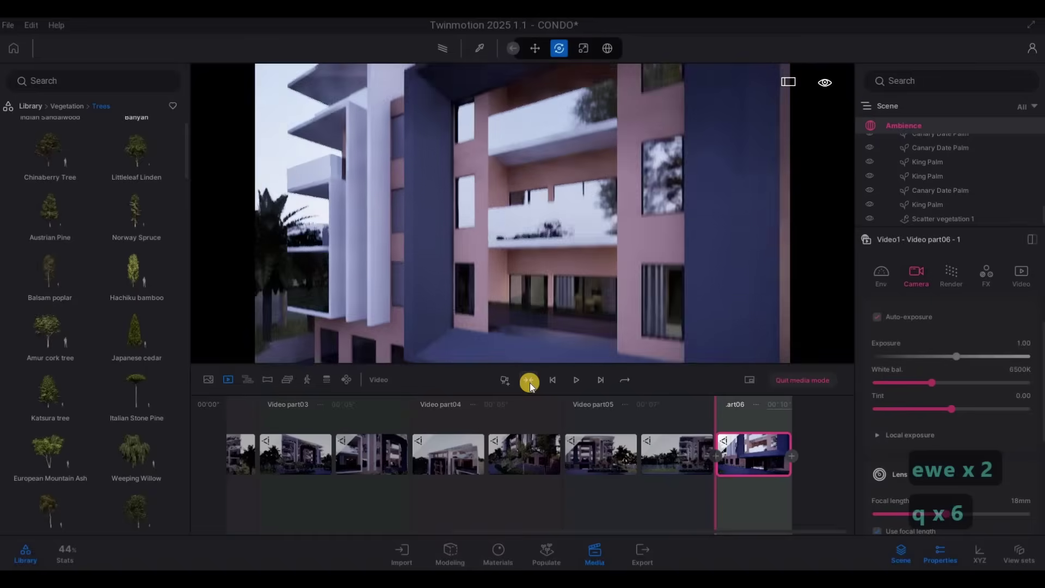
{"action": "key", "text": "q"}
{"action": "key", "text": "q"}
{"action": "left_click", "coordinate": [792, 456]}
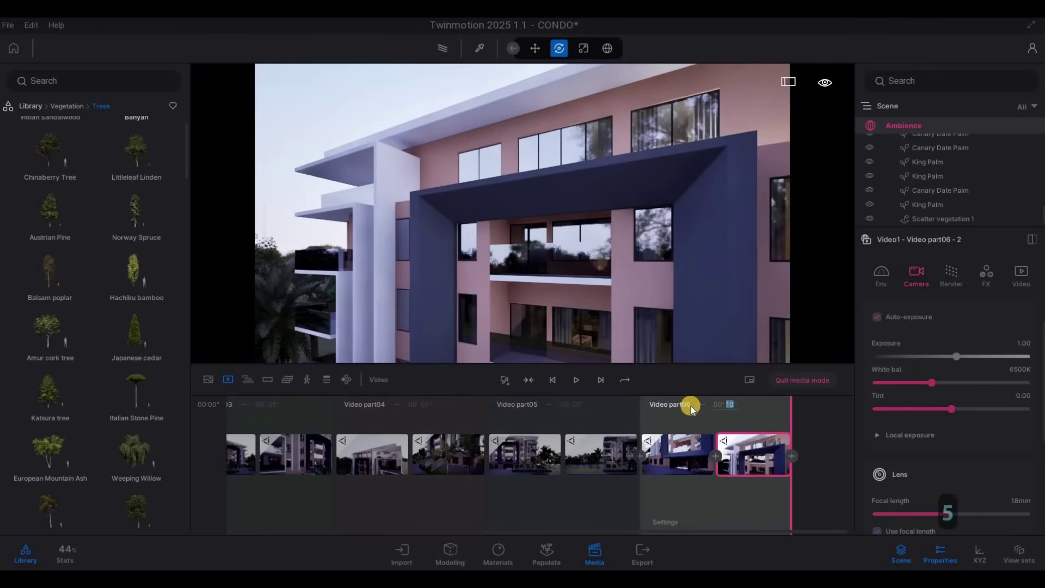
Start a seventh video part from an angled view of the front facade, with the dark frame right of centre and palms in the foreground
{"action": "key", "text": "a"}
{"action": "key", "text": "a"}
{"action": "key", "text": "a"}
{"action": "key", "text": "a"}
{"action": "key", "text": "a"}
{"action": "key", "text": "a"}
{"action": "key", "text": "a"}
{"action": "key", "text": "a"}
{"action": "key", "text": "a"}
{"action": "key", "text": "a"}
{"action": "right_click_drag", "start_coordinate": [744, 360], "coordinate": [600, 179]}
{"action": "key", "text": "s"}
{"action": "key", "text": "e"}
{"action": "key", "text": "e"}
{"action": "key", "text": "e"}
{"action": "key", "text": "e"}
{"action": "key", "text": "e"}
{"action": "key", "text": "e"}
{"action": "key", "text": "e"}
{"action": "key", "text": "w"}
{"action": "key", "text": "a"}
{"action": "key", "text": "s"}
{"action": "key", "text": "a"}
{"action": "left_click_drag", "start_coordinate": [600, 180], "coordinate": [553, 281]}
{"action": "key", "text": "q"}
{"action": "key", "text": "w"}
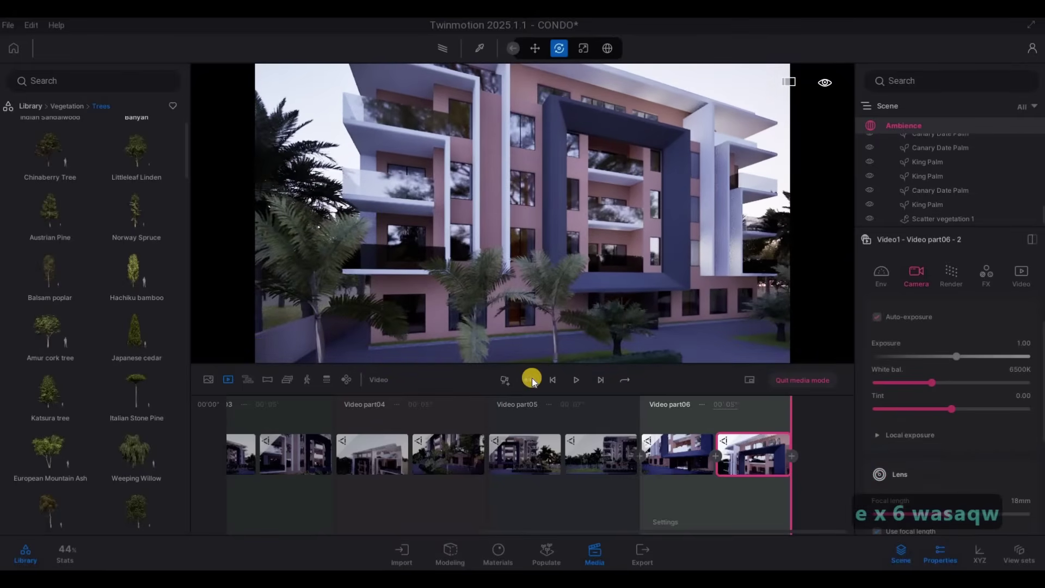
{"action": "left_click", "coordinate": [504, 382]}
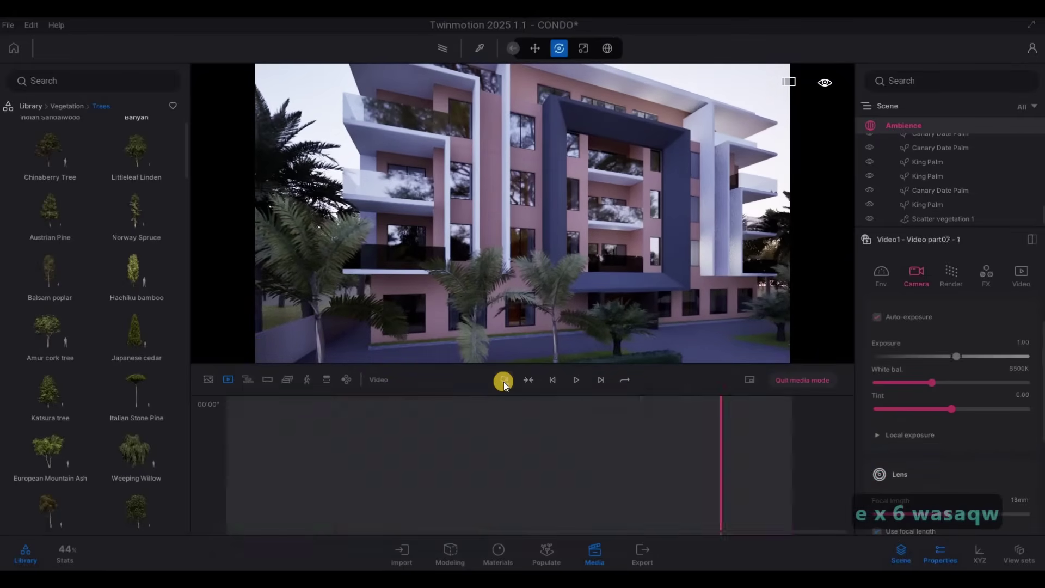
Add a second keyframe to Video part07 from farther back, showing the whole building and hedge, and set its length to 6 seconds
{"action": "key", "text": "s"}
{"action": "key", "text": "s"}
{"action": "key", "text": "s"}
{"action": "key", "text": "s"}
{"action": "key", "text": "s"}
{"action": "key", "text": "s"}
{"action": "key", "text": "s"}
{"action": "key", "text": "s"}
{"action": "key", "text": "s"}
{"action": "key", "text": "s"}
{"action": "key", "text": "s"}
{"action": "key", "text": "s"}
{"action": "key", "text": "s"}
{"action": "key", "text": "s"}
{"action": "key", "text": "s"}
{"action": "key", "text": "s"}
{"action": "key", "text": "s"}
{"action": "key", "text": "s"}
{"action": "key", "text": "s"}
{"action": "key", "text": "s"}
{"action": "key", "text": "s"}
{"action": "key", "text": "s"}
{"action": "key", "text": "s"}
{"action": "key", "text": "s"}
{"action": "key", "text": "s"}
{"action": "key", "text": "s"}
{"action": "key", "text": "s"}
{"action": "key", "text": "s"}
{"action": "key", "text": "s"}
{"action": "key", "text": "s"}
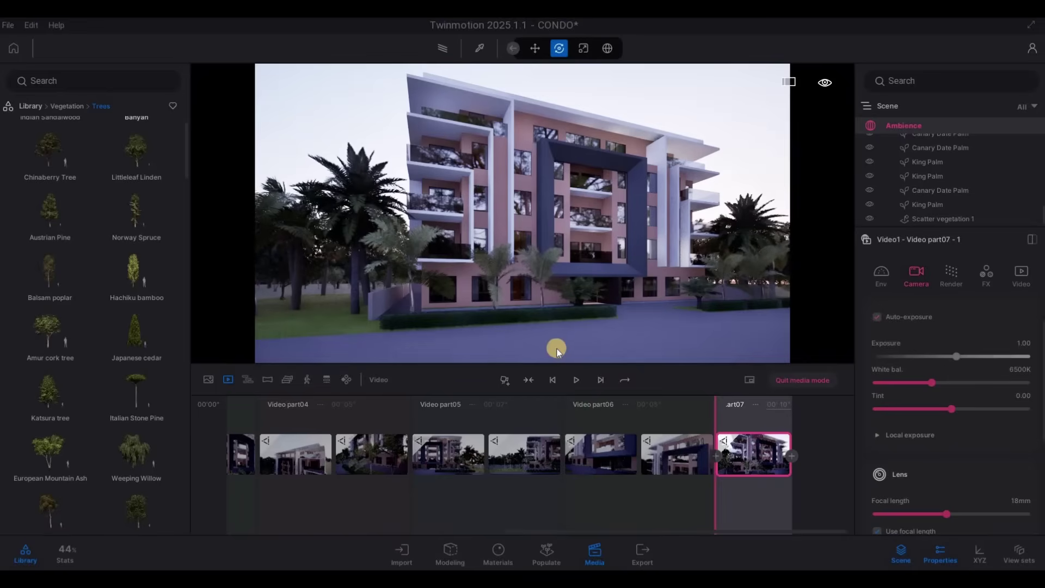
{"action": "key", "text": "s"}
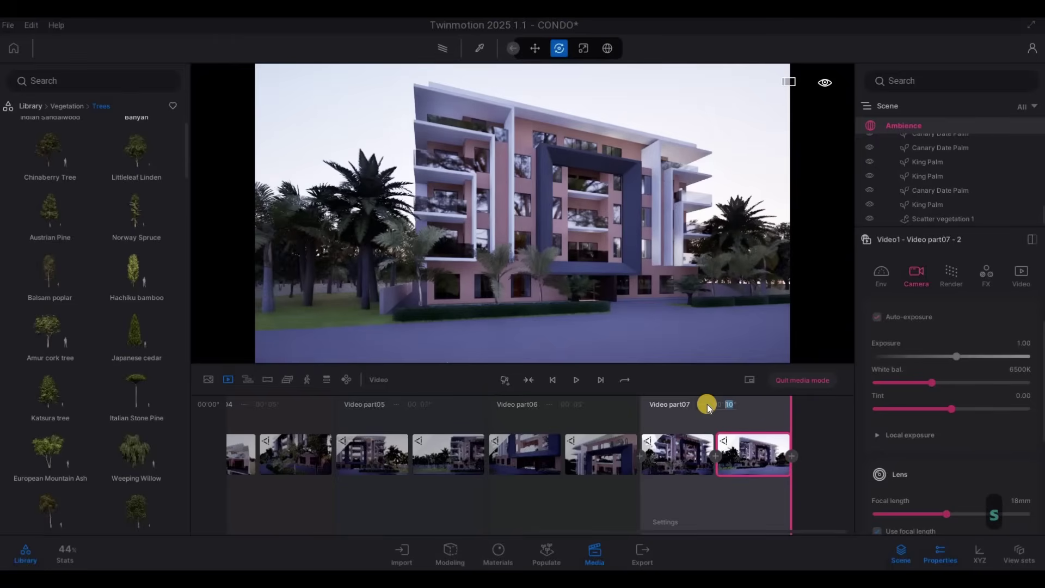
{"action": "type", "text": "6"}
{"action": "key", "text": "Return"}
Start an eighth video part from a close view angled from the facade's opposite side, with the dark frame left of centre
{"action": "key", "text": "w"}
{"action": "key", "text": "w"}
{"action": "key", "text": "w"}
{"action": "key", "text": "w"}
{"action": "key", "text": "w"}
{"action": "key", "text": "w"}
{"action": "key", "text": "w"}
{"action": "key", "text": "w"}
{"action": "key", "text": "d"}
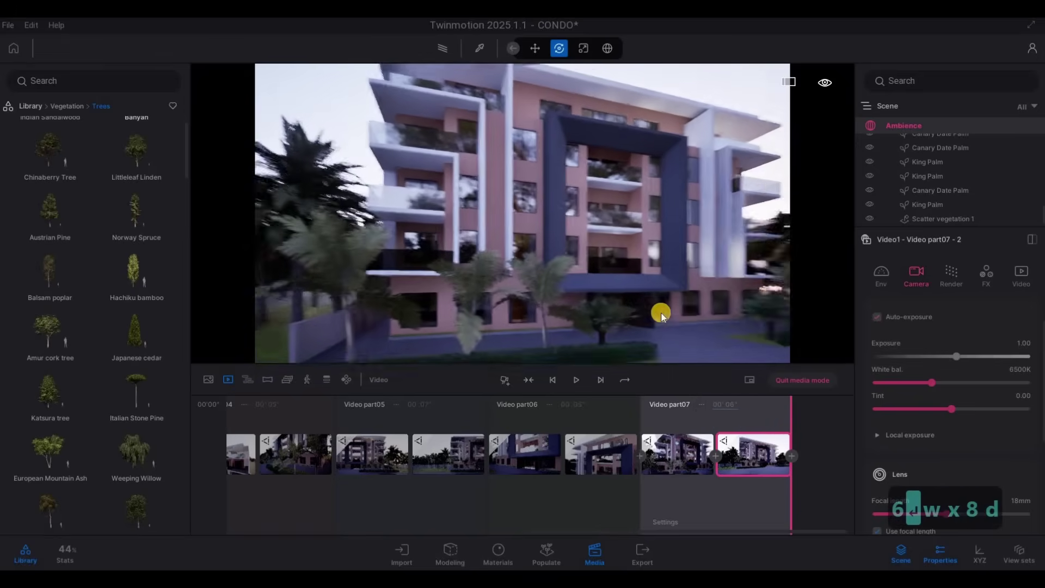
{"action": "key", "text": "d"}
{"action": "key", "text": "d"}
{"action": "key", "text": "d"}
{"action": "key", "text": "d"}
{"action": "key", "text": "d"}
{"action": "key", "text": "d"}
{"action": "key", "text": "d"}
{"action": "key", "text": "d"}
{"action": "key", "text": "d"}
{"action": "key", "text": "d"}
{"action": "key", "text": "d"}
{"action": "key", "text": "d"}
{"action": "key", "text": "d"}
{"action": "key", "text": "d"}
{"action": "key", "text": "d"}
{"action": "key", "text": "s"}
{"action": "key", "text": "w"}
{"action": "right_click_drag", "start_coordinate": [598, 308], "coordinate": [392, 326]}
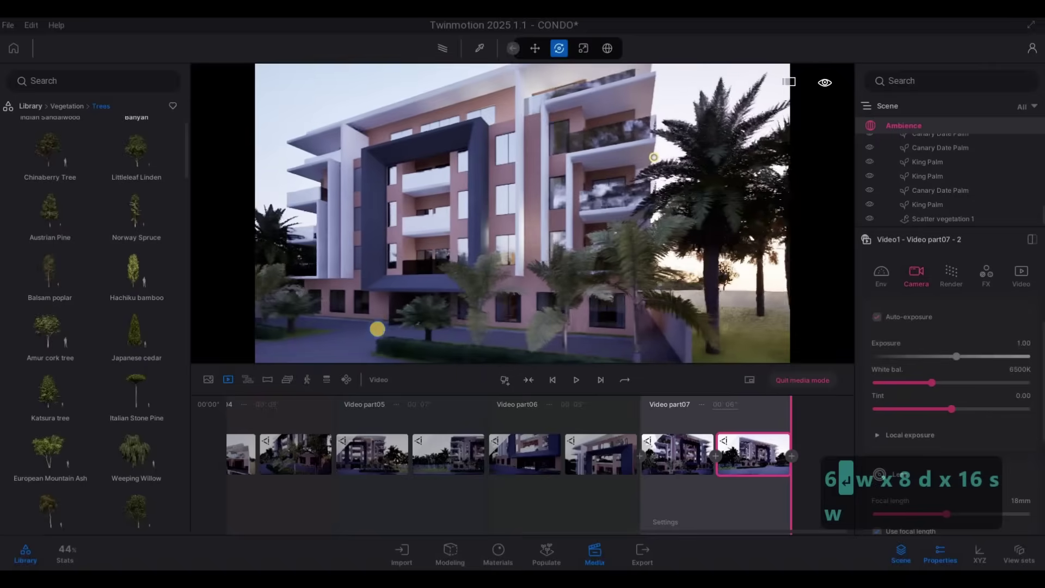
{"action": "key", "text": "s"}
{"action": "key", "text": "d"}
{"action": "key", "text": "w"}
{"action": "key", "text": "a"}
{"action": "key", "text": "a"}
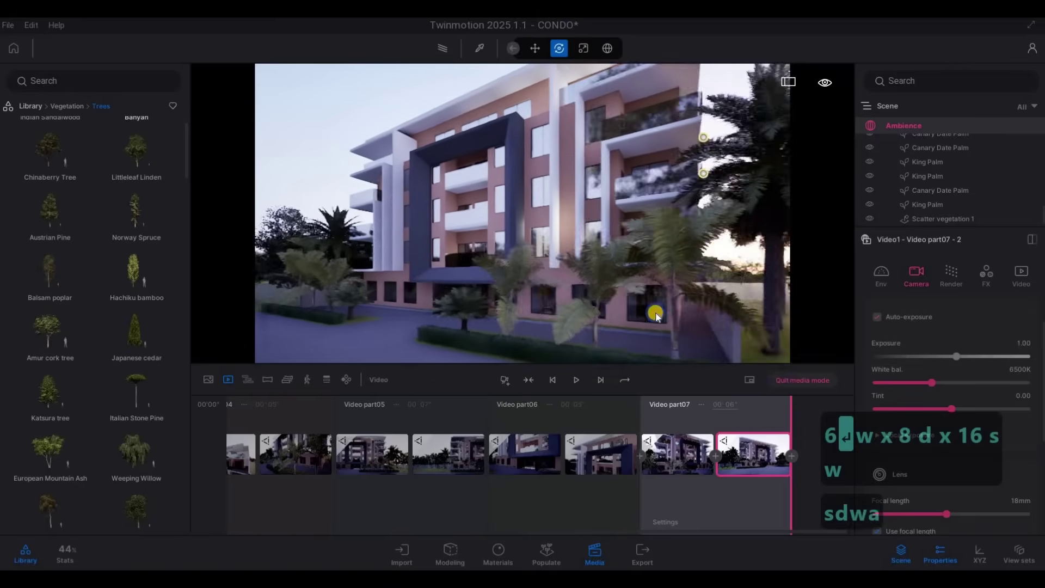
{"action": "key", "text": "w"}
{"action": "key", "text": "w"}
{"action": "key", "text": "w"}
{"action": "key", "text": "w"}
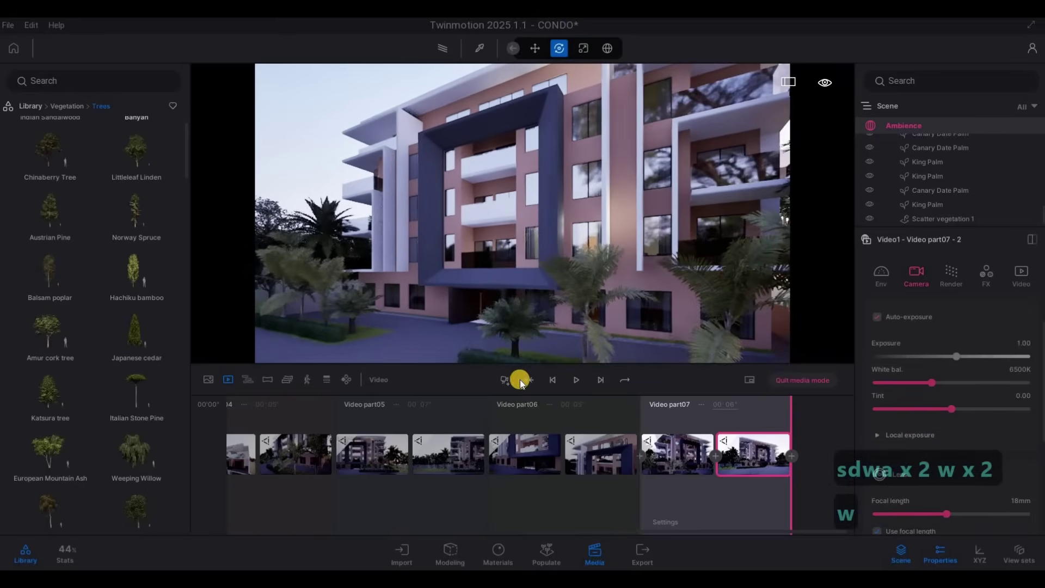
{"action": "left_click", "coordinate": [507, 380]}
Add a second keyframe to Video part08 from farther back, showing the whole facade and tall palm, and set its length to 6 seconds
{"action": "key", "text": "s"}
{"action": "key", "text": "s"}
{"action": "key", "text": "s"}
{"action": "key", "text": "s"}
{"action": "key", "text": "s"}
{"action": "key", "text": "s"}
{"action": "key", "text": "s"}
{"action": "key", "text": "s"}
{"action": "key", "text": "s"}
{"action": "key", "text": "s"}
{"action": "key", "text": "s"}
{"action": "key", "text": "s"}
{"action": "key", "text": "s"}
{"action": "key", "text": "s"}
{"action": "key", "text": "s"}
{"action": "key", "text": "s"}
{"action": "key", "text": "s"}
{"action": "key", "text": "s"}
{"action": "key", "text": "s"}
{"action": "key", "text": "s"}
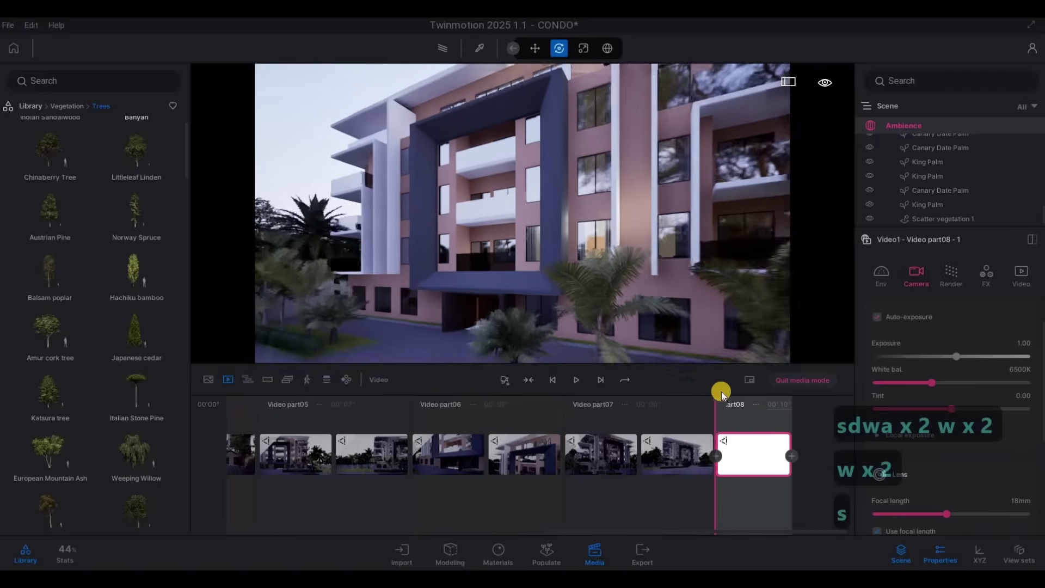
{"action": "left_click", "coordinate": [791, 457]}
{"action": "key", "text": "s"}
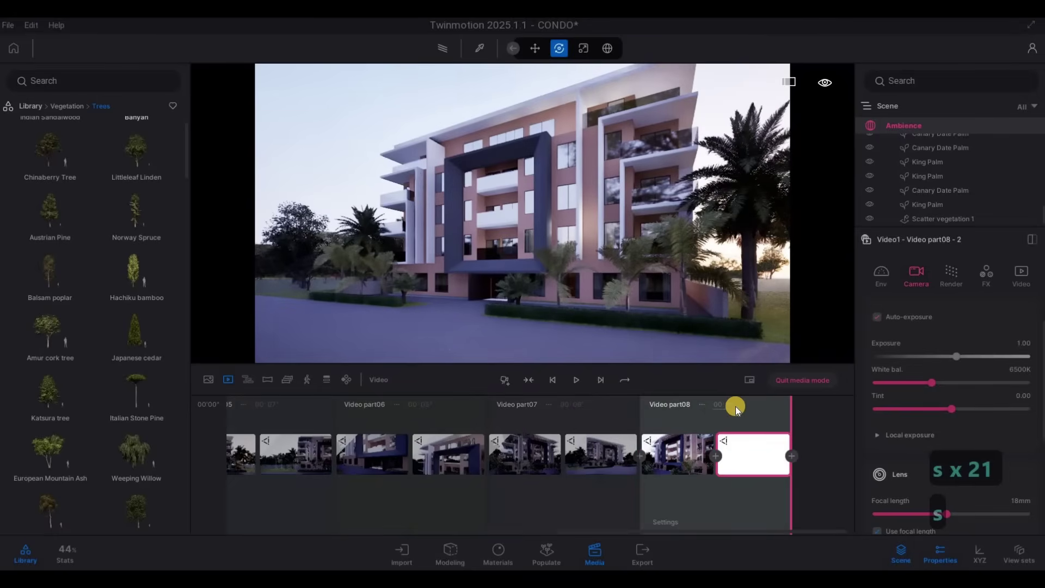
{"action": "left_click", "coordinate": [717, 406]}
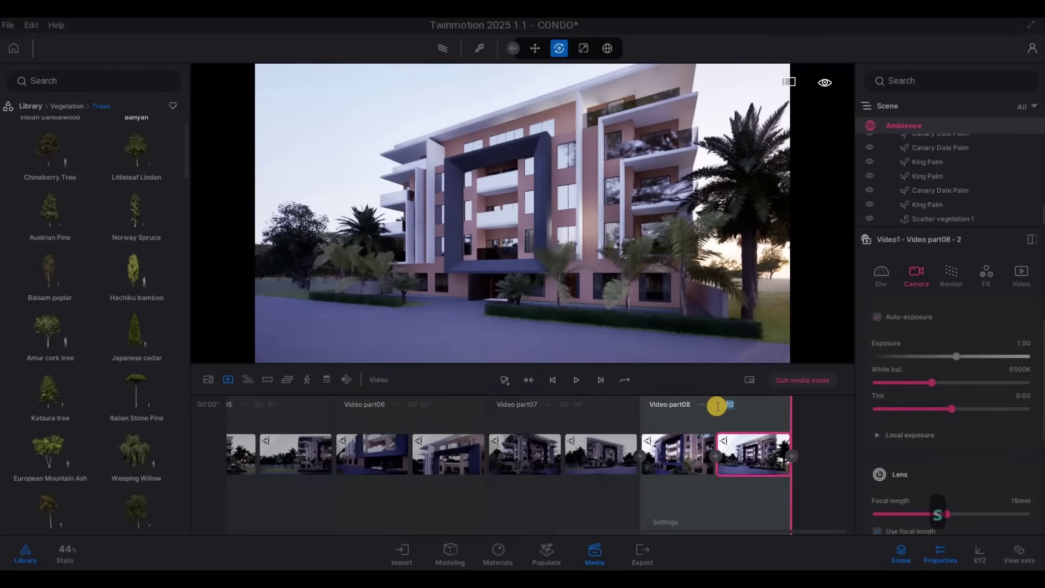
{"action": "type", "text": "6"}
{"action": "key", "text": "Return"}
Start a ninth video part from a close, frontal view of the entrance and the dark frame's lower half
{"action": "key", "text": "w"}
{"action": "key", "text": "a"}
{"action": "key", "text": "w"}
{"action": "key", "text": "a"}
{"action": "right_click_drag", "start_coordinate": [540, 281], "coordinate": [723, 294]}
{"action": "key", "text": "s"}
{"action": "key", "text": "d"}
{"action": "key", "text": "s"}
{"action": "key", "text": "d"}
{"action": "key", "text": "w"}
{"action": "key", "text": "a"}
{"action": "key", "text": "w"}
{"action": "key", "text": "w"}
{"action": "key", "text": "w"}
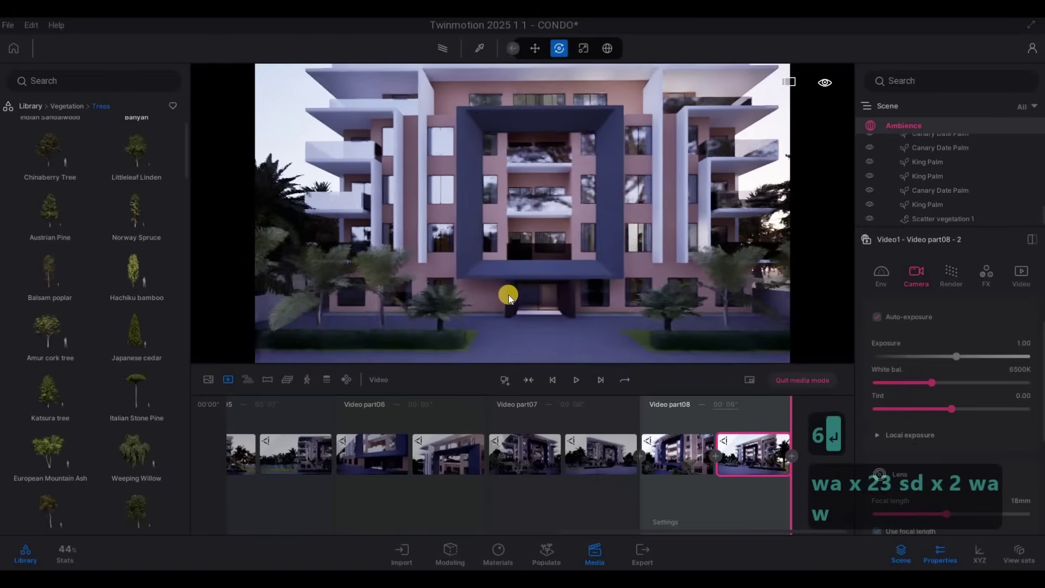
{"action": "key", "text": "w"}
{"action": "key", "text": "w"}
{"action": "key", "text": "w"}
{"action": "key", "text": "w"}
{"action": "key", "text": "w"}
{"action": "key", "text": "w"}
{"action": "key", "text": "w"}
{"action": "key", "text": "w"}
{"action": "key", "text": "e"}
{"action": "key", "text": "d"}
{"action": "key", "text": "e"}
{"action": "key", "text": "d"}
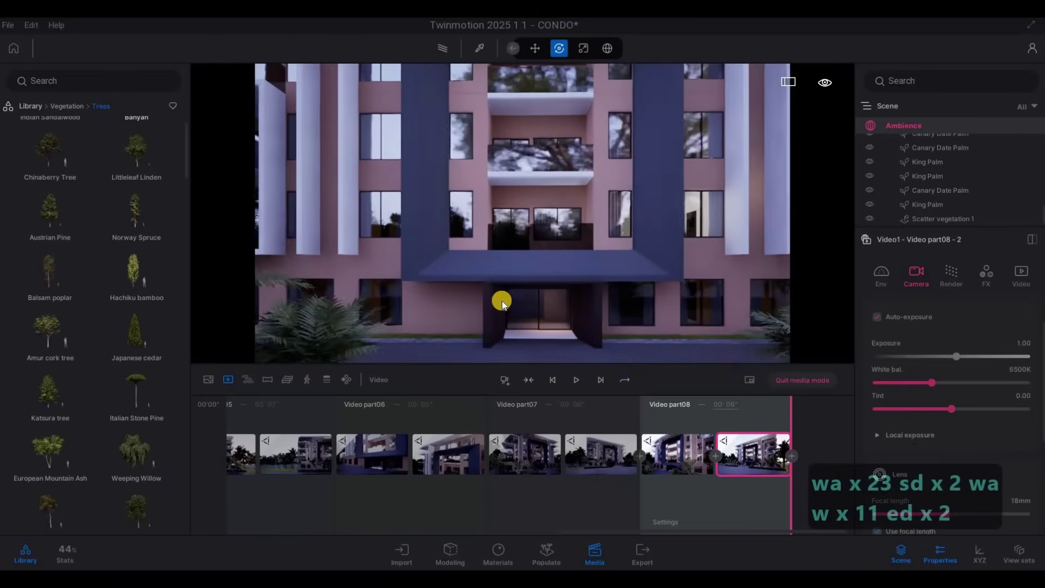
{"action": "key", "text": "a"}
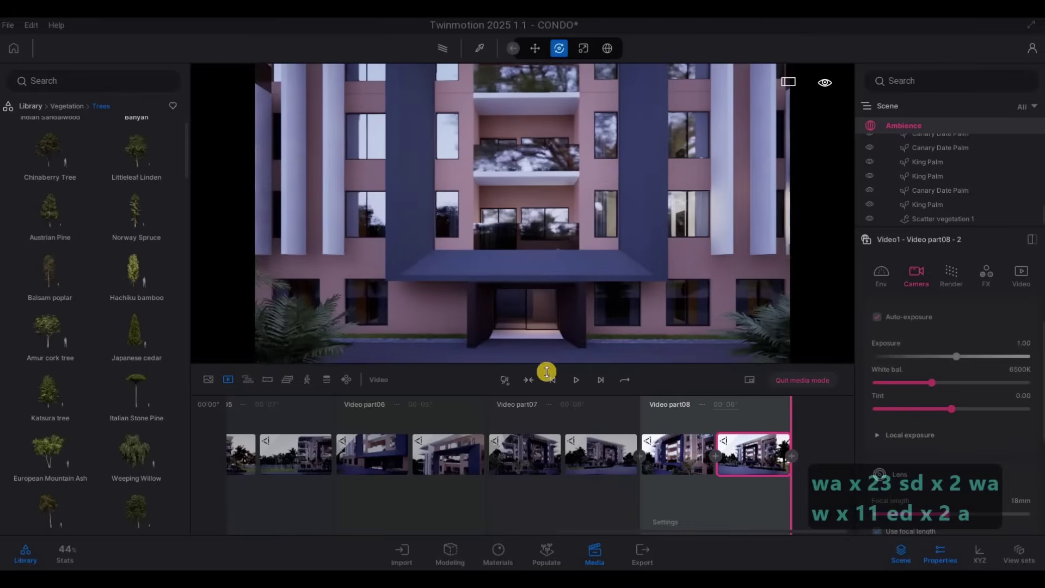
{"action": "left_click", "coordinate": [505, 381]}
Add a second keyframe to Video part09 from farther back, showing the whole facade head-on, and set its length to 6 seconds
{"action": "key", "text": "s"}
{"action": "key", "text": "s"}
{"action": "key", "text": "s"}
{"action": "key", "text": "s"}
{"action": "key", "text": "s"}
{"action": "key", "text": "s"}
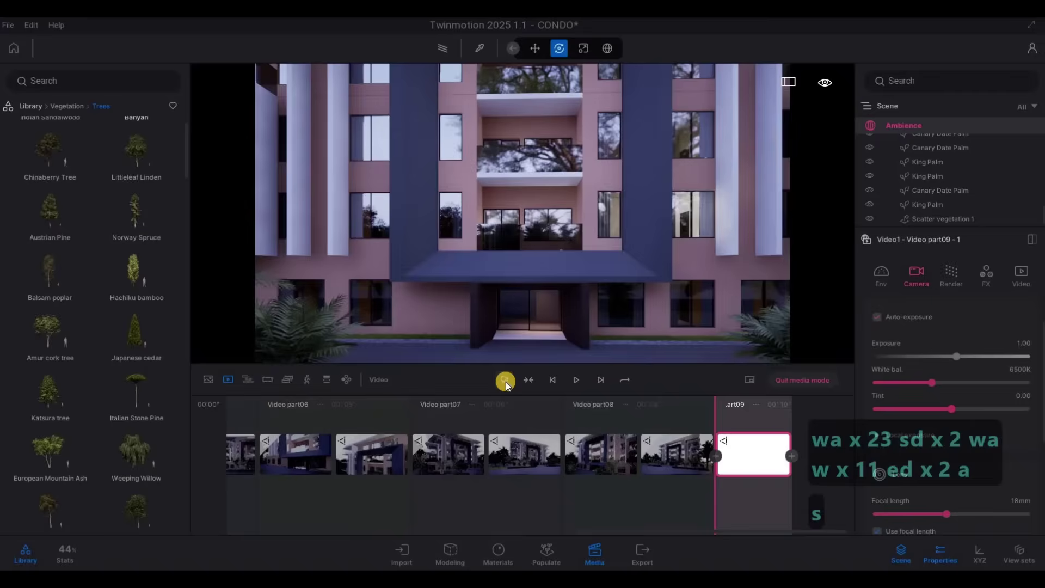
{"action": "key", "text": "s"}
{"action": "key", "text": "s"}
{"action": "key", "text": "s"}
{"action": "key", "text": "s"}
{"action": "key", "text": "s"}
{"action": "key", "text": "s"}
{"action": "key", "text": "s"}
{"action": "key", "text": "s"}
{"action": "key", "text": "s"}
{"action": "key", "text": "s"}
{"action": "key", "text": "s"}
{"action": "key", "text": "s"}
{"action": "key", "text": "s"}
{"action": "key", "text": "s"}
{"action": "key", "text": "s"}
{"action": "key", "text": "s"}
{"action": "key", "text": "s"}
{"action": "key", "text": "s"}
{"action": "key", "text": "s"}
{"action": "key", "text": "s"}
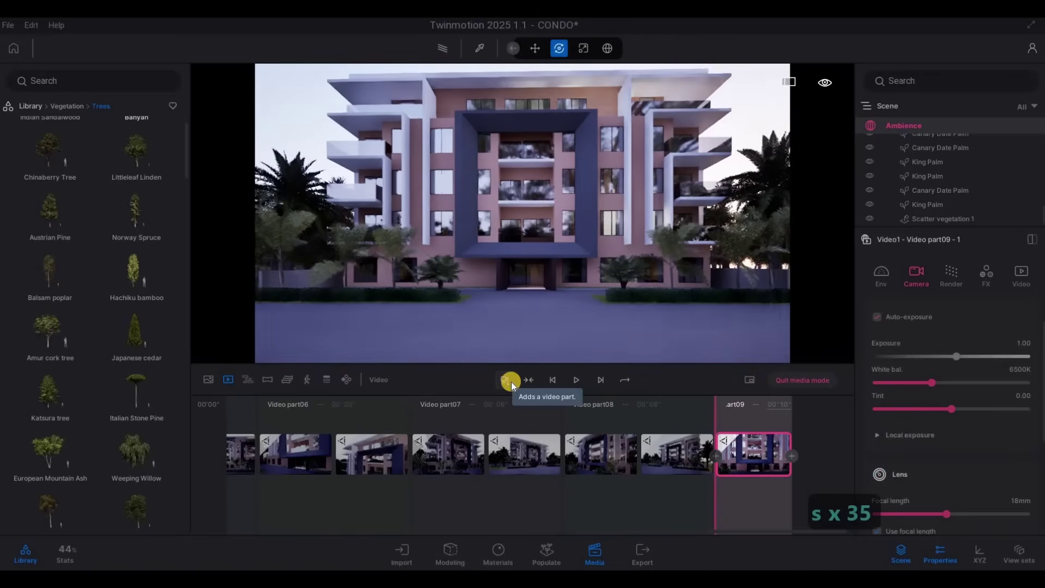
{"action": "right_click_drag", "start_coordinate": [510, 336], "coordinate": [506, 350]}
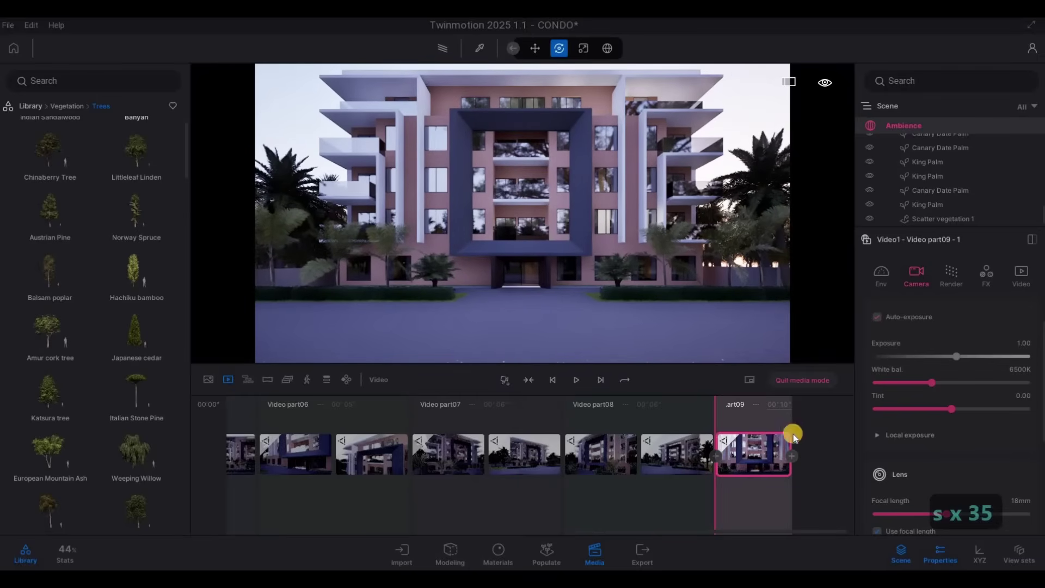
{"action": "left_click", "coordinate": [753, 405]}
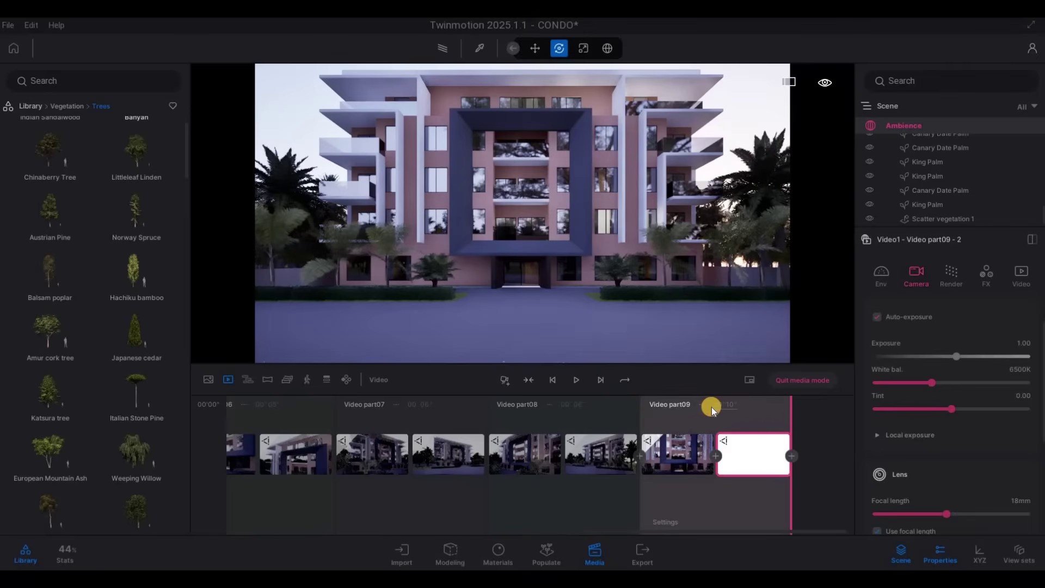
{"action": "type", "text": "6"}
{"action": "key", "text": "Return"}
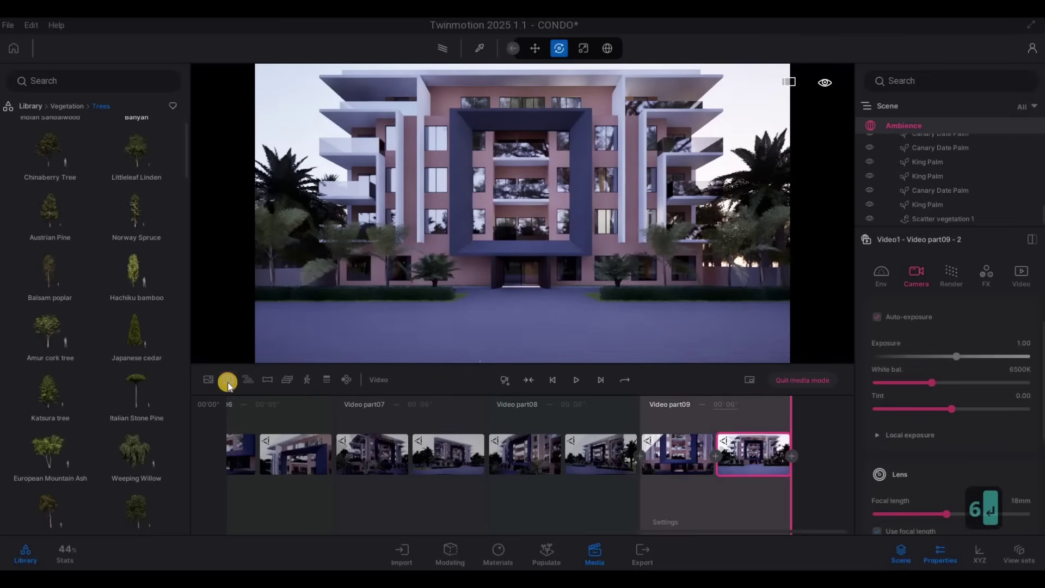
Duplicate the Video1 clip and rename the original SHOWREEL
{"action": "left_click", "coordinate": [269, 411]}
{"action": "left_click", "coordinate": [299, 406]}
{"action": "left_click", "coordinate": [301, 364]}
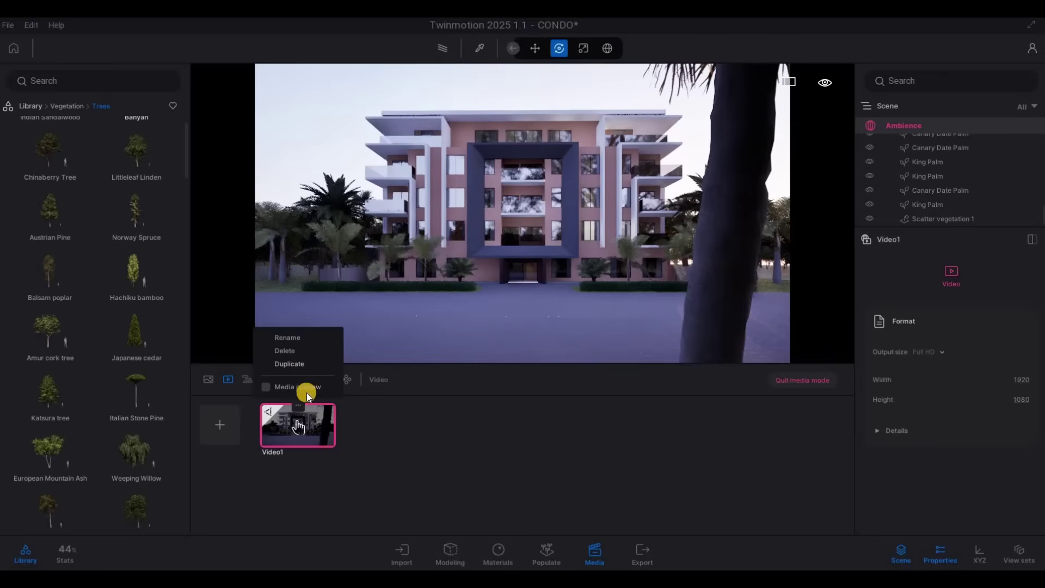
{"action": "left_click", "coordinate": [298, 406]}
{"action": "left_click", "coordinate": [292, 338]}
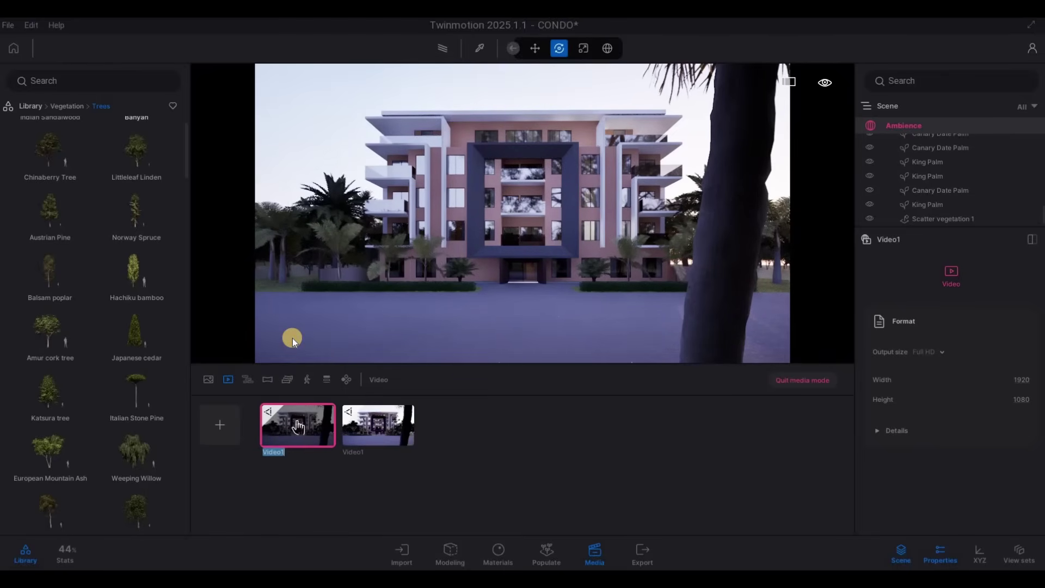
{"action": "type", "text": "SHOWREEL"}
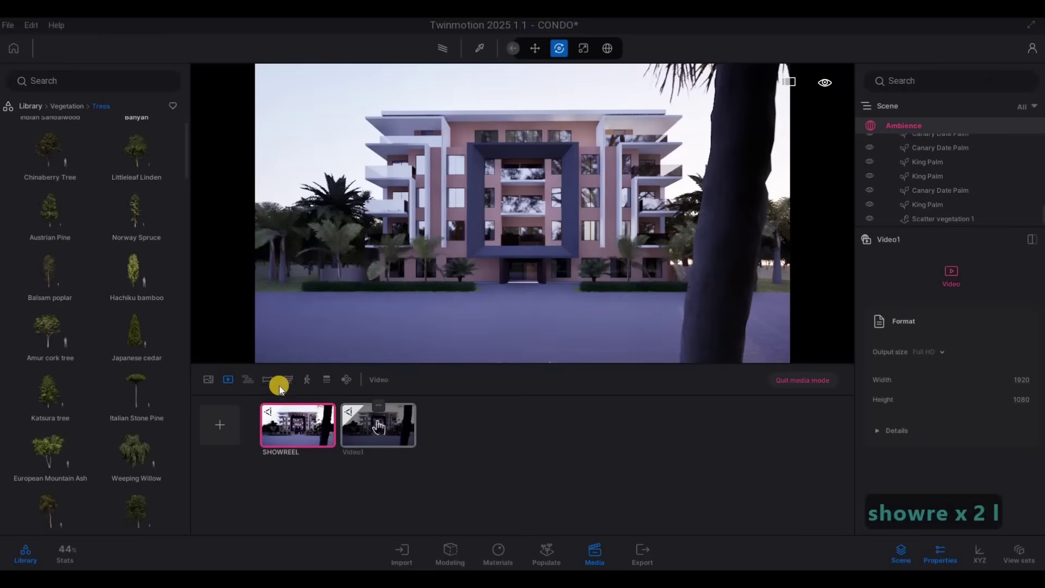
{"action": "left_click", "coordinate": [318, 405]}
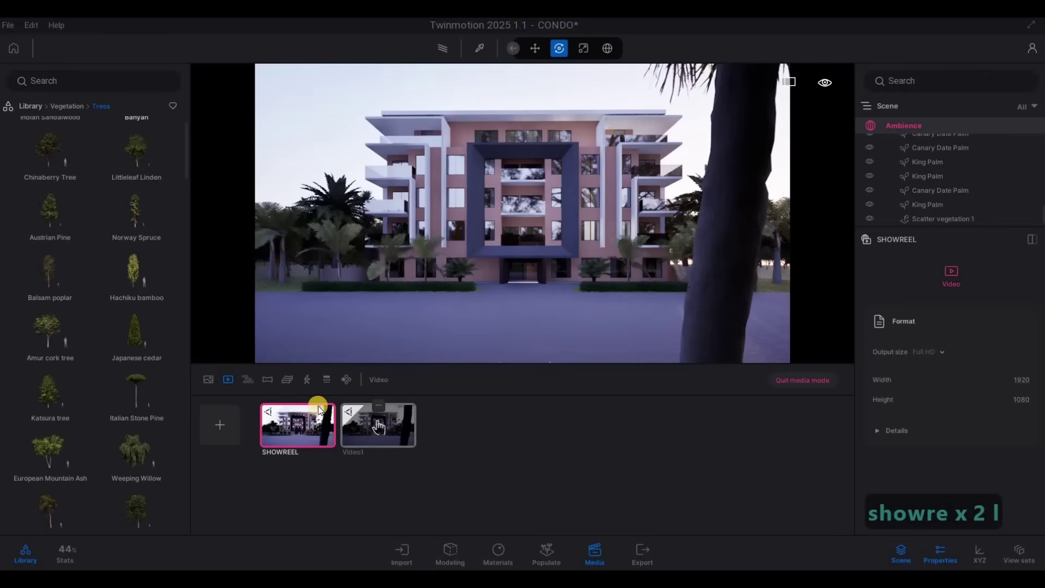
Rename the duplicated video SHORTS
{"action": "left_click", "coordinate": [378, 406]}
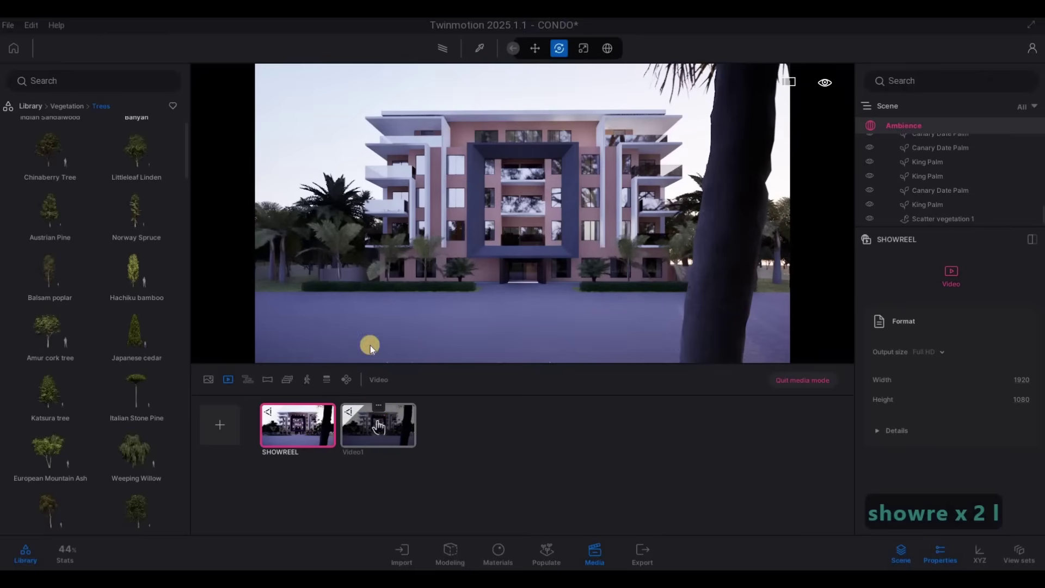
{"action": "left_click", "coordinate": [370, 338]}
{"action": "type", "text": "SHORTS"}
{"action": "left_click", "coordinate": [486, 444]}
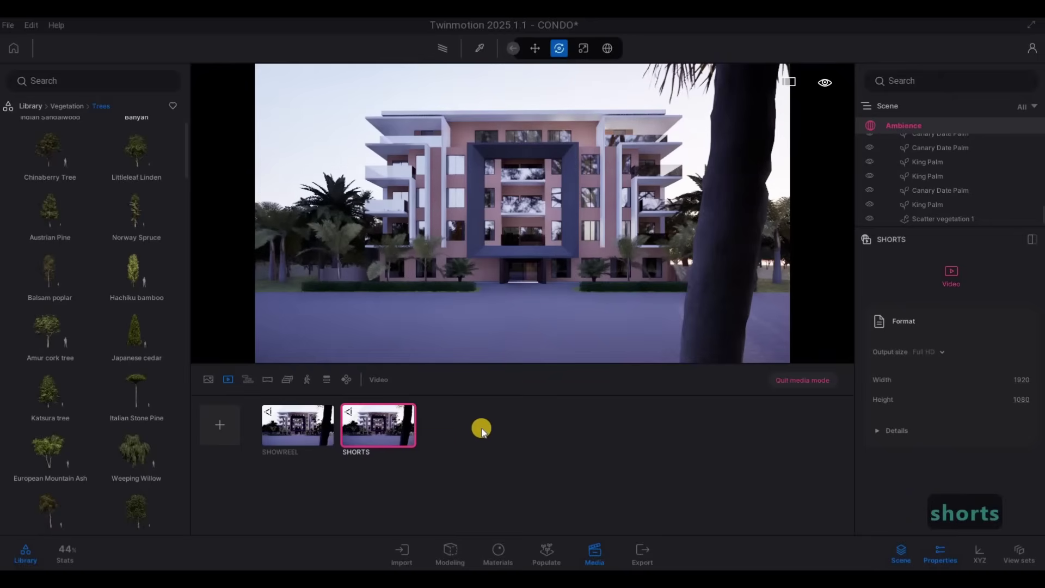
Give the SHORTS video a custom portrait output size with a height of 1000 and a width of 700
{"action": "left_click", "coordinate": [1026, 400]}
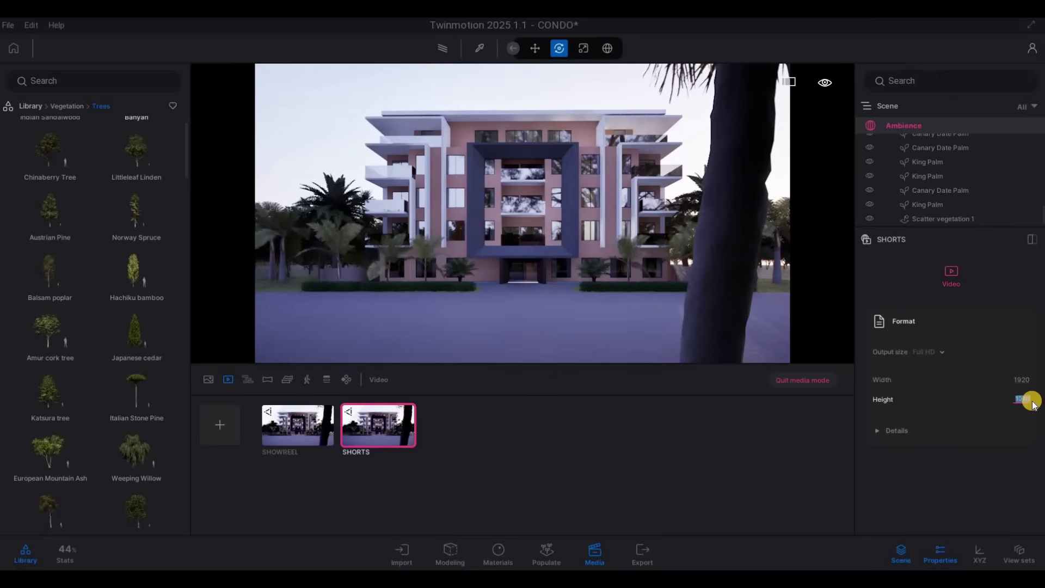
{"action": "type", "text": "1000"}
{"action": "key", "text": "Return"}
{"action": "left_click", "coordinate": [1015, 377]}
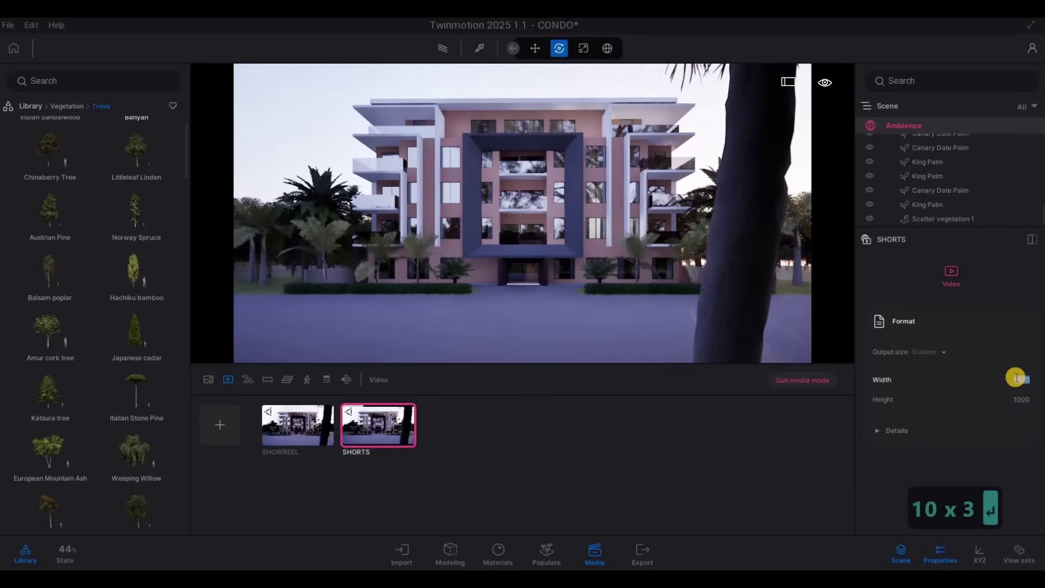
{"action": "type", "text": "700"}
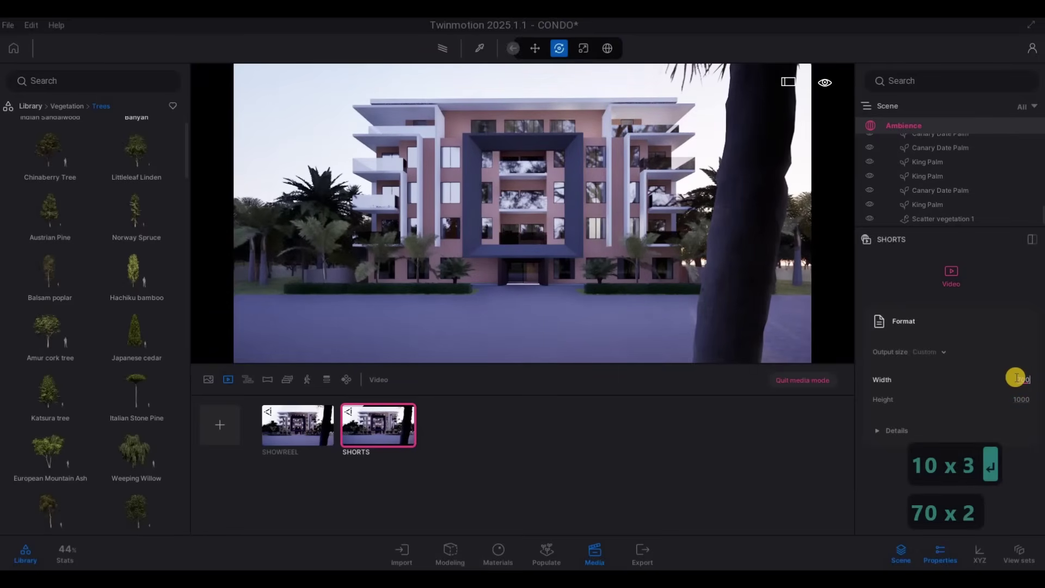
{"action": "key", "text": "Return"}
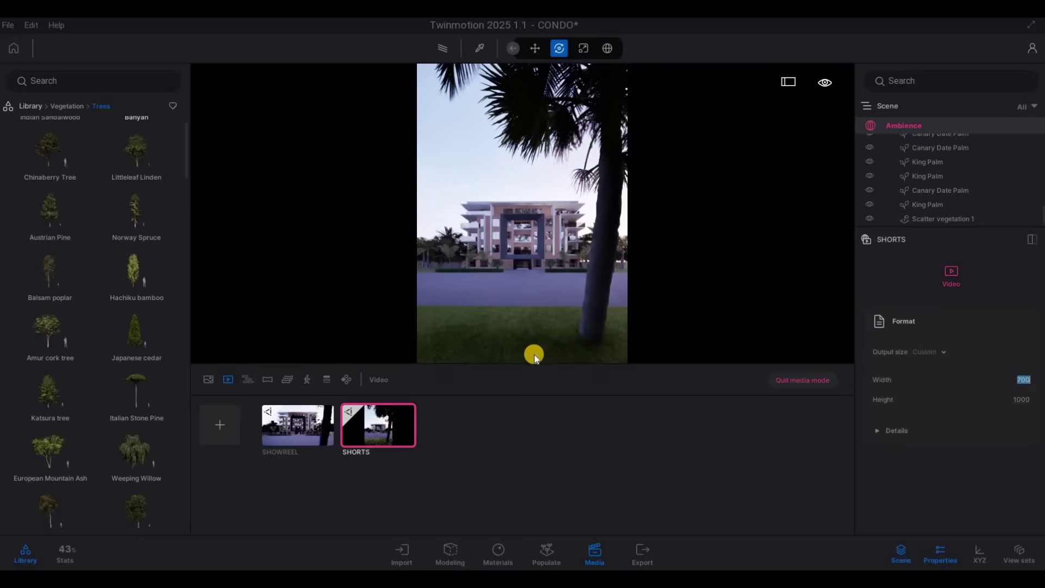
Leave media mode for the export settings and save the project
{"action": "left_click", "coordinate": [811, 380]}
{"action": "left_click", "coordinate": [647, 557]}
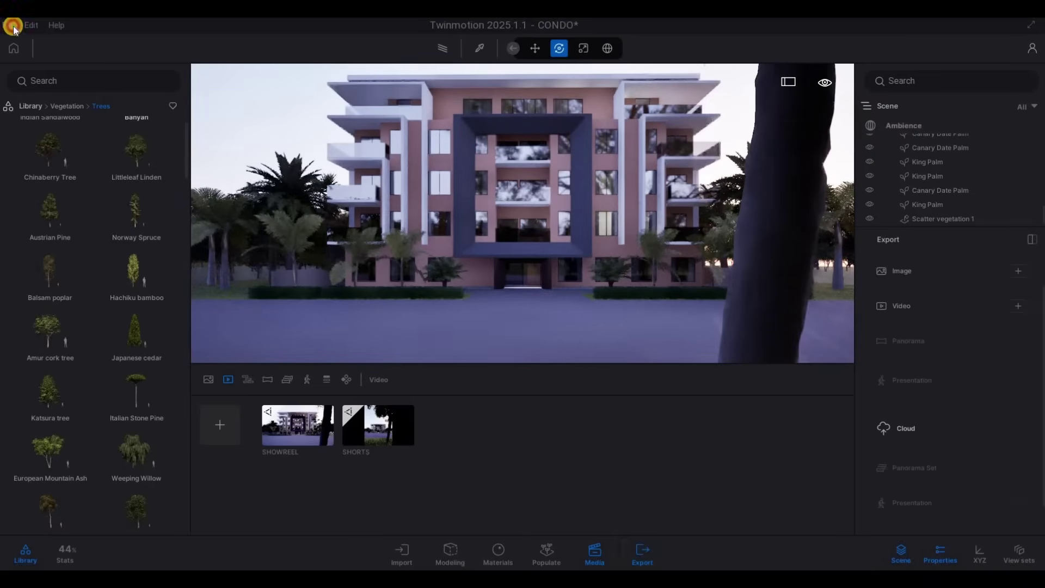
{"action": "key", "text": "alt+f"}
{"action": "left_click", "coordinate": [25, 119]}
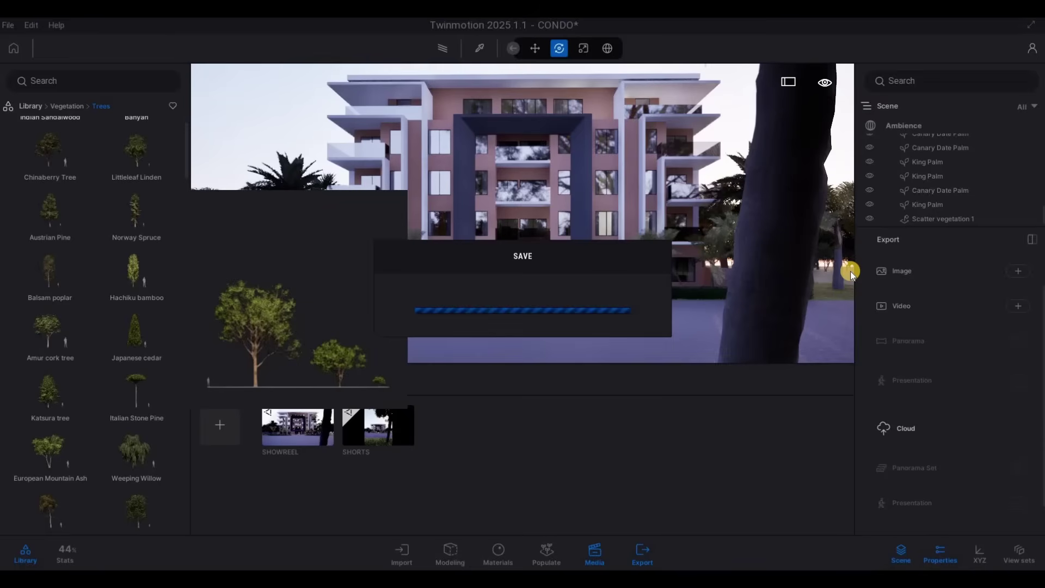
{"action": "key", "text": "F1"}
{"action": "key", "text": "F1"}
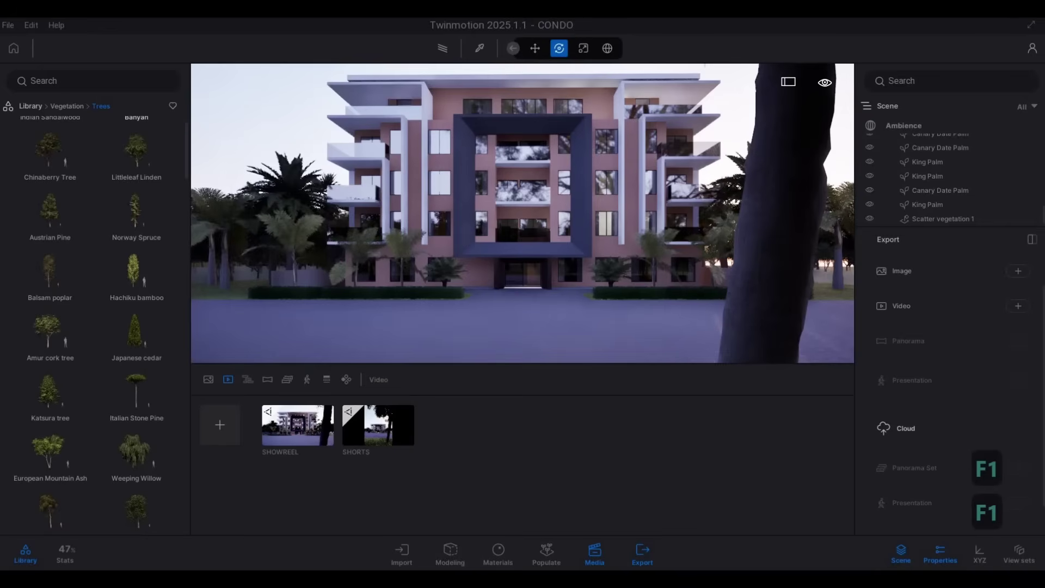
Select all the still images, Image1 to Image3, for export
{"action": "left_click", "coordinate": [1017, 272]}
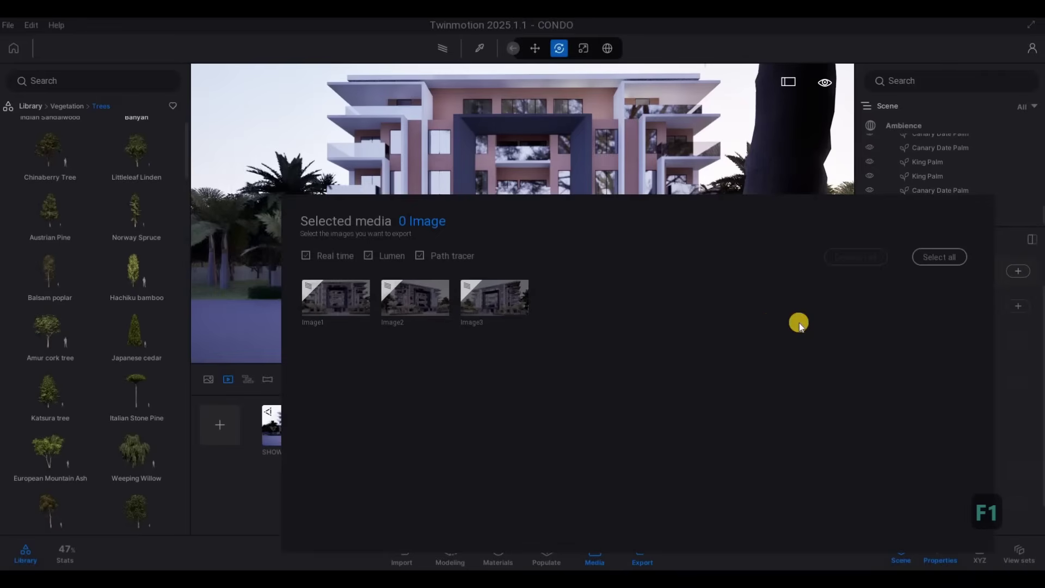
{"action": "left_click", "coordinate": [784, 174]}
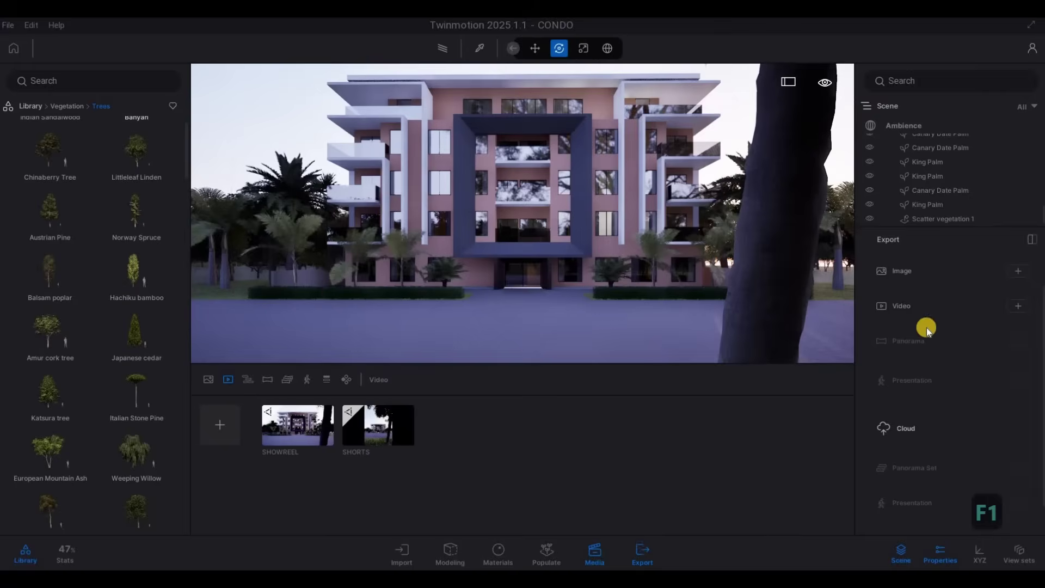
{"action": "left_click", "coordinate": [1016, 270]}
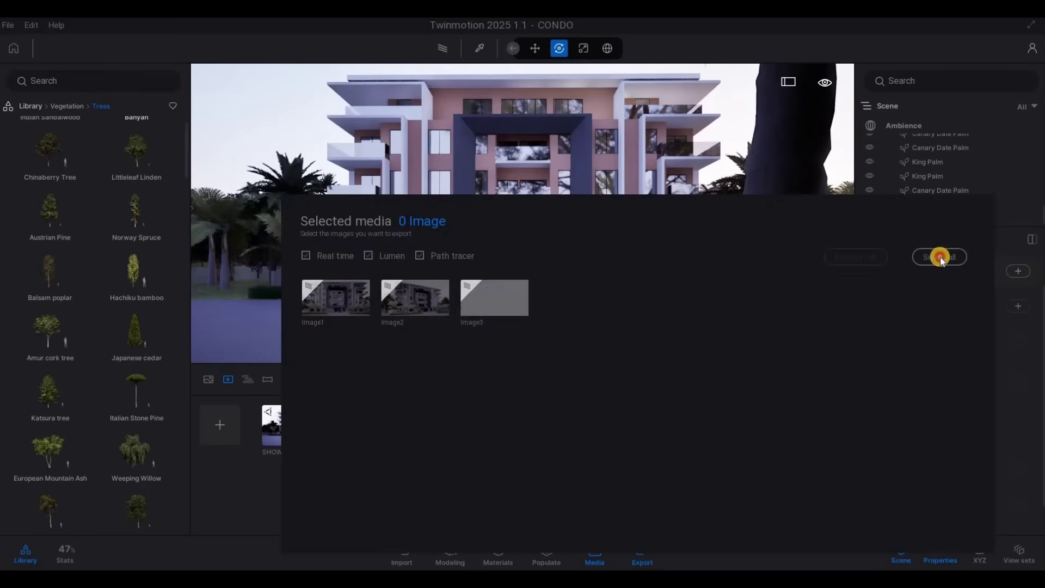
{"action": "key", "text": "ctrl+a"}
Select both the SHOWREEL and SHORTS videos for export and start the export
{"action": "left_click", "coordinate": [1018, 304]}
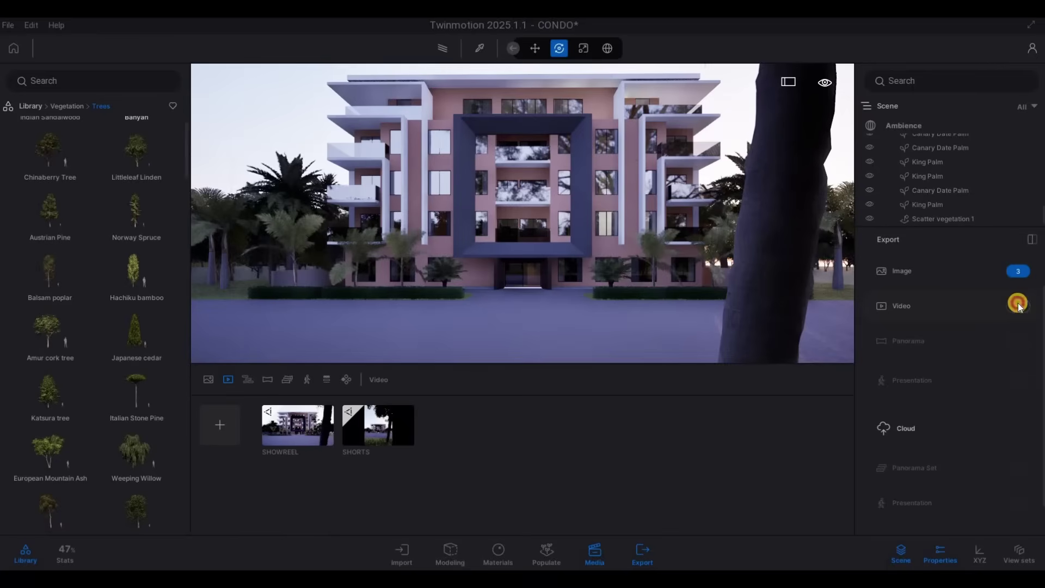
{"action": "left_click", "coordinate": [938, 257]}
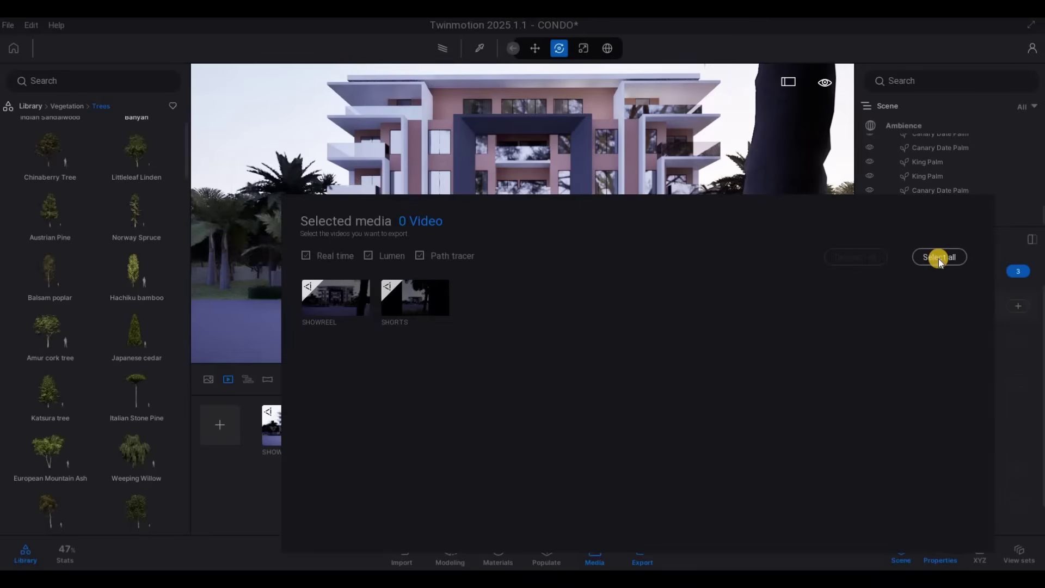
{"action": "left_click", "coordinate": [999, 434]}
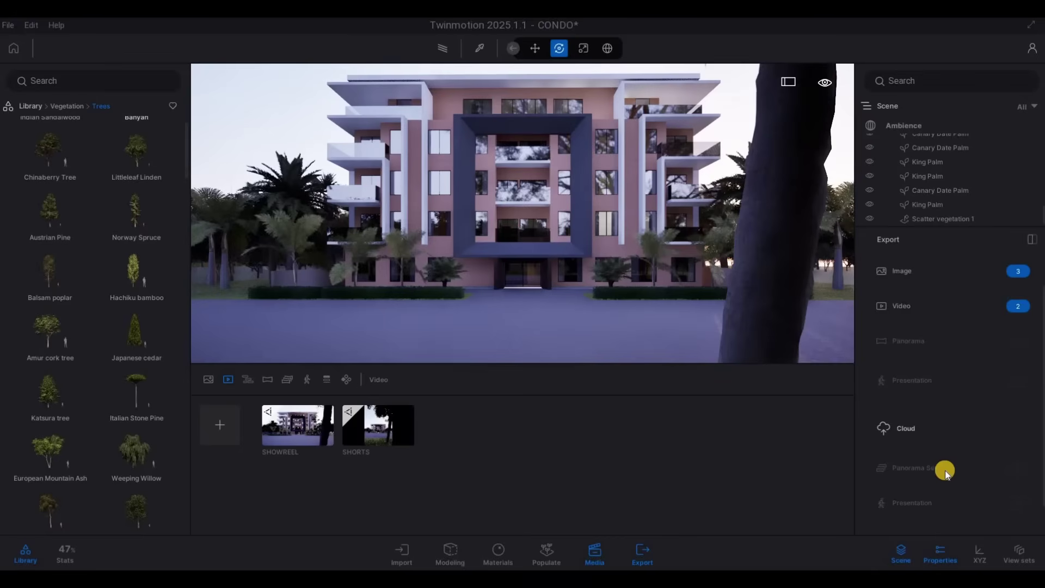
{"action": "left_click", "coordinate": [940, 513]}
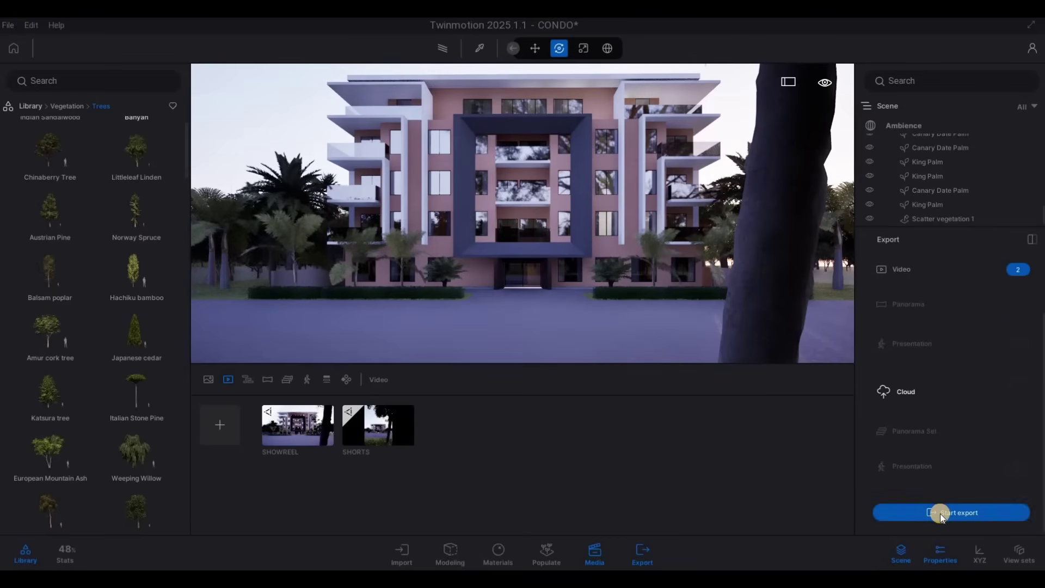